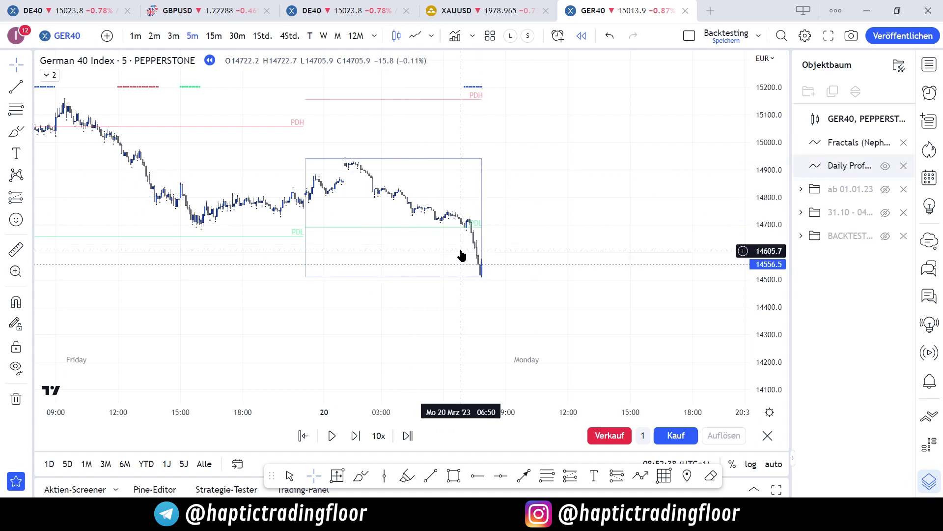
- Check the dates of the past trading week in the March 2023 system calendar
left_click(901, 516)
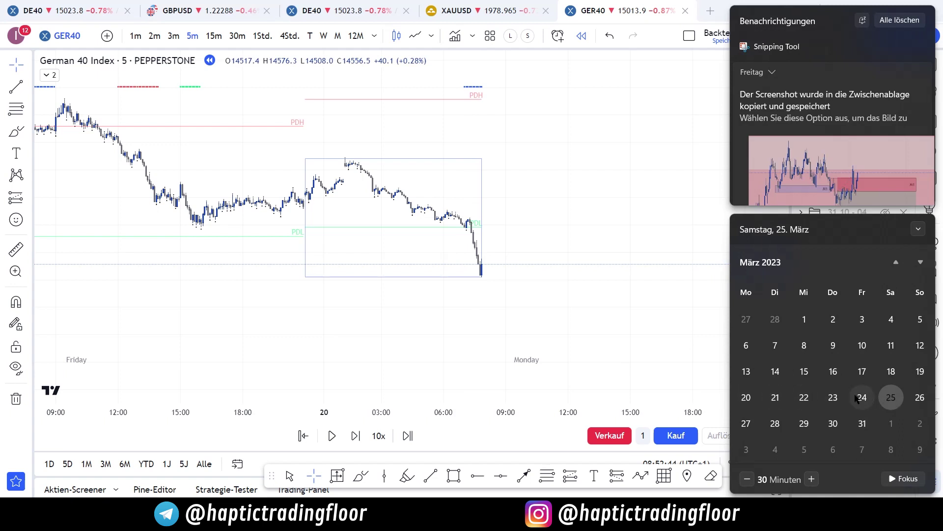
left_click(508, 330)
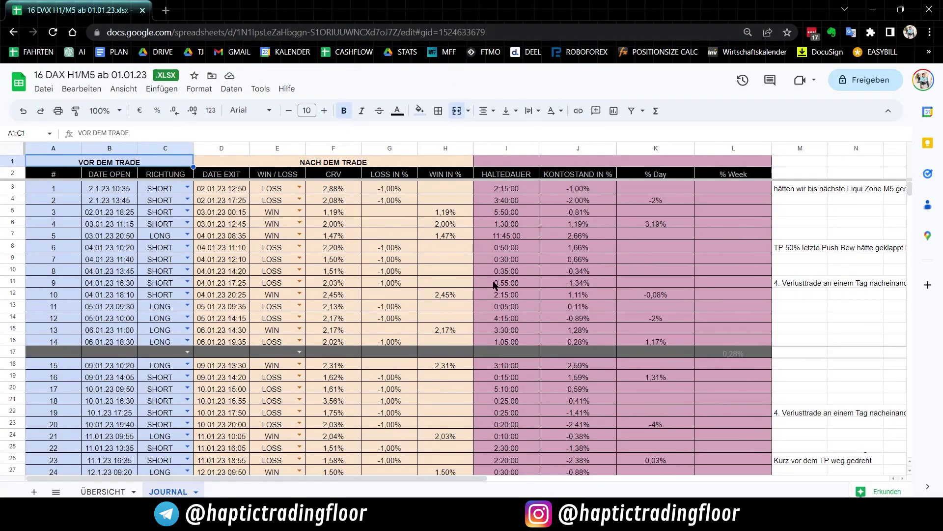
- Review the January and February trades in the DAX trading journal spreadsheet, inspecting the weekly result cells L34 and L106
left_click(104, 192)
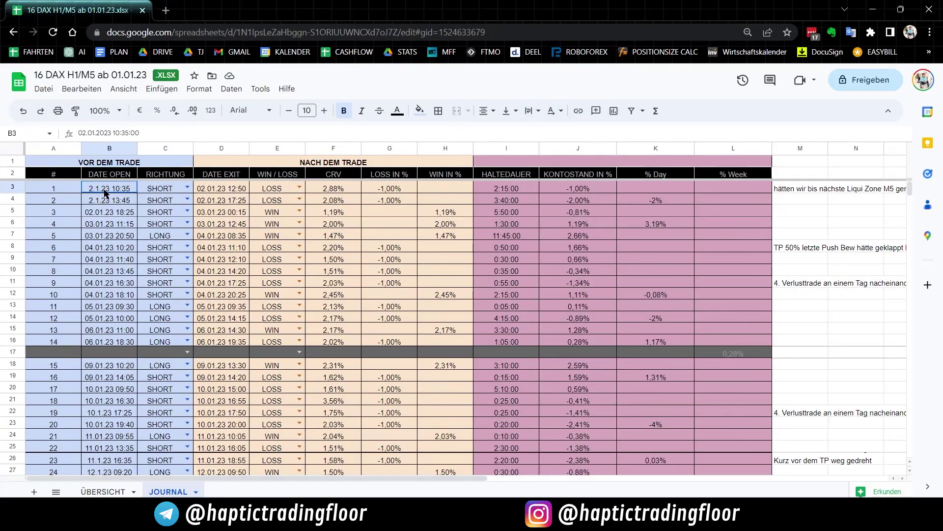
scroll(550, 261, "down", 5)
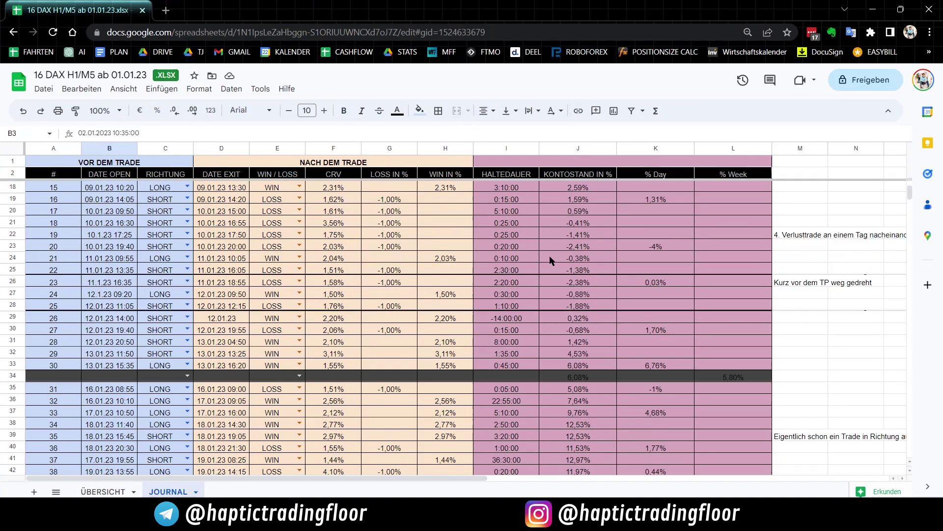
left_click(741, 383)
scroll(399, 318, "down", 11)
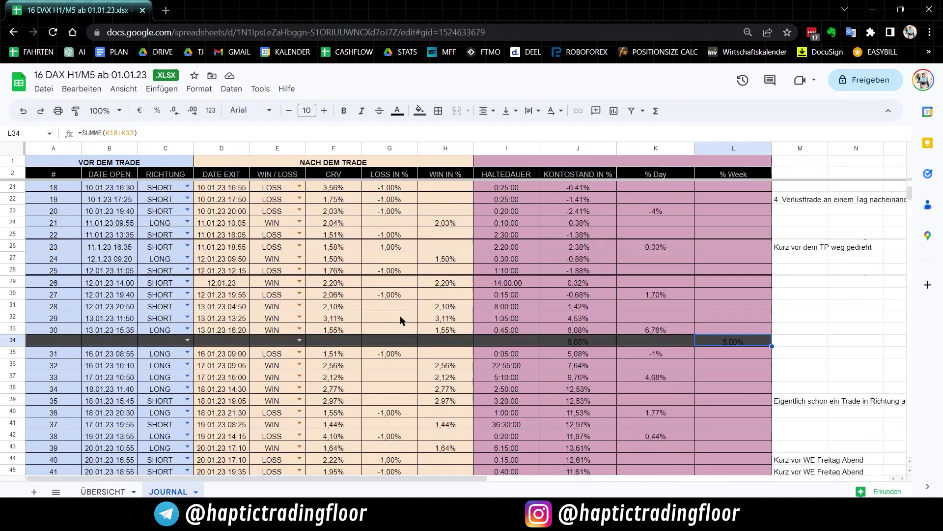
scroll(399, 319, "down", 13)
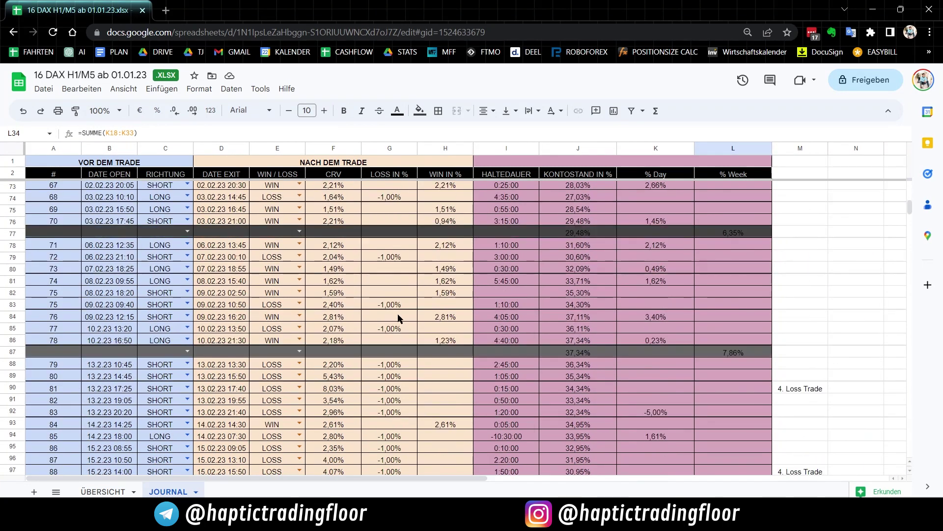
scroll(399, 318, "down", 4)
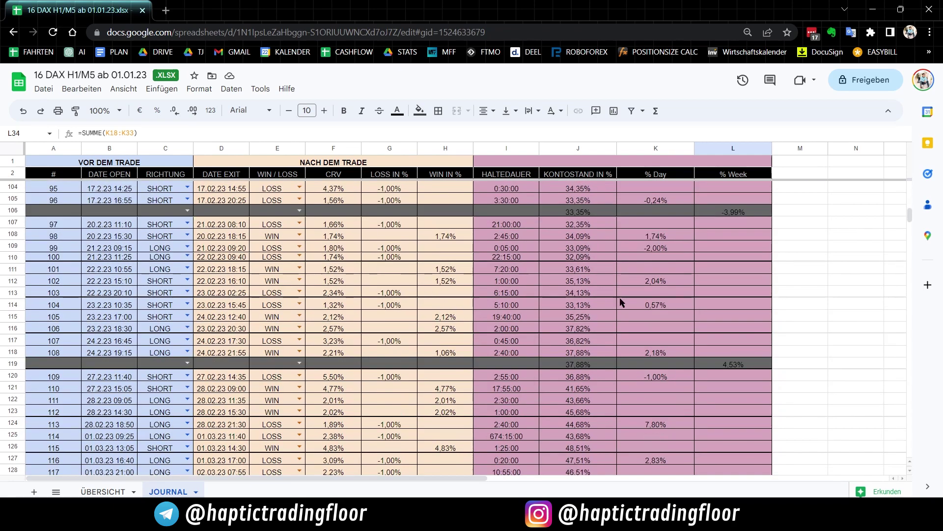
left_click(730, 251)
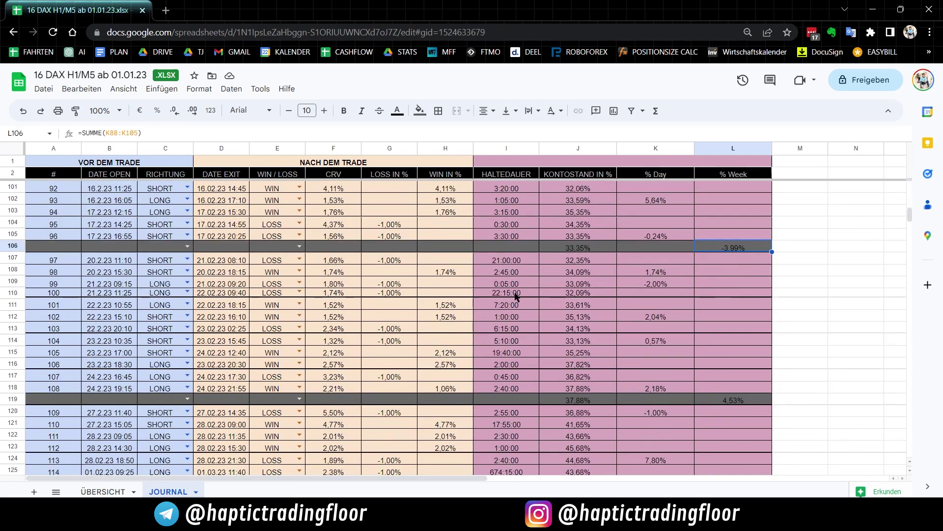
- Review the March trades in the journal and select the first empty row's number cell, A162
scroll(516, 294, "down", 11)
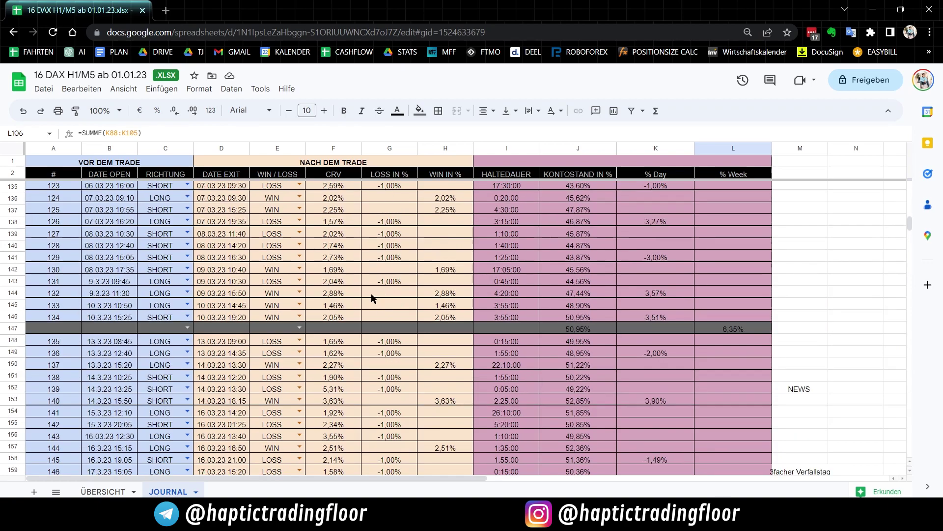
scroll(372, 298, "down", 6)
scroll(372, 298, "up", 5)
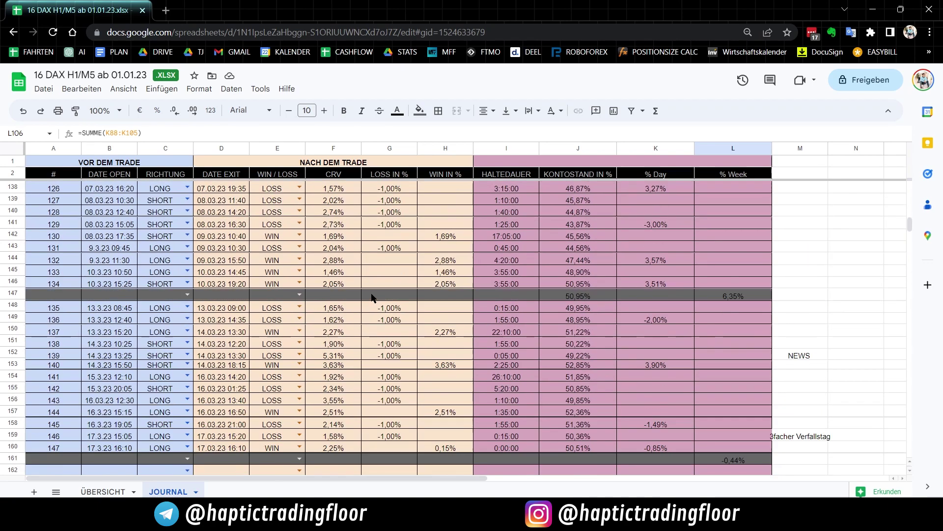
scroll(372, 298, "up", 1)
scroll(372, 298, "down", 3)
scroll(372, 298, "up", 3)
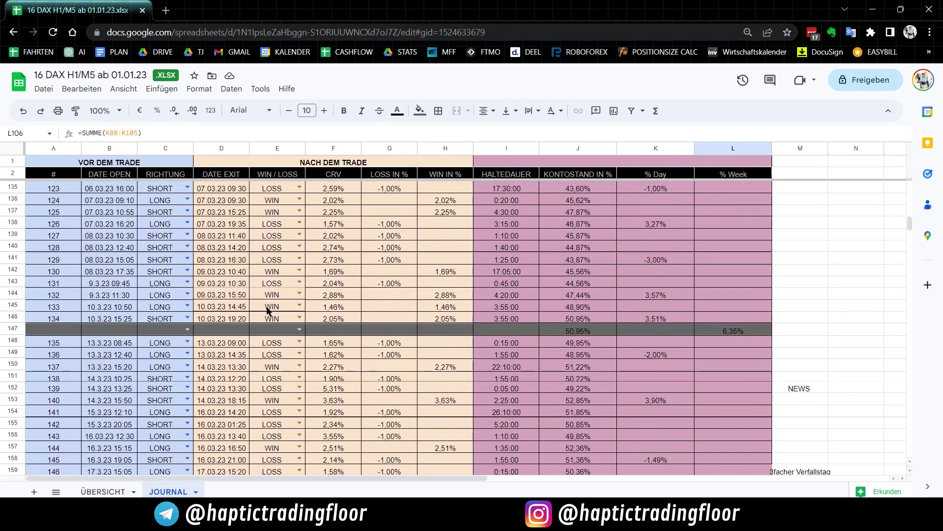
scroll(260, 313, "down", 4)
scroll(248, 316, "down", 1)
left_click(52, 328)
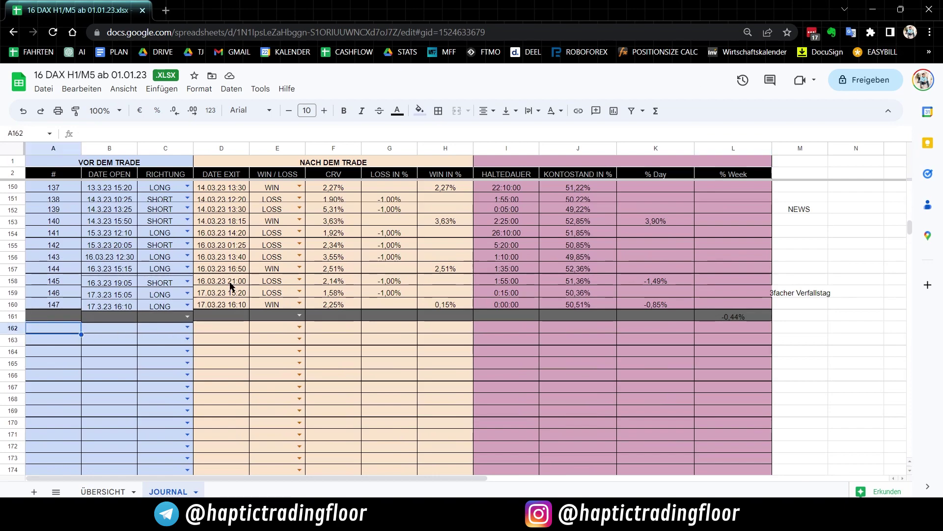
- Switch from the journal spreadsheet to the GER40 chart in TradingView
left_click(874, 9)
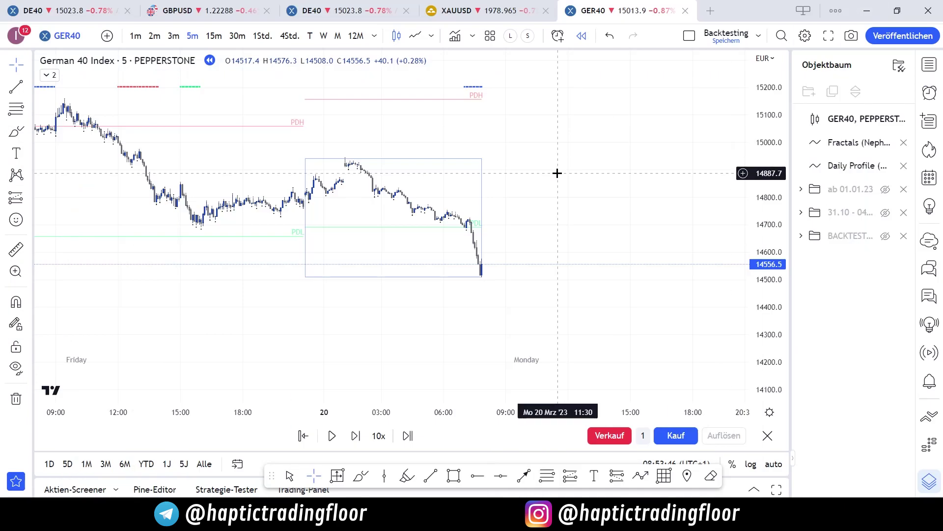
left_click_drag(442, 248, 436, 247)
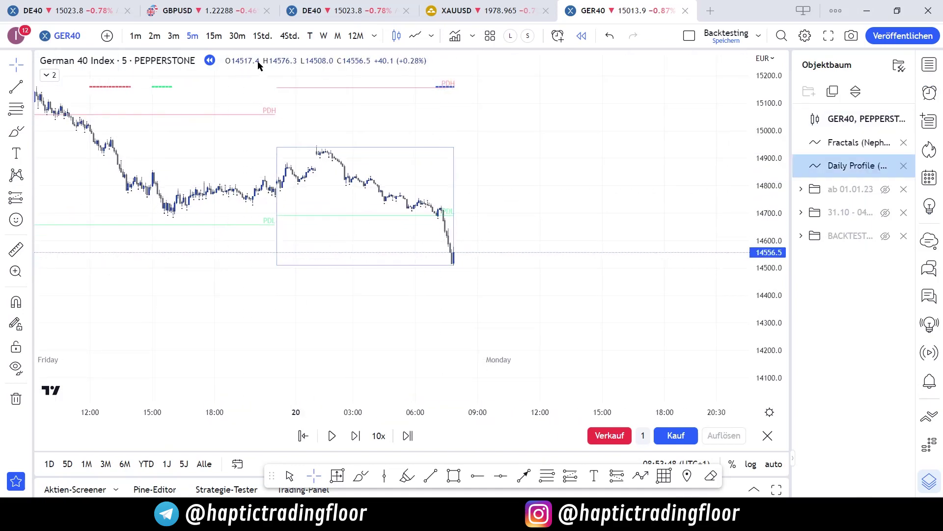
key("alt+Tab")
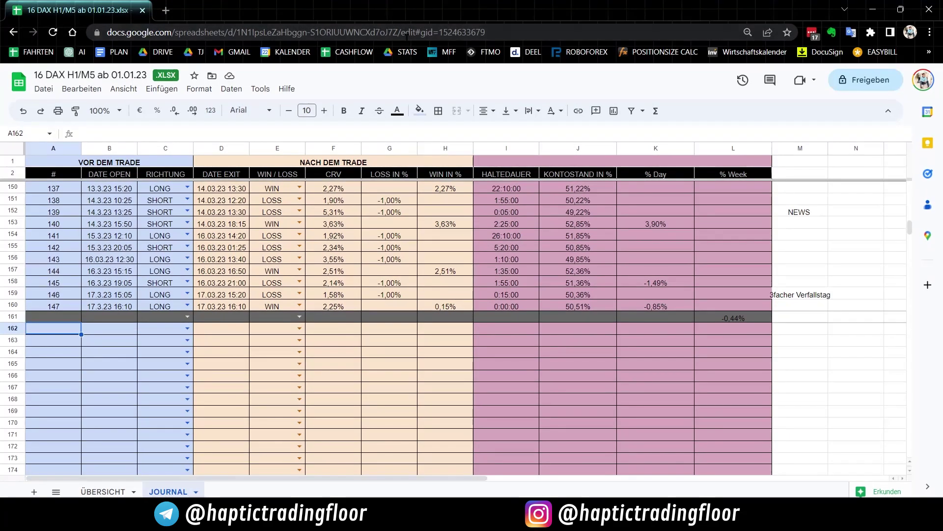
key("alt+Tab")
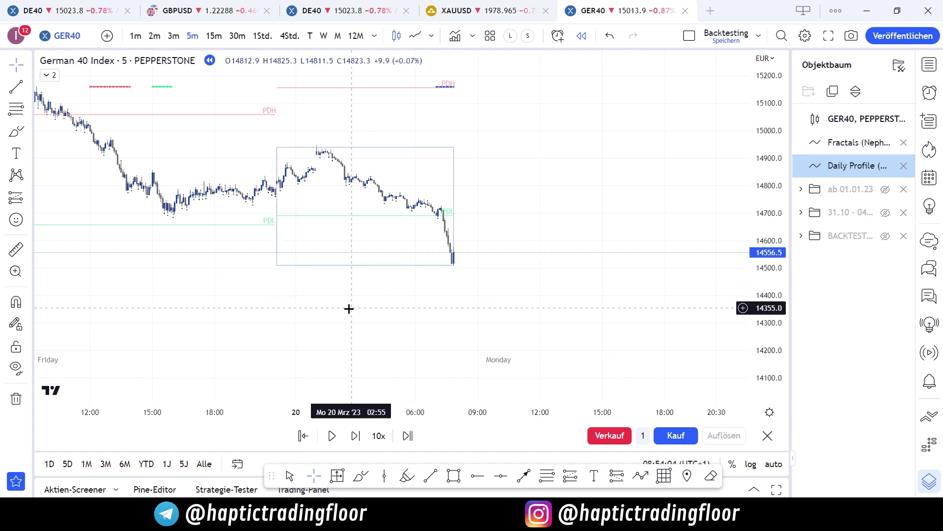
- Show the drawings in the "ab 01.01.23" folder to inspect the previous trades, then hide the folder again
left_click(887, 192)
left_click_drag(250, 272, 784, 374)
scroll(602, 289, "up", 2)
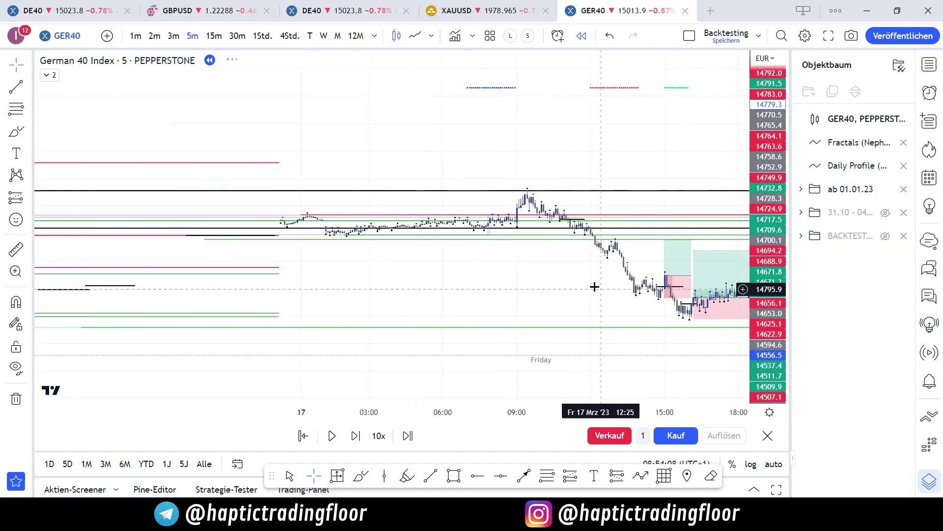
scroll(587, 284, "down", 5)
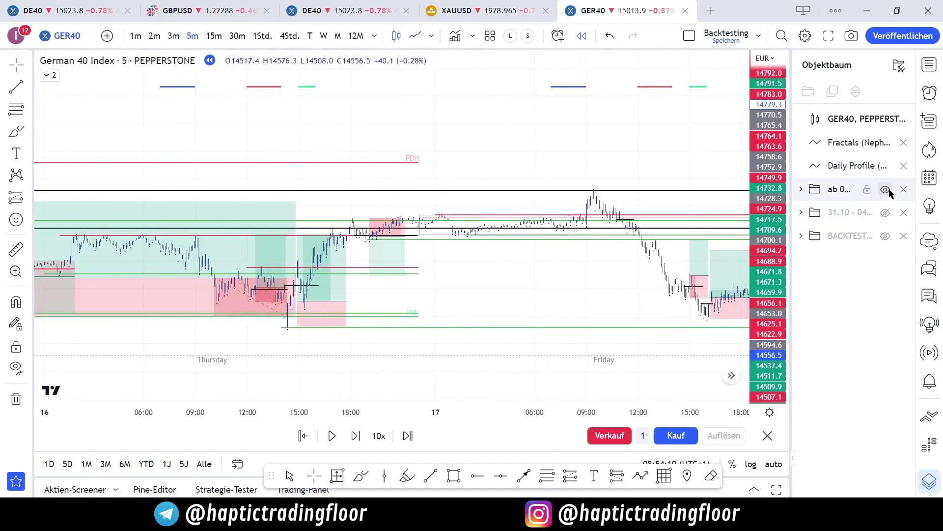
left_click_drag(582, 287, 231, 172)
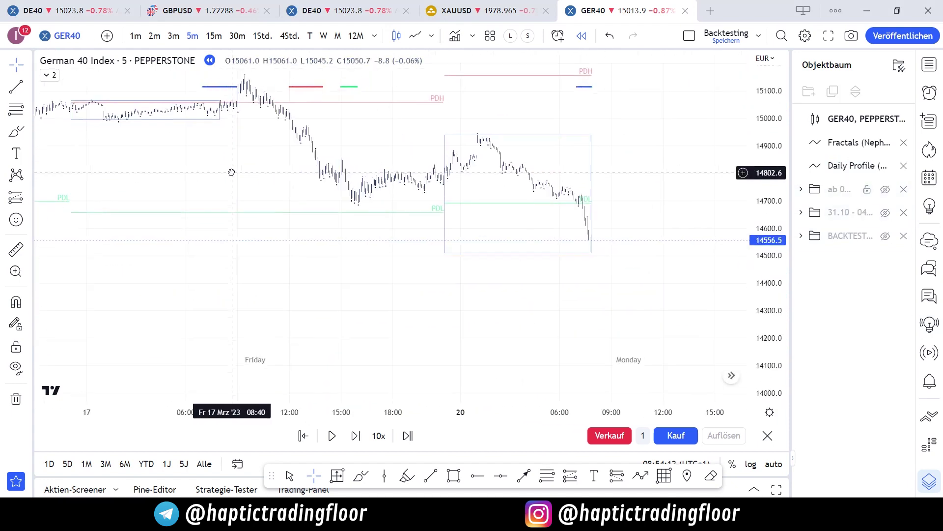
scroll(407, 308, "up", 3)
left_click_drag(395, 251, 373, 263)
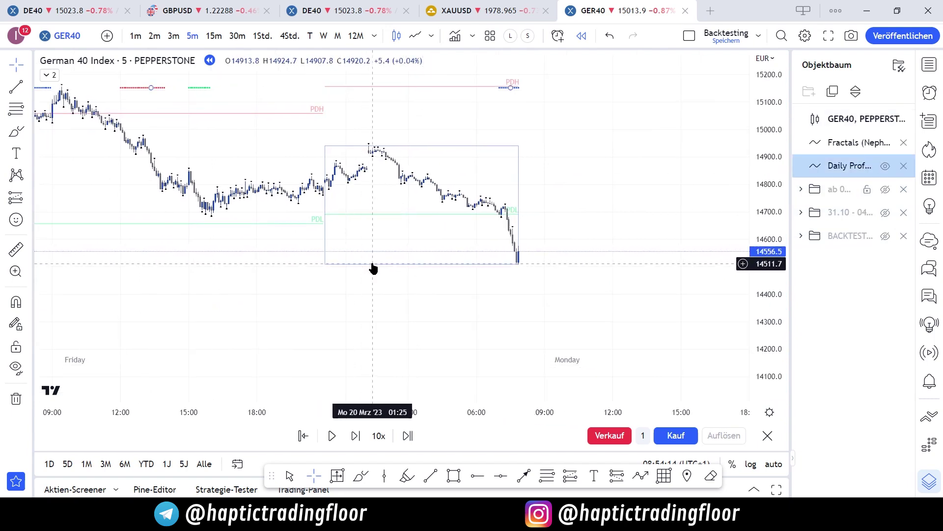
- Switch the GER40 chart to the 1-hour timeframe
left_click(263, 42)
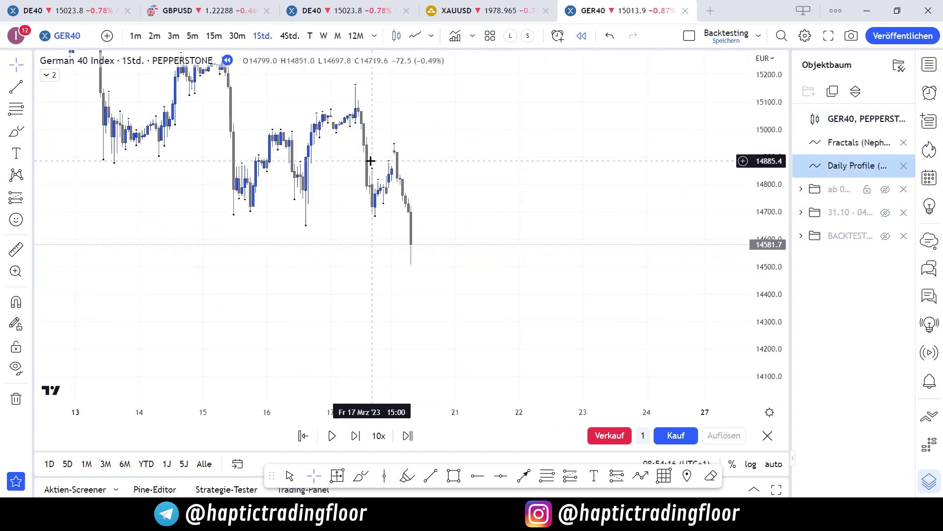
left_click_drag(769, 147, 769, 201)
scroll(440, 203, "up", 1)
left_click_drag(397, 196, 396, 150)
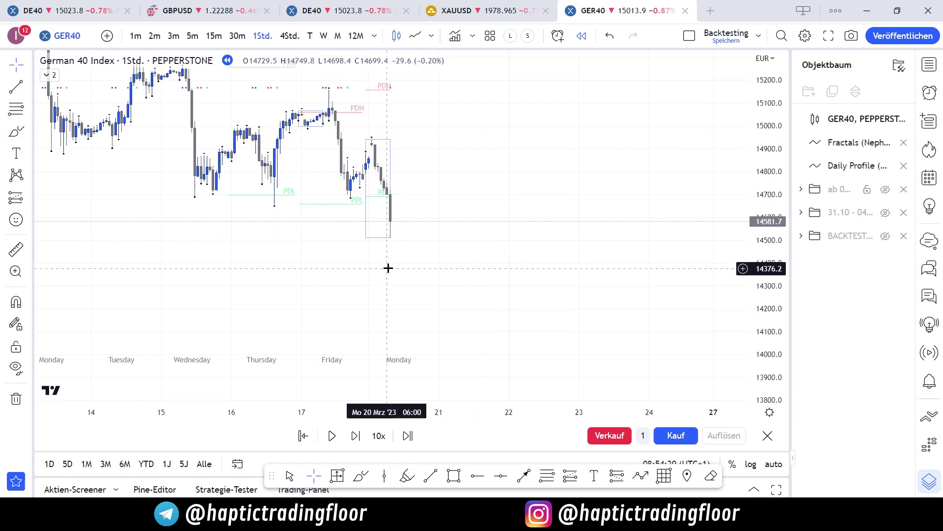
- Check the date of the Monday to backtest in the system calendar
left_click(904, 513)
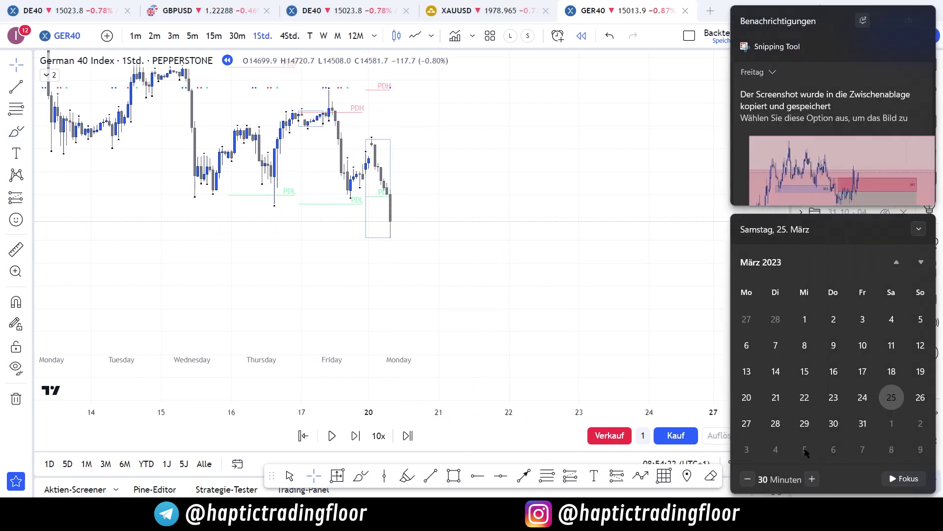
left_click(425, 236)
- Draw a horizontal trend line at Monday's low, at about 14513, from 19 March 23:00 to 21 March 02:00
left_click_drag(216, 227, 205, 224)
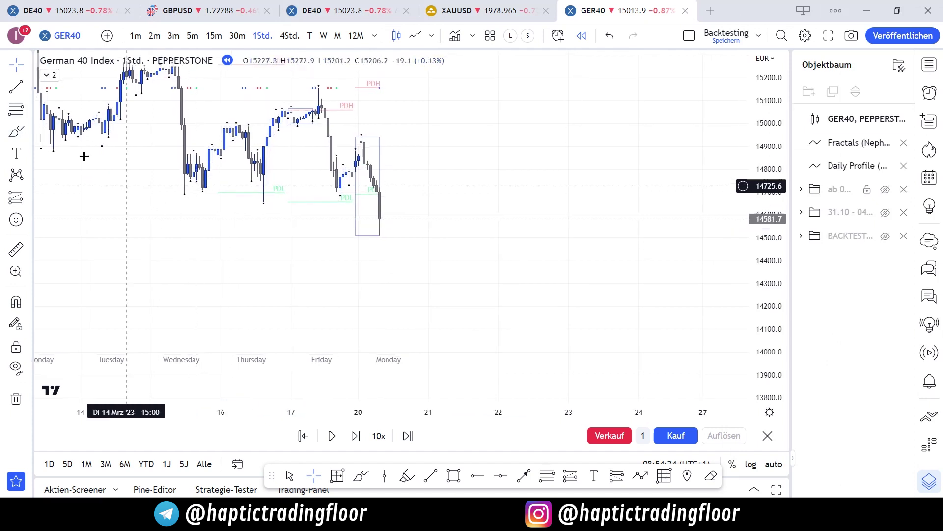
left_click(15, 87)
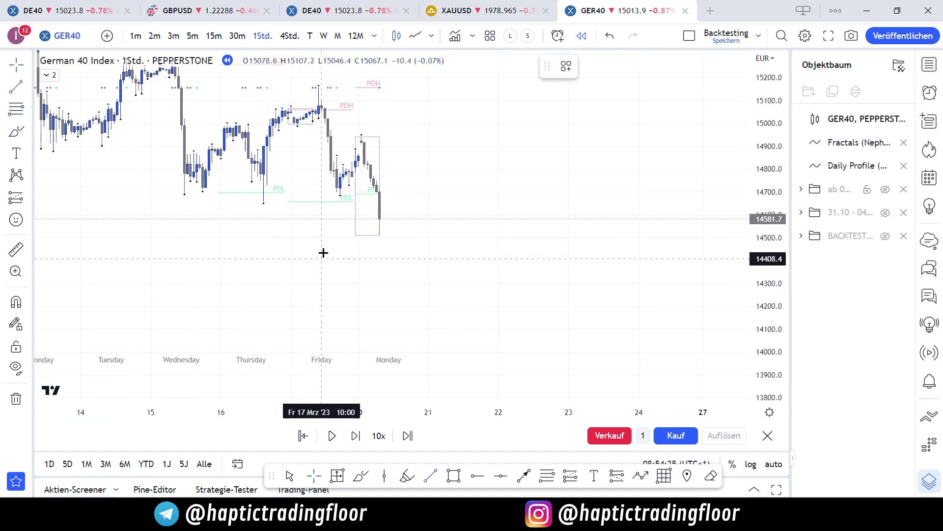
left_click(356, 235)
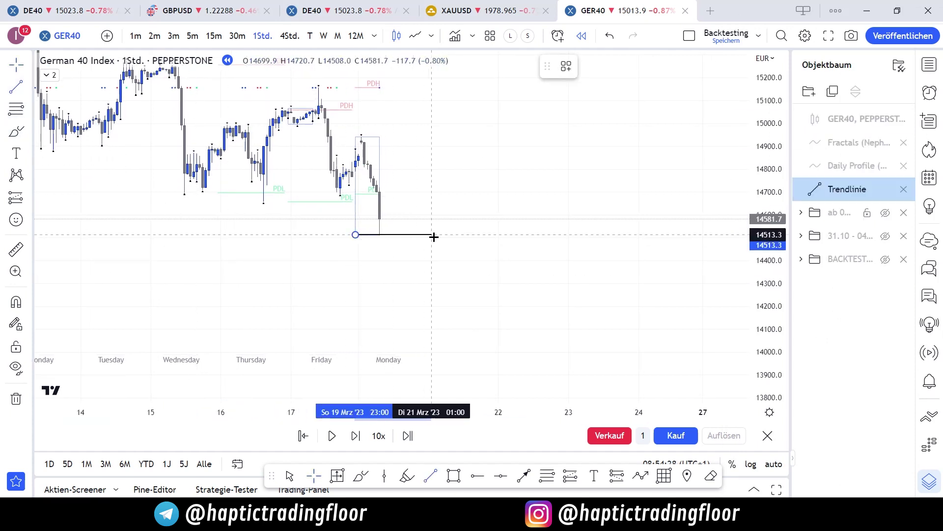
left_click(435, 236, "shift")
- Colour the trend line at Monday's low red and shorten it to end on 20 March at 21:00
left_click(590, 69)
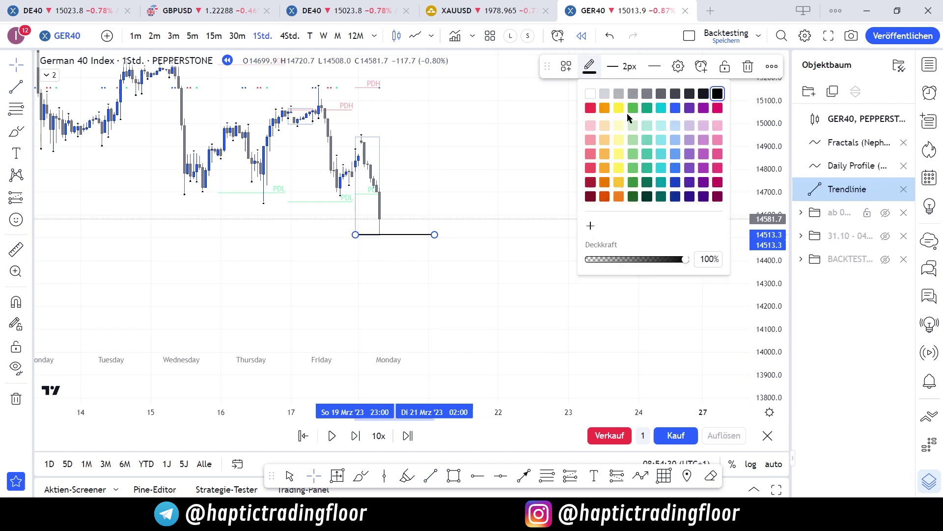
left_click(590, 167)
left_click_drag(435, 234, 474, 278)
left_click_drag(439, 157, 443, 125)
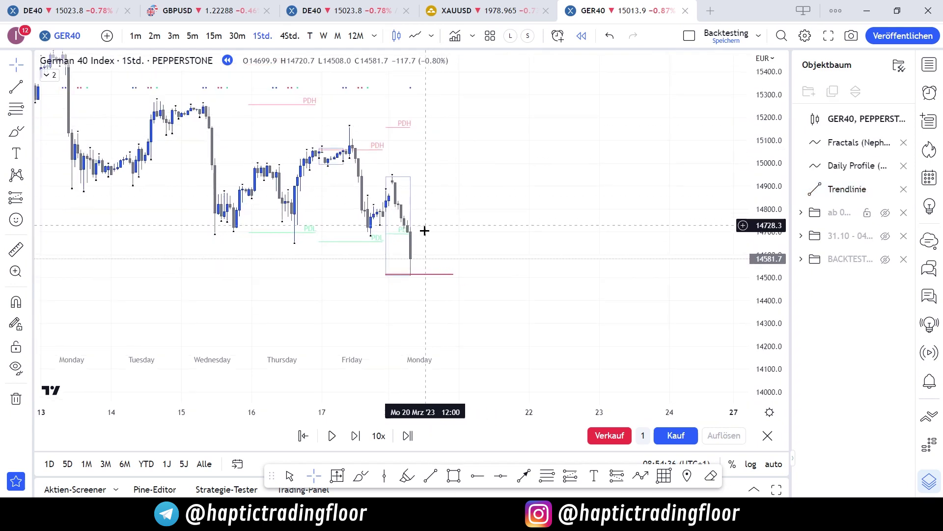
- Change the colour of the trend line at Monday's low to green
left_click(427, 274)
left_click(589, 66)
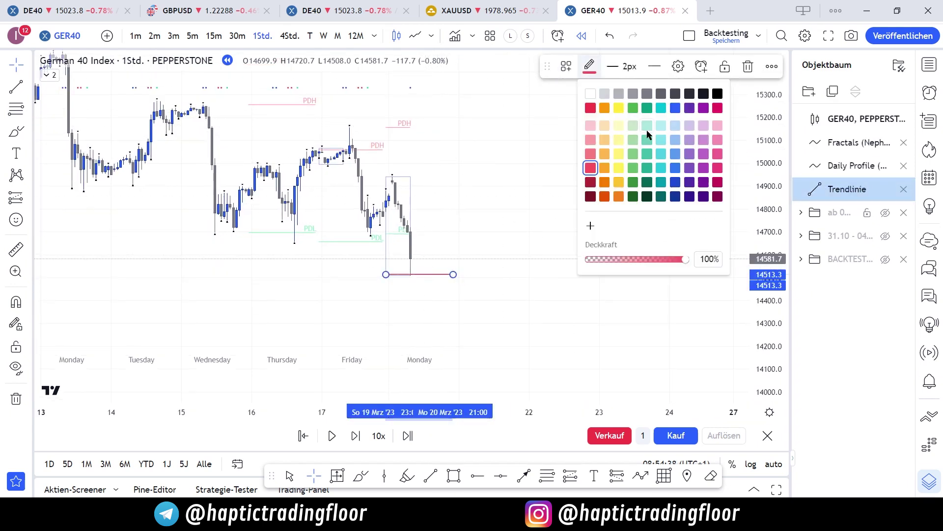
left_click(633, 168)
left_click_drag(528, 185, 537, 200)
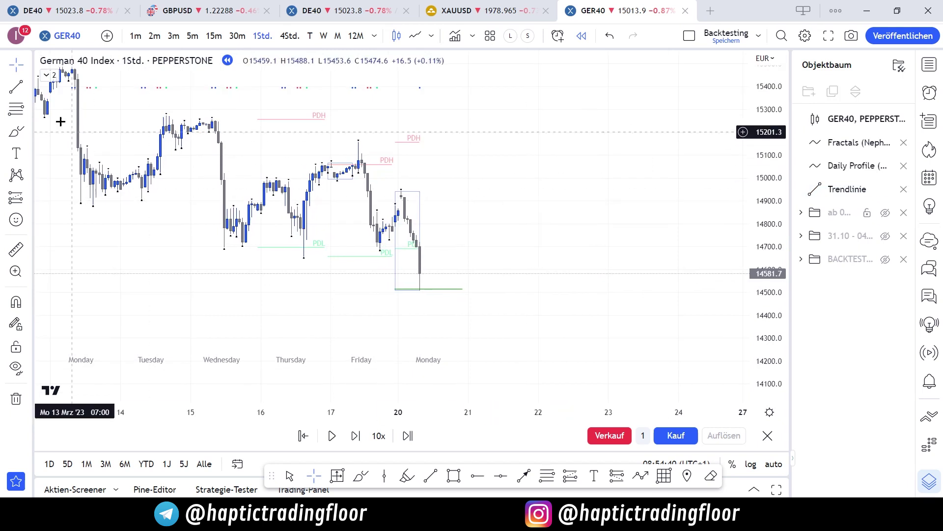
- Draw a horizontal trend line snapped to Monday's high at 14940.7, from 20 March 01:00 to 23:00
left_click(16, 87)
key("ctrl")
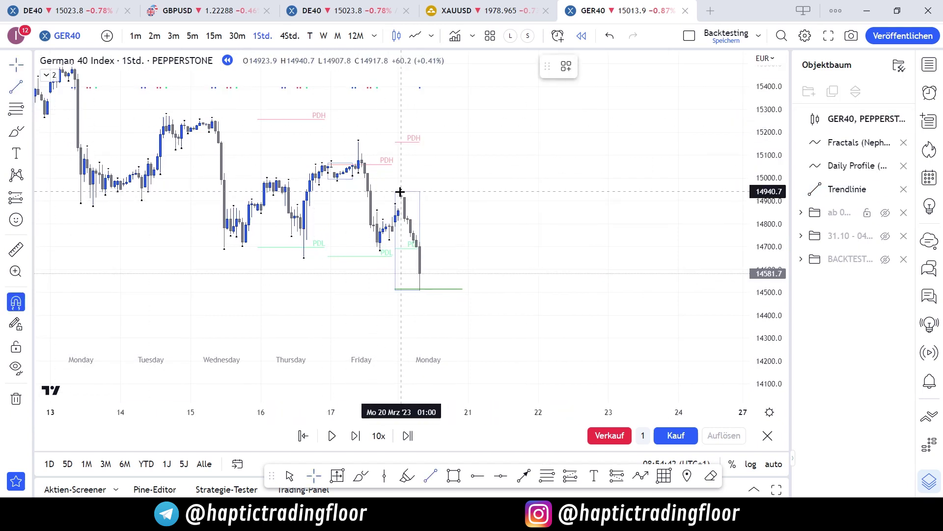
left_click(401, 191)
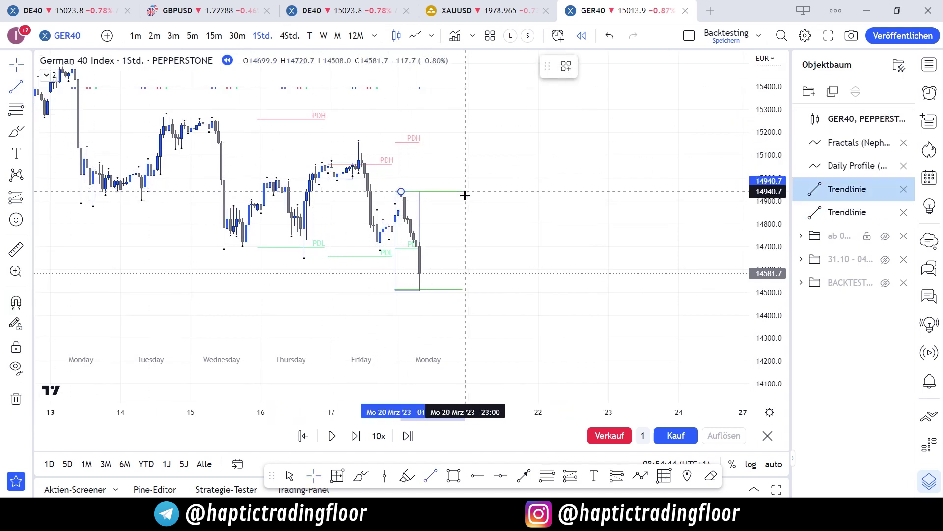
left_click(465, 195)
- Set the colour of the trend line at Monday's high to red
left_click(591, 66)
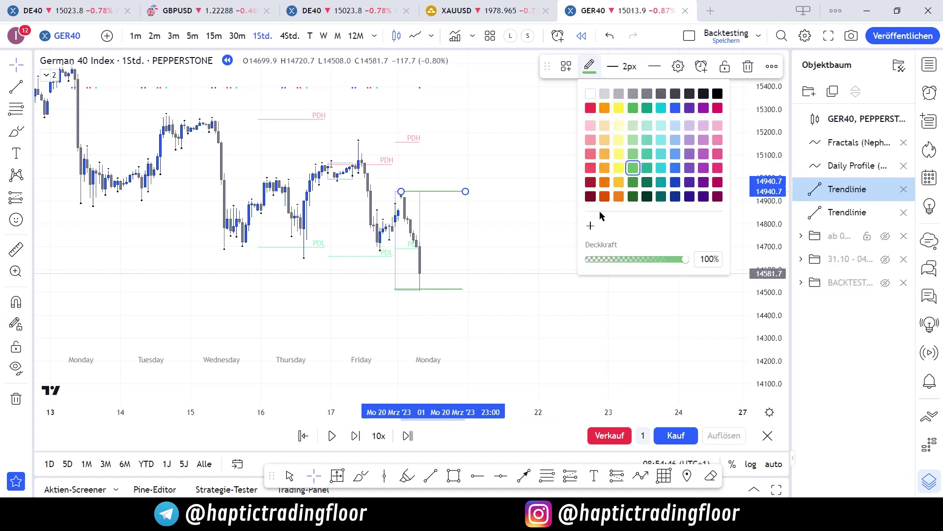
left_click(592, 168)
left_click(538, 159)
left_click_drag(475, 154, 477, 164)
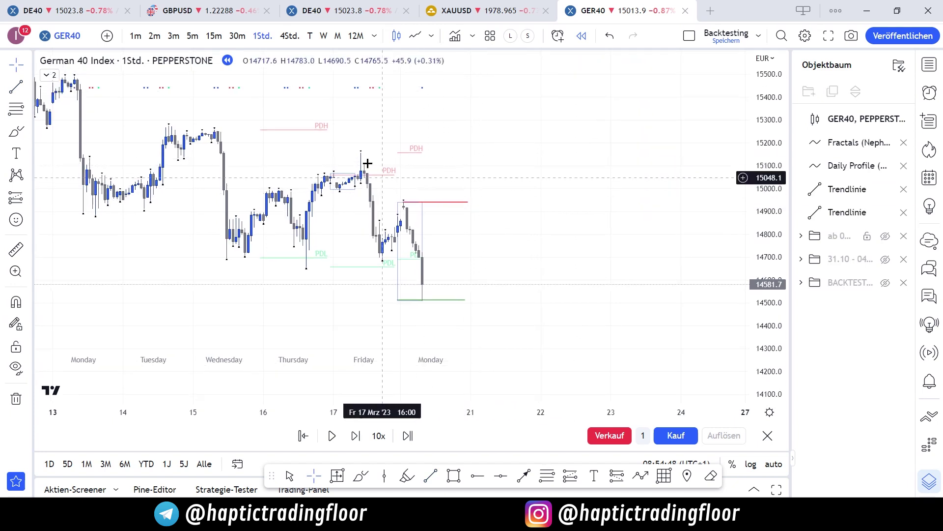
- Draw a horizontal trend line at Friday's high at 15155.9, from 17 March 09:00 to 21 March 00:00
left_click(16, 87)
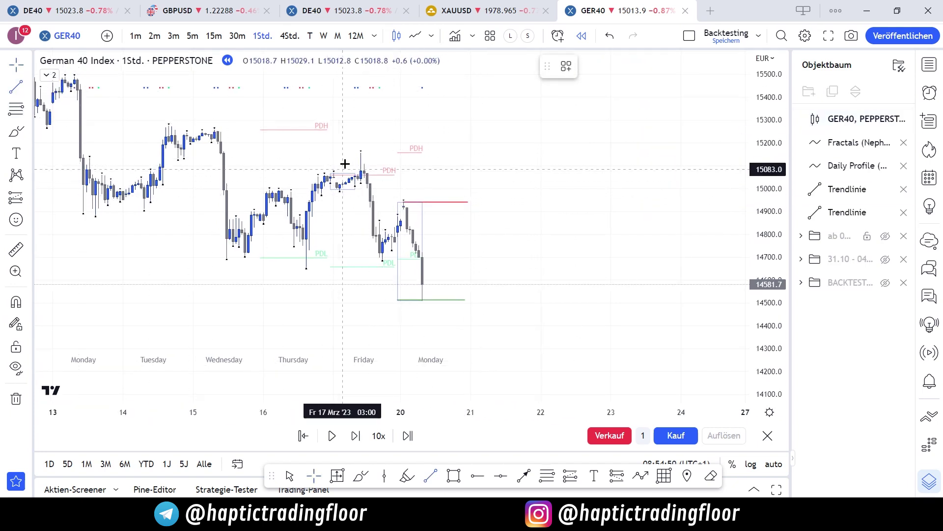
left_click(361, 153)
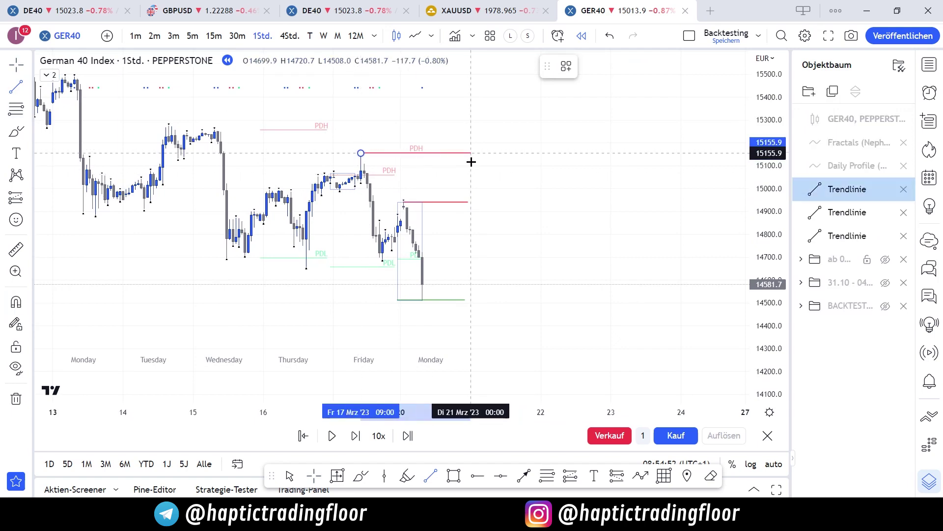
left_click(471, 153)
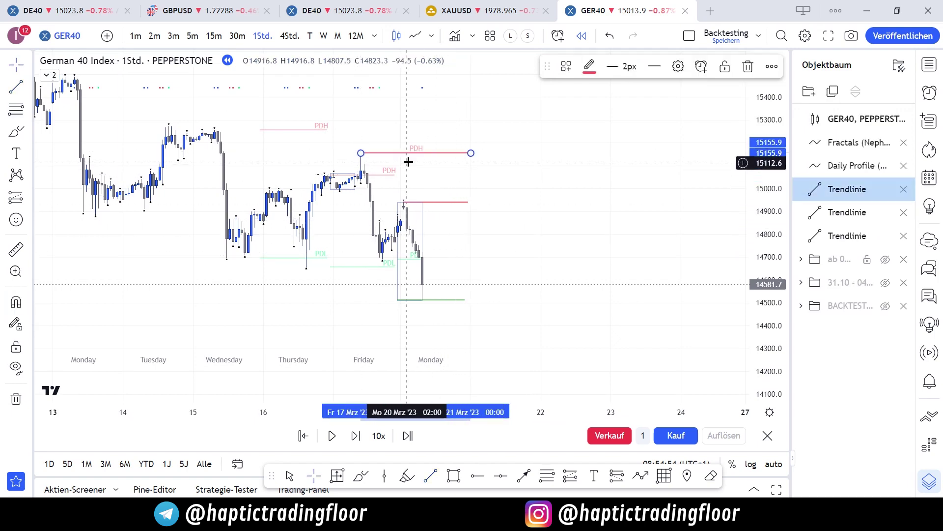
- Switch the GER40 chart to the 5-minute timeframe with Monday's price action between the red and green lines in view
left_click_drag(425, 147, 516, 56)
scroll(520, 116, "up", 4)
scroll(516, 127, "down", 6)
left_click(508, 143)
scroll(484, 148, "up", 4)
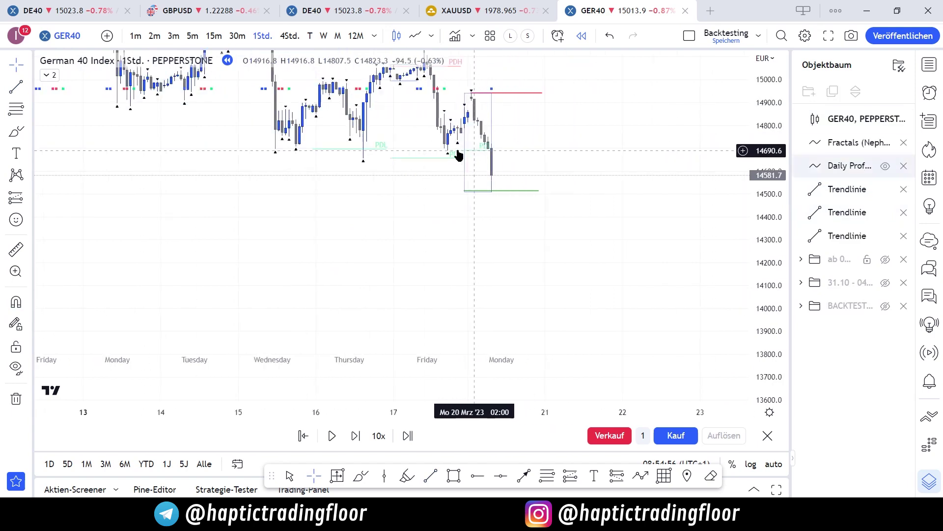
left_click_drag(450, 156, 423, 238)
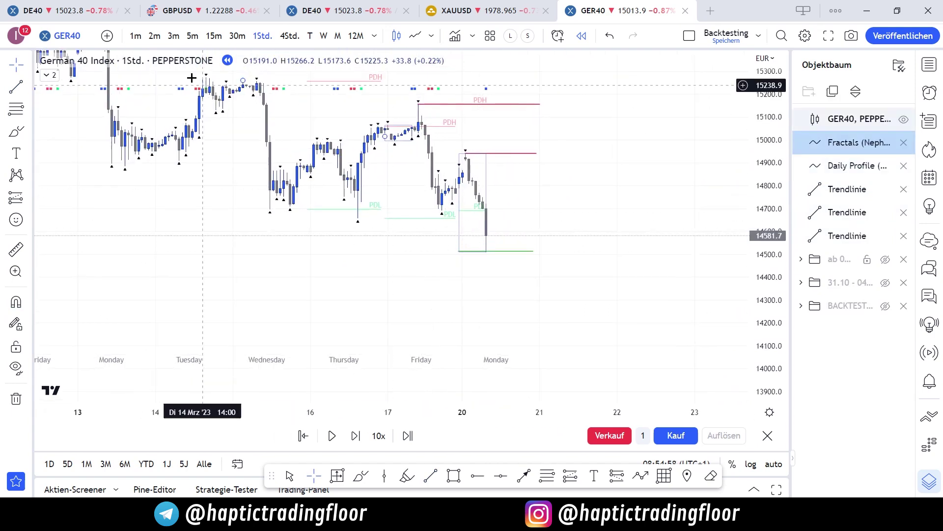
left_click(192, 39)
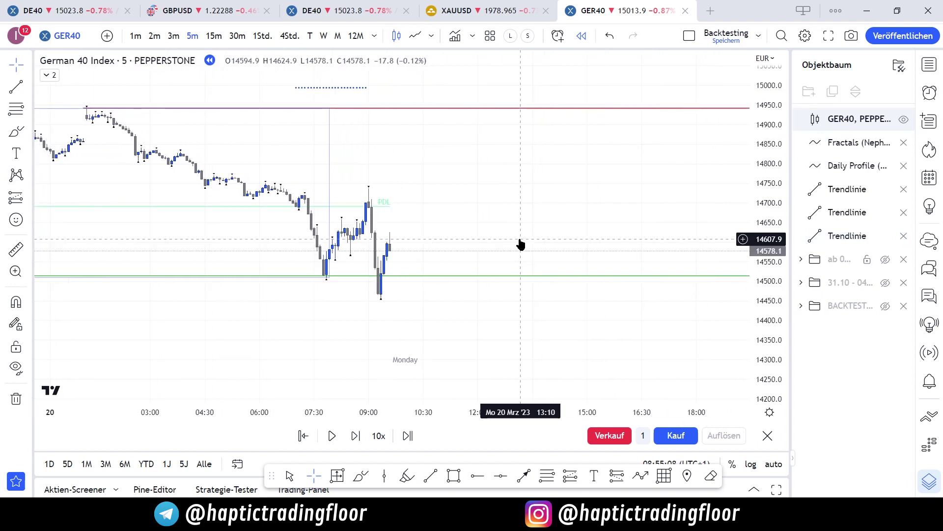
left_click_drag(521, 239, 516, 182)
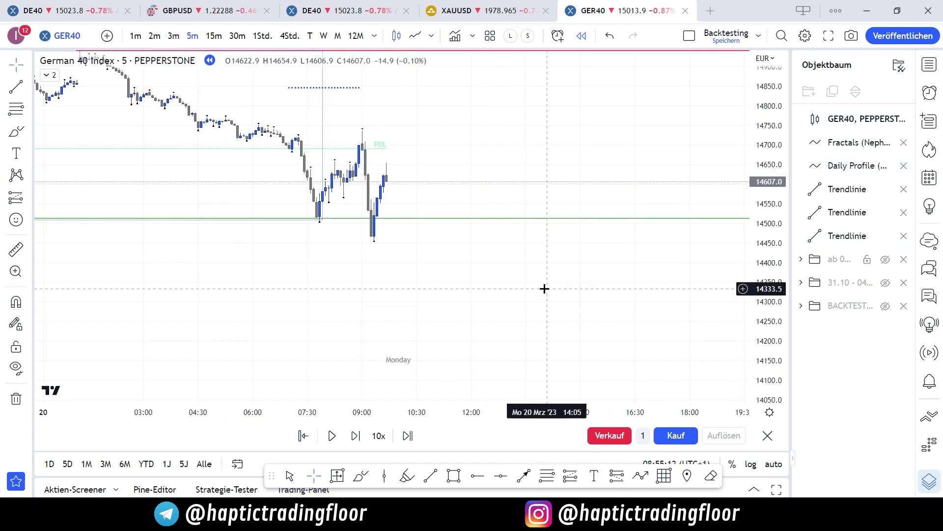
left_click_drag(545, 317, 560, 362)
- Brush freehand loops around the dip below the green line and at the red line, and delete them
left_click(366, 474)
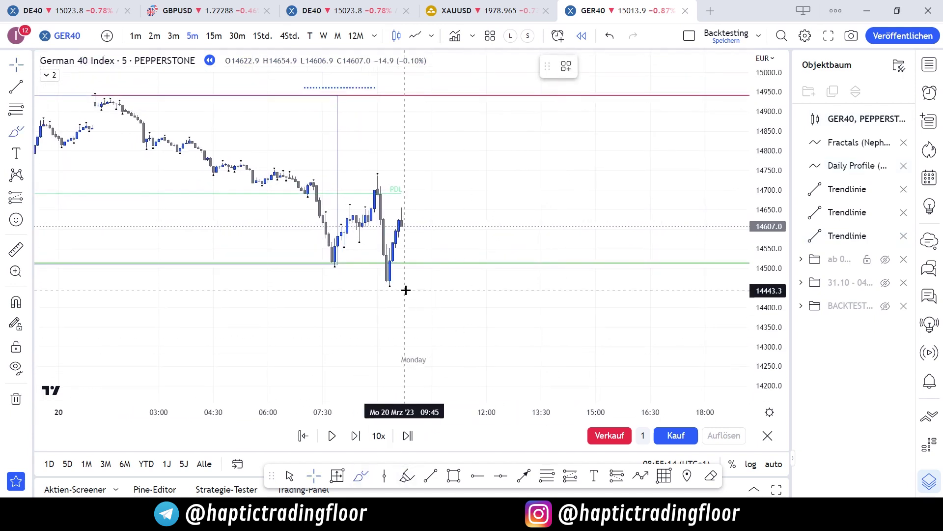
mouse_move(348, 290)
left_mouse_down()
mouse_move(405, 280)
mouse_move(351, 285)
left_mouse_up()
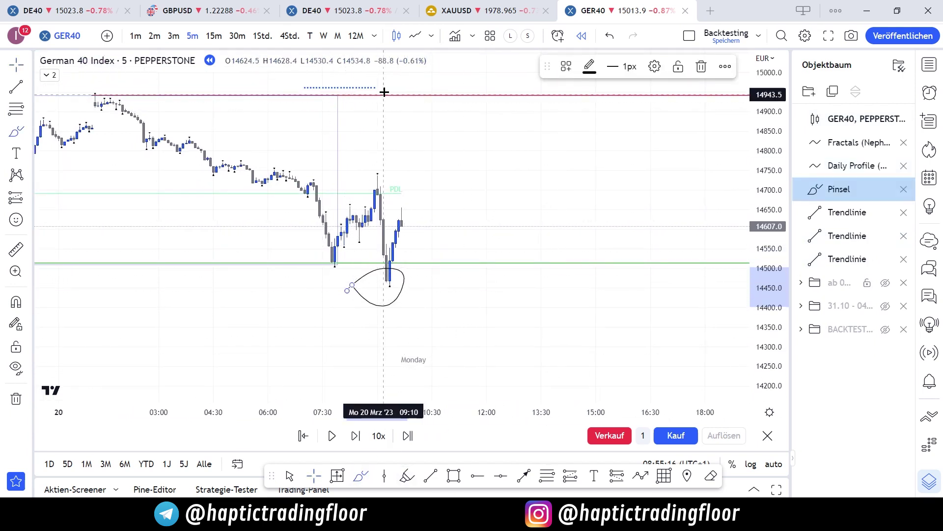
left_click_drag(385, 90, 374, 96)
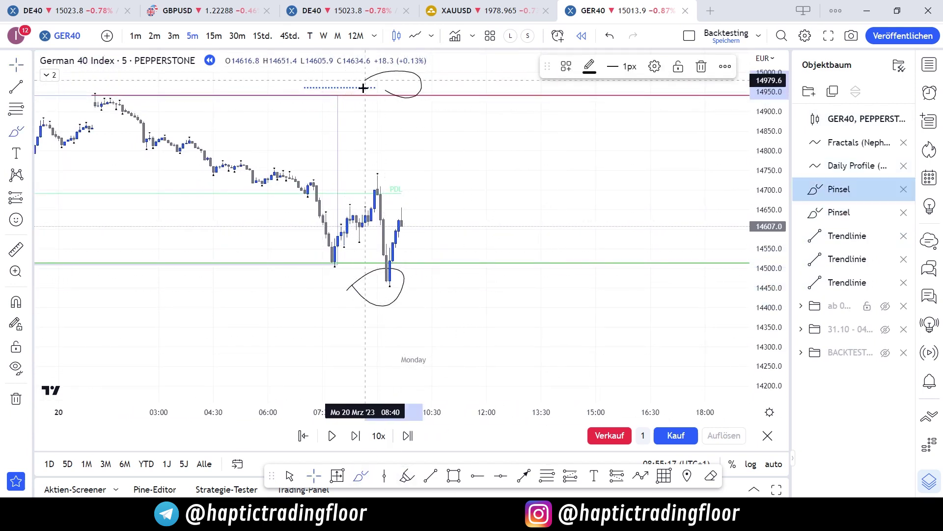
left_click(701, 65)
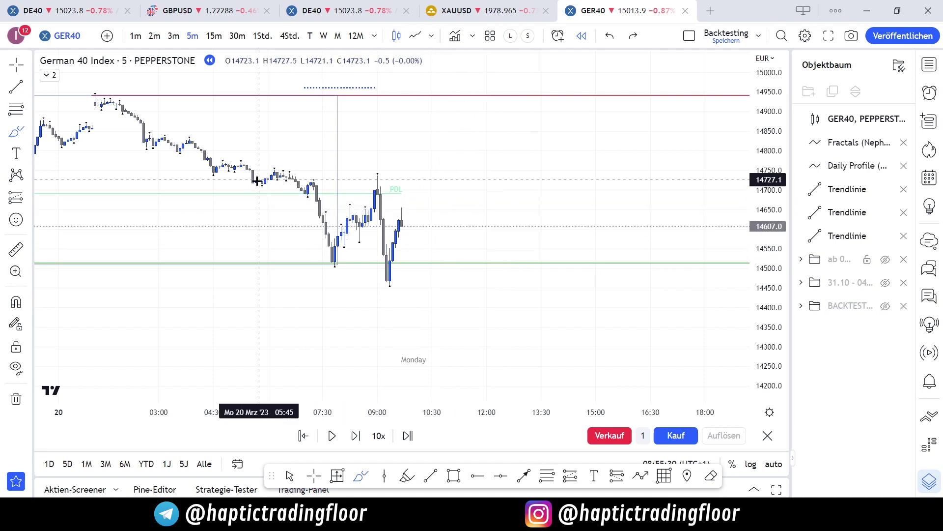
- Brush freehand curves for the morning decline and a possible rise to the red line, and undo all three strokes
left_click_drag(213, 176, 362, 290)
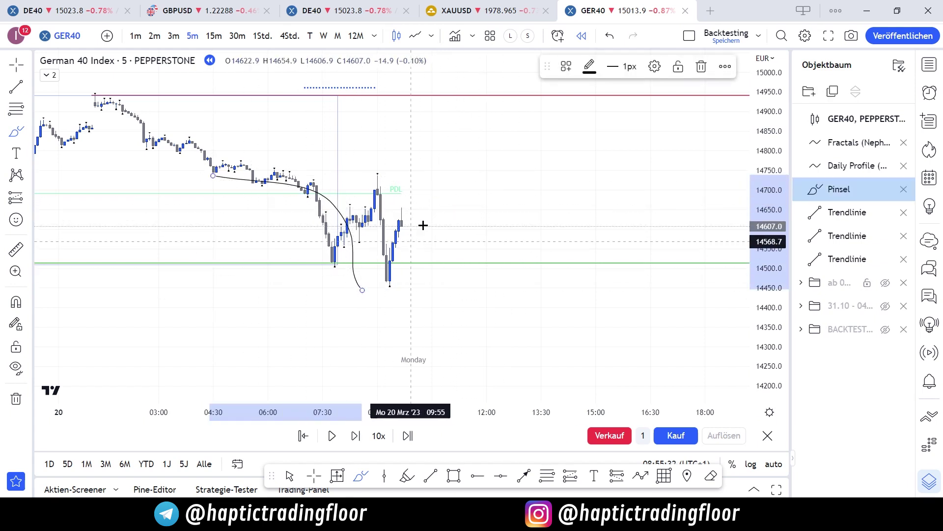
left_click_drag(412, 239, 484, 96)
left_click_drag(436, 142, 511, 126)
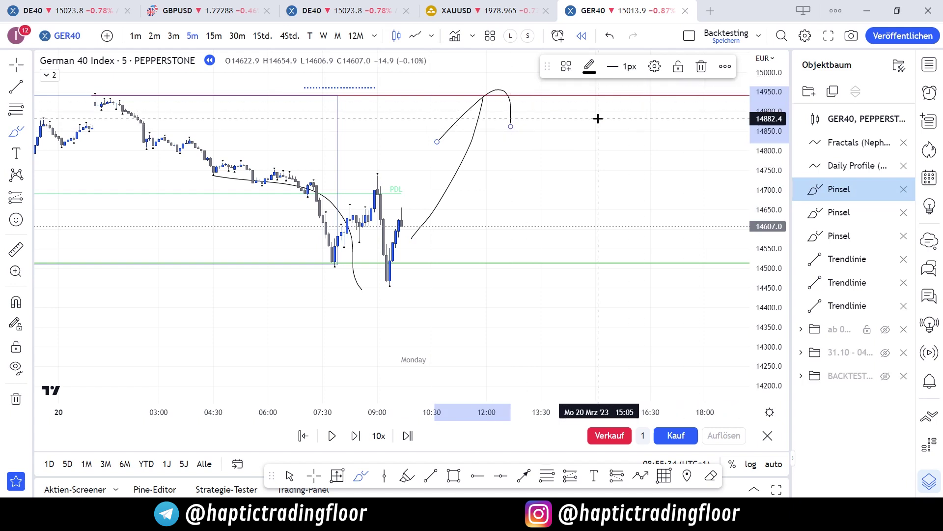
key("ctrl+z")
key("ctrl+z")
key("ctrl+z")
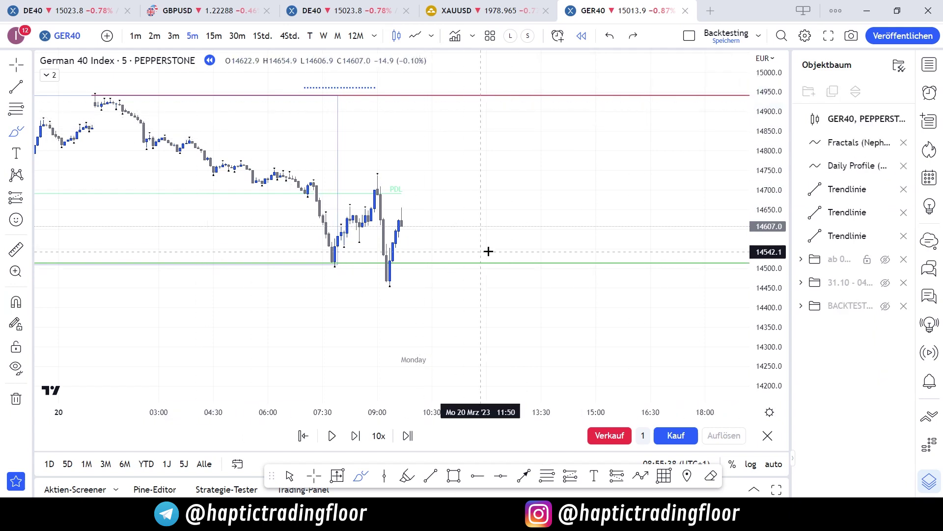
left_click(17, 65)
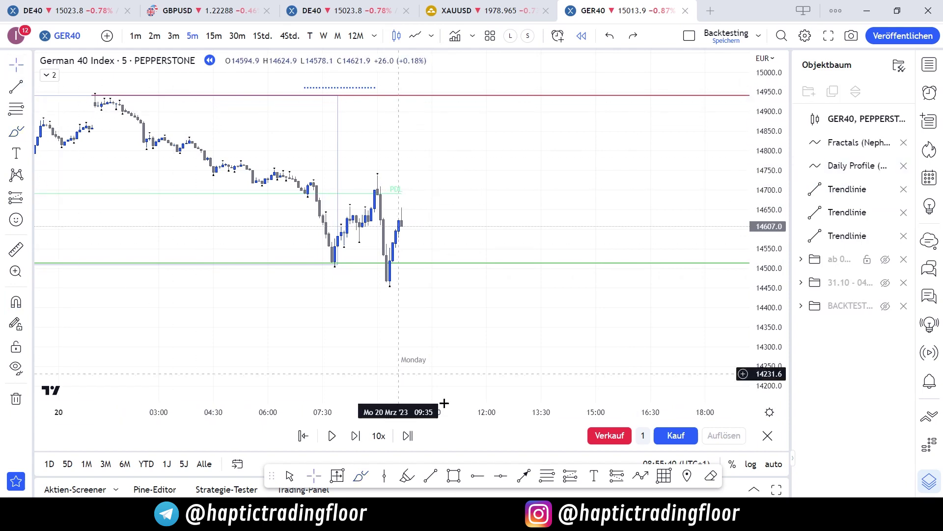
- Draw a zigzag path around the green line illustrating two lows, the second one lower, and delete it
left_click(635, 478)
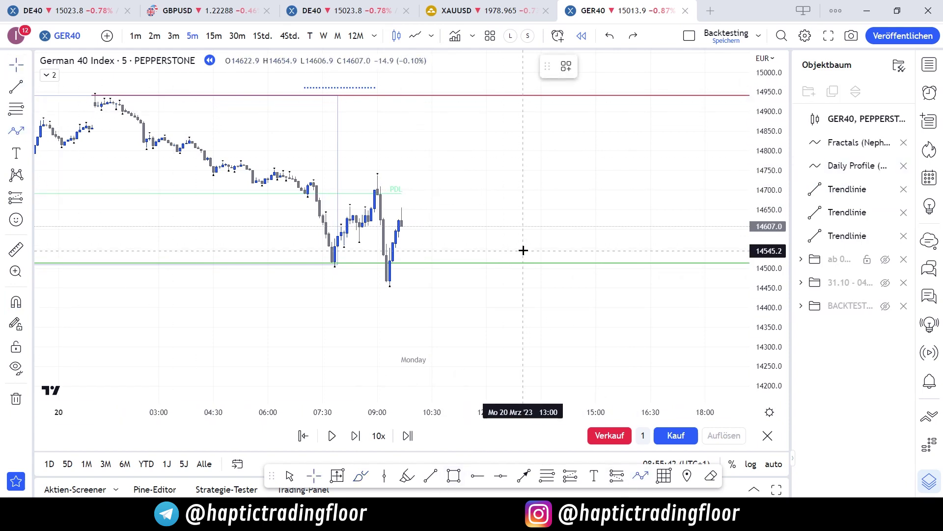
left_click(514, 225)
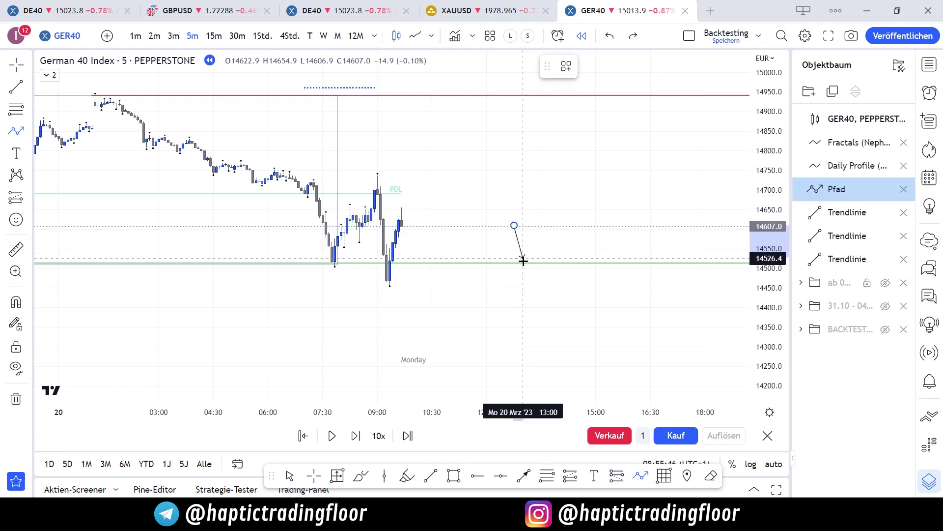
left_click(526, 278)
left_click(541, 243)
left_click(547, 315)
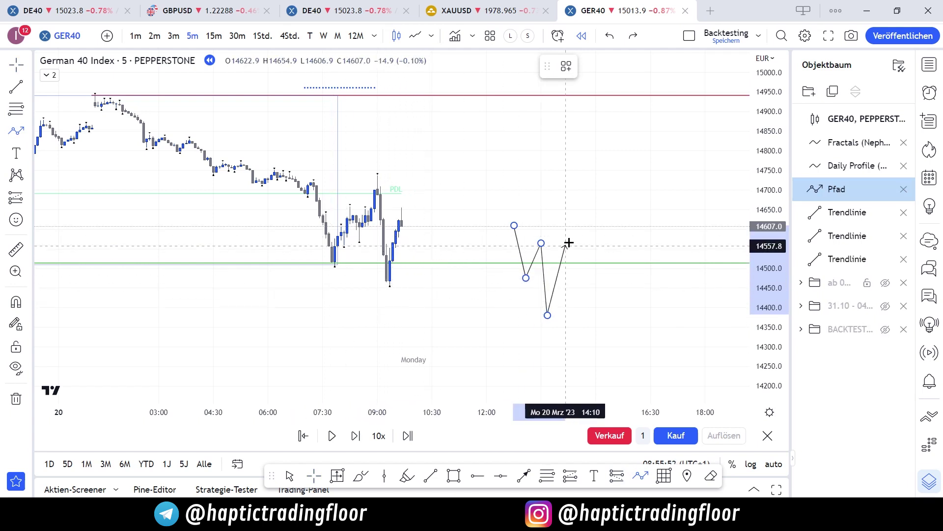
double_click(574, 227)
key("Delete")
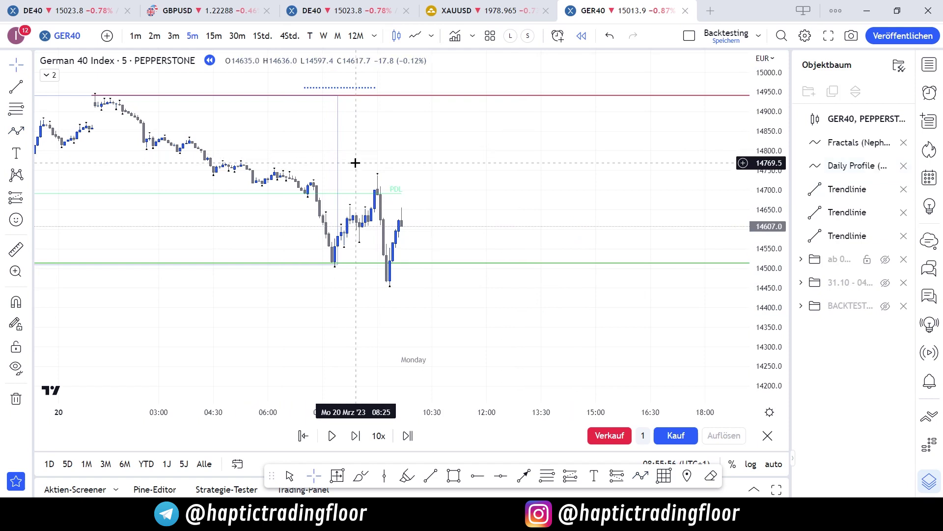
- Advance the replay candle by candle on the 5-minute chart to 20 March at 15:55
key("shift+Right")
key("shift+Right")
key("shift+Right")
key("shift+Right")
key("shift+Right")
key("shift+Right")
key("shift+Right")
key("shift+Right")
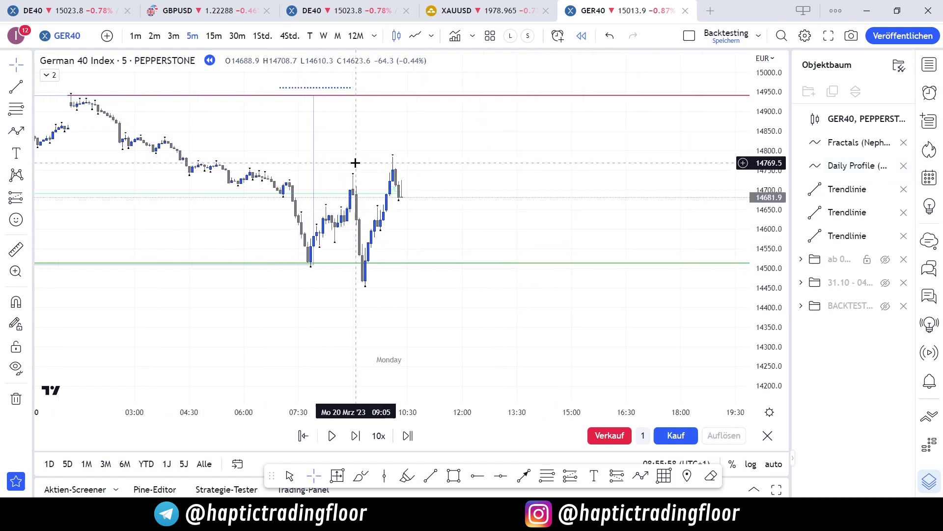
key("shift+Right")
key("shift+Right")
key("shift+Right")
key("shift+Right")
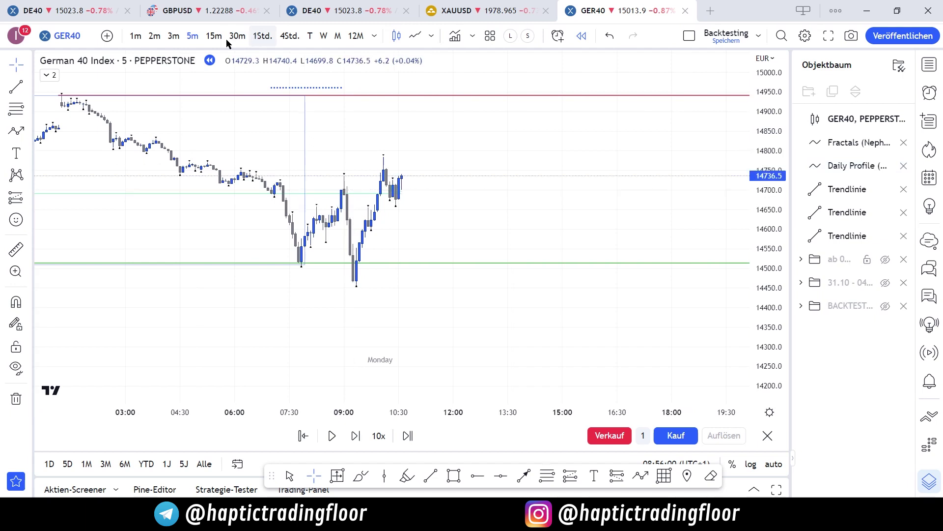
left_click(192, 35)
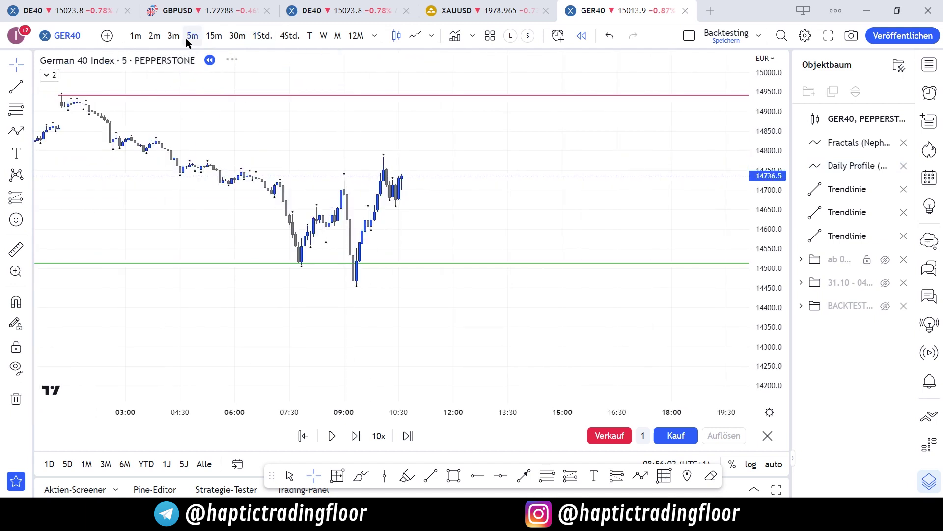
key("shift+Right")
key("shift+Right")
key("shift+Right")
key("shift+Right")
key("shift+Right")
key("shift+Right")
key("shift+Right")
key("shift+Right")
key("shift+Right")
key("shift+Right")
key("shift+Right")
key("shift+Right")
key("shift+Right")
key("shift+Right")
key("shift+Right")
key("shift+Right")
key("shift+Right")
key("shift+Right")
key("shift+Right")
key("shift+Right")
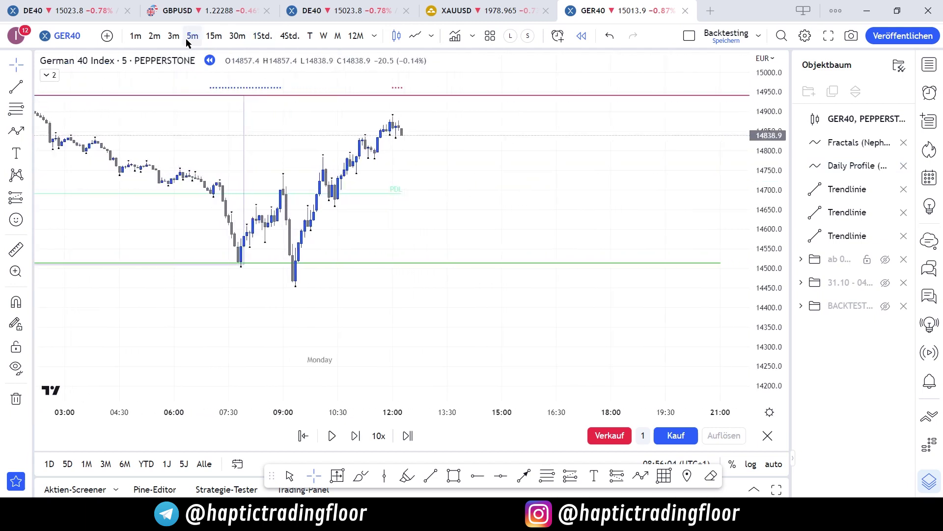
key("shift+Right")
key("shift+Right")
key("shift+Right")
key("shift+Right")
key("shift+Right")
key("shift+Right")
key("shift+Right")
key("shift+Right")
key("shift+Right")
key("shift+Right")
key("shift+Right")
key("shift+Right")
key("shift+Right")
key("shift+Right")
key("shift+Right")
key("shift+Right")
key("shift+Right")
key("shift+Right")
key("shift+Right")
key("shift+Right")
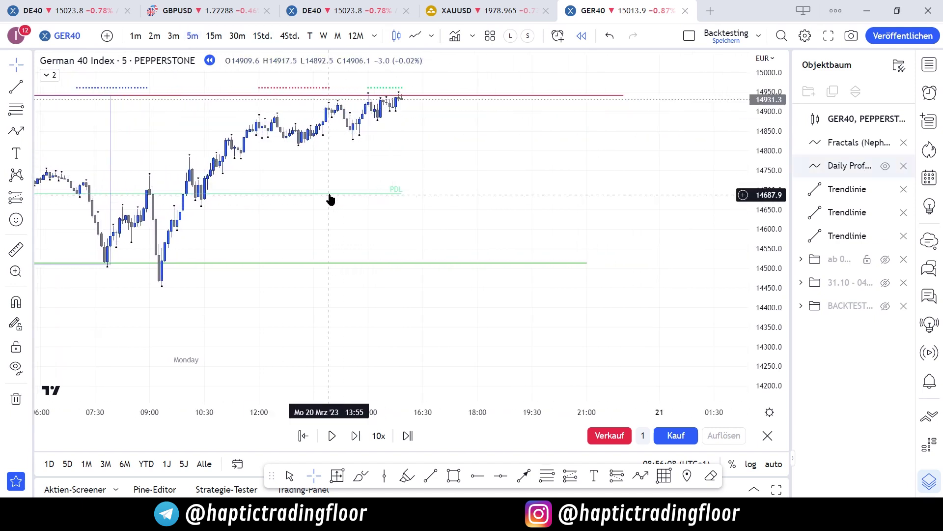
left_click_drag(269, 221, 356, 222)
scroll(371, 215, "down", 1)
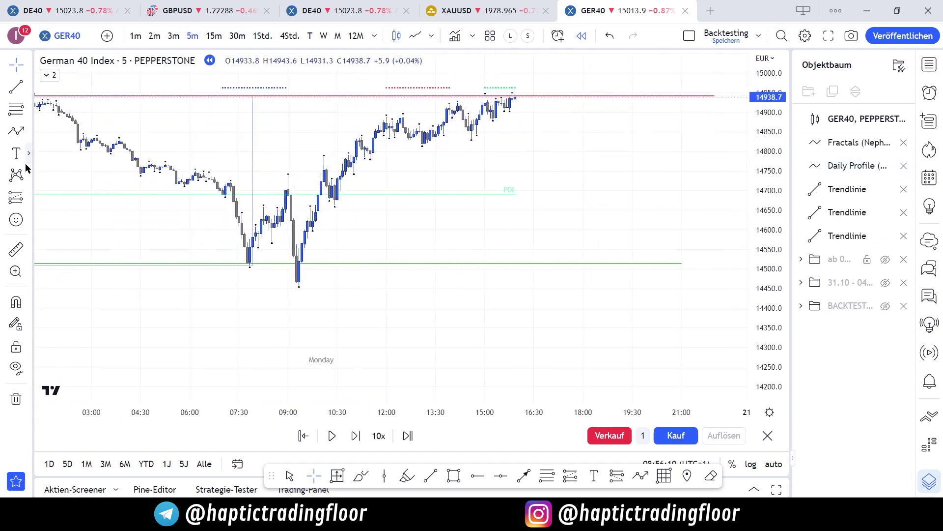
- Brush a circle around the dip below the green line and a curve from it up to the red line
left_click(366, 478)
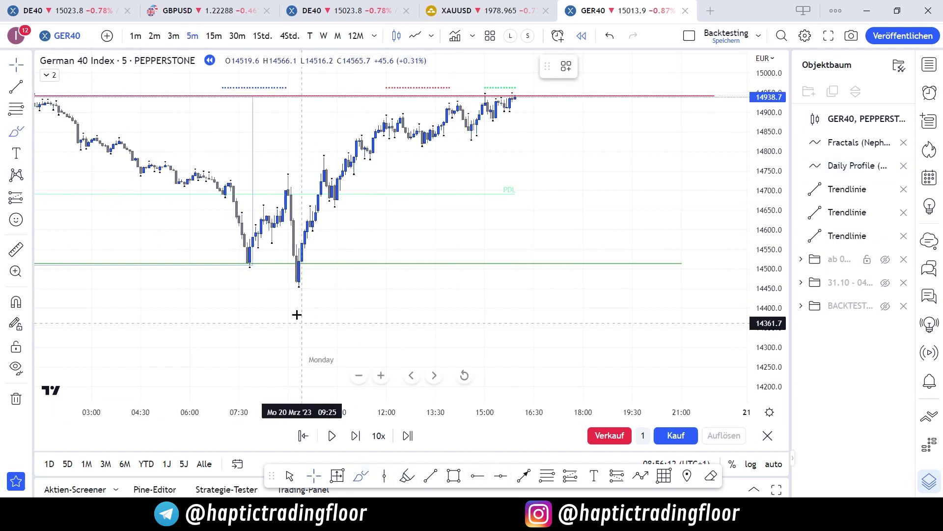
left_click_drag(289, 291, 297, 256)
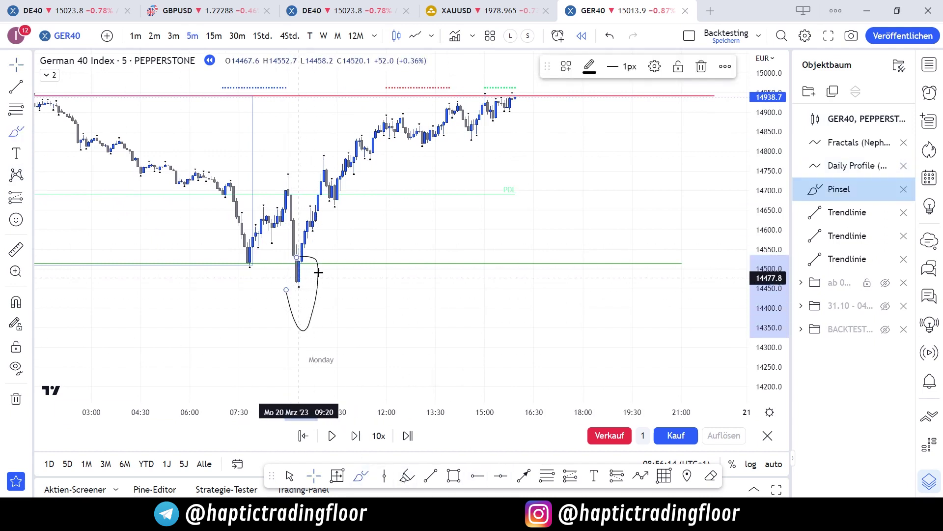
key("ctrl+z")
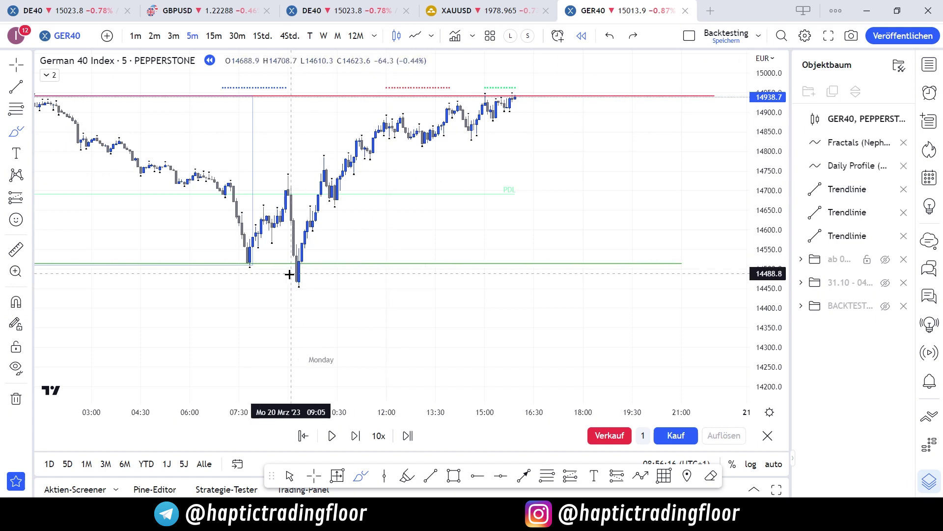
mouse_move(290, 267)
left_mouse_down()
mouse_move(310, 284)
mouse_move(288, 277)
mouse_move(300, 253)
mouse_move(515, 92)
left_mouse_up()
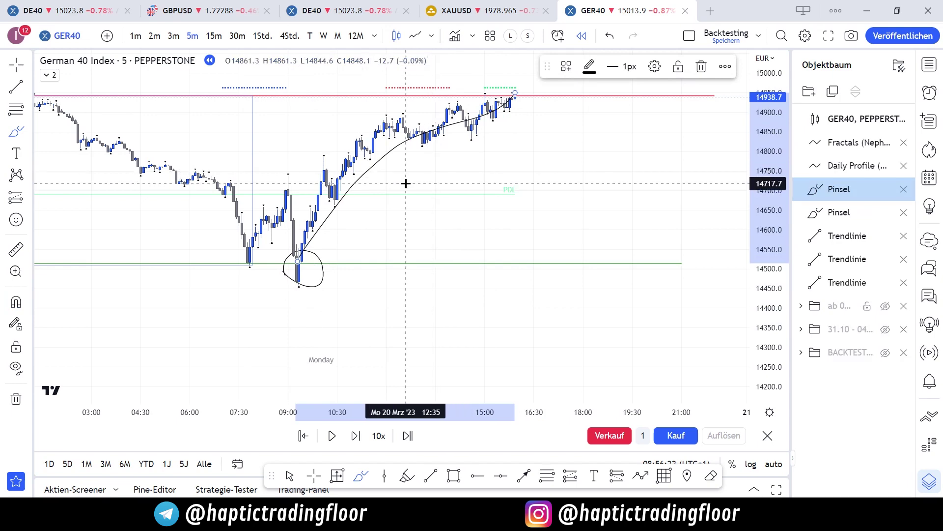
- Check the trading overview in the Google Sheets file 16 DAX H1/M5 ab 01.01.23 and return to the TradingView chart
left_click_drag(0, 94, 393, 0)
left_click(86, 492)
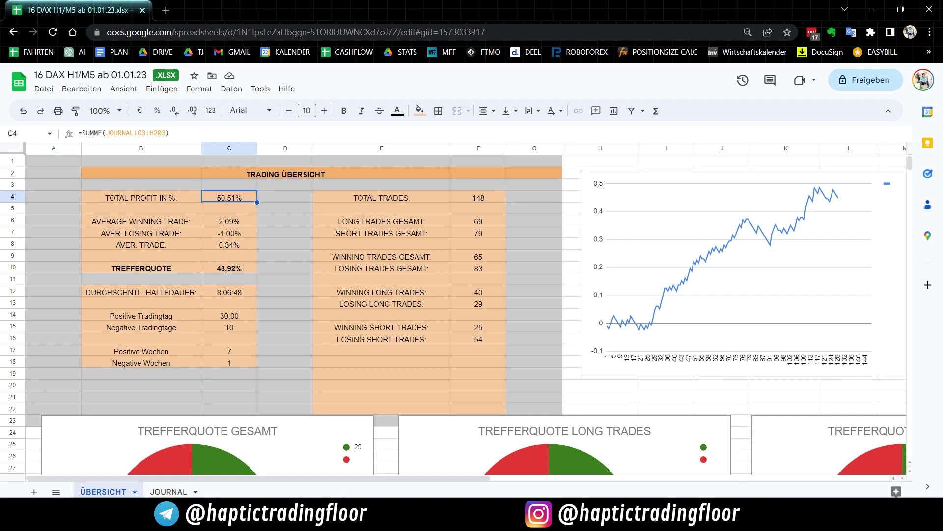
key("alt+Tab")
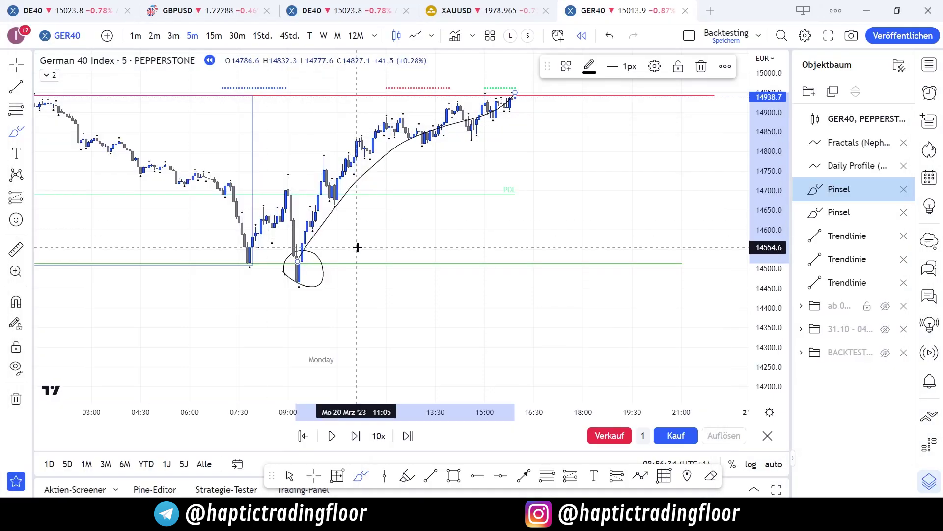
- Undo the freehand brush marks on the chart and return to the crosshair cursor
key("ctrl")
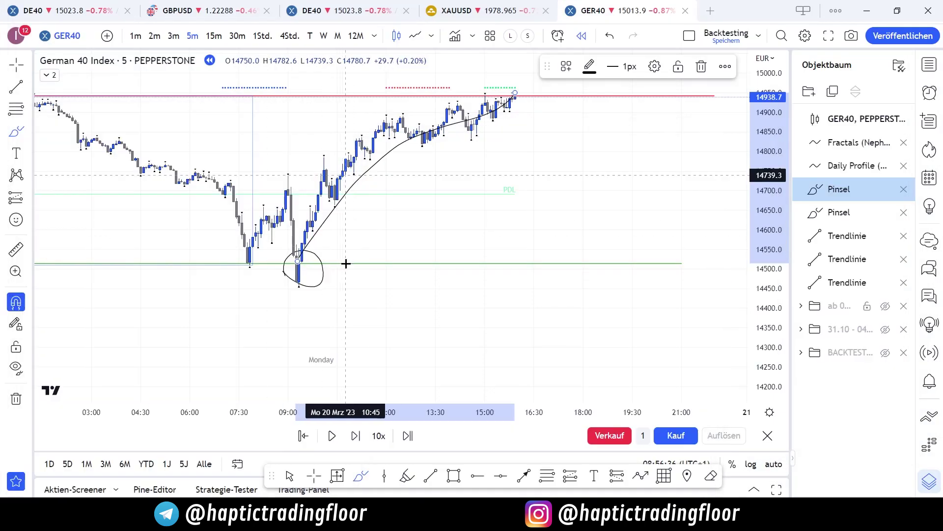
left_click(514, 139)
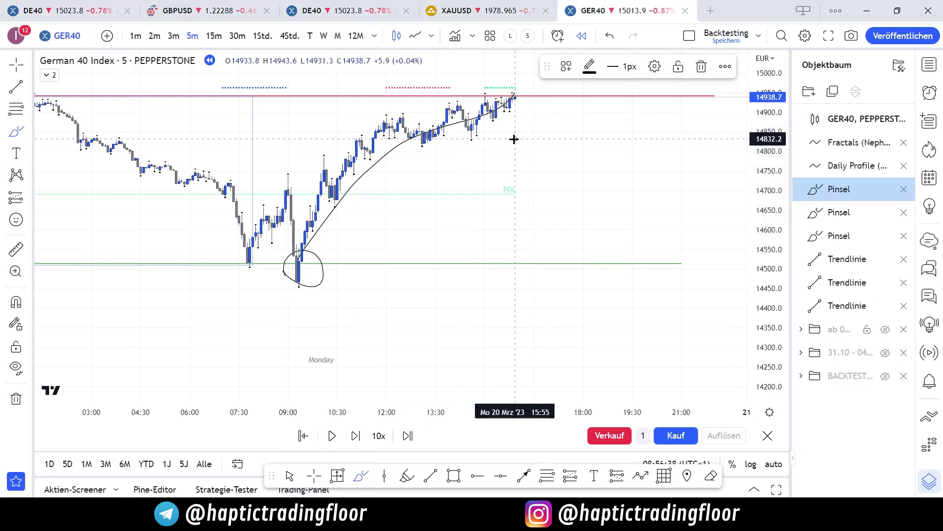
key("ctrl+z")
key("ctrl+z")
key("ctrl+z")
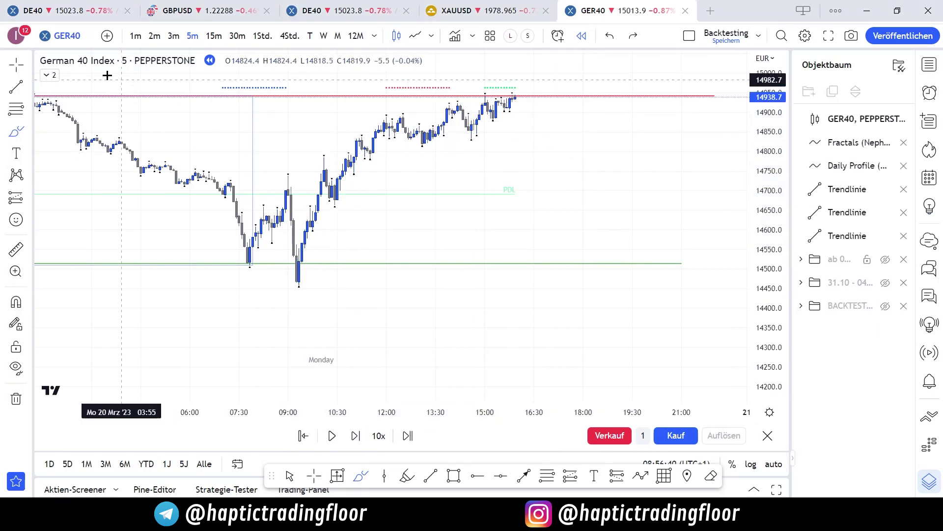
left_click(17, 67)
left_click_drag(186, 153, 210, 177)
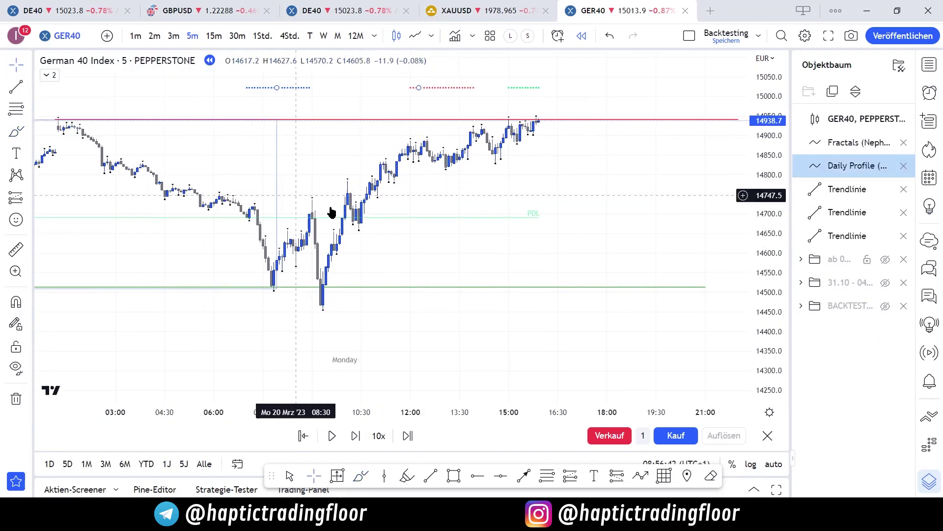
- Brush level lines and circles at the 09:00 high and 09:20 low, a curve along the following rally, and a dash above current price
left_click(19, 131)
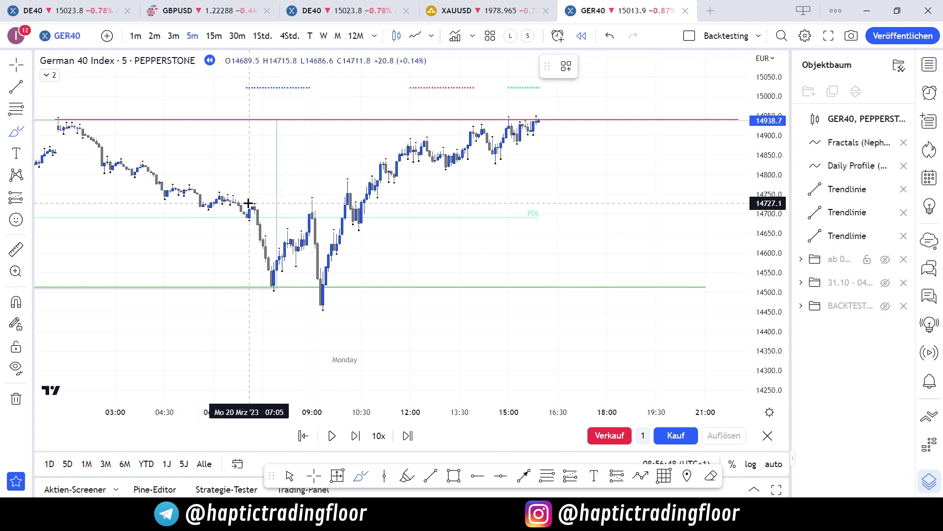
mouse_move(254, 206)
left_mouse_down()
mouse_move(347, 207)
mouse_move(313, 199)
mouse_move(317, 192)
mouse_move(331, 317)
left_mouse_up()
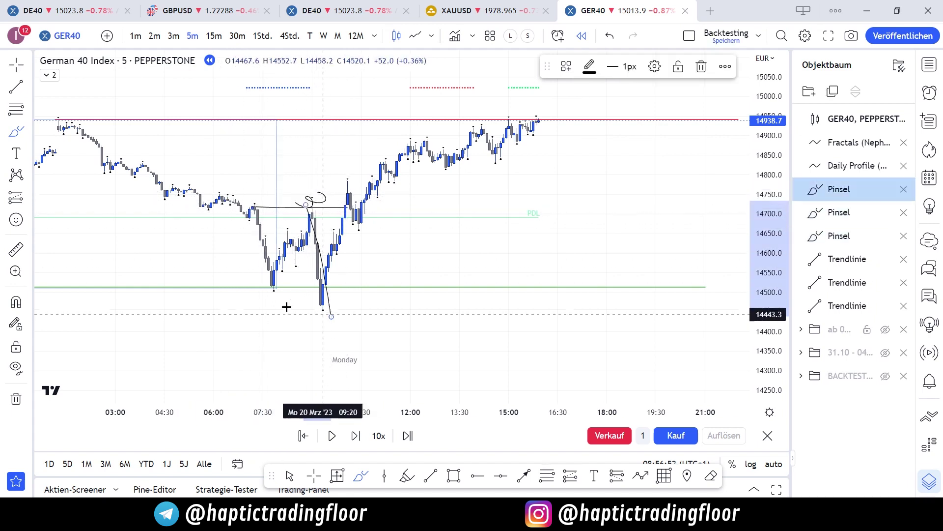
mouse_move(266, 286)
left_mouse_down()
mouse_move(348, 289)
mouse_move(308, 303)
mouse_move(325, 304)
left_mouse_up()
mouse_move(312, 292)
left_mouse_down()
mouse_move(417, 148)
mouse_move(457, 128)
left_mouse_up()
left_click_drag(547, 106, 563, 105)
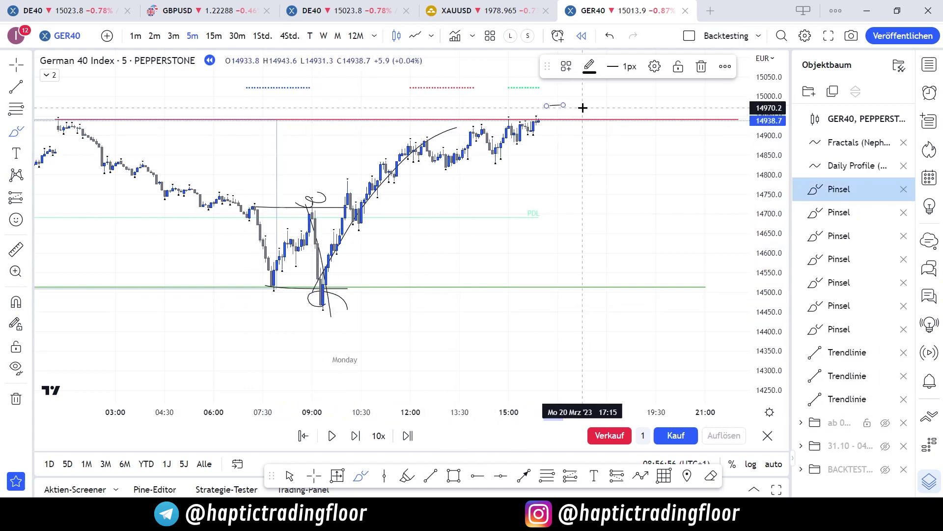
- Brush level lines and circles around the afternoon swing high and low below the red line, and a stroke across the latest candles
left_click_drag(407, 139, 481, 119)
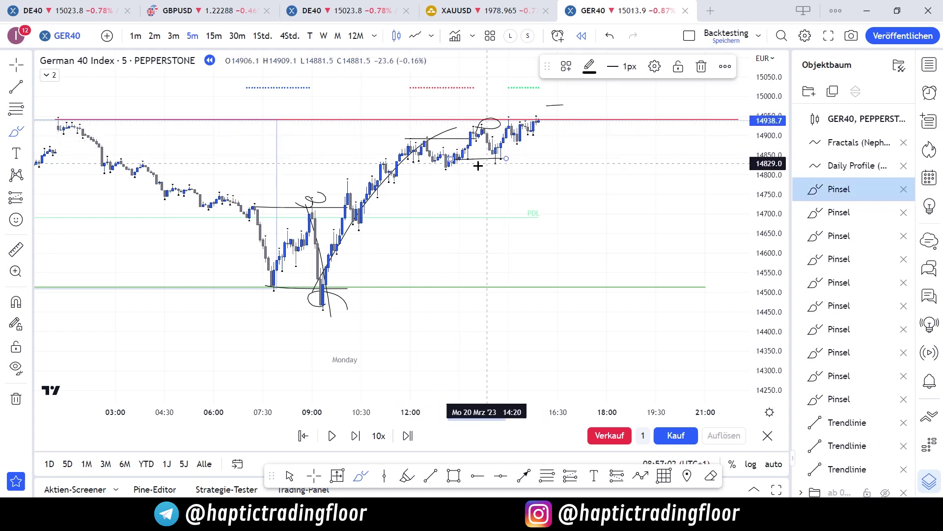
left_click_drag(511, 162, 509, 164)
left_click_drag(490, 131, 500, 154)
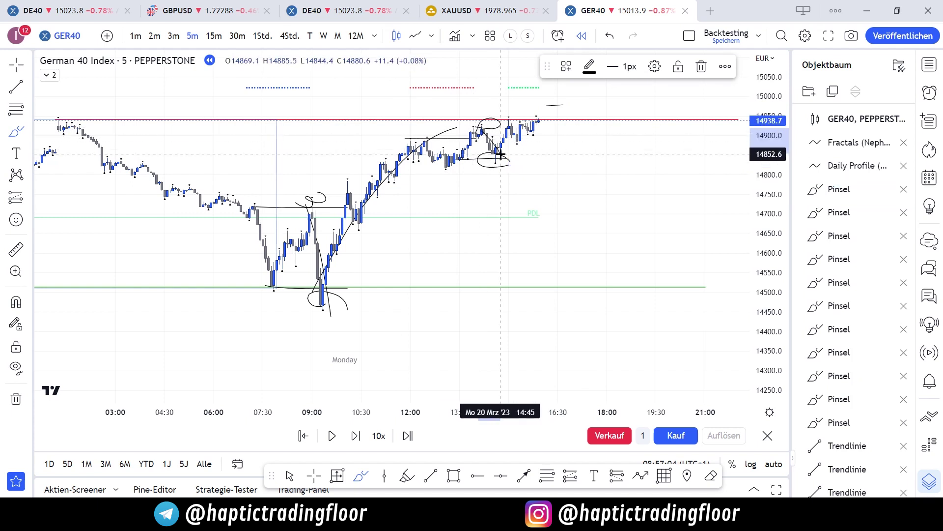
mouse_move(522, 120)
left_mouse_down()
mouse_move(553, 108)
mouse_move(565, 167)
mouse_move(568, 145)
left_mouse_up()
- Remove all the freehand brush marks from the chart and return to the crosshair cursor
left_click(699, 67)
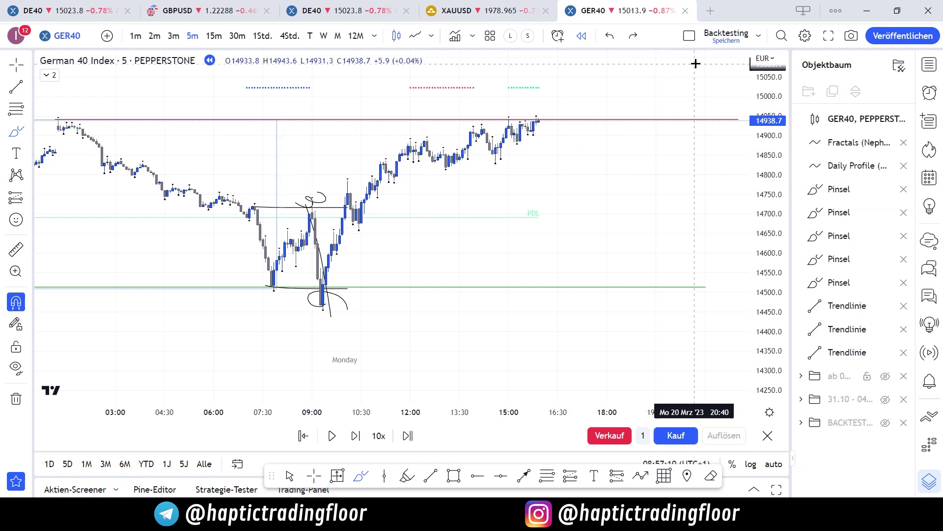
key("ctrl+z")
key("ctrl+z")
key("ctrl+z")
key("ctrl+z")
key("ctrl+z")
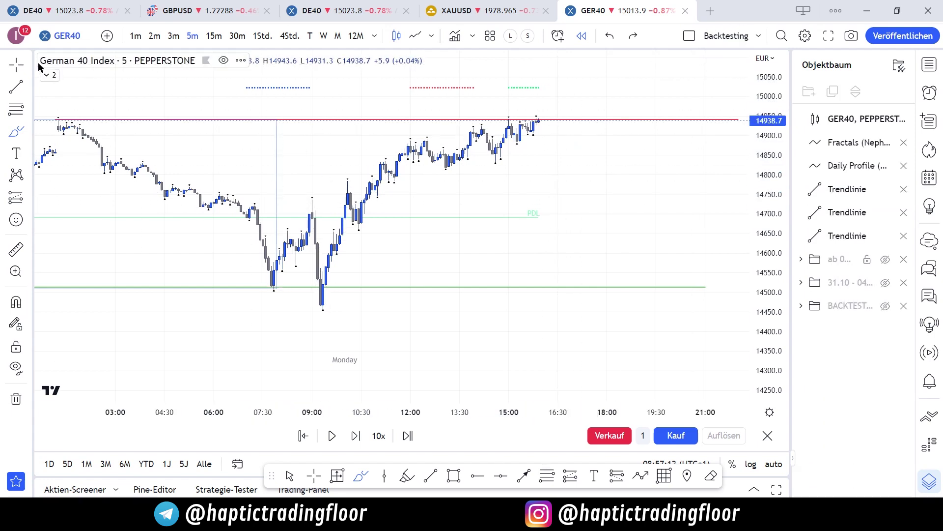
left_click(23, 67)
- Delete the green horizontal trend line at the morning low
left_click_drag(383, 201, 325, 140)
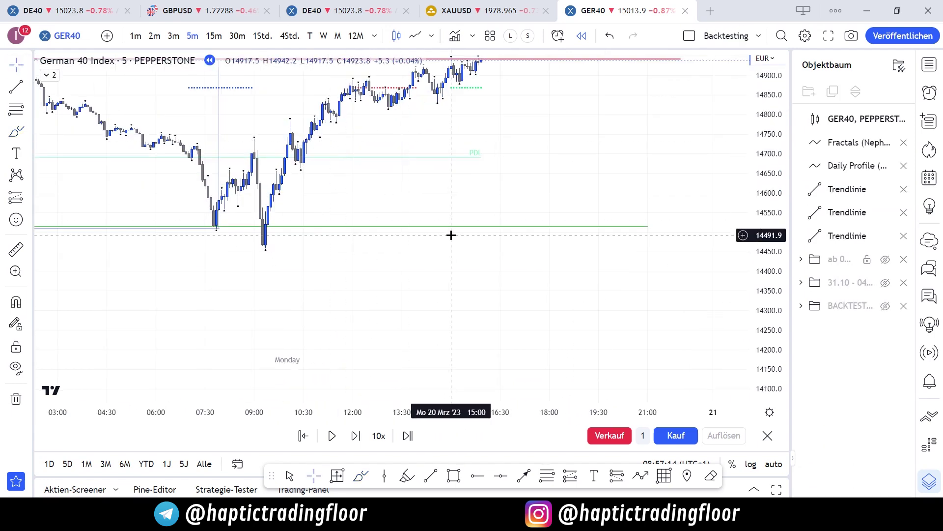
left_click(448, 229)
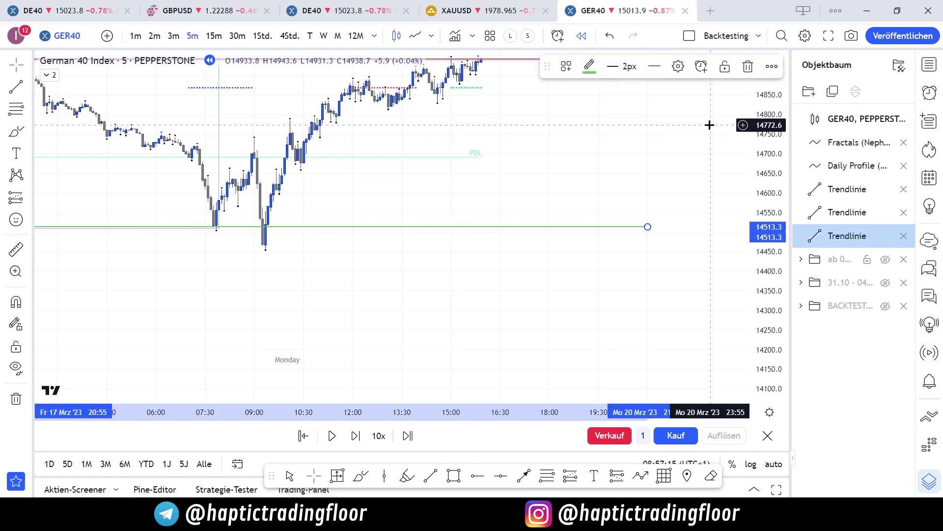
left_click(748, 67)
- Play the replay forward on the 5-minute chart to about 18:25 on 20 March and pause it
left_click_drag(455, 159, 529, 175)
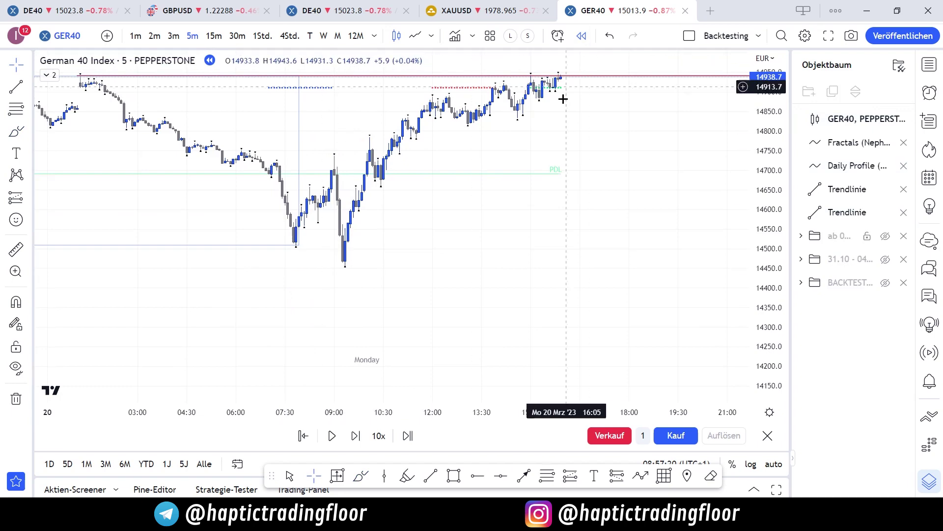
left_click_drag(539, 161, 498, 206)
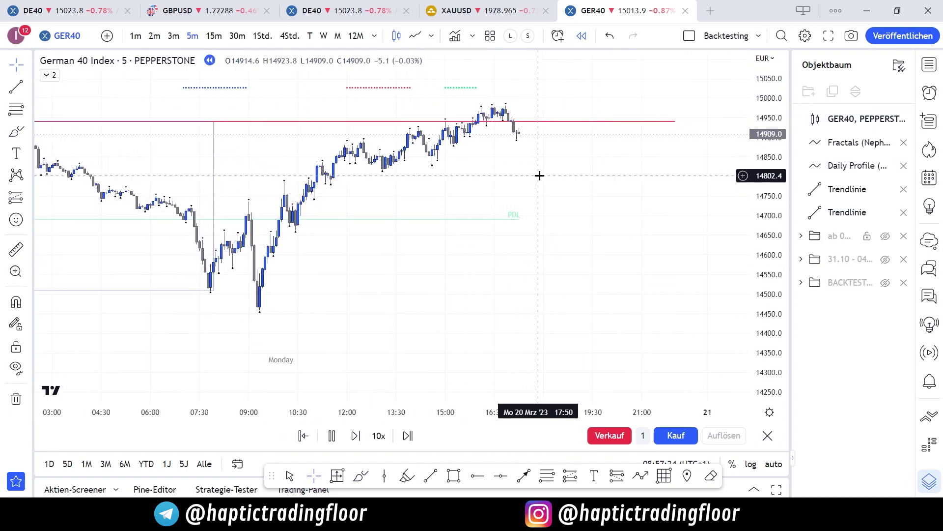
left_click(335, 435)
left_click_drag(522, 206, 539, 244)
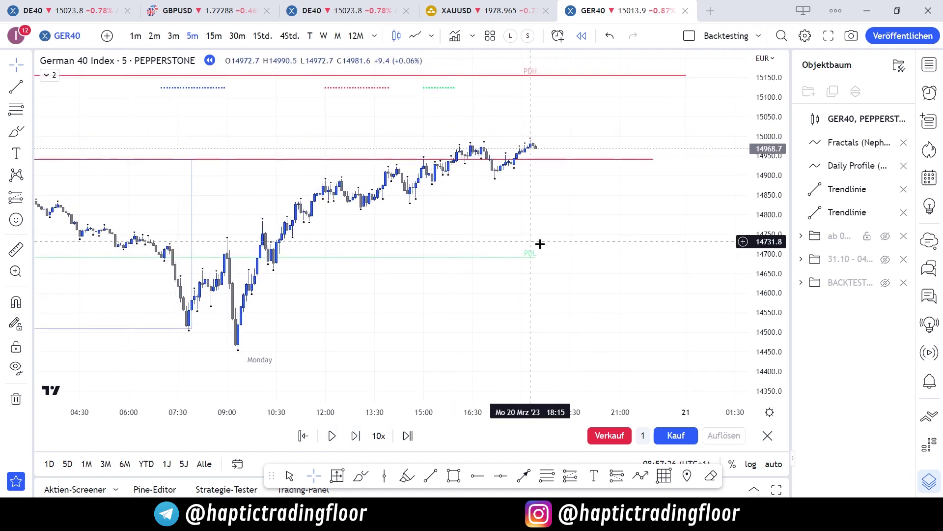
- Examine the price action around the red line, from the overnight high it starts at to the latest afternoon swings
left_click_drag(769, 235, 769, 147)
left_click_drag(596, 192, 657, 262)
left_click_drag(769, 268, 769, 199)
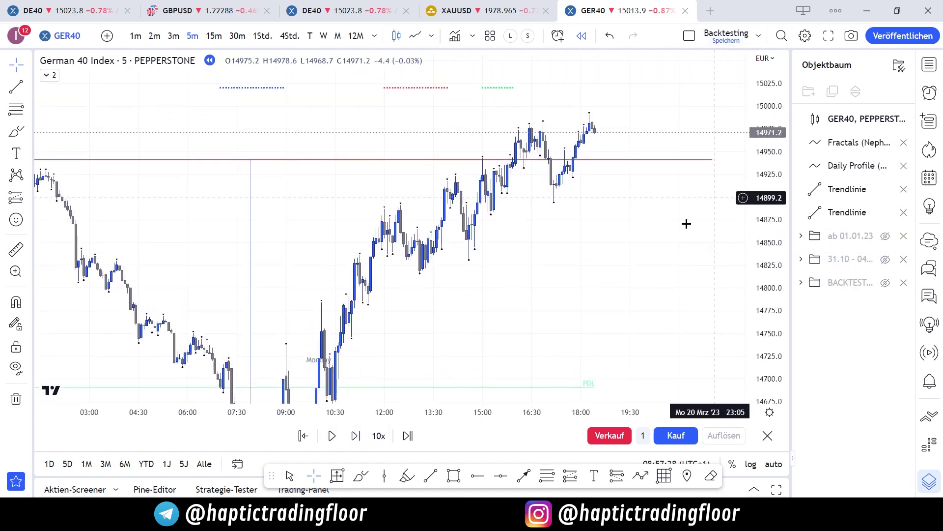
left_click_drag(578, 285, 584, 255)
scroll(570, 250, "down", 5)
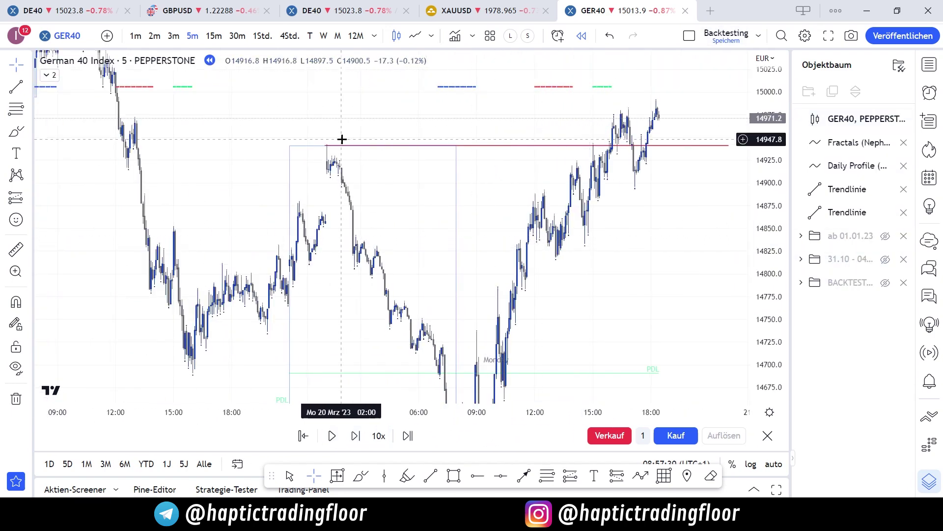
scroll(531, 239, "up", 2)
scroll(539, 238, "up", 5)
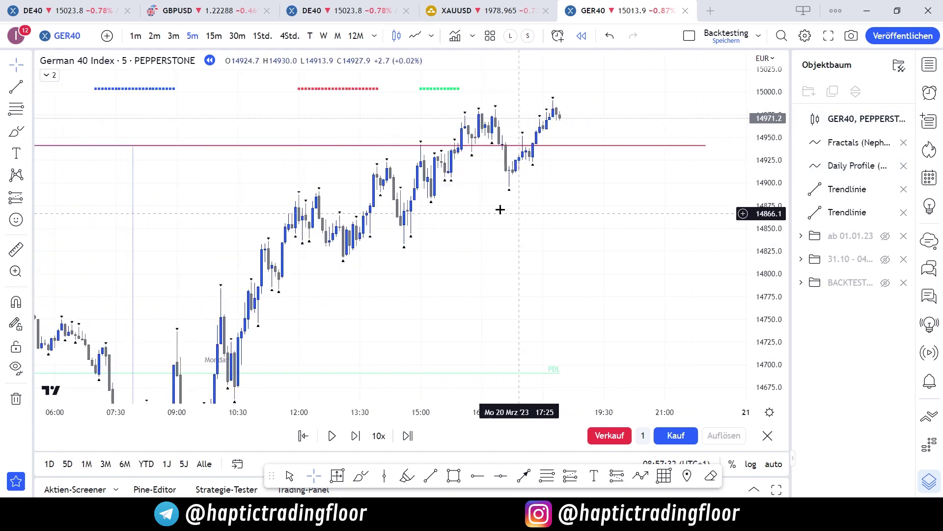
left_click_drag(500, 208, 544, 271)
left_click_drag(463, 265, 427, 255)
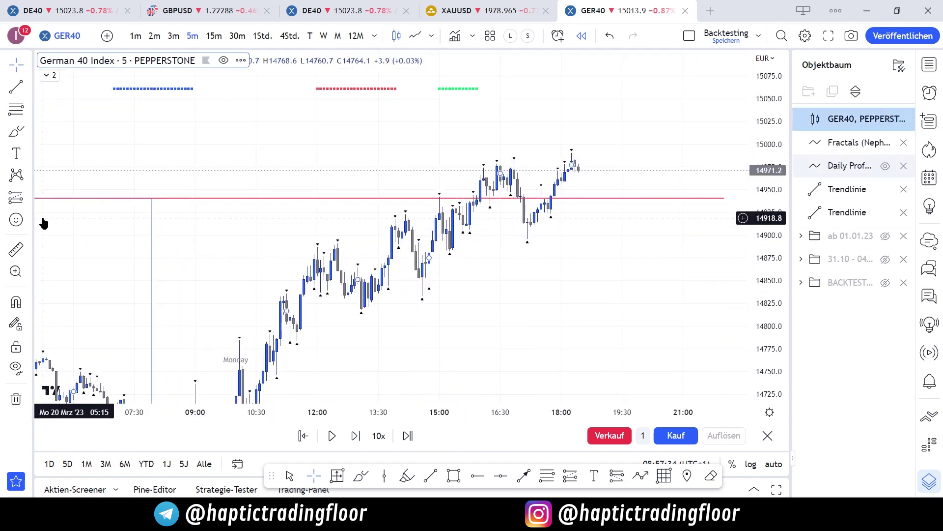
- Trace the swing highs and lows around the red line up to 17:10 with a path, and delete the path
left_click(642, 473)
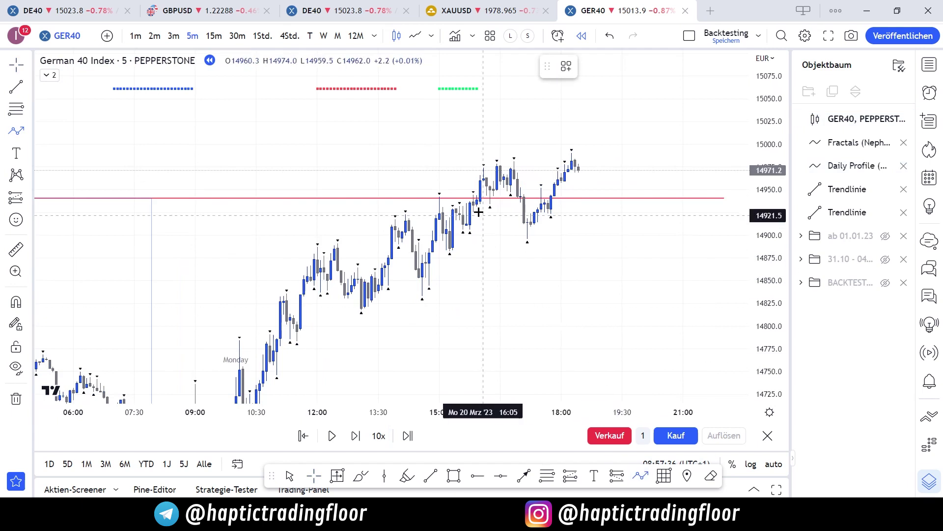
left_click(462, 229)
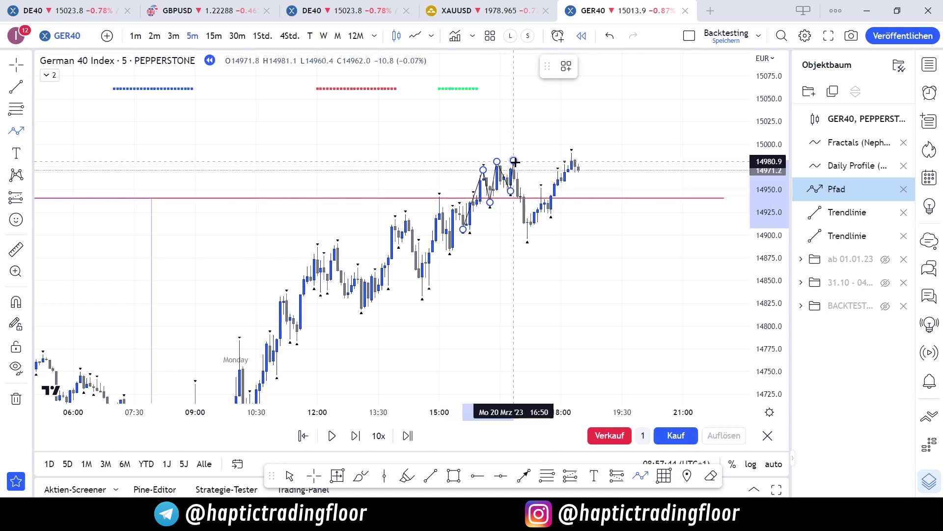
double_click(526, 245)
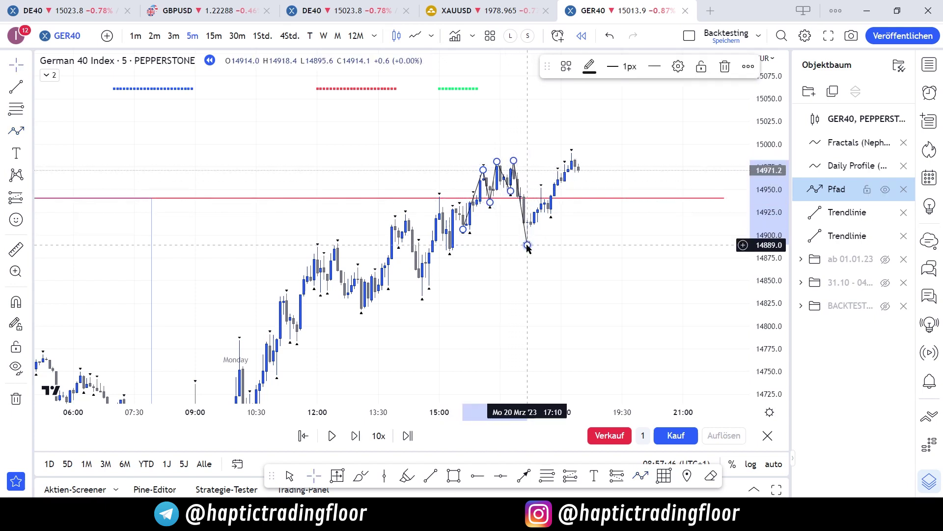
left_click(721, 69)
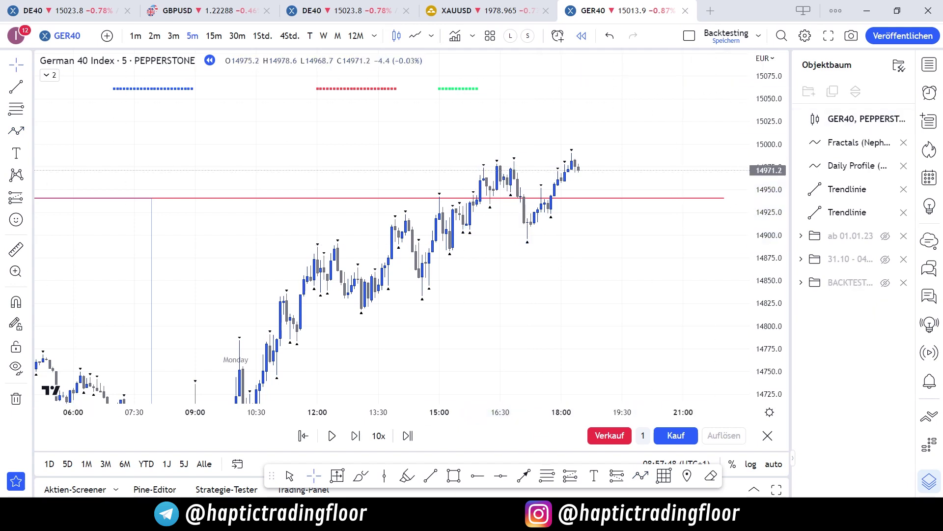
- Draw a horizontal trend line at 14974.0 from the 16:05 high, apply the ChoCh template to it, and delete the line
left_click(16, 87)
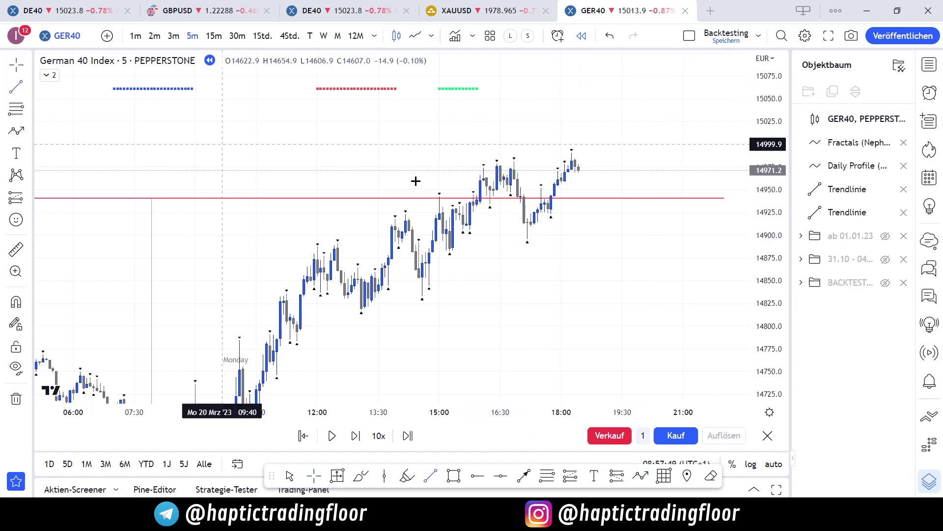
left_click(483, 168)
left_click(531, 168)
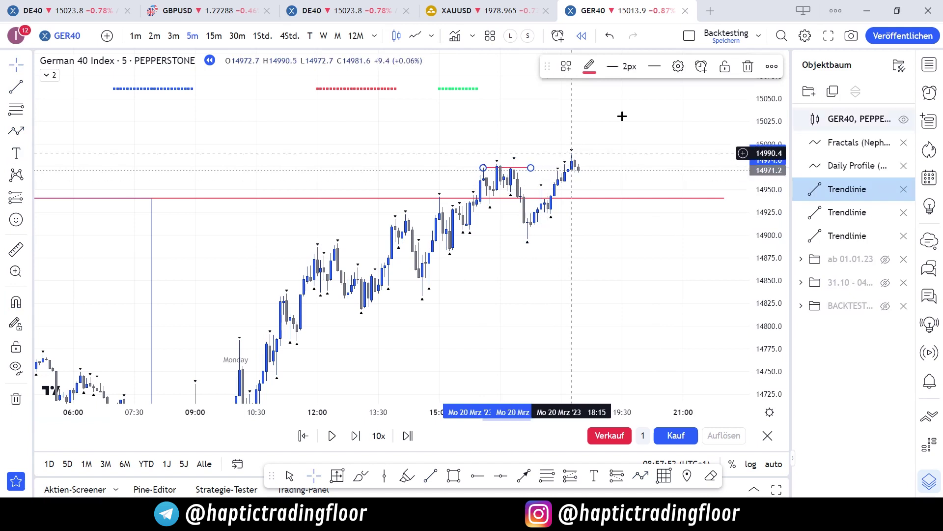
left_click(566, 66)
left_click(582, 101)
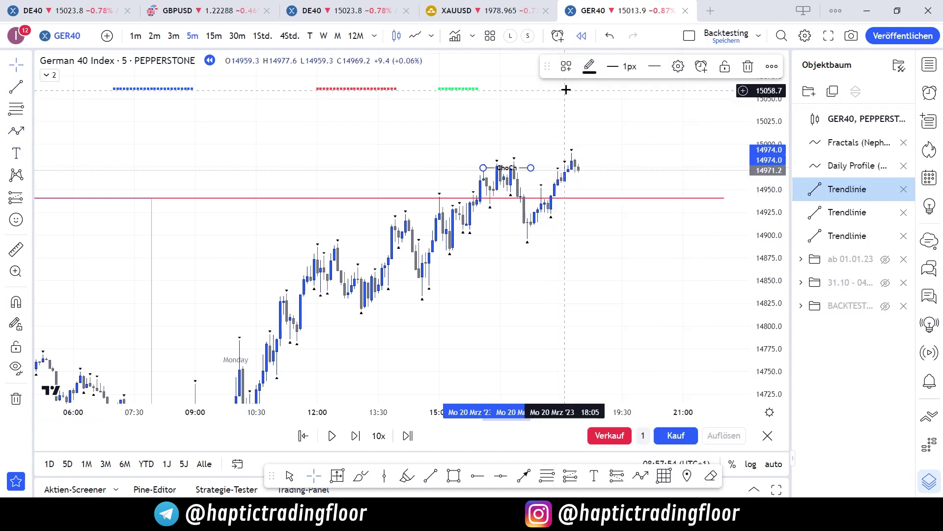
left_click(589, 67)
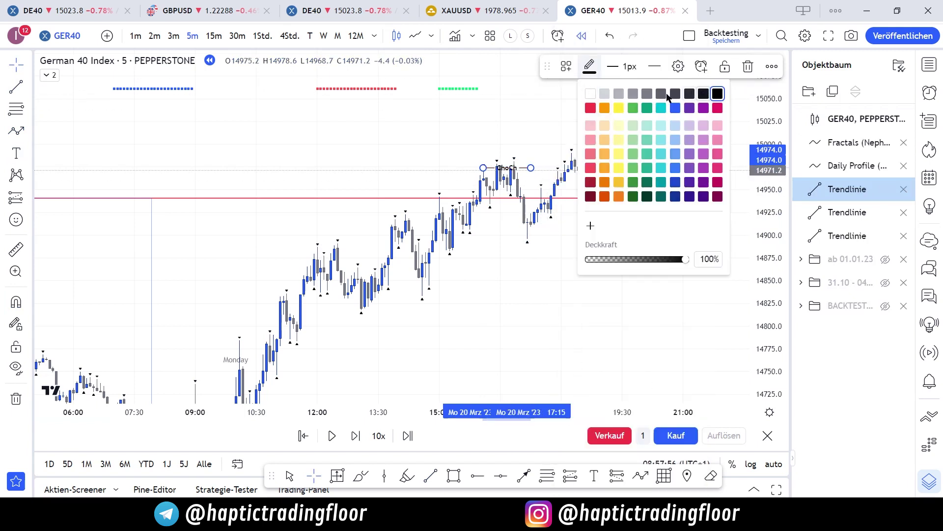
left_click(738, 70)
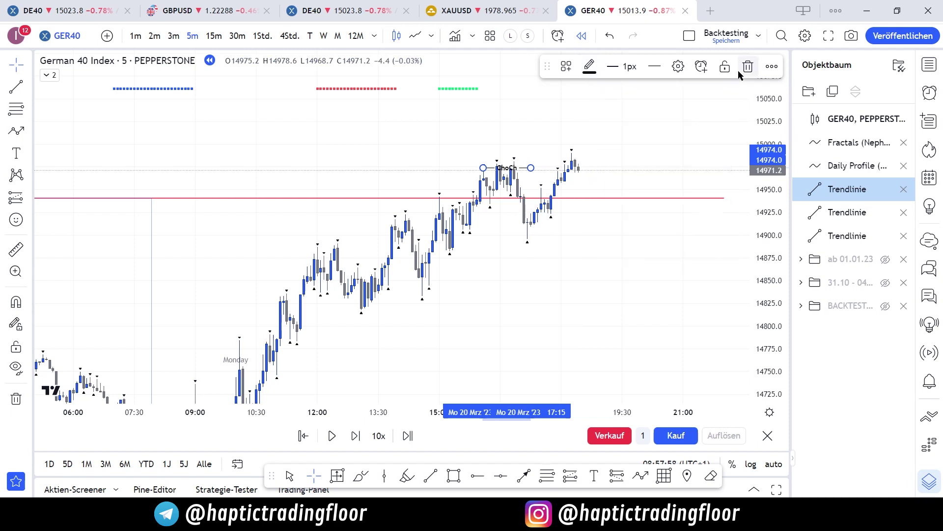
left_click(747, 66)
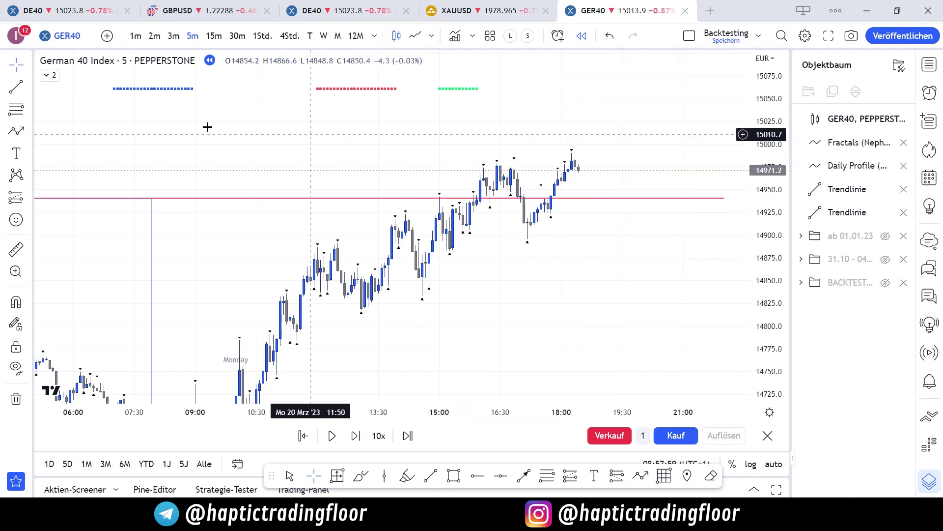
- Draw a horizontal trend line at 14974.0 from the 16:05 high to about 17:00
left_click(483, 167)
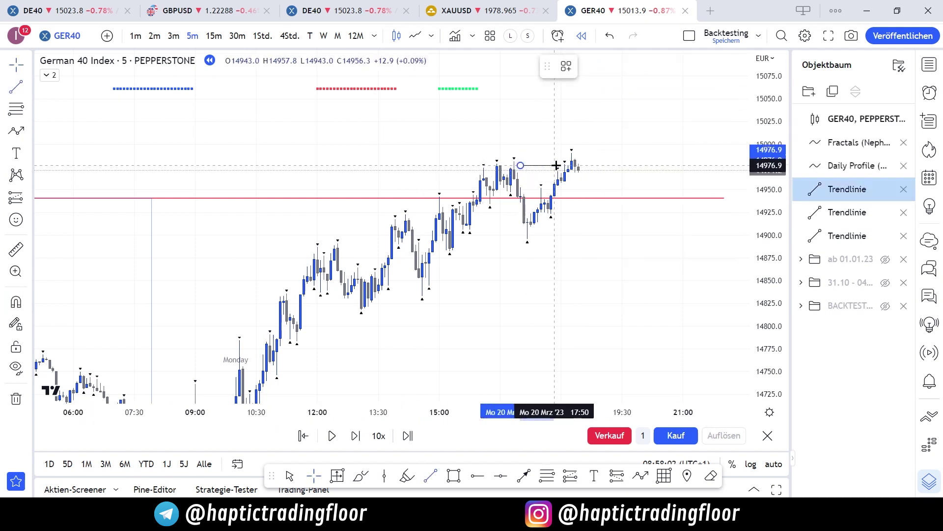
left_click(483, 168, "ctrl")
left_click_drag(519, 167, 537, 129)
left_click(543, 160)
- Draw a short horizontal trend line at 14947.2 from the swing low after 16:40 to 17:10
left_click(16, 87)
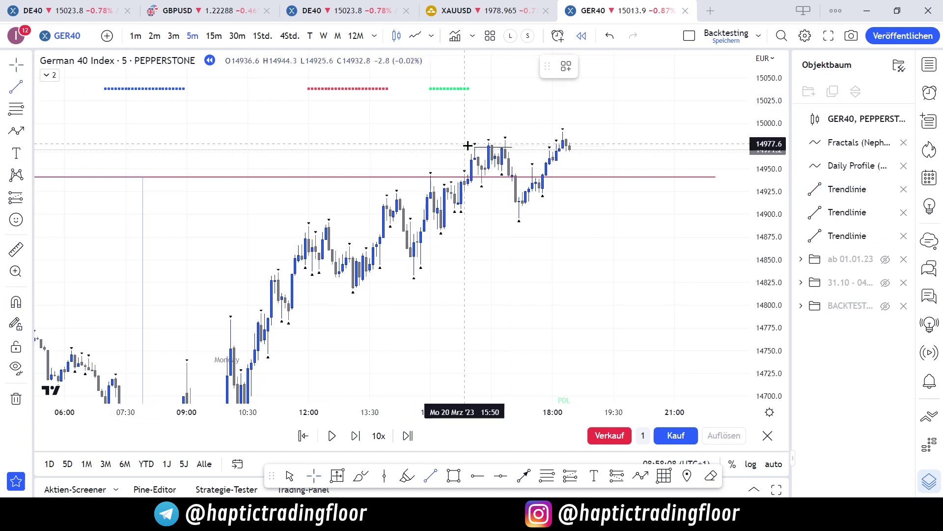
left_click(500, 171)
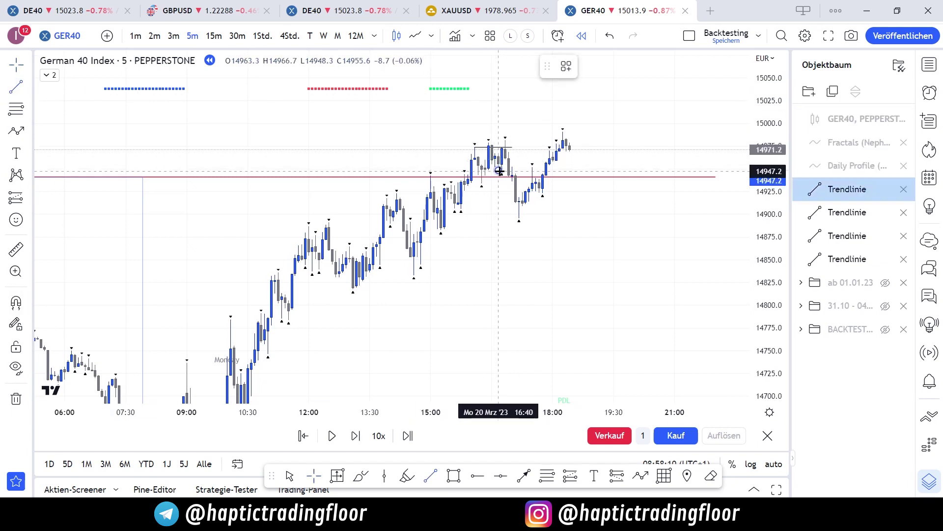
left_click(523, 171)
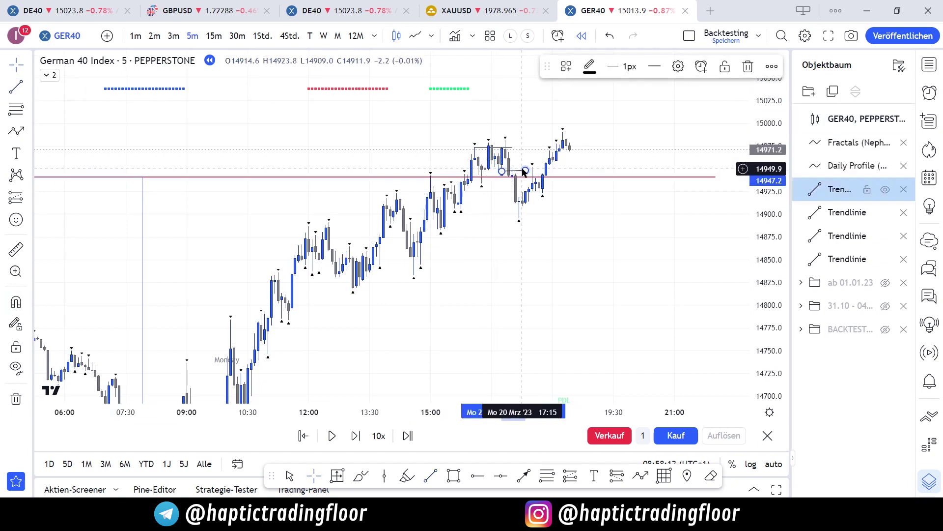
left_click_drag(524, 172, 520, 172)
- Set the thickness of both short black trend lines, at the swing low and the 16:05 high, to 2px
left_click(623, 67)
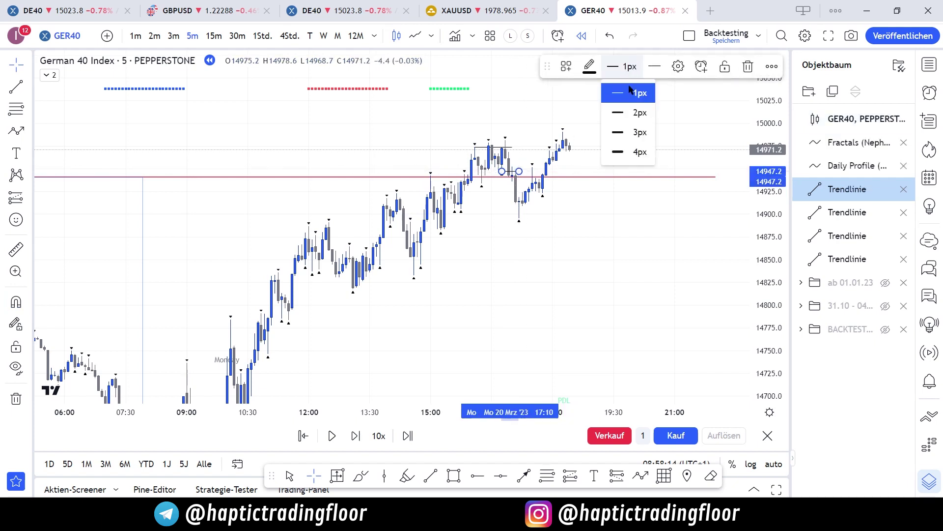
left_click(635, 113)
left_click(512, 149)
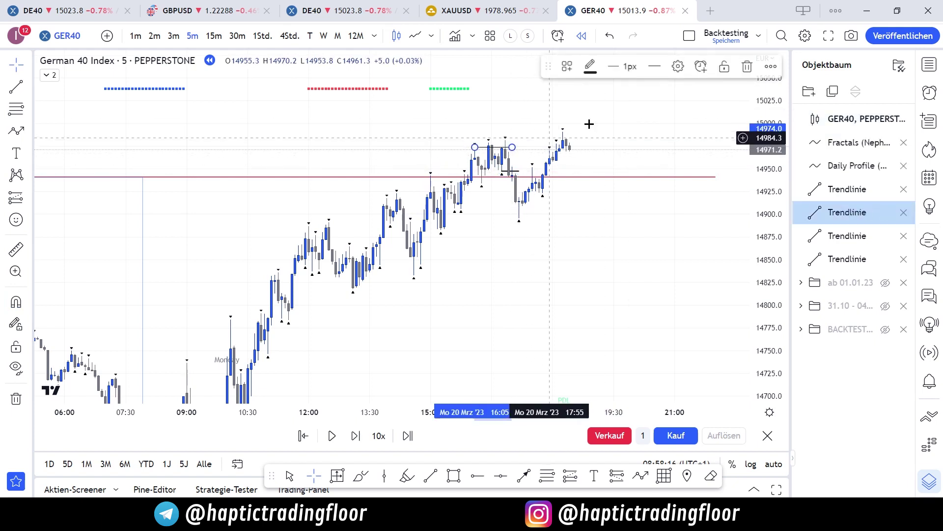
left_click(642, 119)
left_click(624, 128)
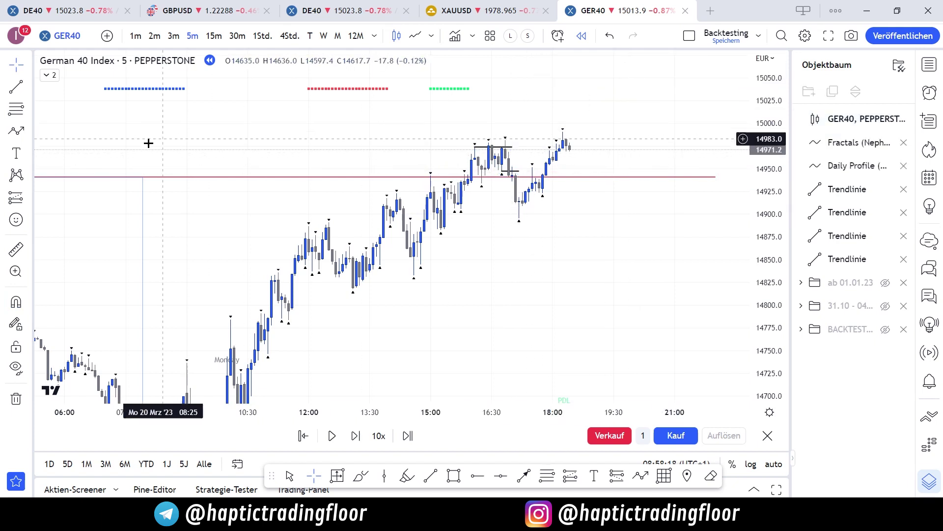
- Place a short position on the chart at 16:55 with its entry at 14943.1
left_click(28, 198)
left_click(74, 220)
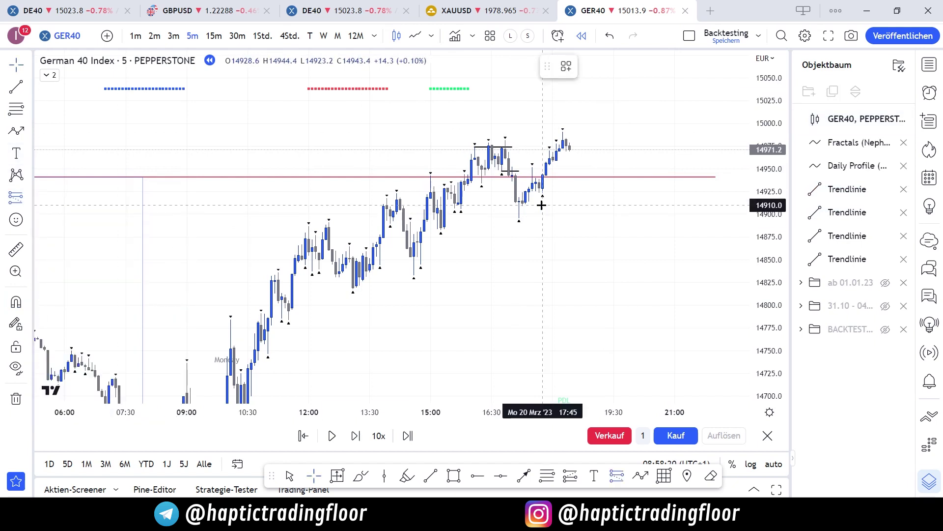
left_click(510, 174)
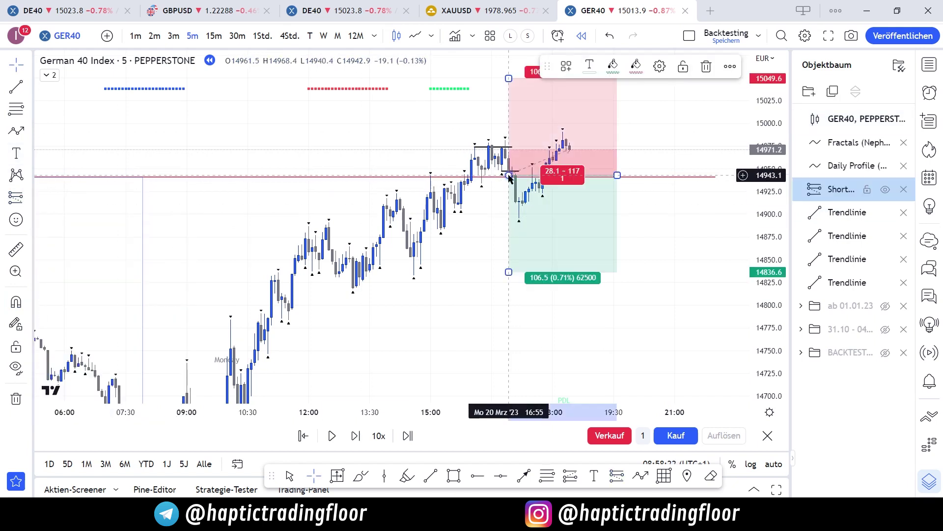
- Set the short position's stop at 14984.3 and, on the 1-hour chart, its target at 14790.9
left_click_drag(509, 77, 511, 138)
left_click_drag(464, 291, 459, 213)
scroll(453, 220, "down", 4)
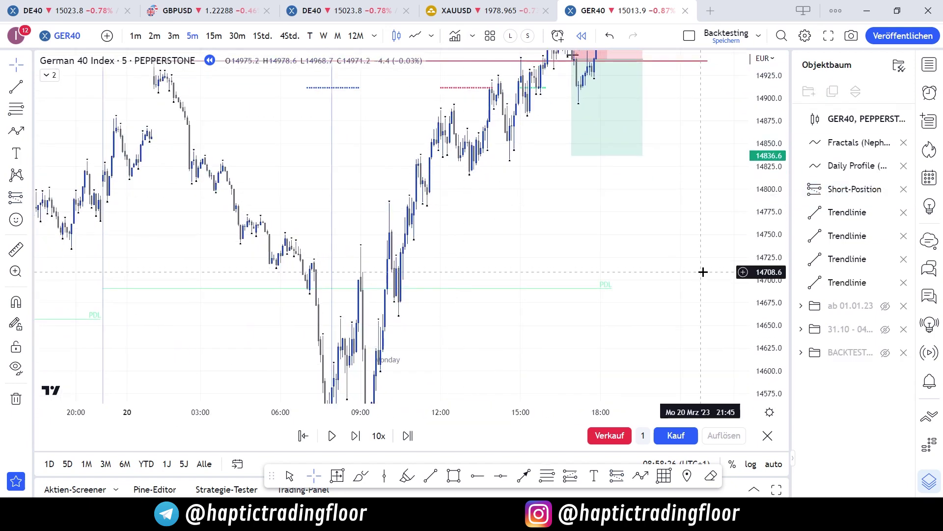
left_click(262, 35)
left_click_drag(579, 216, 534, 206)
left_click_drag(564, 148, 564, 243)
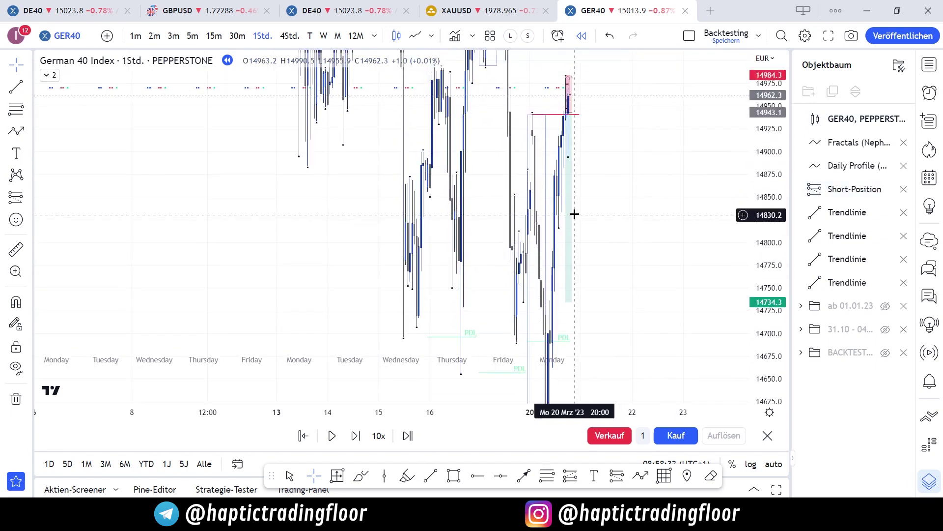
left_click_drag(759, 216, 760, 324)
left_click_drag(670, 250, 668, 194)
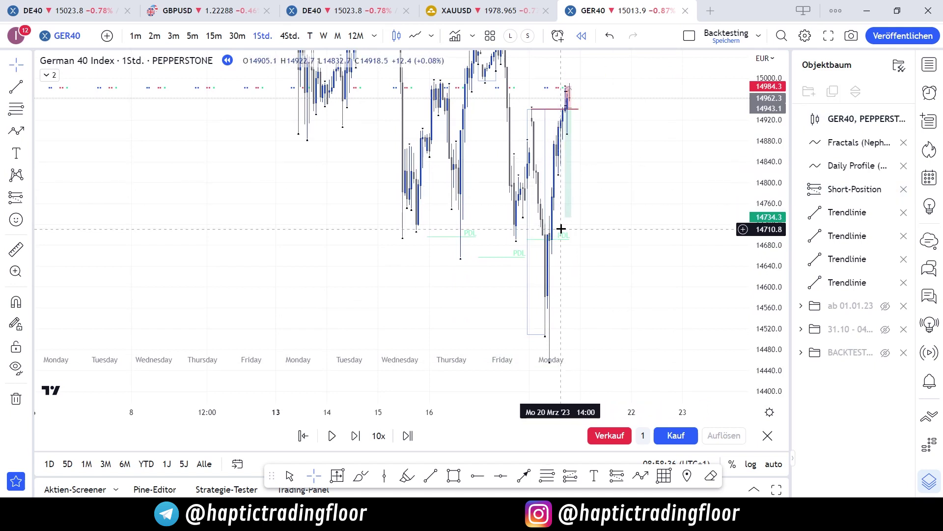
left_click_drag(565, 217, 567, 182)
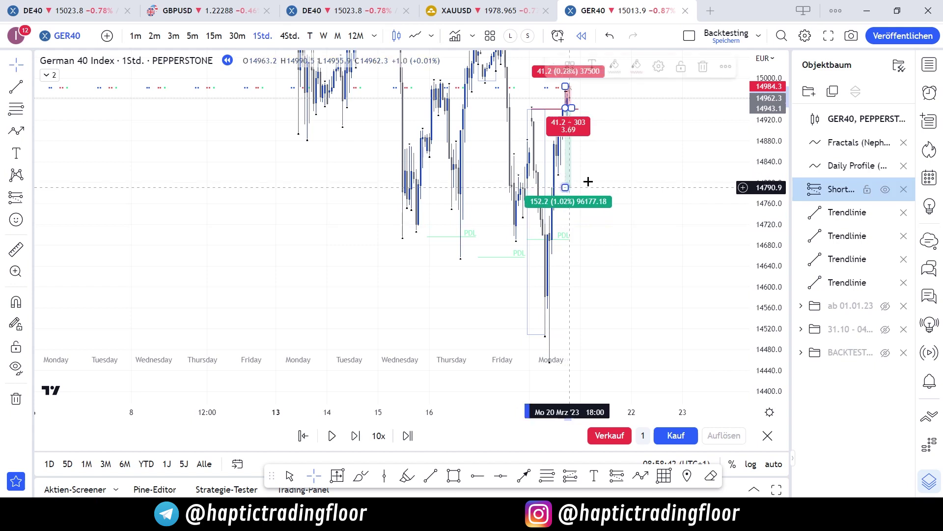
- On the 1-minute chart, tighten the short position's stop to 14983.0 and shorten the position to end at about 18:17
left_click_drag(625, 180, 632, 205)
scroll(632, 203, "up", 2)
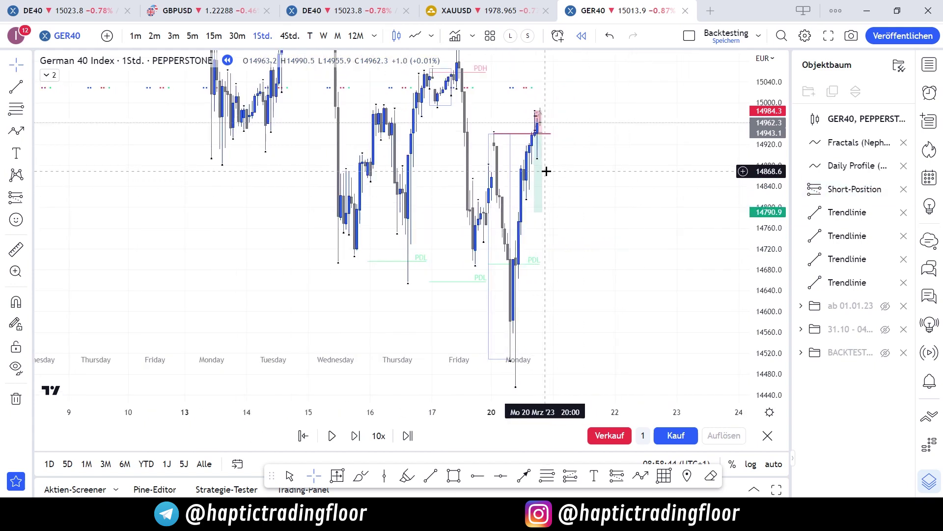
left_click(137, 39)
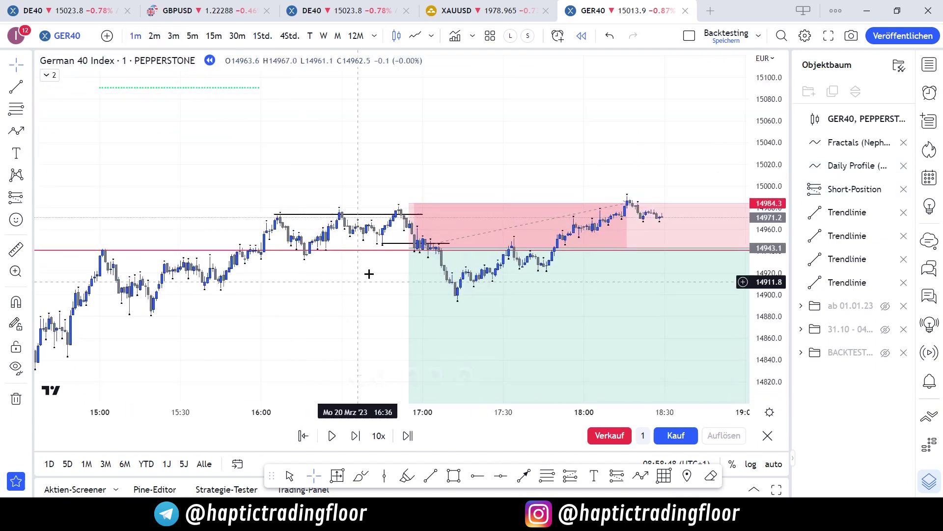
left_click(404, 209)
left_click_drag(363, 211, 180, 191)
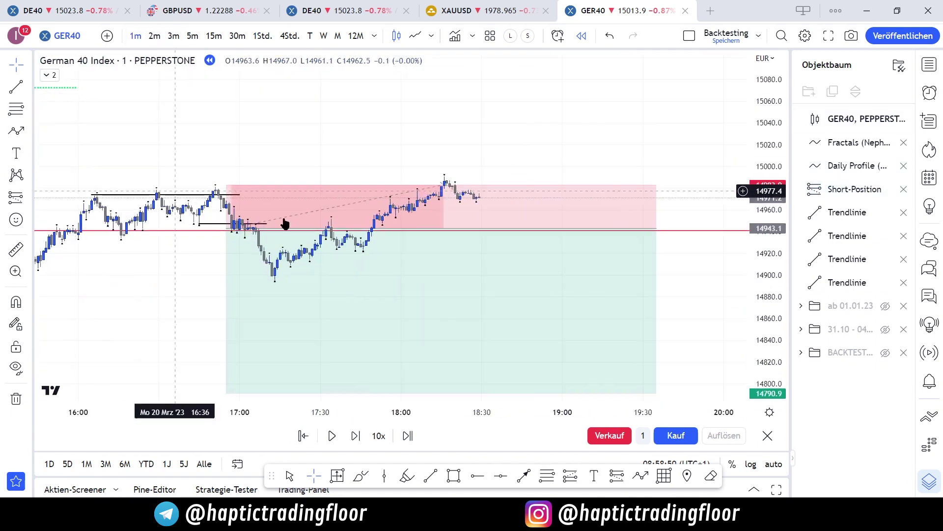
left_click_drag(657, 228, 447, 246)
left_click_drag(654, 264, 673, 226)
scroll(638, 246, "down", 2)
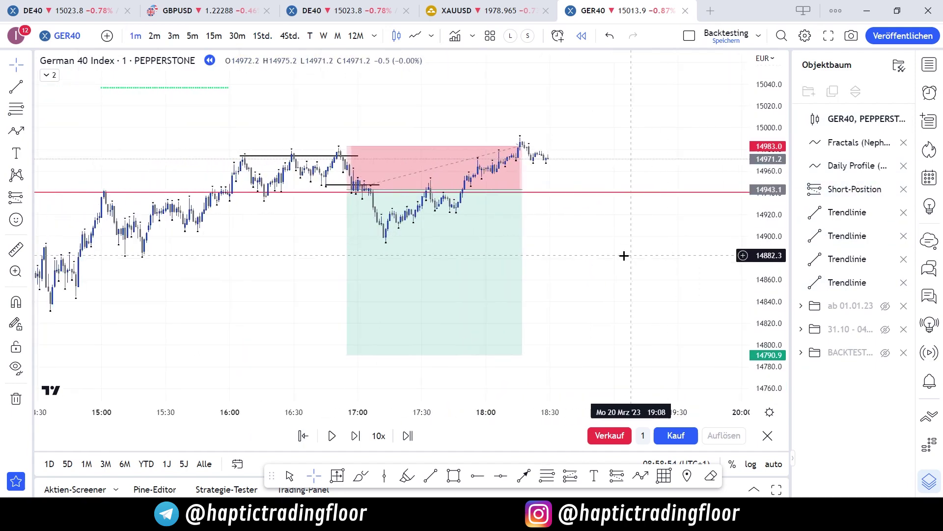
- Hide the short position and its two short black trend lines, and return to the 5-minute chart
scroll(613, 223, "down", 2)
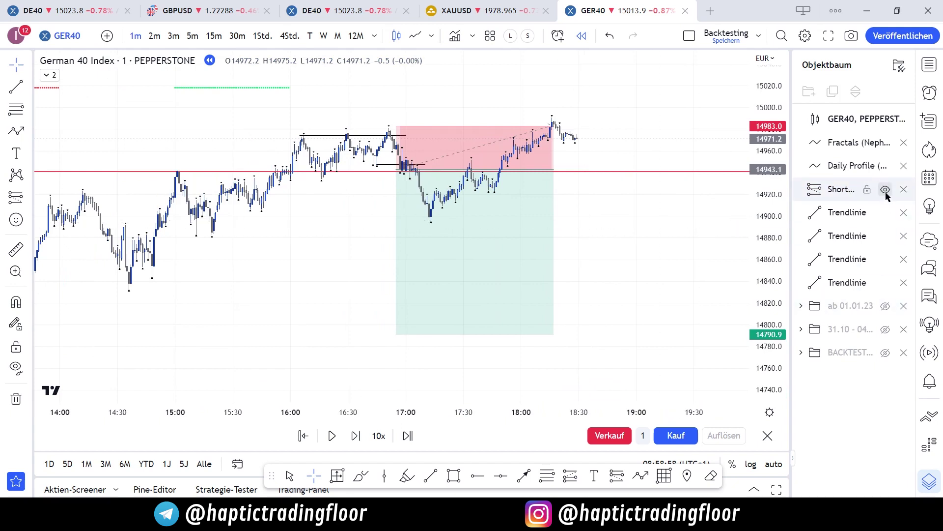
left_click(886, 190)
left_click(887, 213)
left_click(885, 237)
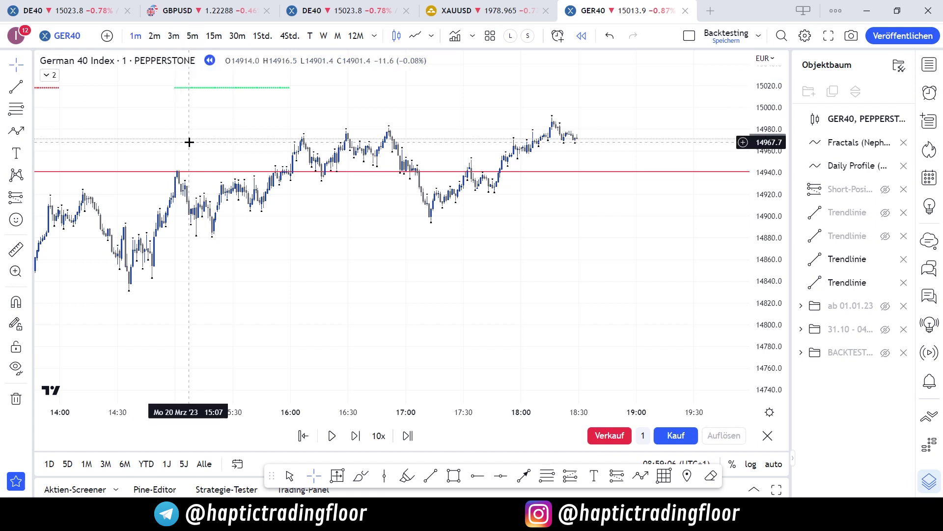
left_click(192, 36)
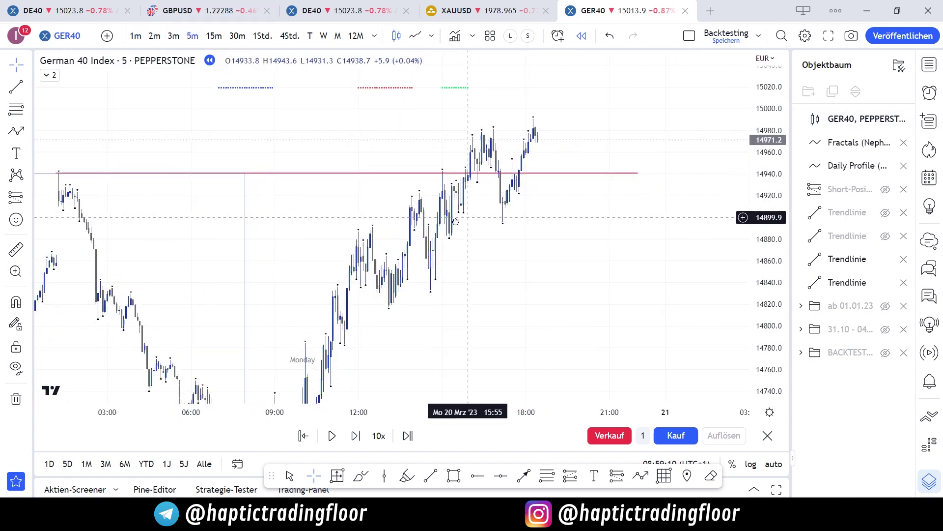
left_click_drag(456, 222, 446, 178)
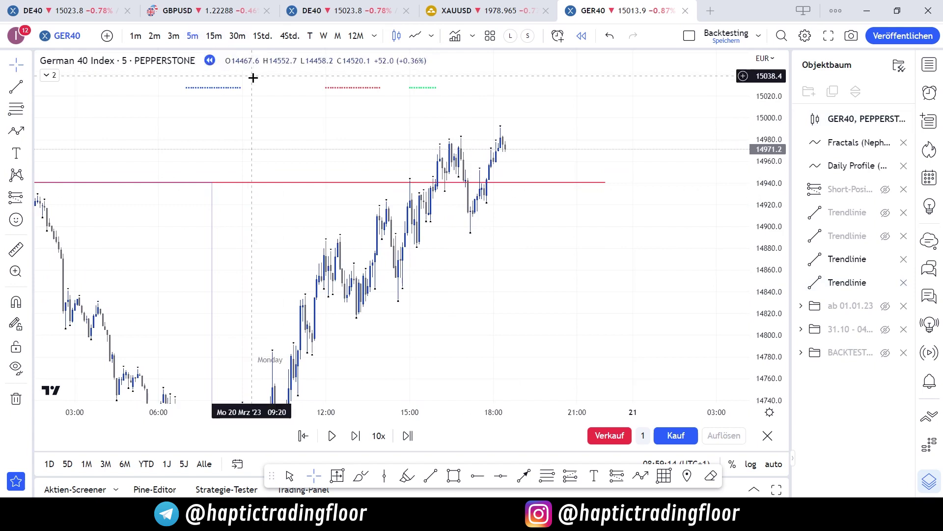
- On the 1-hour chart, draw a horizontal trend line at 14895.6 from the 20 March 17:00 low
left_click(256, 38)
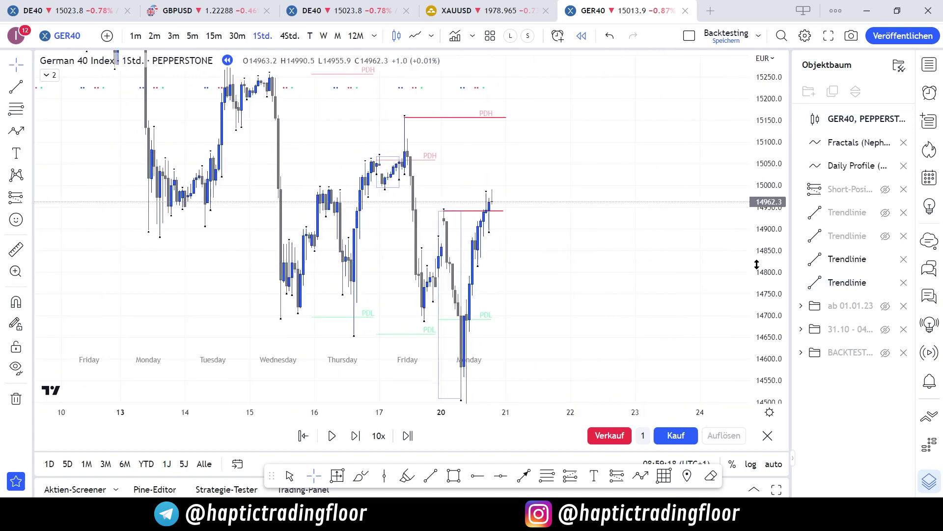
scroll(678, 226, "up", 3)
left_click(505, 168)
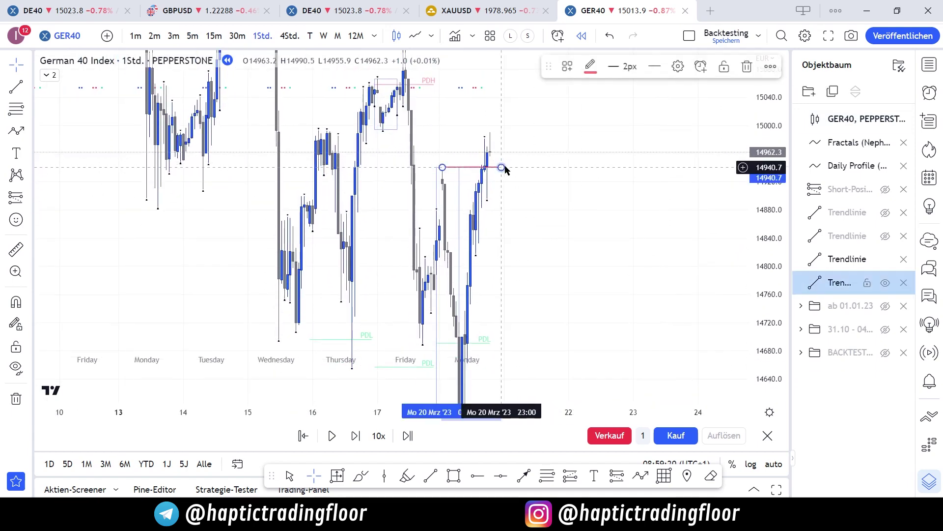
left_click(16, 87)
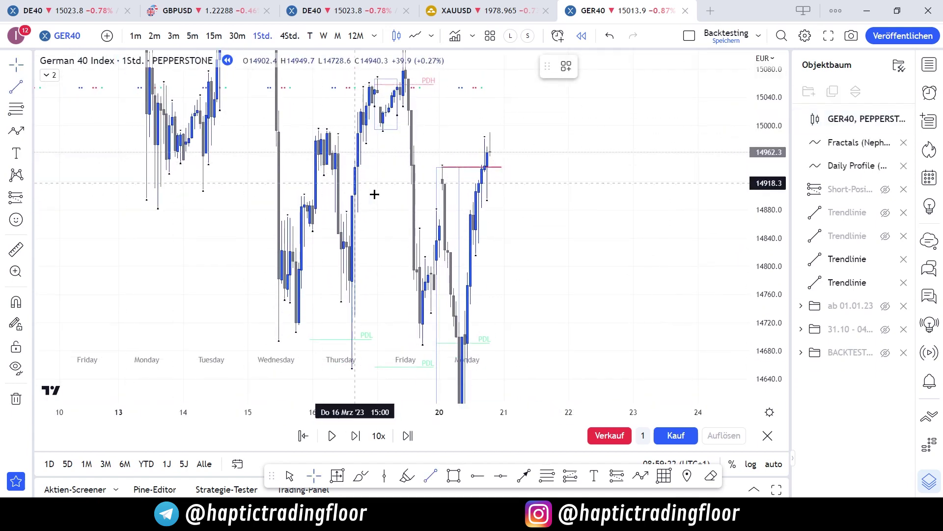
left_click(489, 198)
left_click(551, 198)
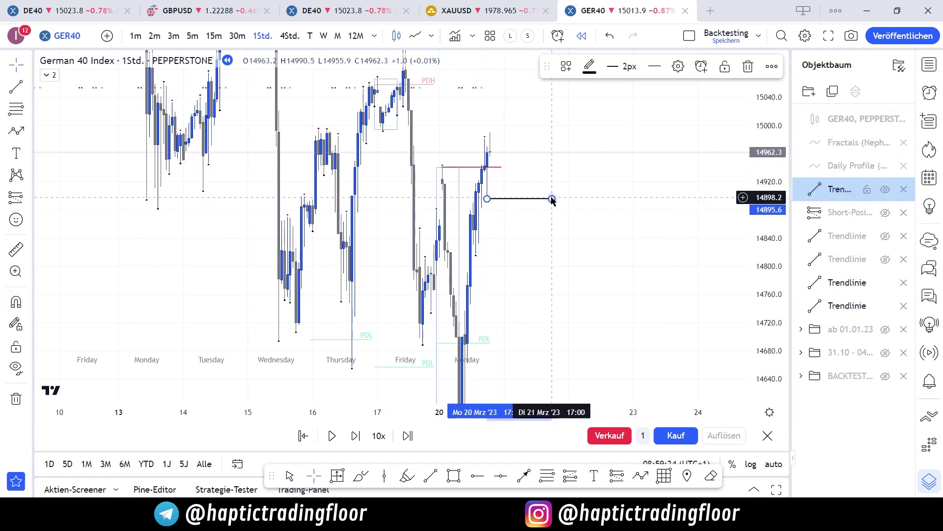
- Colour the 14895.6 trend line green and shorten it to end at about 23:00 on 20 March
left_click(589, 66)
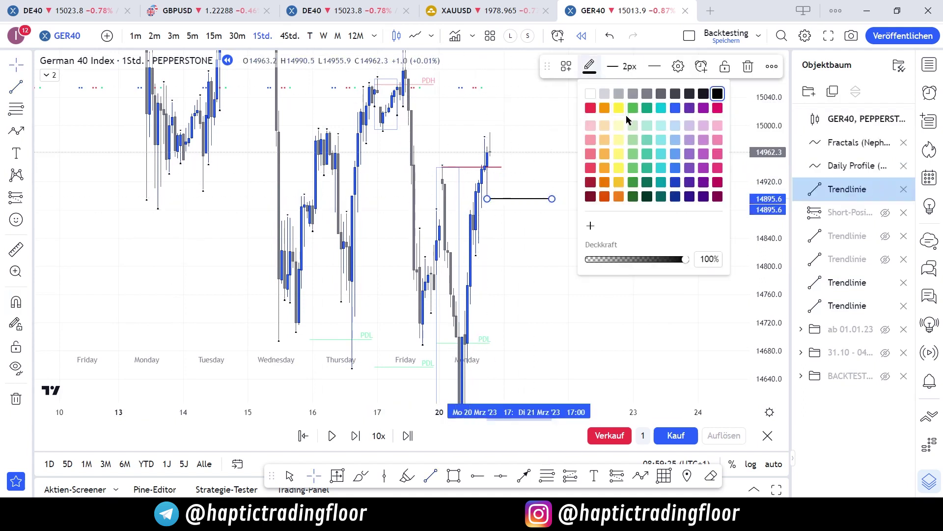
left_click(633, 170)
left_click_drag(553, 162, 515, 164)
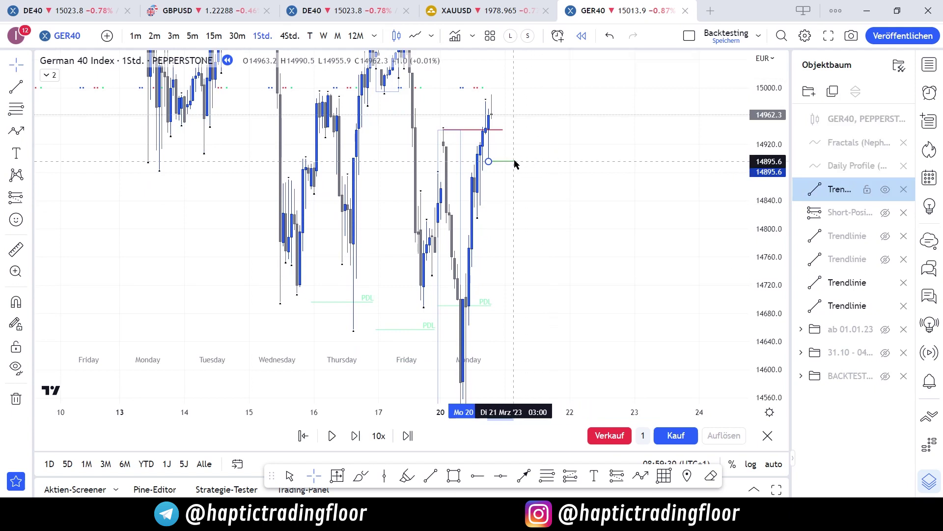
- Draw a horizontal green trend line at 14817.9 from the 20 March 13:00 low to about 23:00
left_click_drag(525, 212, 559, 179)
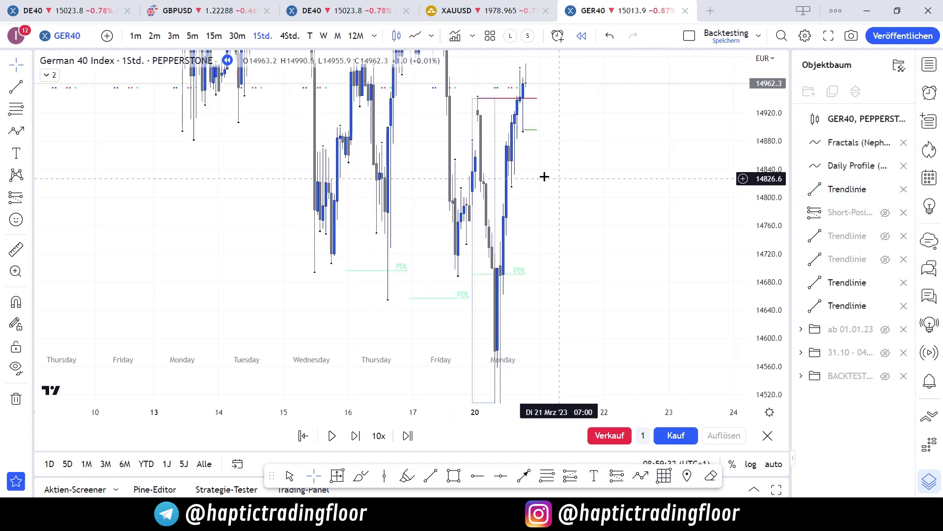
left_click(17, 87)
left_click(511, 185)
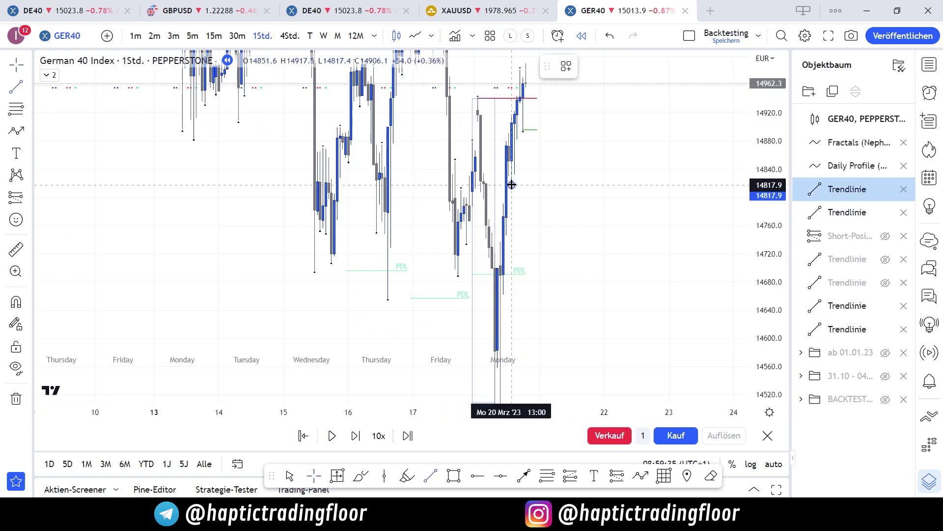
left_click(537, 185)
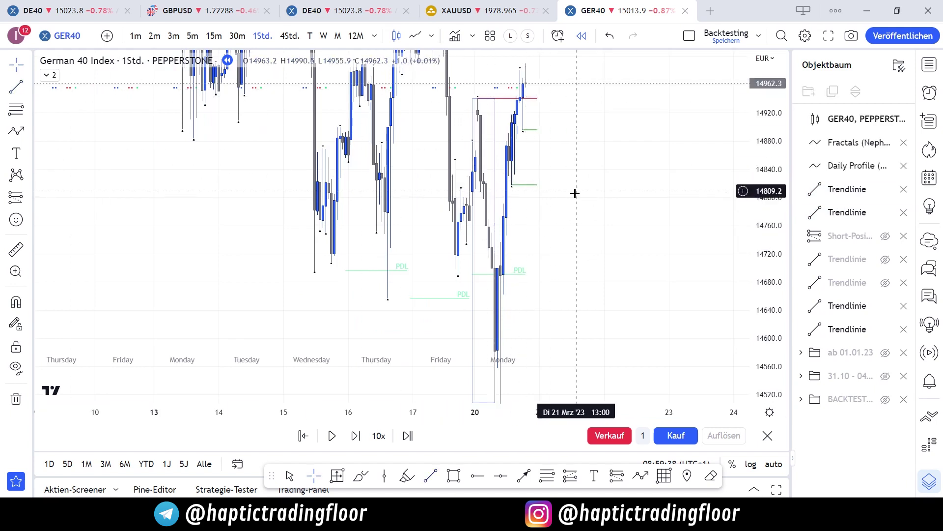
- Return to the 5-minute chart and advance the replay by two bars
left_click(192, 35)
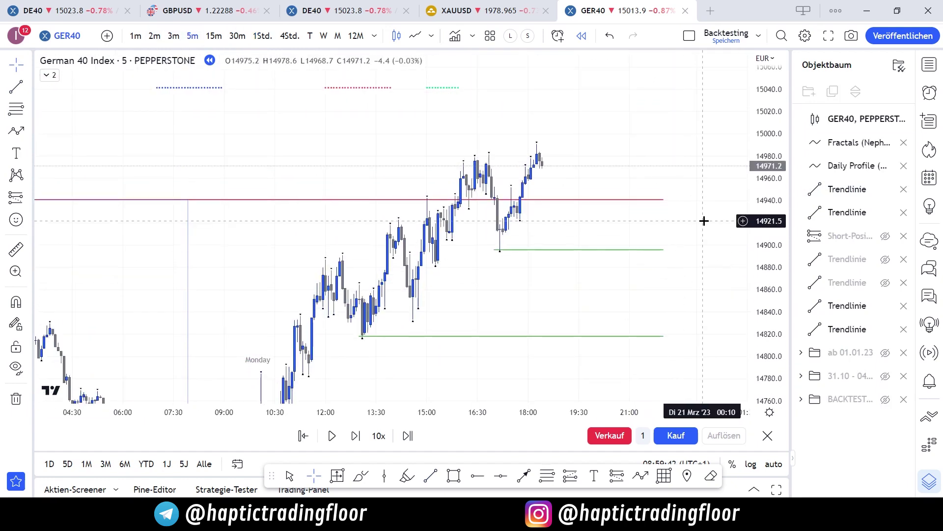
key("shift+Right")
key("shift+Right")
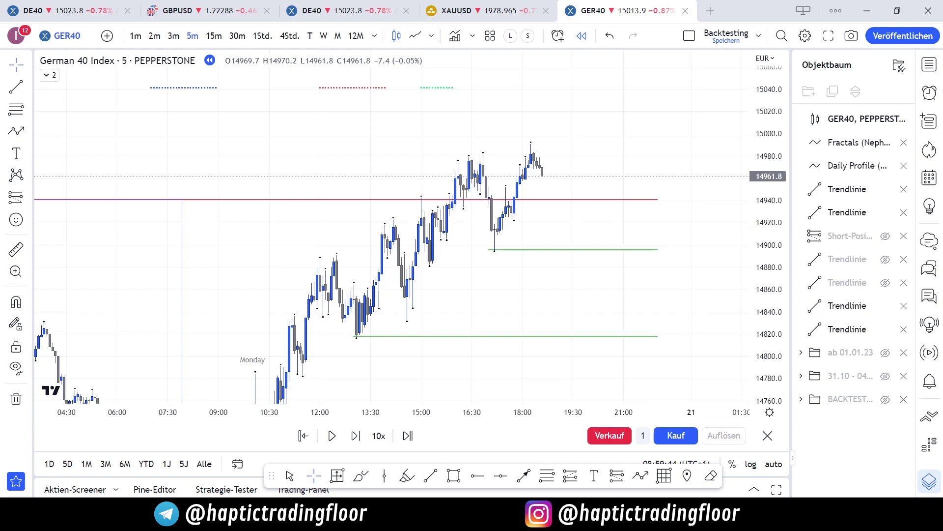
- Trace the swing highs and lows from about 15:10 to 18:25 with the Path tool, and delete the path
left_click(16, 131)
left_click(427, 244)
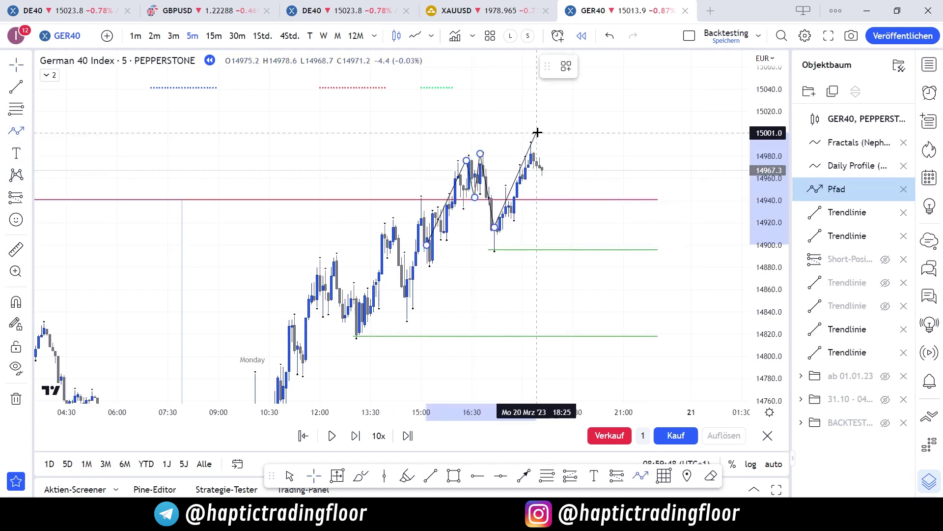
left_click(529, 147)
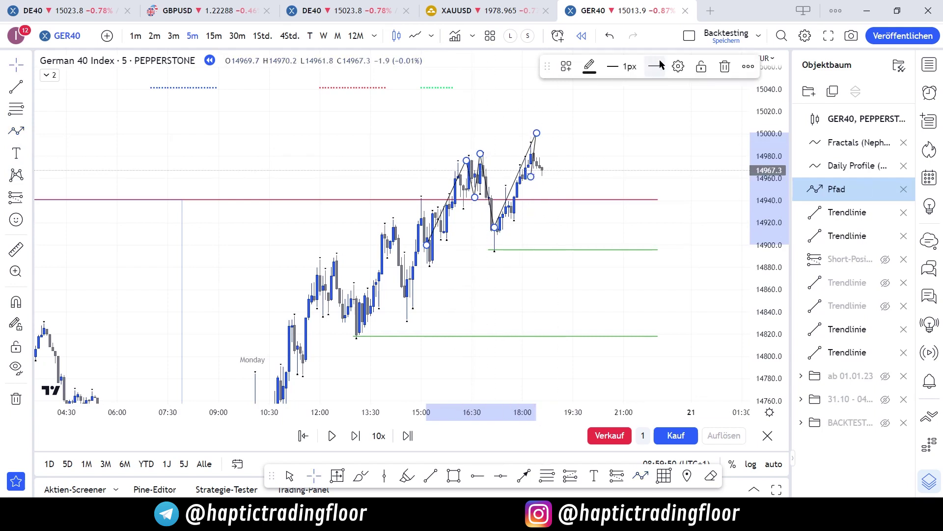
left_click(722, 70)
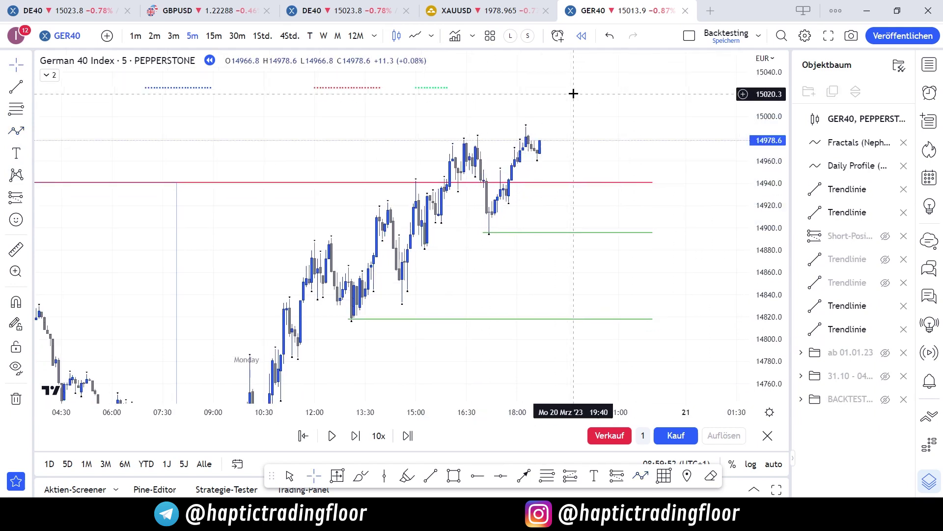
- Draw a short horizontal trend line at 14961.8 from the 18:35 swing low to about 19:40
left_click_drag(772, 202, 752, 83)
left_click_drag(745, 110, 729, 160)
left_click(16, 86)
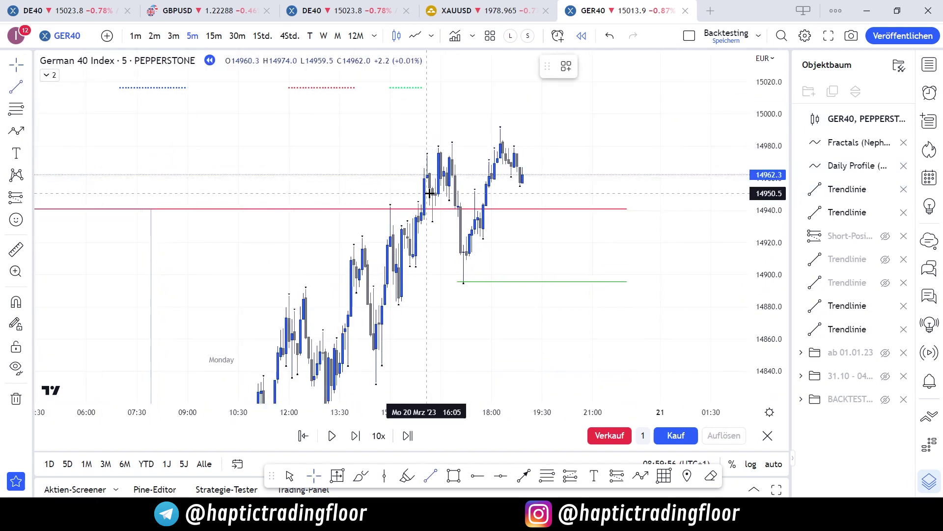
left_click(511, 175)
left_click(549, 176)
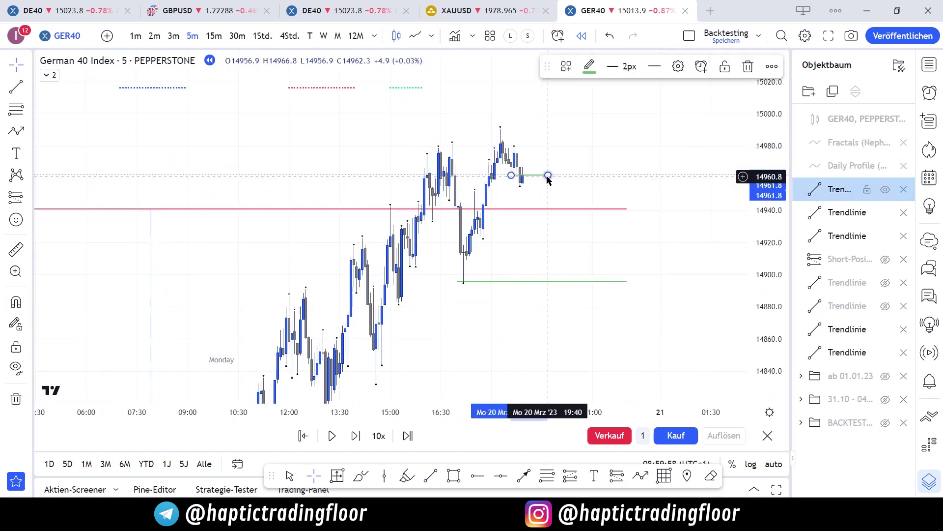
- Colour the 14961.8 trend line black and shorten it to end at about 19:20
left_click(589, 67)
left_click(716, 93)
left_click(610, 139)
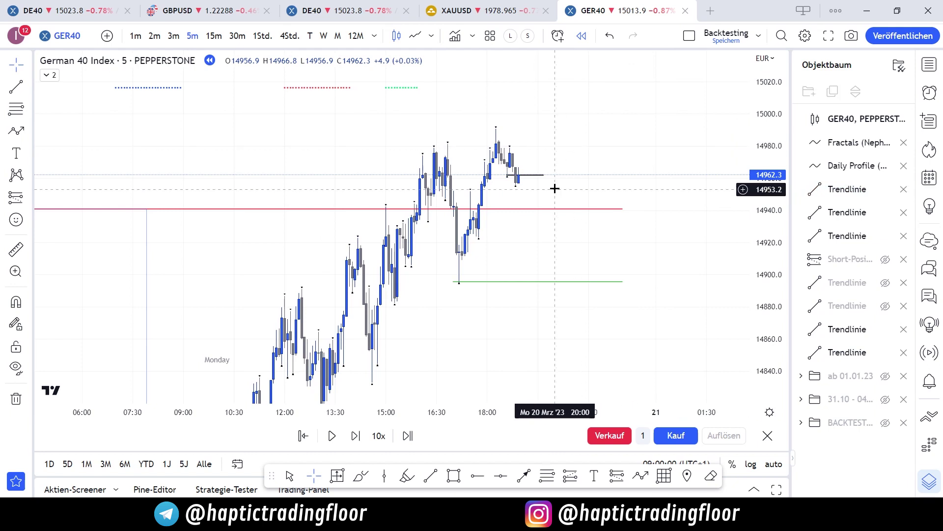
left_click_drag(545, 175, 533, 178)
left_click(620, 173)
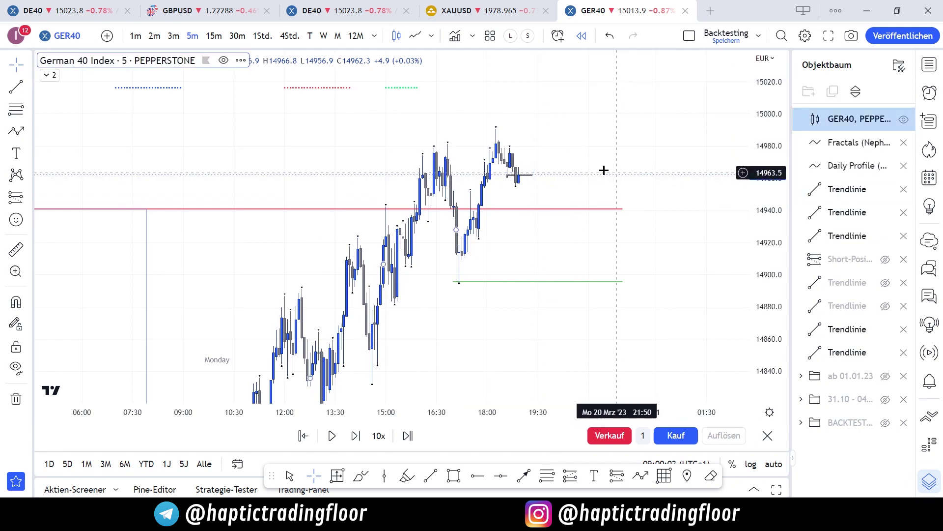
- Place a short position at 18:50 with its entry at 14957.4 and its stop at 14991.4, at the recent swing high
left_click(15, 196)
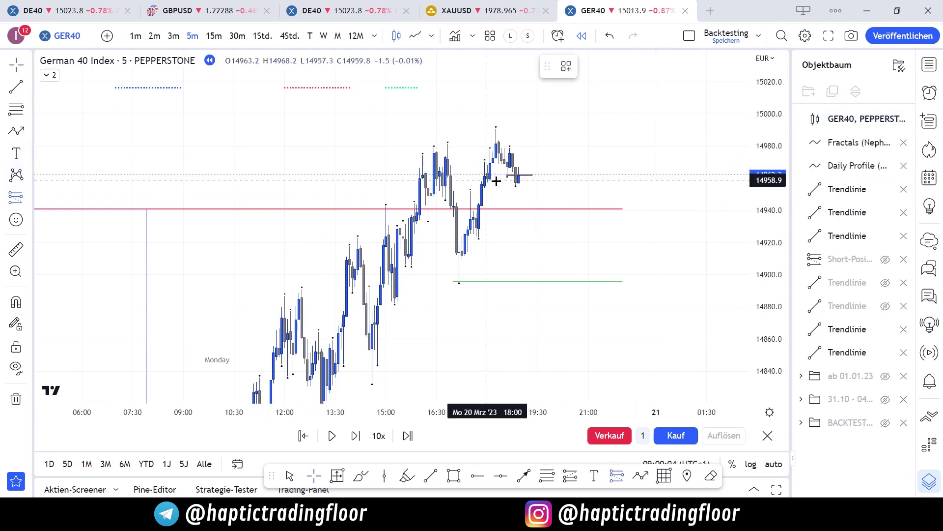
left_click(515, 181)
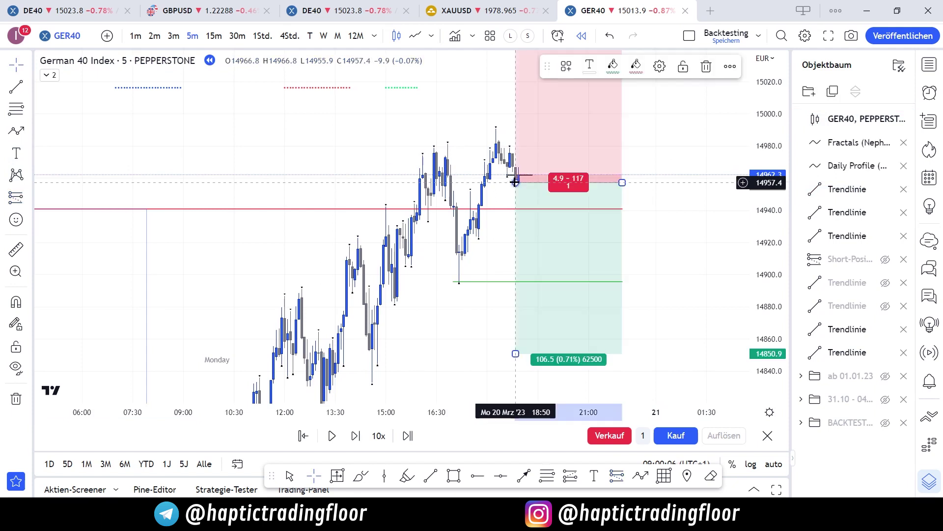
left_click_drag(501, 178, 501, 210)
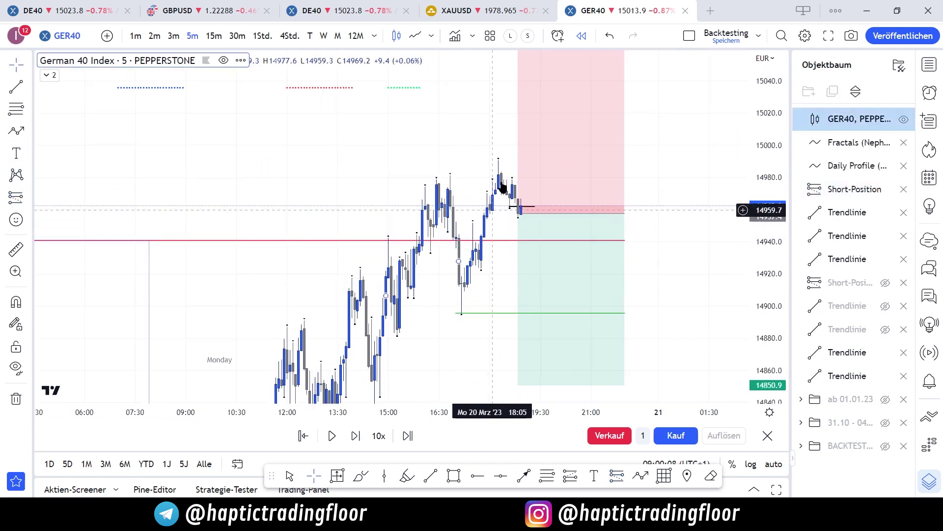
left_click_drag(462, 119, 462, 165)
left_click_drag(516, 89, 512, 207)
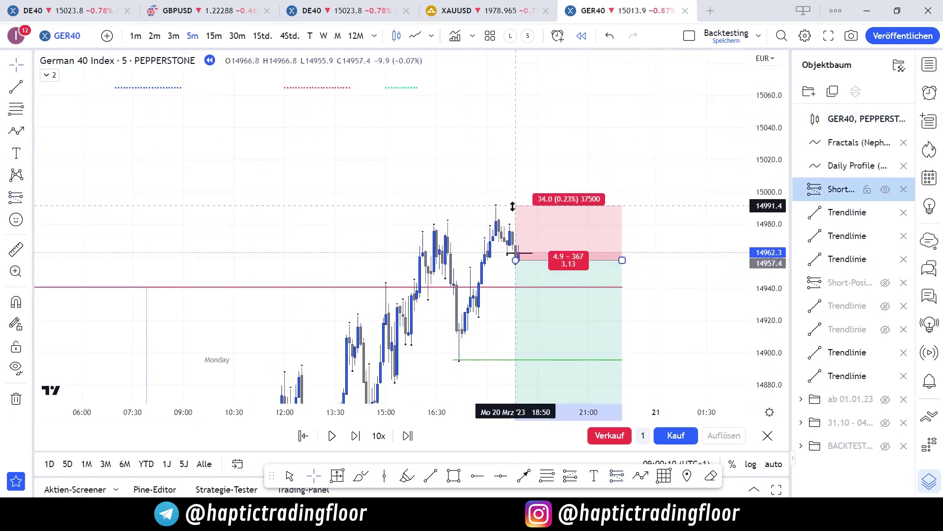
left_click_drag(449, 204, 434, 135)
left_click_drag(426, 167, 387, 81)
left_click_drag(424, 213, 447, 206)
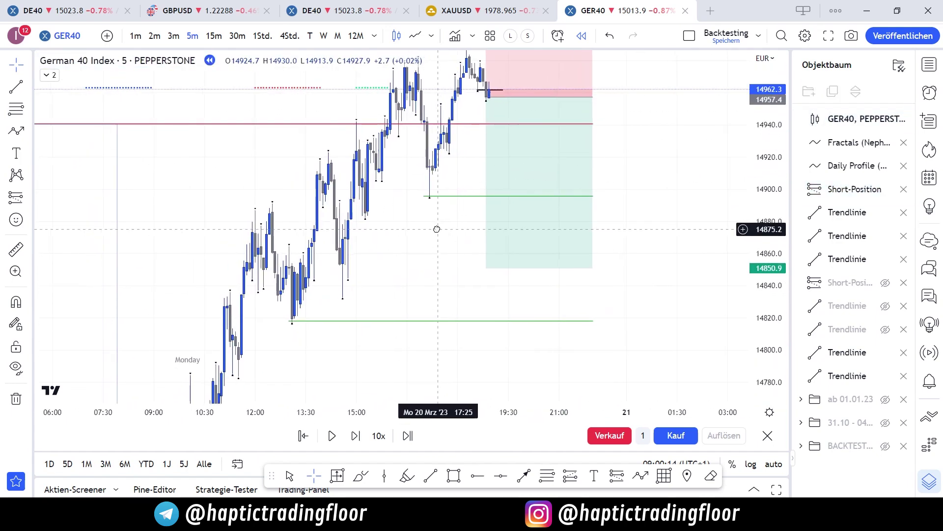
- On the 1-hour chart, extend the short position to about 02:00 on 21 March and set its target at 14893.5
left_click(487, 259)
left_click_drag(487, 268, 479, 322)
left_click(262, 35)
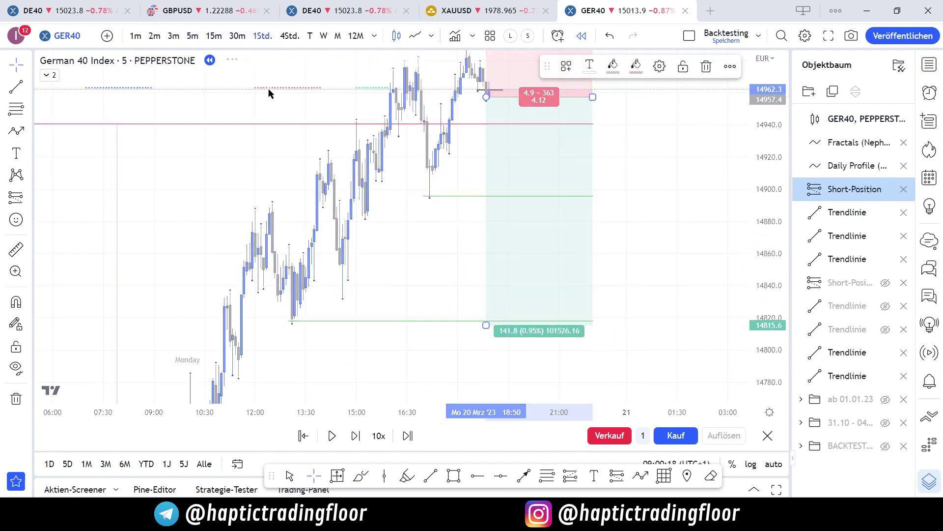
left_click(486, 76)
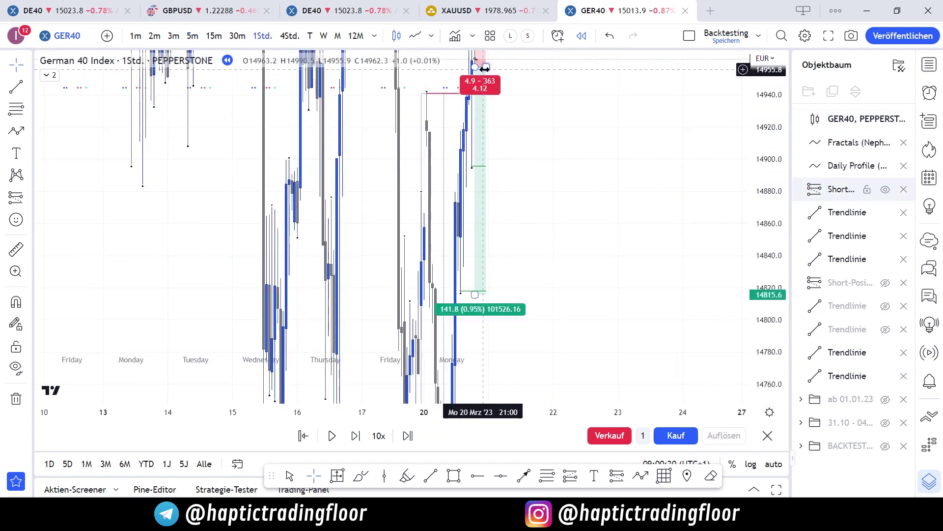
left_click_drag(485, 68, 494, 68)
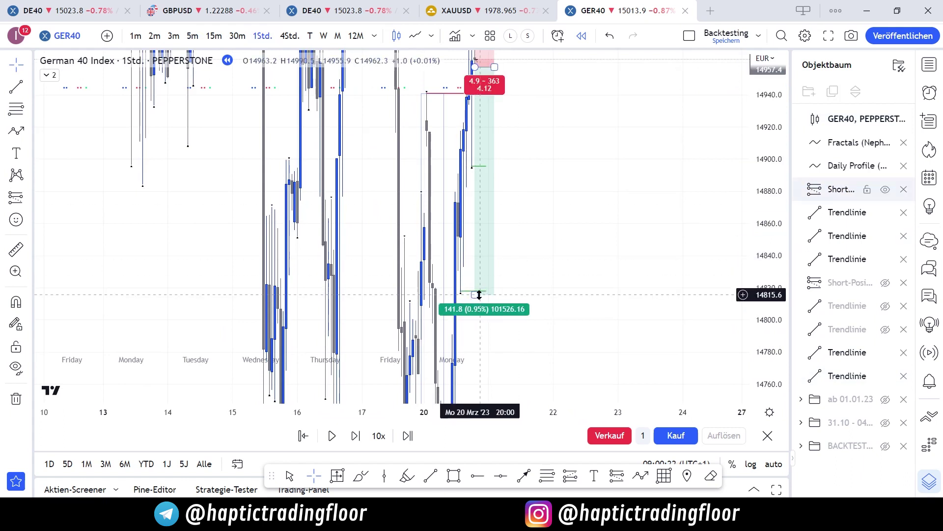
left_click_drag(479, 295, 484, 172)
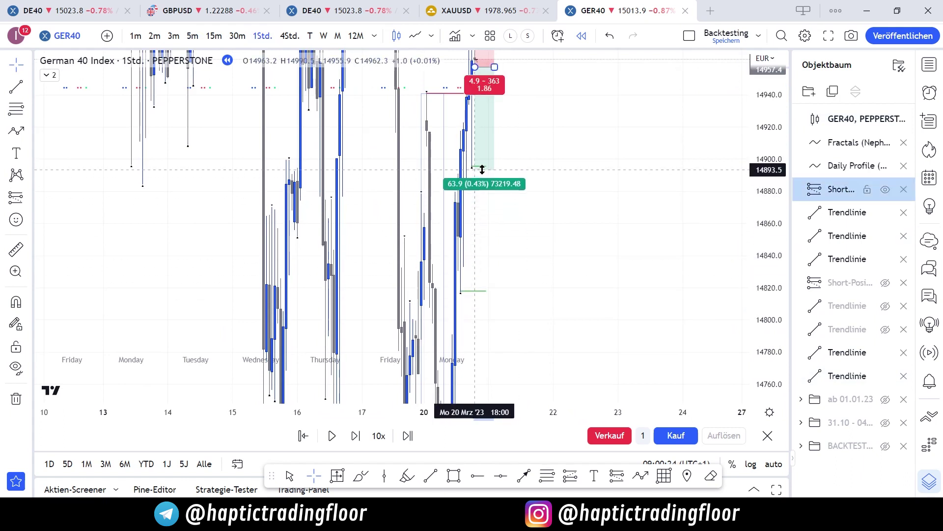
left_click(559, 146)
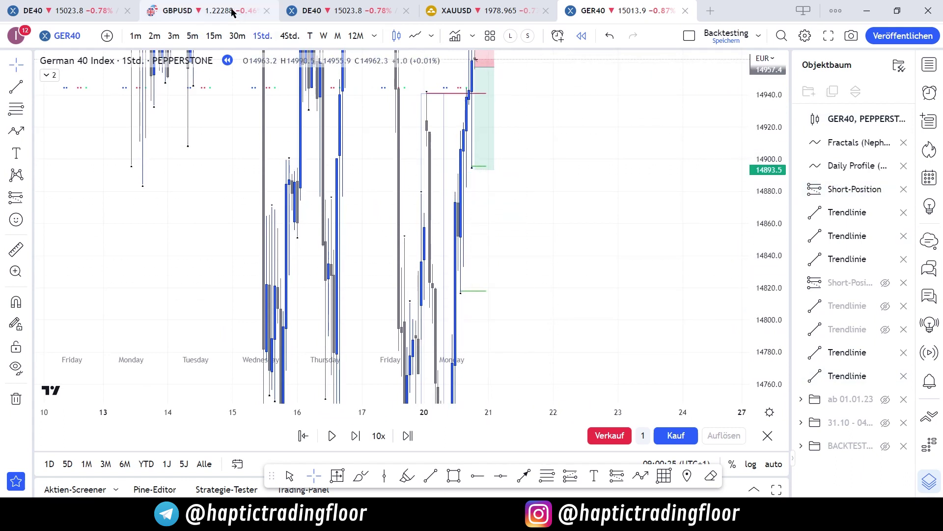
- Advance the replay bar by bar on the 5-minute chart to about 22:45 on 20 March
left_click(191, 36)
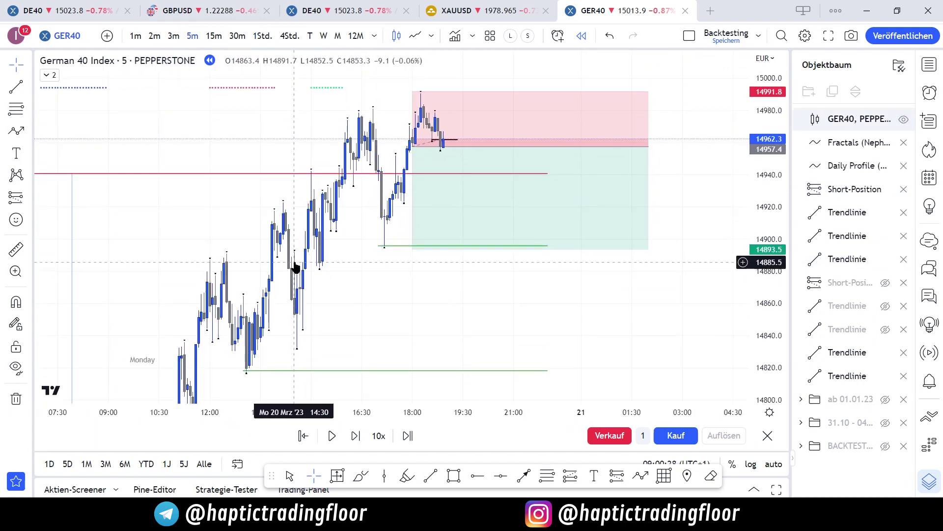
key("shift+Right")
key("shift+Right")
key("shift+Right")
key("shift+Right")
key("shift+Right")
key("shift+Right")
key("shift+Right")
key("shift+Right")
key("shift+Right")
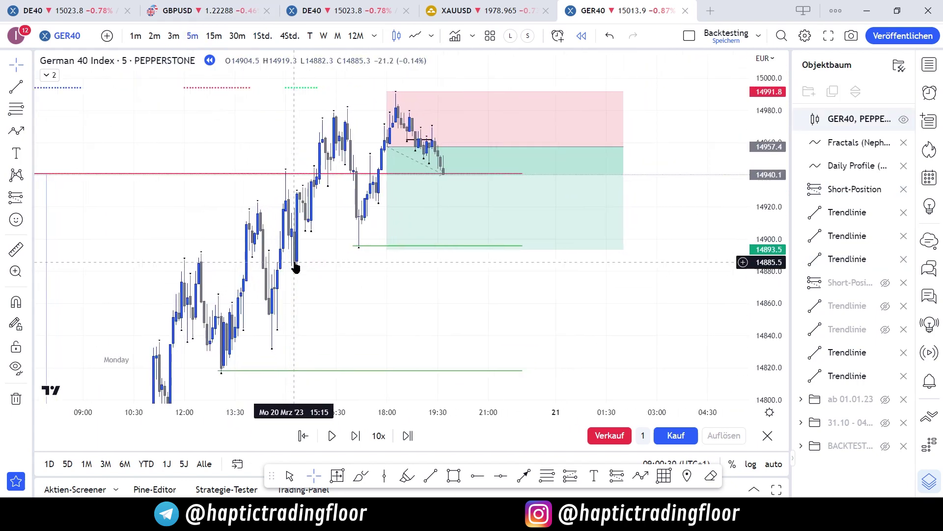
key("shift+Right")
key("shift+Right")
key("shift+Right")
key("shift+Right")
key("shift+Right")
key("shift+Right")
key("shift+Right")
key("shift+Right")
key("shift+Right")
key("shift+Right")
key("shift+Right")
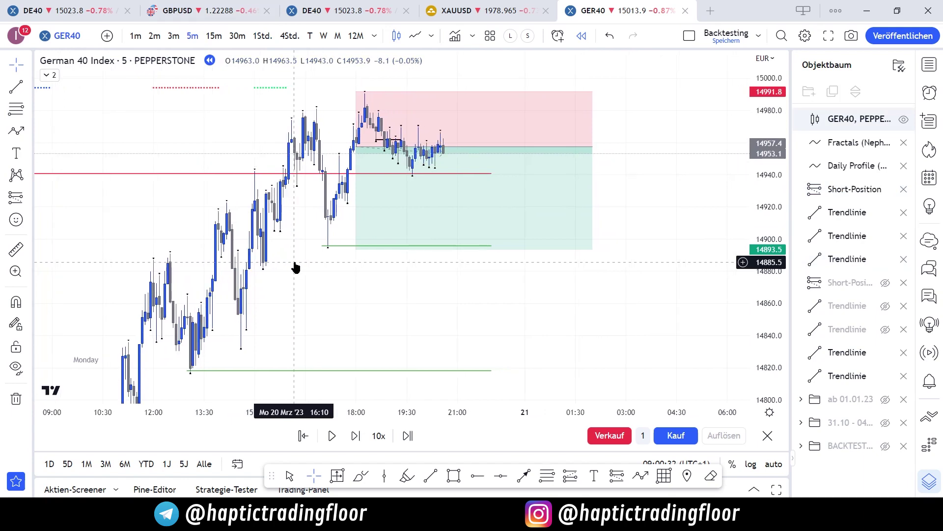
key("shift+Right")
key("shift+Right")
key("shift+Right")
key("shift+Right")
key("shift+Right")
key("shift+Right")
key("shift+Right")
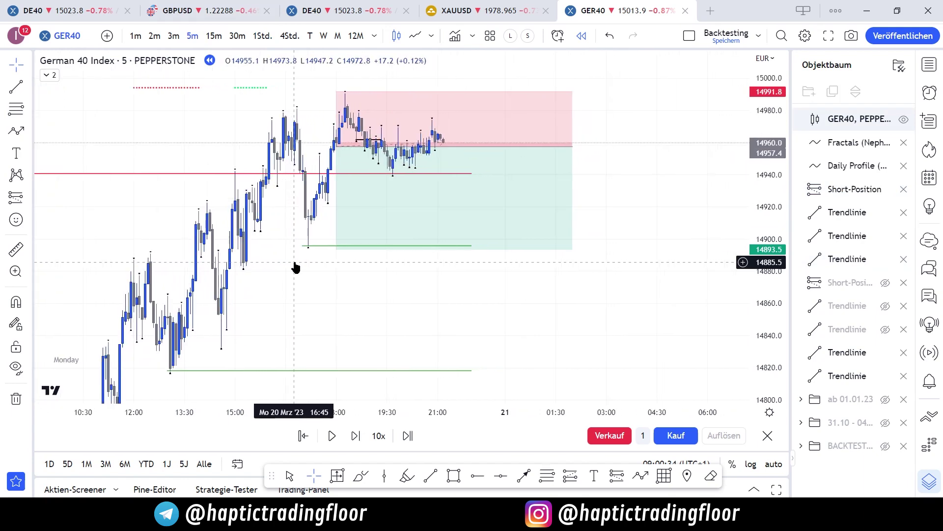
key("shift+Right")
key("shift+Right")
key("shift+Right")
key("shift+Right")
key("shift+Right")
key("shift+Right")
key("shift+Right")
key("shift+Right")
key("shift+Right")
key("shift+Right")
key("shift+Right")
key("shift+Right")
key("shift+Right")
key("shift+Right")
key("shift+Right")
key("shift+Right")
key("shift+Right")
key("shift+Right")
key("shift+Right")
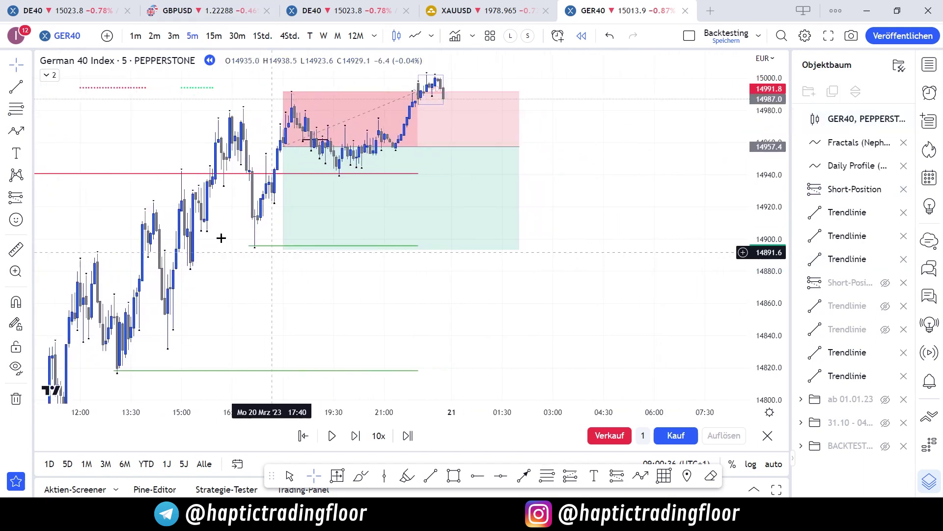
- Check the trade on the 1-hour chart, and shorten the short position on the 5-minute chart to end at 21:55
scroll(520, 114, "down", 1)
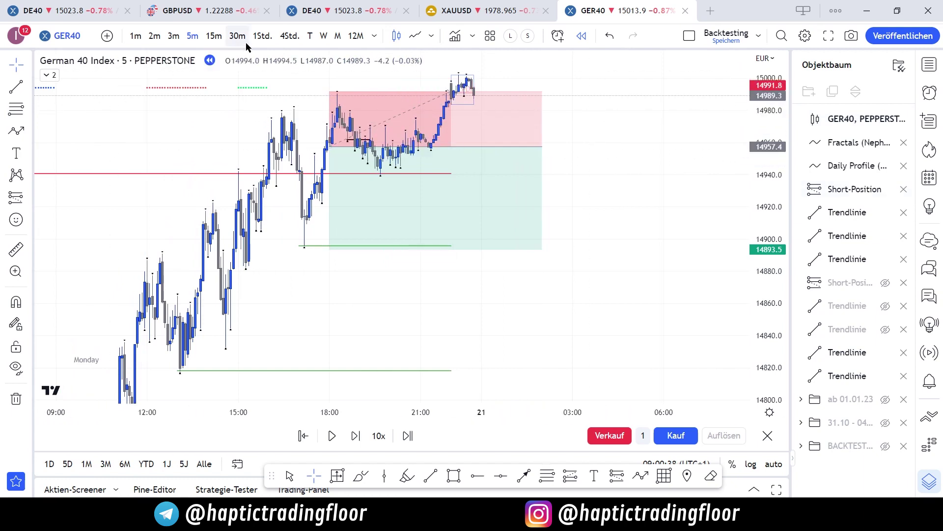
left_click(263, 35)
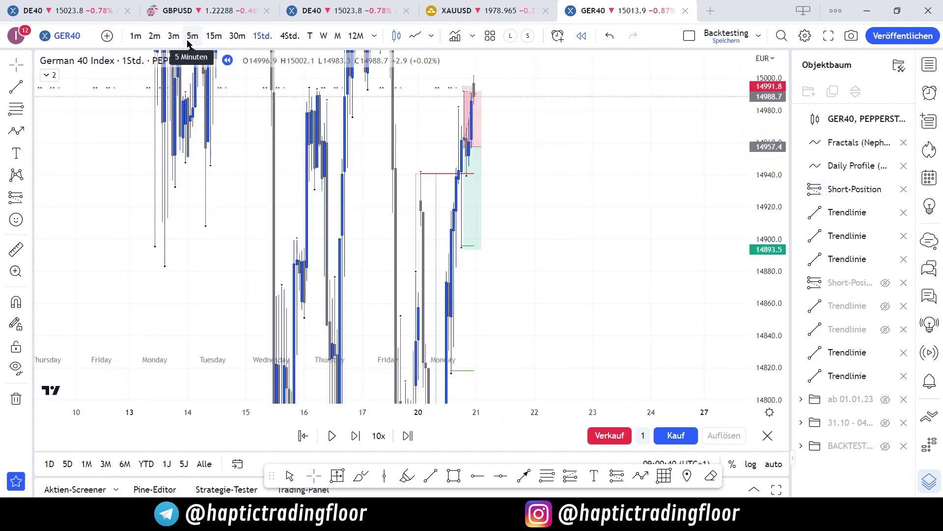
left_click(192, 35)
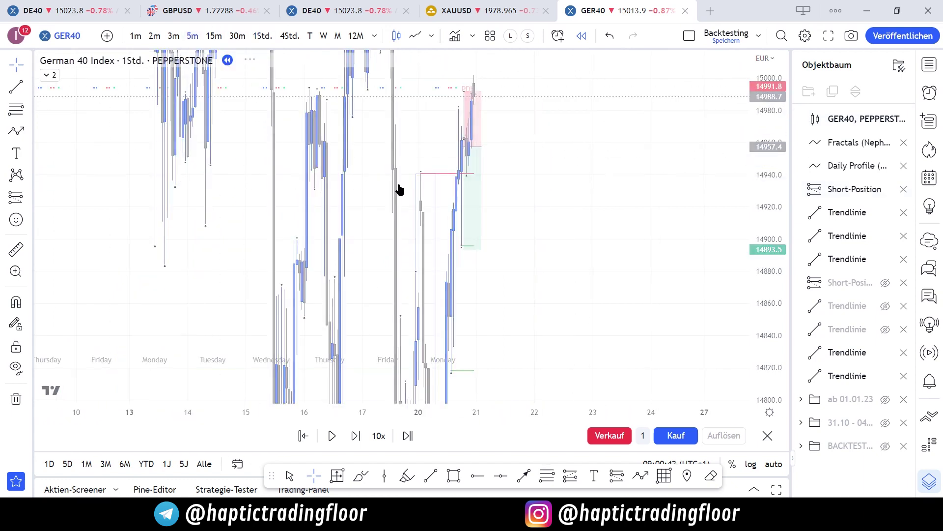
left_click_drag(540, 146, 447, 142)
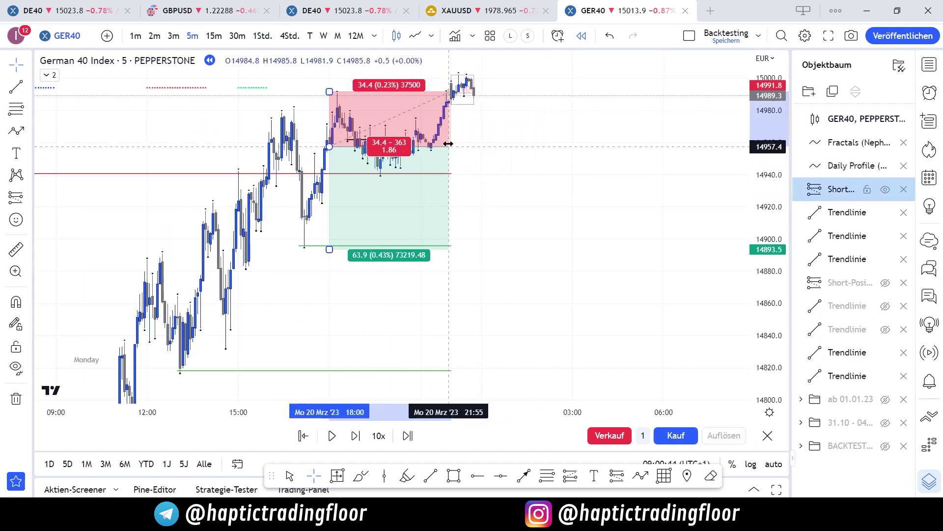
left_click_drag(535, 148, 552, 192)
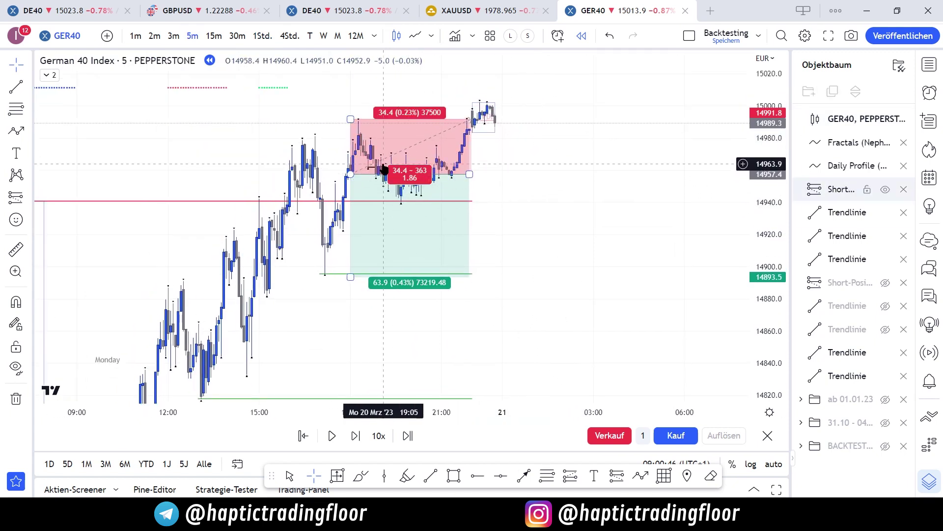
- Hide the latest short position and its black 14961.8 trend line from the chart
left_click(886, 189)
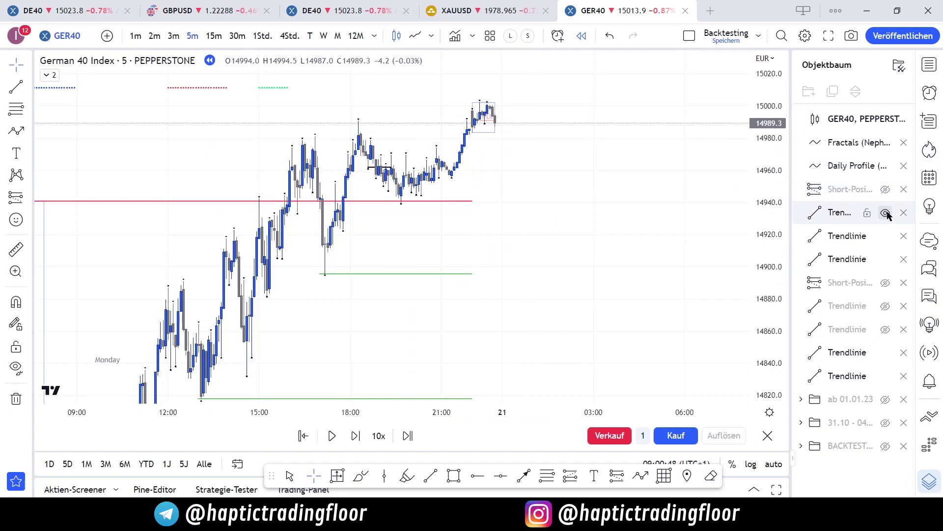
left_click(886, 212)
scroll(565, 185, "down", 1)
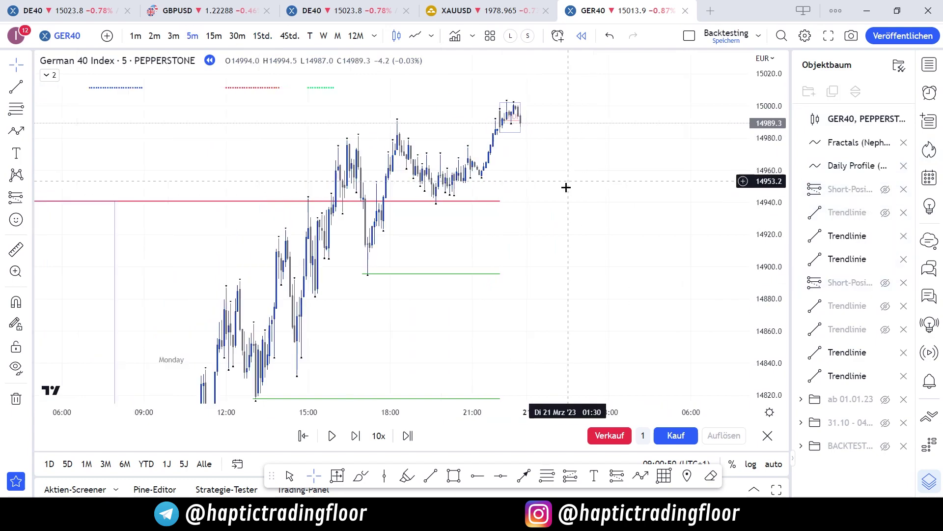
left_click_drag(565, 186, 590, 222)
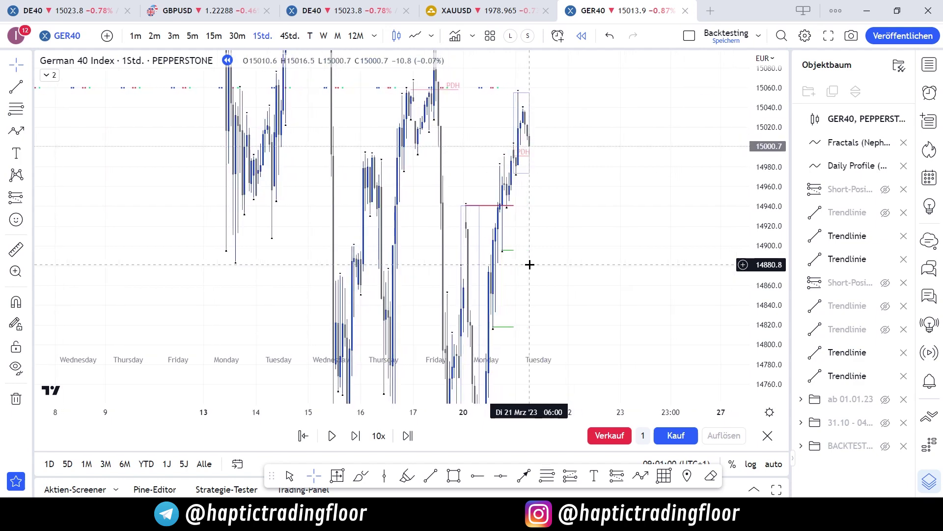
- On the 5-minute chart, draw a horizontal trend line at 15093.9 from about 08:35 to 09:35 on 21 March and colour it black
left_click(192, 36)
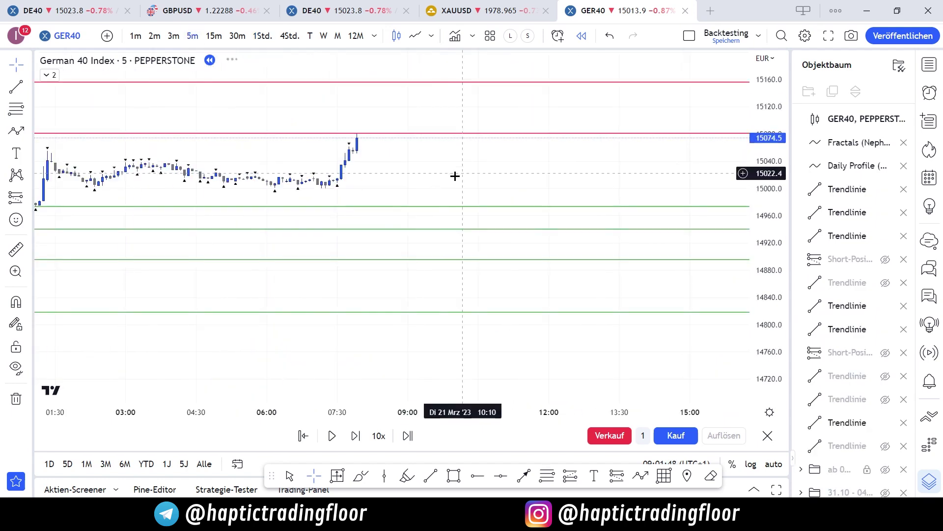
left_click_drag(455, 175, 619, 225)
left_click_drag(761, 258, 761, 89)
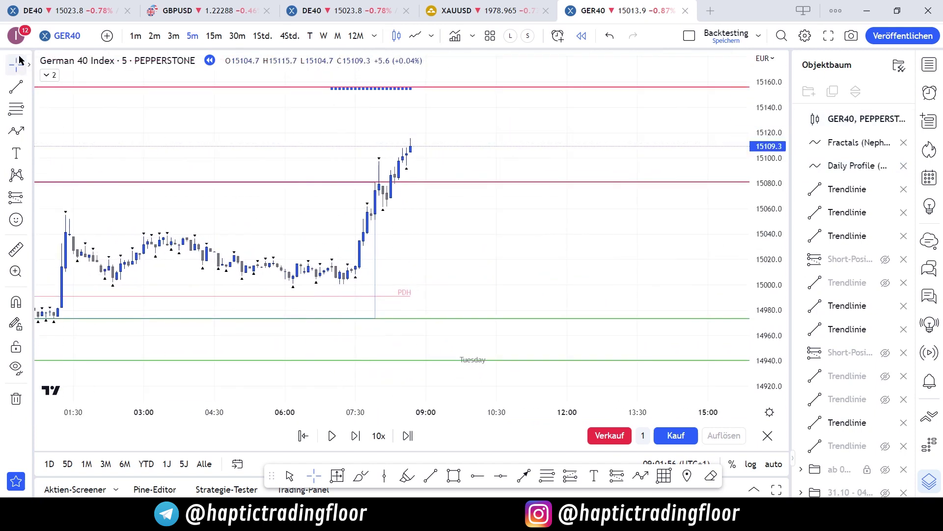
left_click(16, 87)
left_click_drag(406, 166, 453, 166)
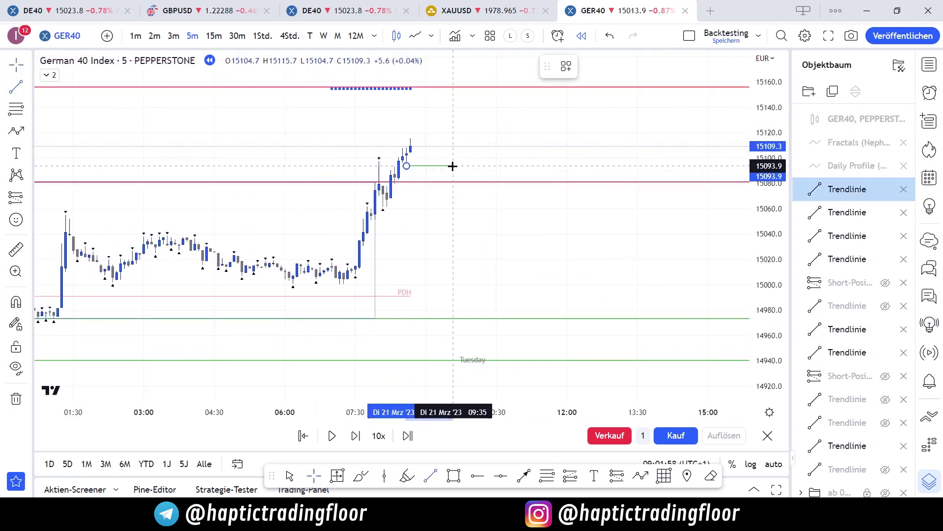
left_click(589, 67)
left_click(725, 93)
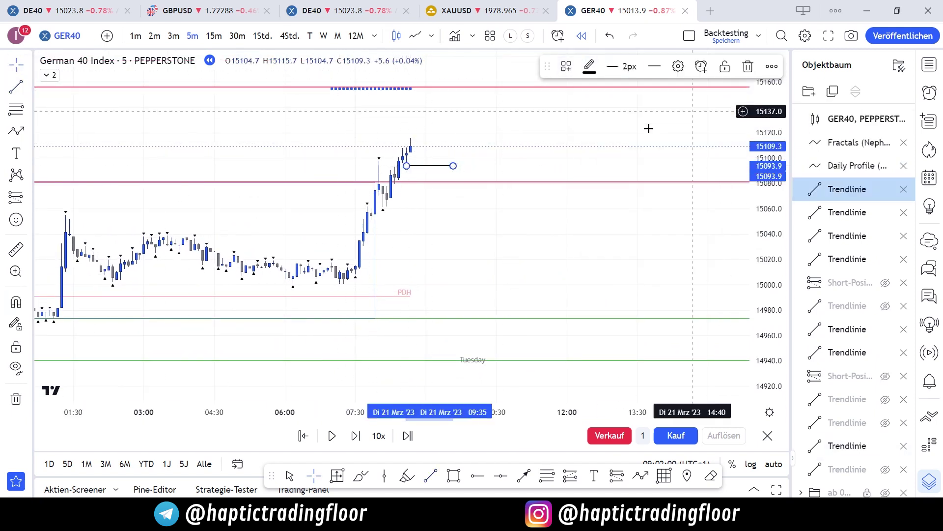
left_click(573, 151)
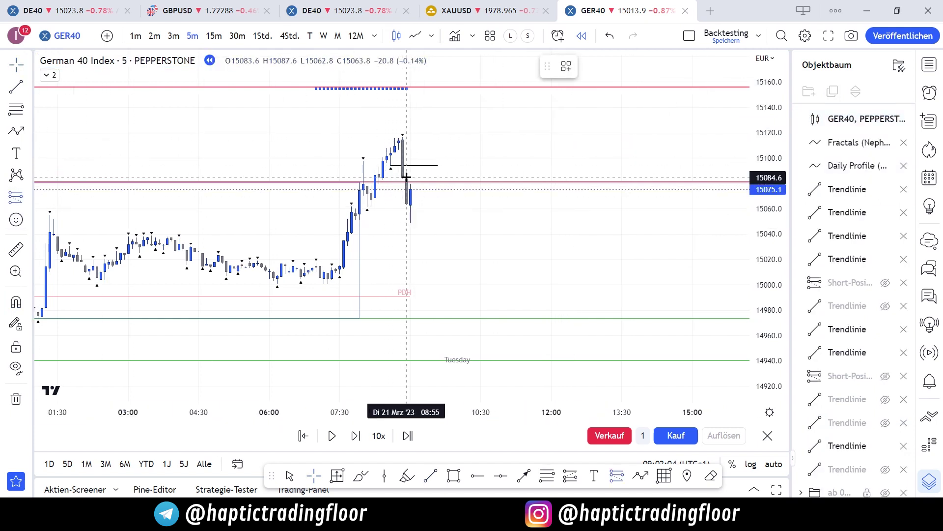
- Place a short position at 08:50 on 21 March with its entry at 15084.6 and its stop at 15117.1, above the recent high
left_click(401, 178)
left_click_drag(407, 150, 398, 260)
scroll(570, 223, "down", 2)
left_click_drag(568, 202, 605, 219)
left_click_drag(626, 181, 745, 192)
left_click_drag(677, 198, 637, 230)
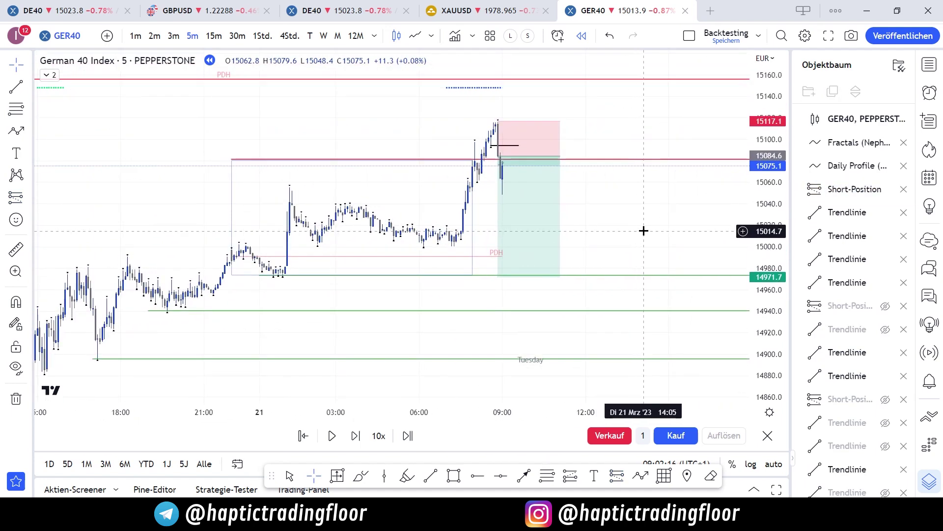
- Set the new short position's target at 14939.1, just below the second green line, and shift the position to start at 08:55
left_click_drag(589, 204, 583, 177)
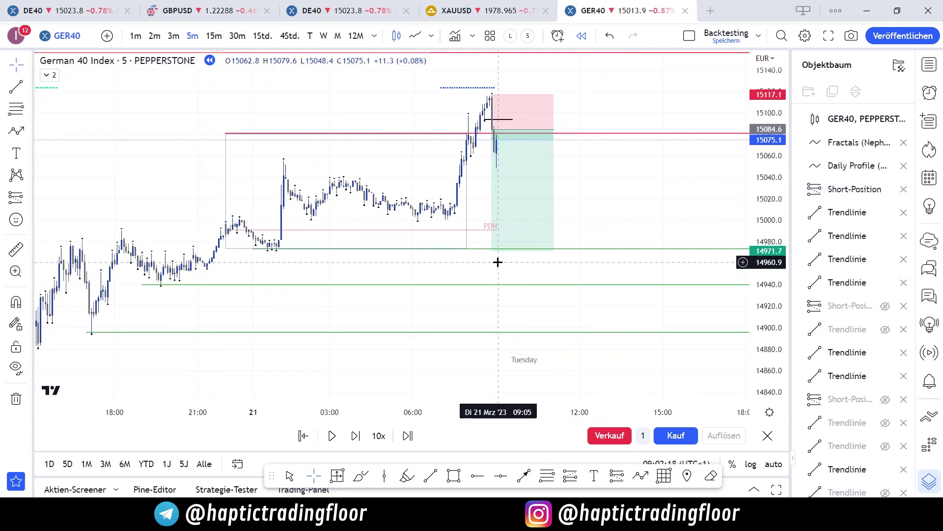
left_click_drag(493, 251, 493, 286)
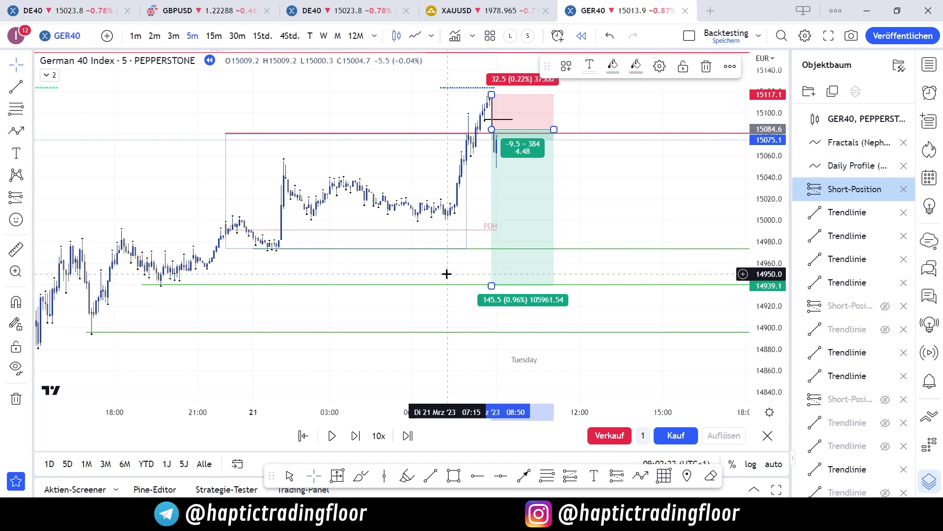
key("Right")
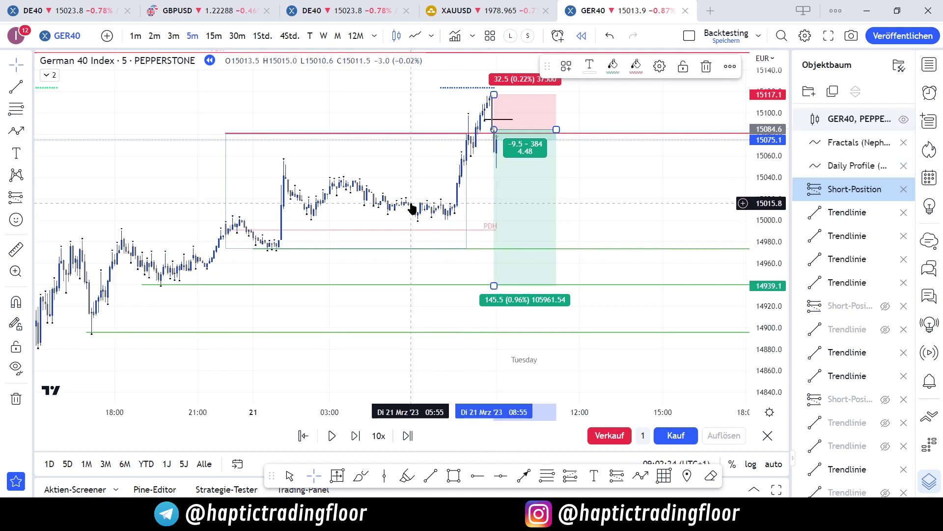
left_click(416, 211)
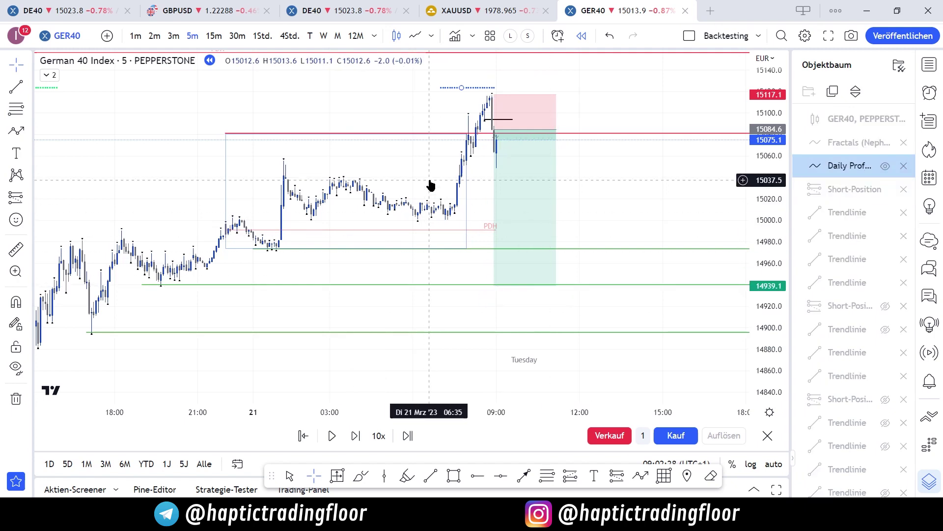
- Advance the replay on the 5-minute chart to the 09:15 bar of 21 March
key("shift+Right")
key("shift+Right")
key("shift+Right")
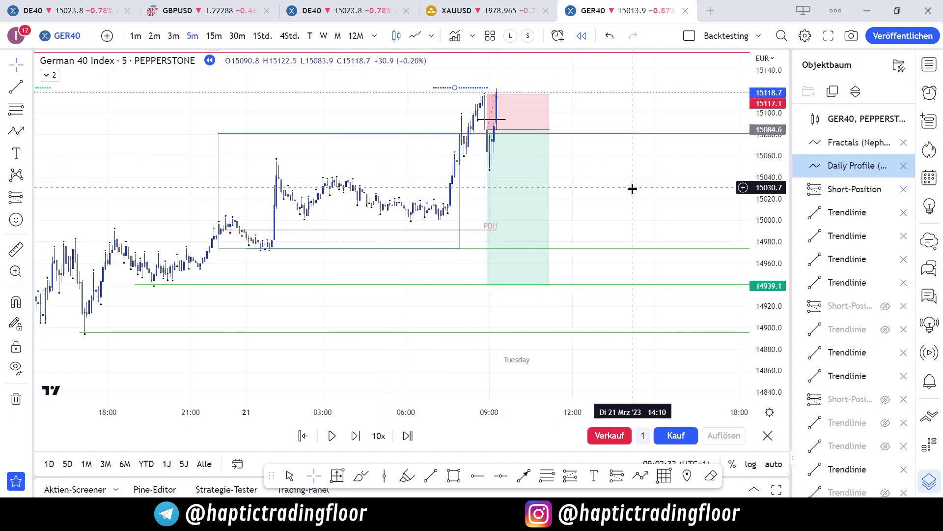
key("shift+Right")
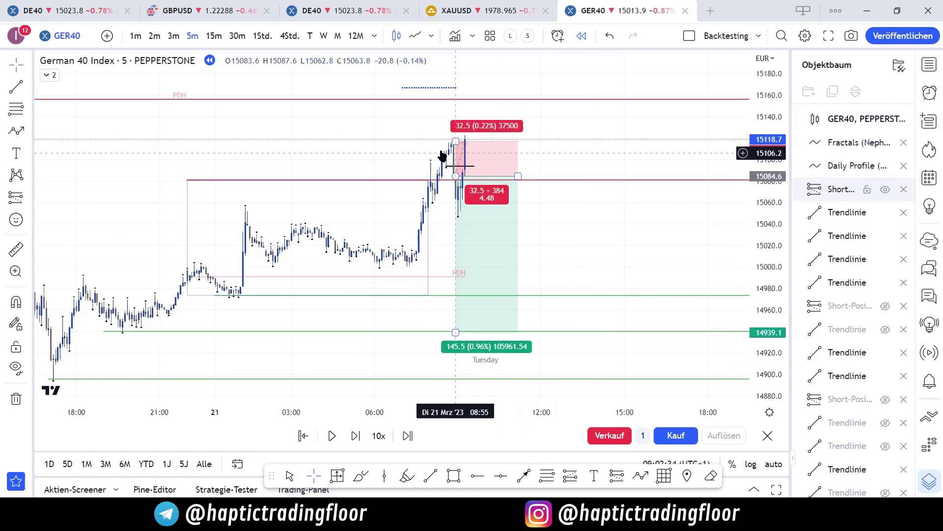
- Shorten the short position to end at about 09:30, and hide it together with the black 15093.9 trend line
left_click_drag(560, 146, 535, 139)
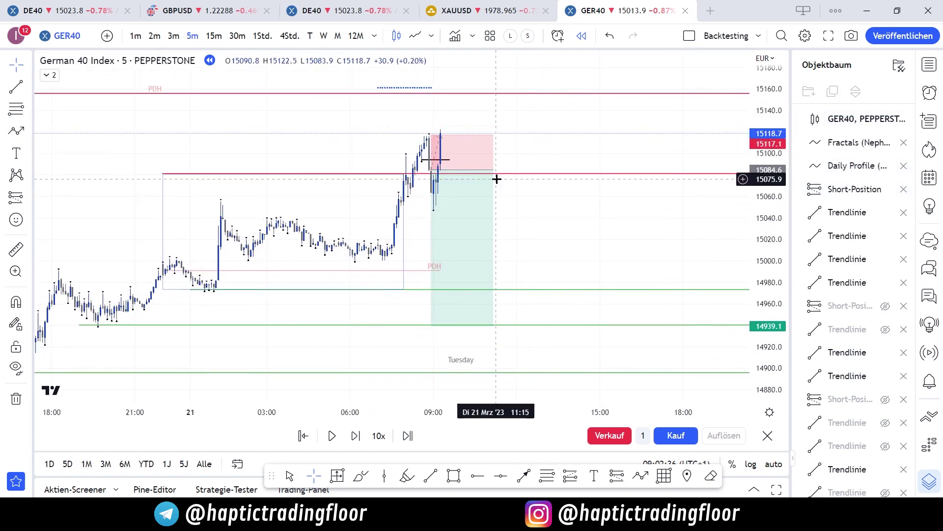
mouse_move(493, 173)
left_mouse_down()
mouse_move(446, 173)
mouse_move(491, 172)
left_mouse_up()
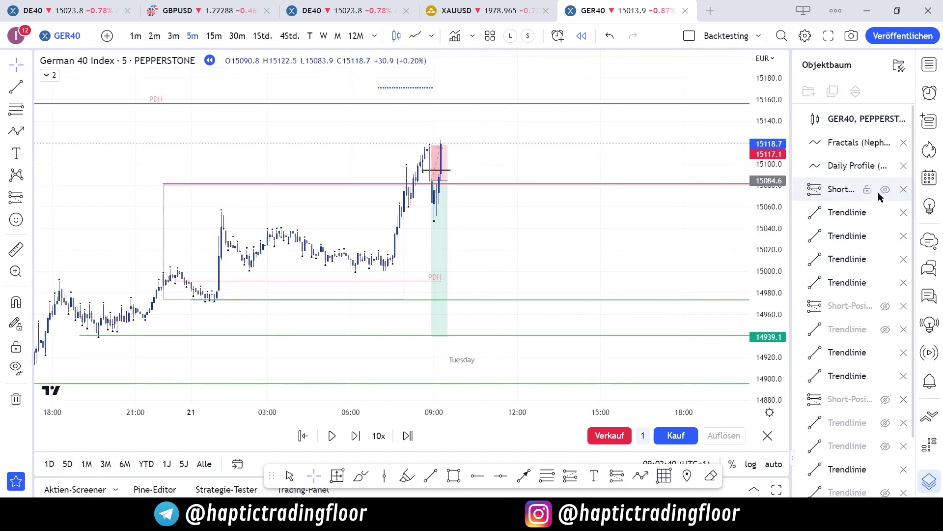
left_click(885, 189)
left_click(449, 171)
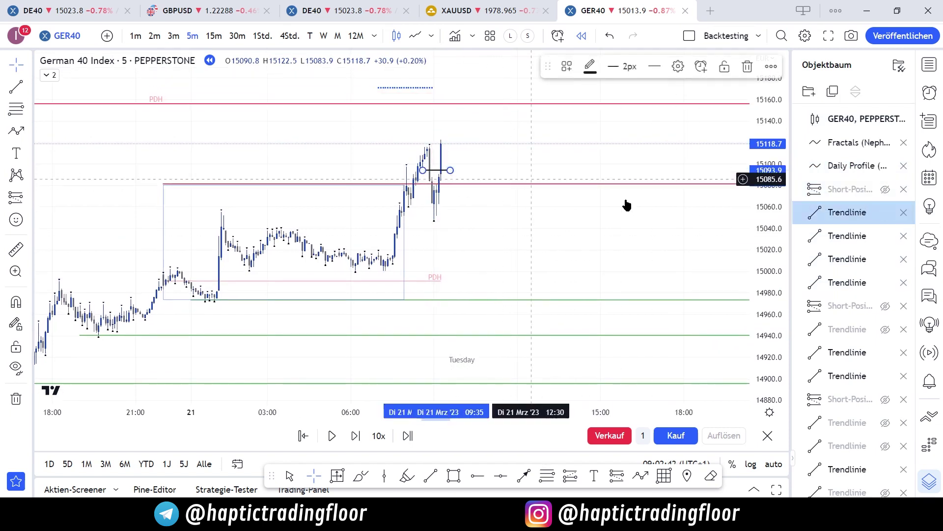
left_click(885, 213)
left_click_drag(502, 166, 506, 178)
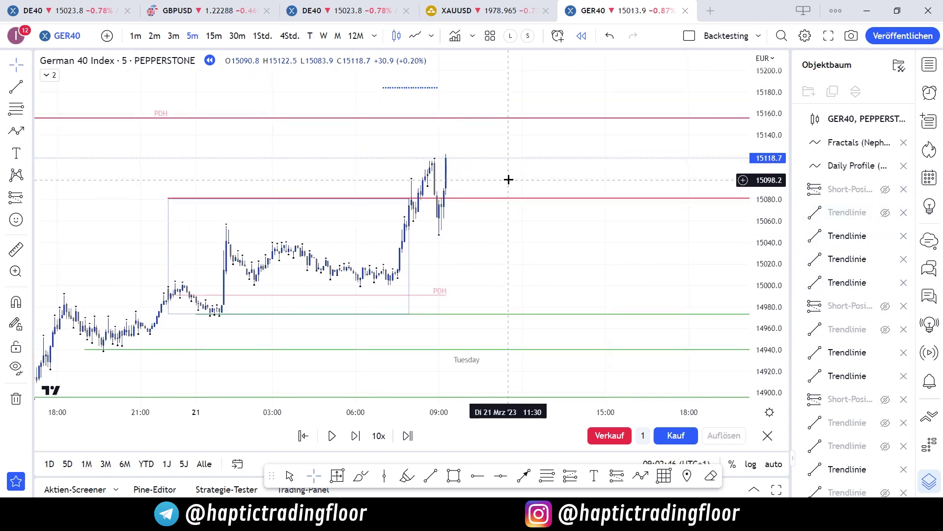
- Advance the replay on the 5-minute chart to the 11:35 bar of 21 March
key("shift+Right")
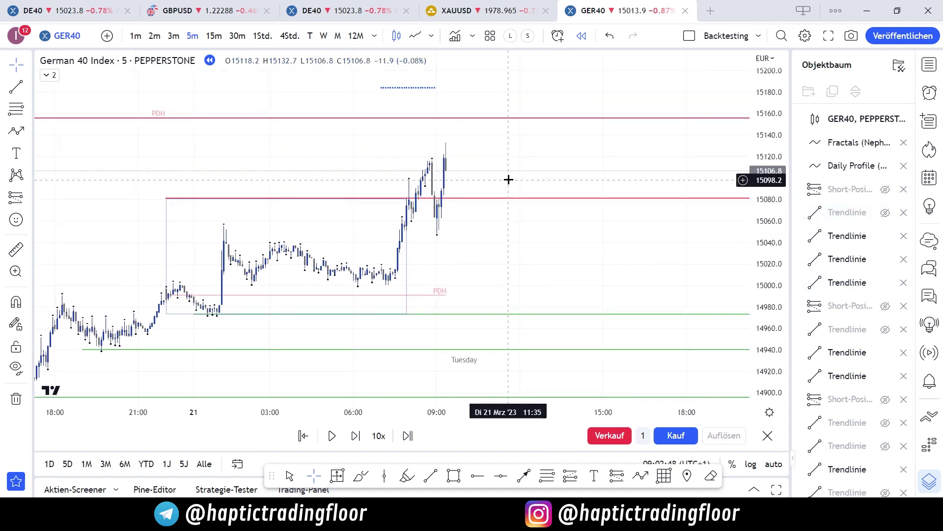
key("shift+Right")
key("shift+Right")
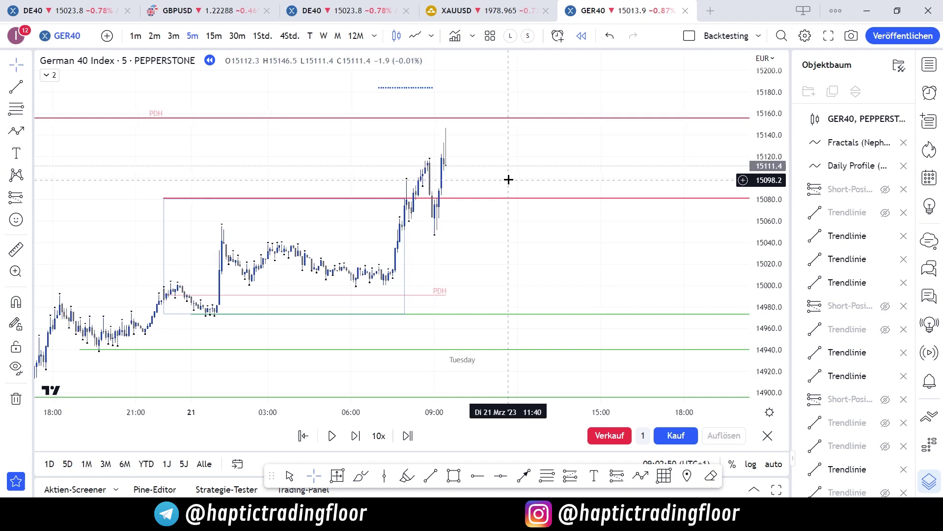
key("shift+Right")
key("shift+Right")
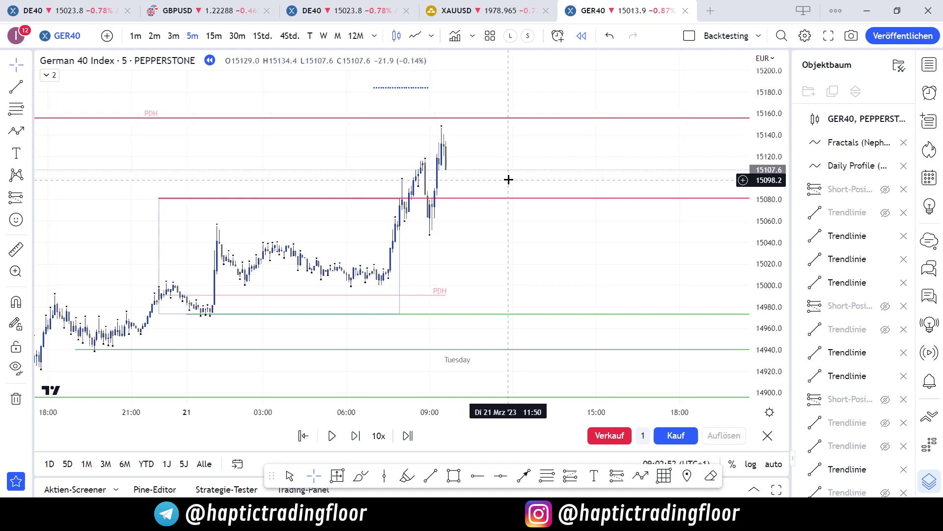
key("shift+Right")
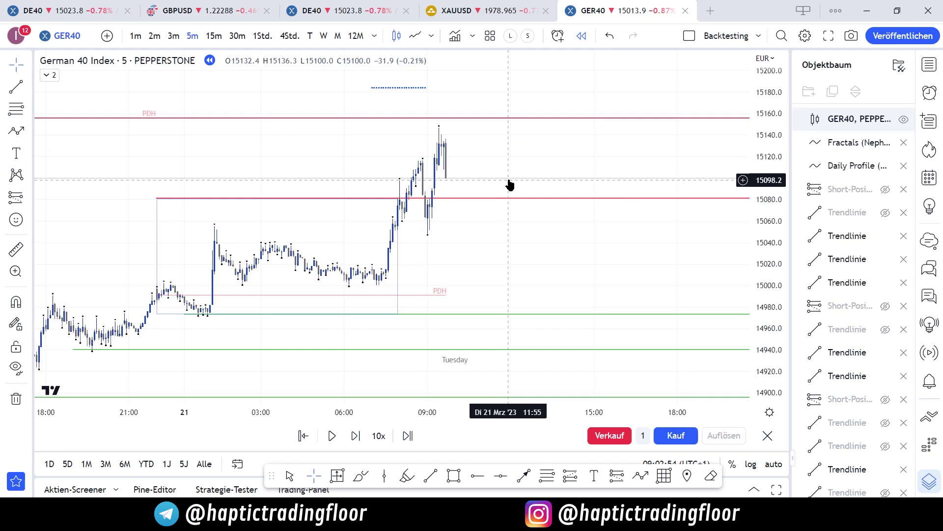
key("shift+Right")
key("shift+Right")
key("shift+Right")
key("shift+Right")
key("shift+Right")
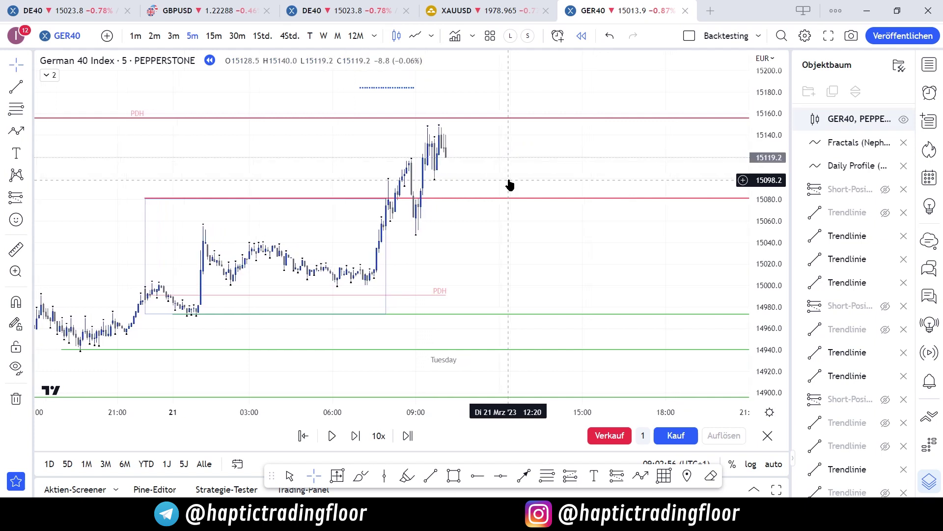
key("shift+Right")
key("shift+Right")
key("shift+Right")
key("shift+Right")
key("shift+Right")
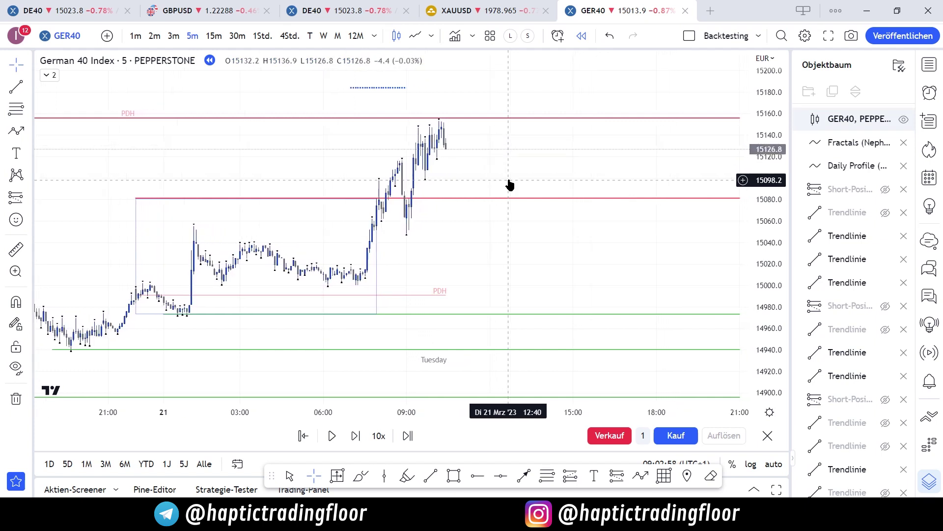
key("shift+Right")
key("shift+Right")
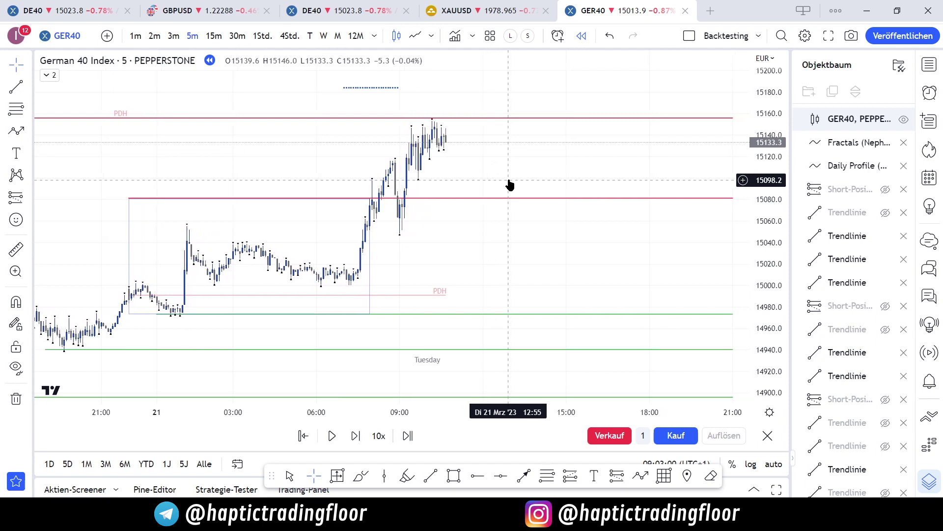
key("shift+Right")
key("shift+Right")
key("shift+Right")
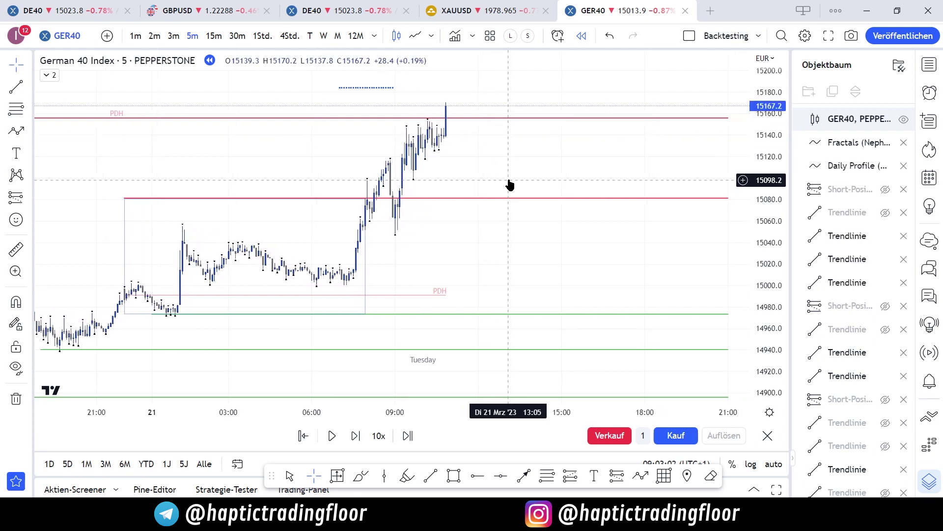
key("shift+Right")
key("shift+Right")
key("shift+Right")
key("shift+Right")
key("shift+Right")
key("shift+Right")
key("shift+Right")
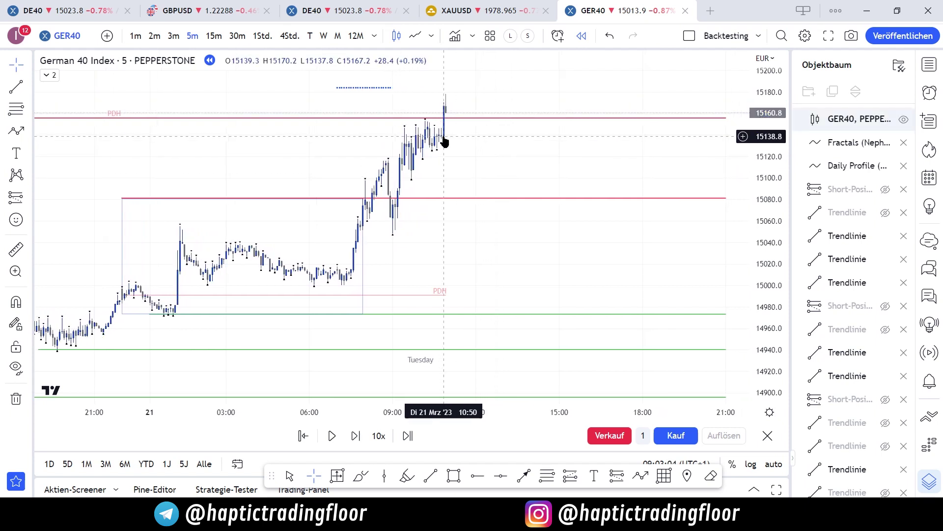
key("shift+Right")
key("shift+Right")
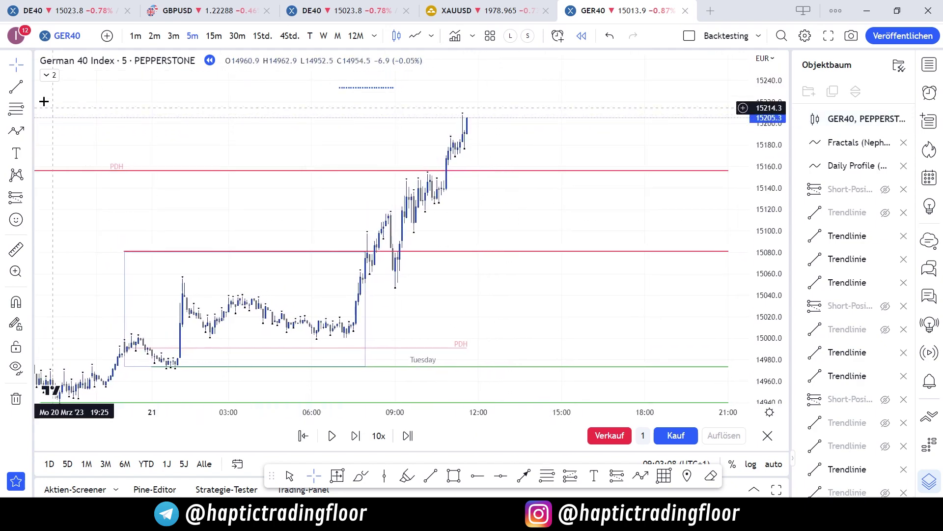
key("shift+Right")
- Draw a horizontal trend line at 15178.0 from the 11:30 bar's low to about 13:00 on 21 March
left_click(464, 147)
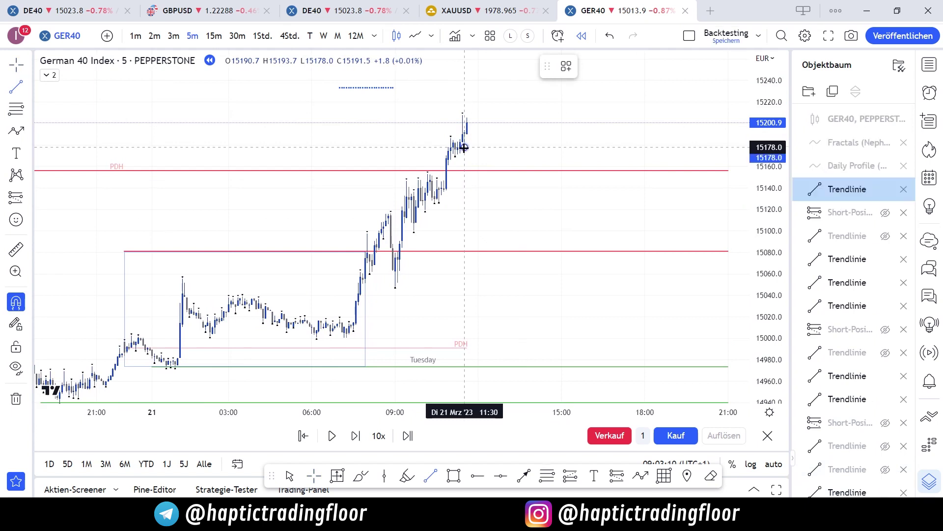
left_click(505, 148, "shift")
left_click(630, 141)
- Advance the replay past the 15178.0 trend line to the 12:40 bar of 21 March
key("shift+Right")
key("shift+Right")
key("shift+Right")
key("shift+Right")
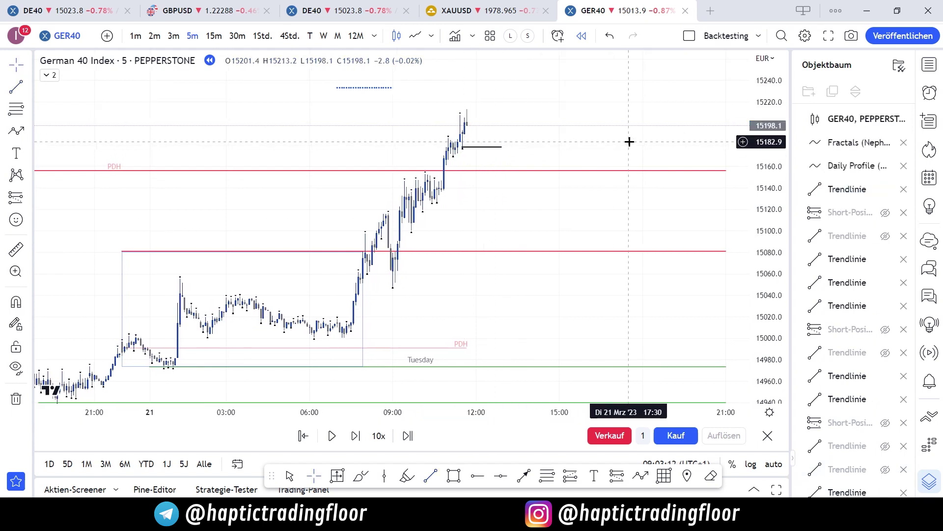
key("shift+Right")
key("shift+Right")
key("shift+Right")
key("shift+Right")
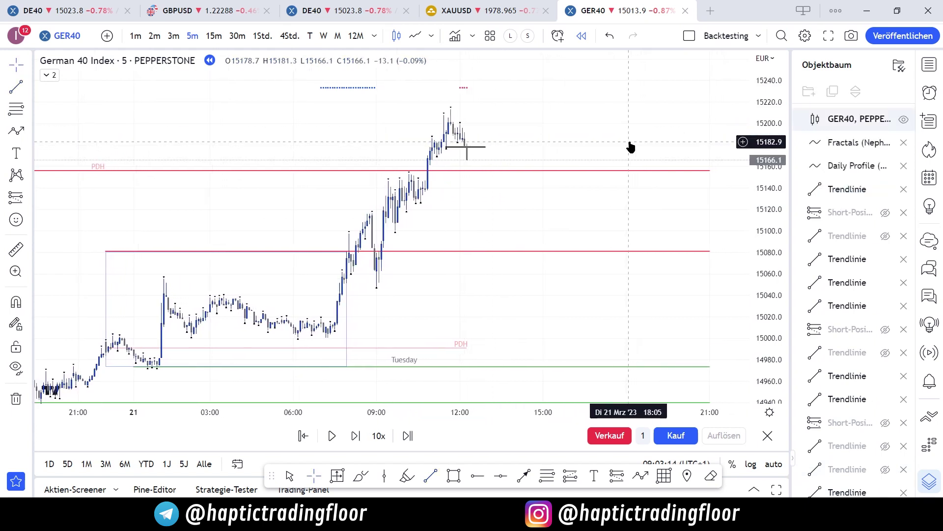
key("shift+Right")
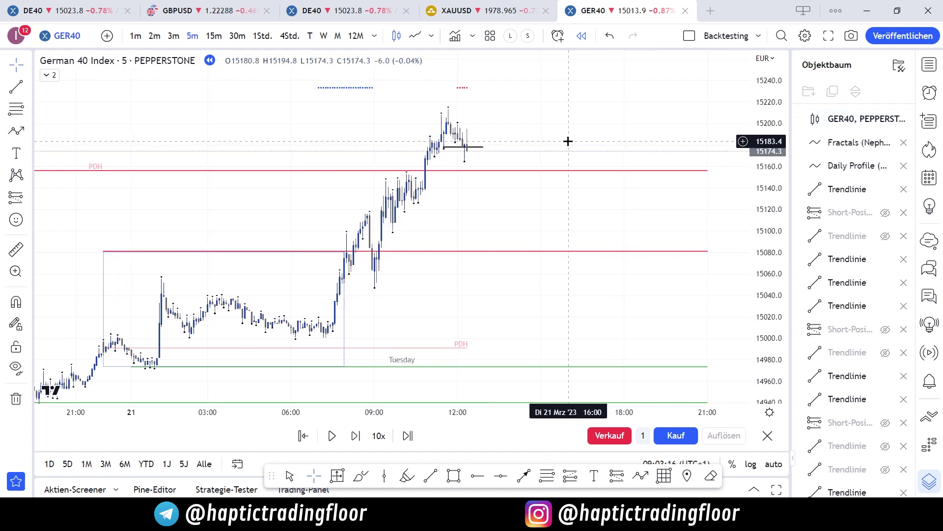
key("shift+Right")
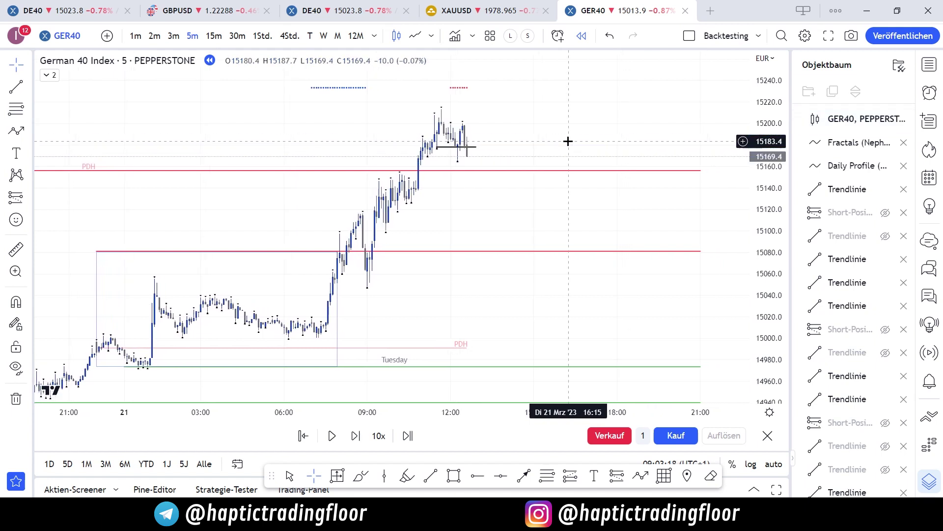
- Place a short position at 12:35 on 21 March with its entry at 15172.6 and its stop at 15215.5, above the recent high
left_click(15, 197)
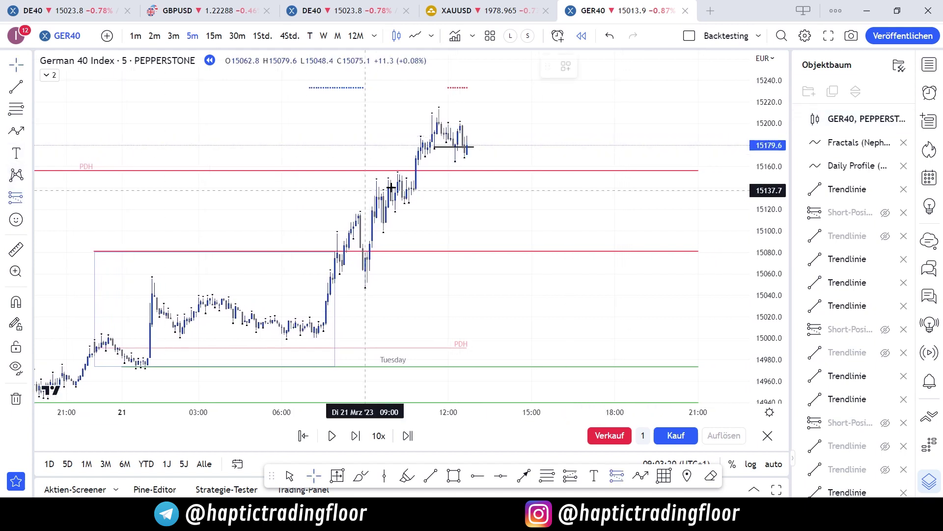
left_click(463, 152)
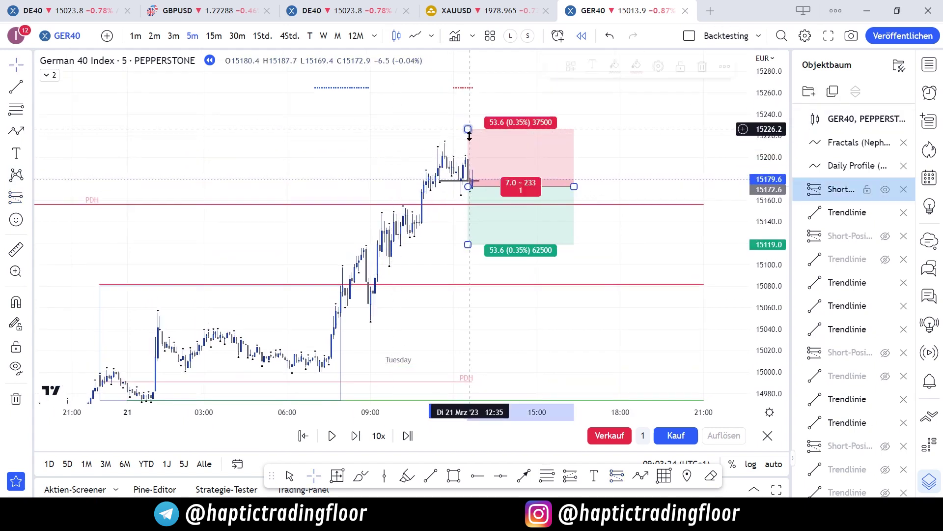
left_click_drag(468, 122, 470, 140)
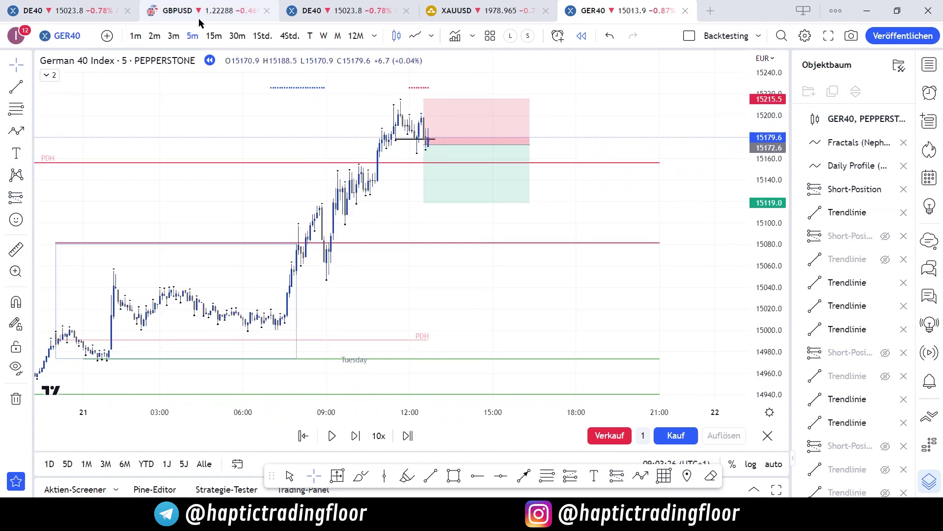
- On the 1-hour chart, set the short position's target at 14970.6, just below the highest green line
left_click(263, 36)
left_click_drag(437, 144, 490, 148)
left_click(579, 243)
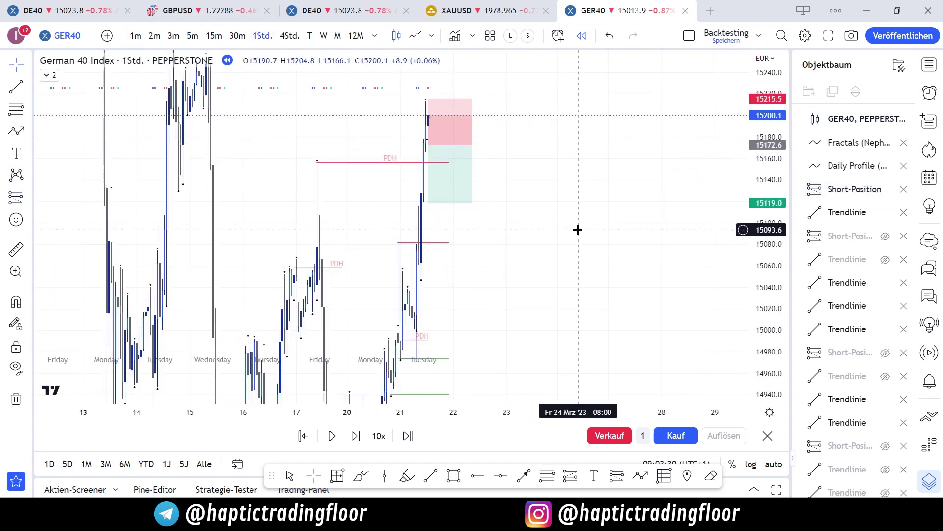
left_click_drag(578, 230, 578, 187)
left_click_drag(570, 249, 573, 194)
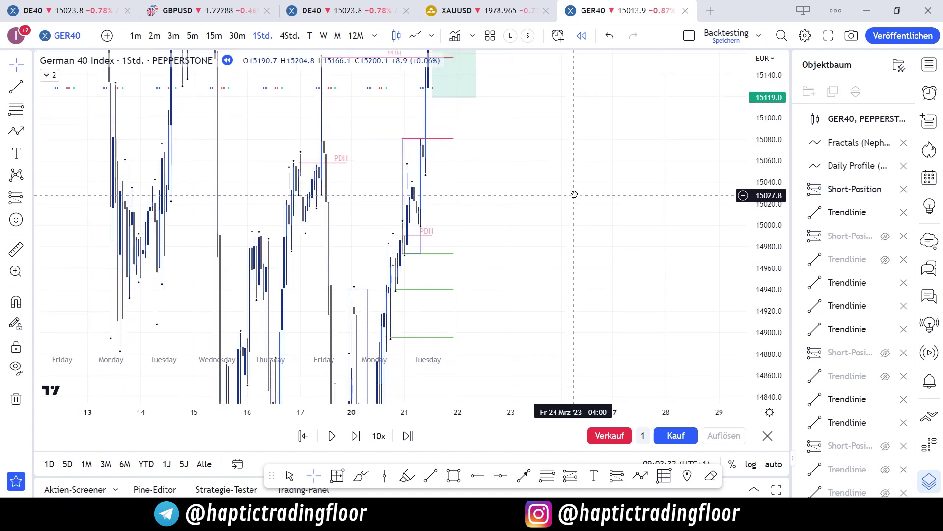
left_click_drag(514, 176, 521, 148)
left_click_drag(453, 104, 468, 261)
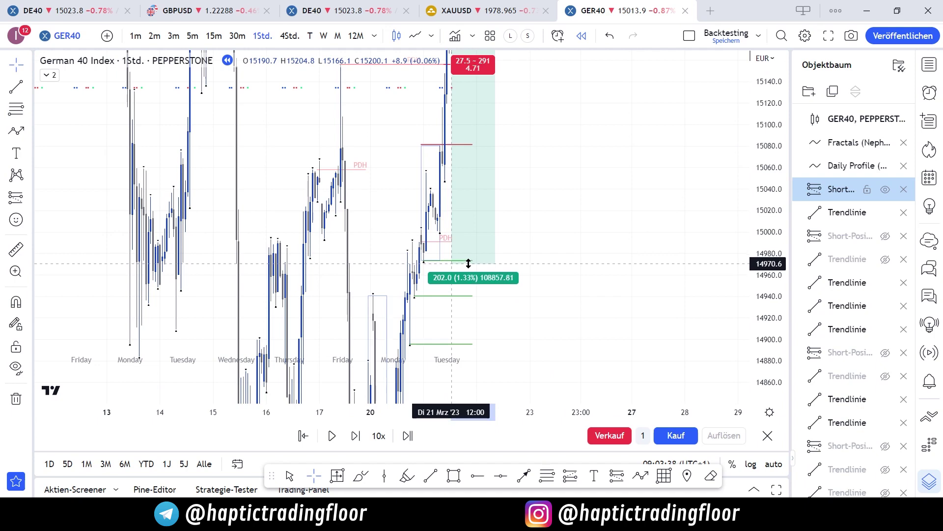
- Return to the 5-minute chart and advance the replay to the 12:50 bar of 21 March
left_click(192, 35)
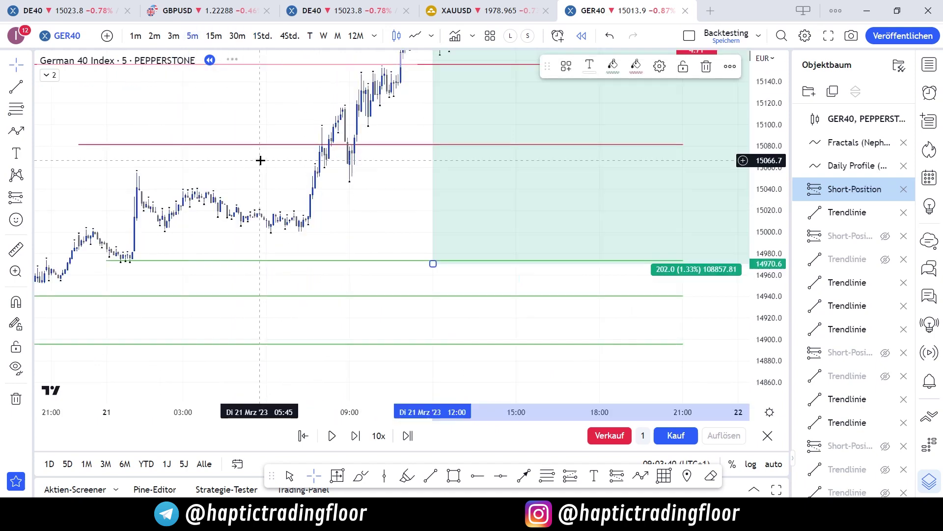
left_click_drag(340, 212, 344, 272)
scroll(370, 234, "down", 2)
left_click_drag(424, 259, 434, 79)
scroll(376, 270, "down", 2)
scroll(280, 276, "down", 4)
left_click_drag(229, 262, 274, 354)
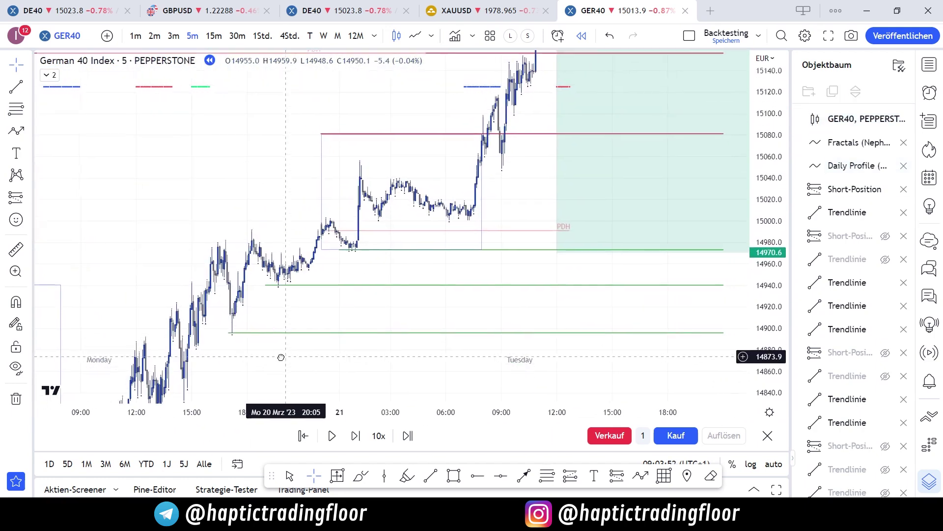
left_click_drag(474, 160, 361, 235)
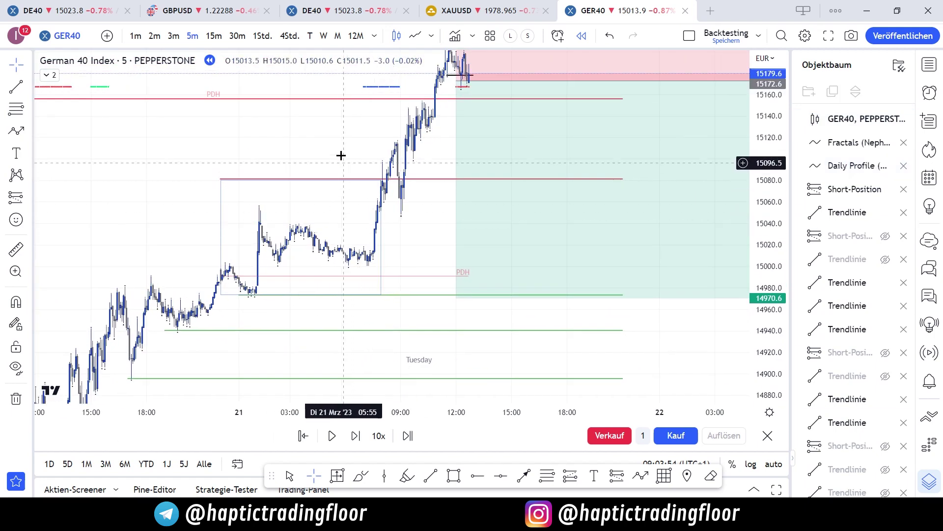
left_click_drag(341, 154, 191, 249)
key("shift+Right")
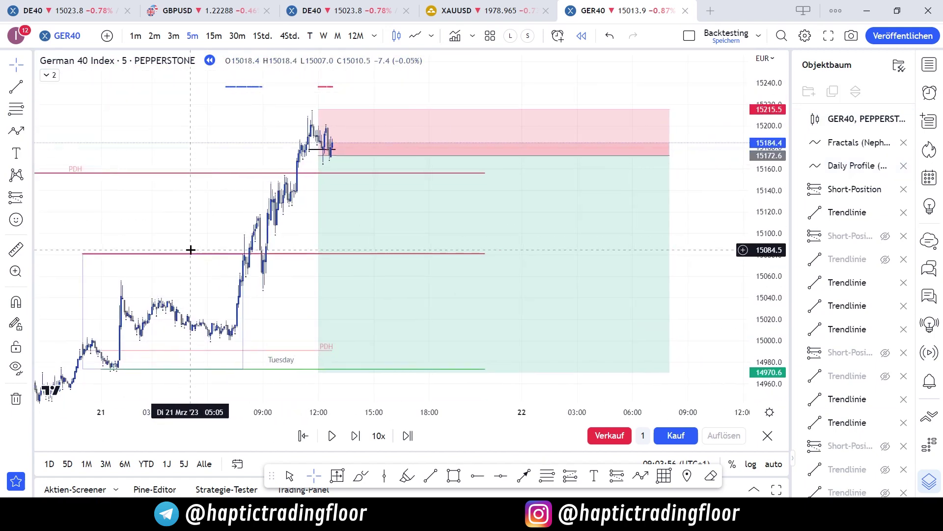
key("shift+Right")
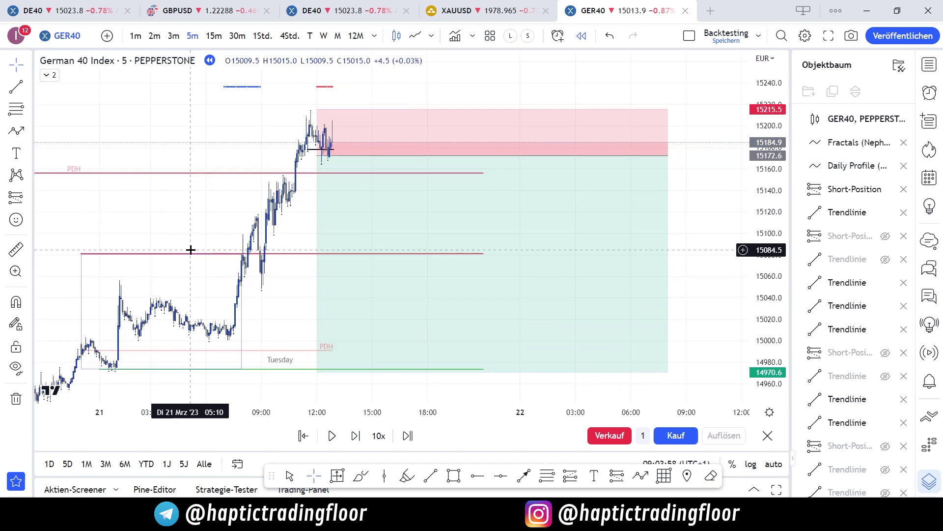
key("shift+Right")
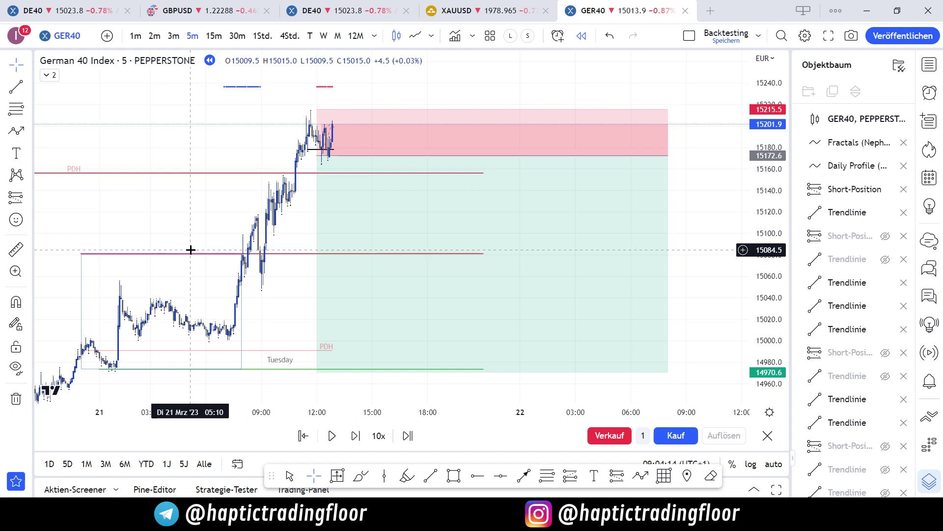
- Review the rise from the 20 March lows and advance the 5-minute replay to the 13:40 bar of 21 March
scroll(101, 200, "down", 6)
left_click_drag(122, 250, 289, 49)
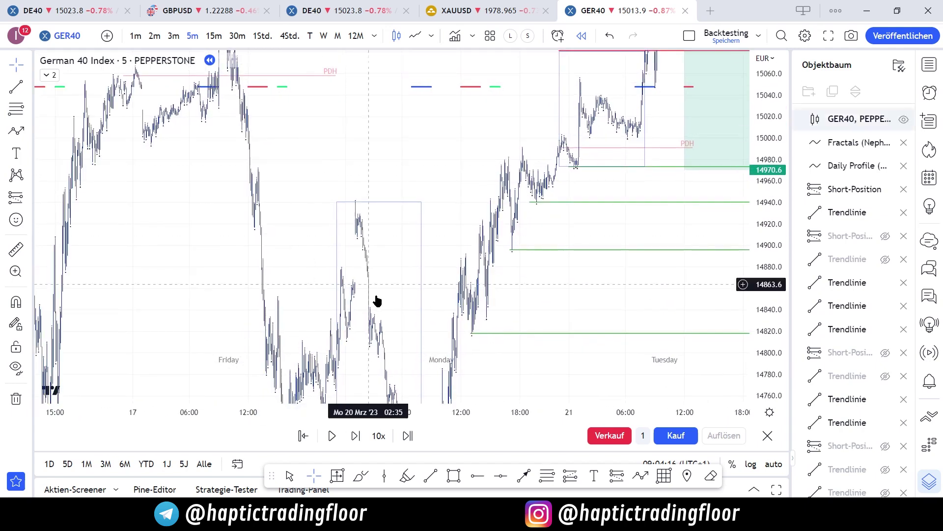
scroll(377, 301, "up", 3)
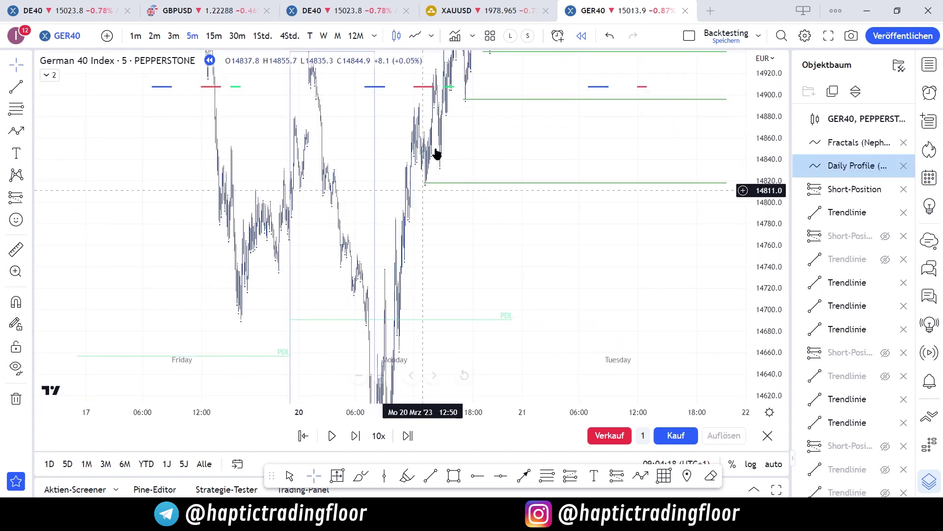
left_click_drag(437, 154, 290, 226)
scroll(290, 215, "up", 3)
left_click_drag(224, 212, 241, 308)
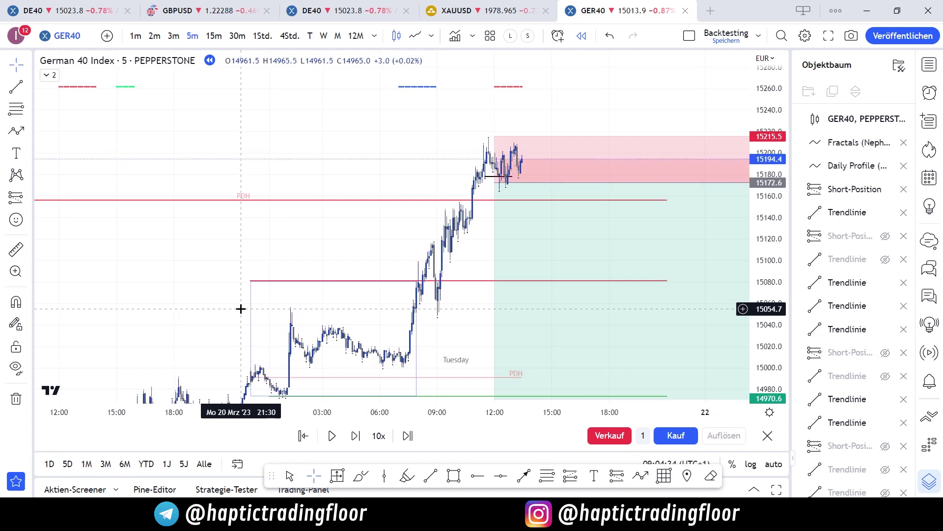
left_click_drag(331, 280, 271, 235)
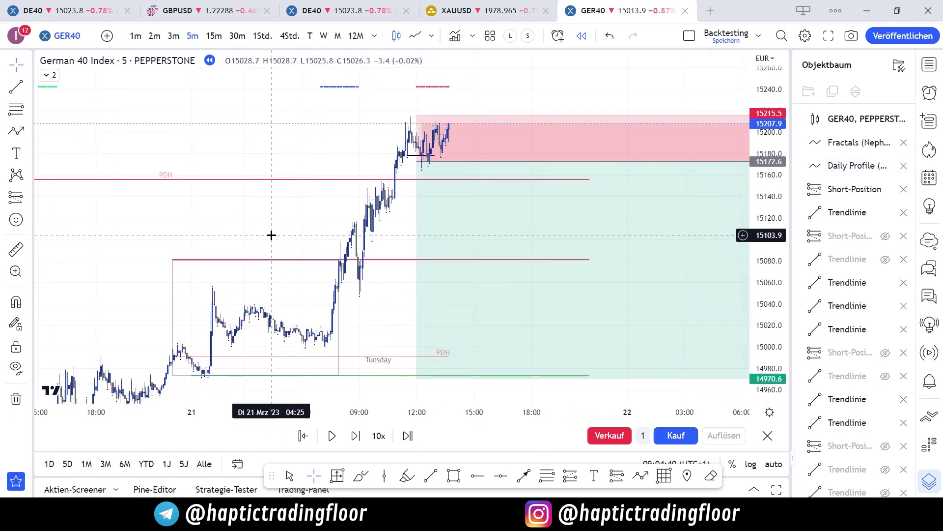
- On the 1-hour chart, draw a green horizontal line at about 15000 from the 21 March swing low to about 21:00
left_click(262, 35)
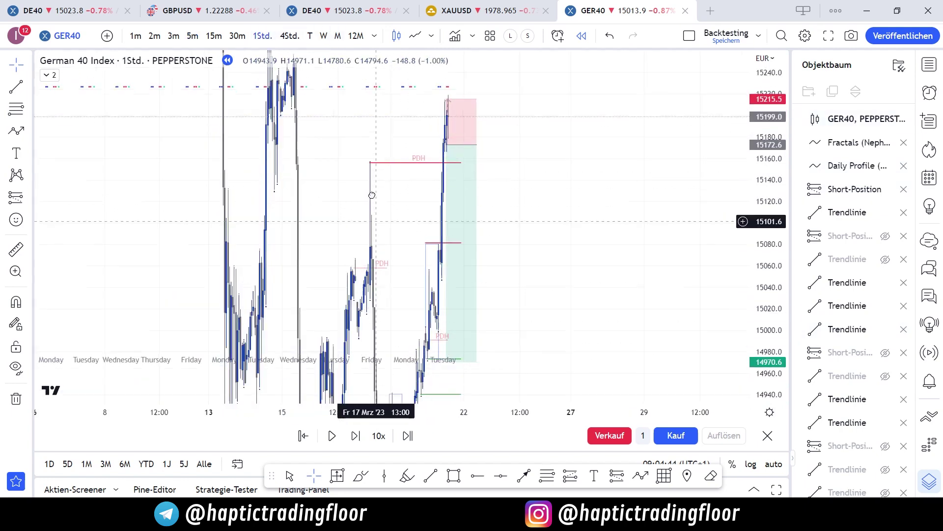
left_click_drag(371, 196, 363, 169)
scroll(476, 238, "up", 3)
left_click_drag(528, 224, 586, 130)
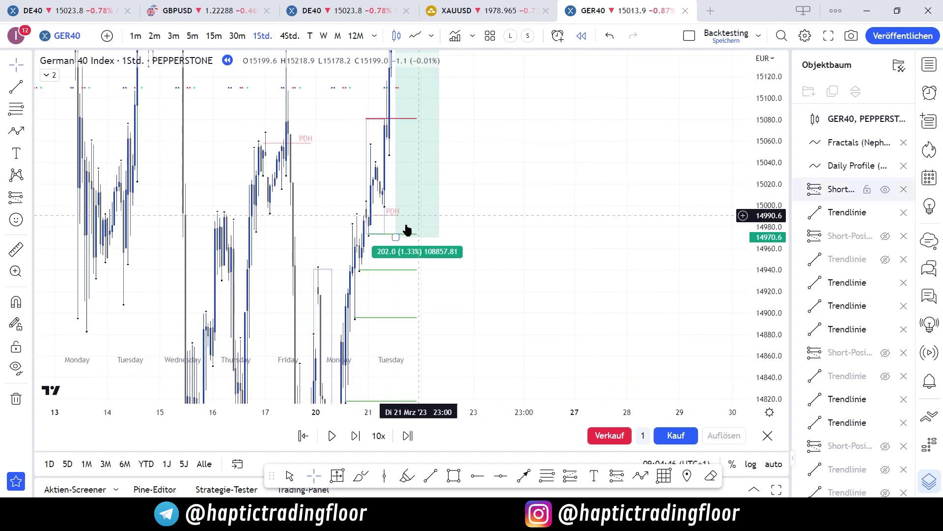
left_click(381, 234)
mouse_move(381, 235)
left_mouse_down()
mouse_move(377, 217)
mouse_move(424, 211)
mouse_move(385, 208)
left_mouse_up()
left_click_drag(471, 209, 417, 208)
left_click_drag(518, 180, 545, 254)
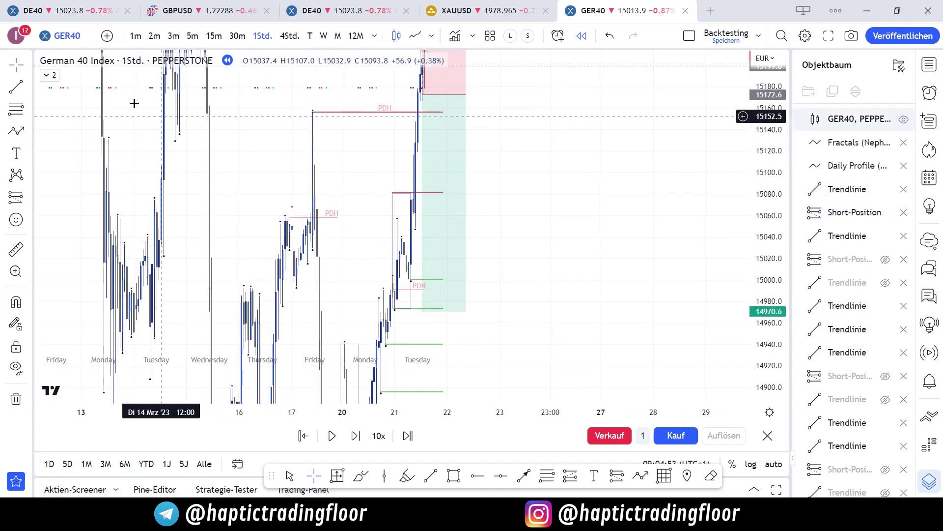
- On the 1-hour chart, draw a green horizontal line at 15048.4 from the 21 March swing low to 21:00
left_click(11, 91)
left_click(415, 227)
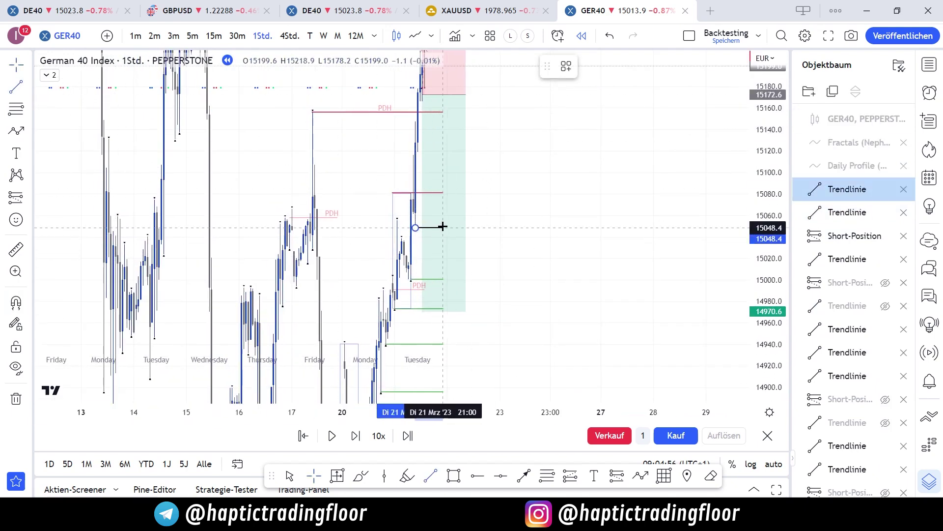
left_click(443, 227)
left_click(590, 66)
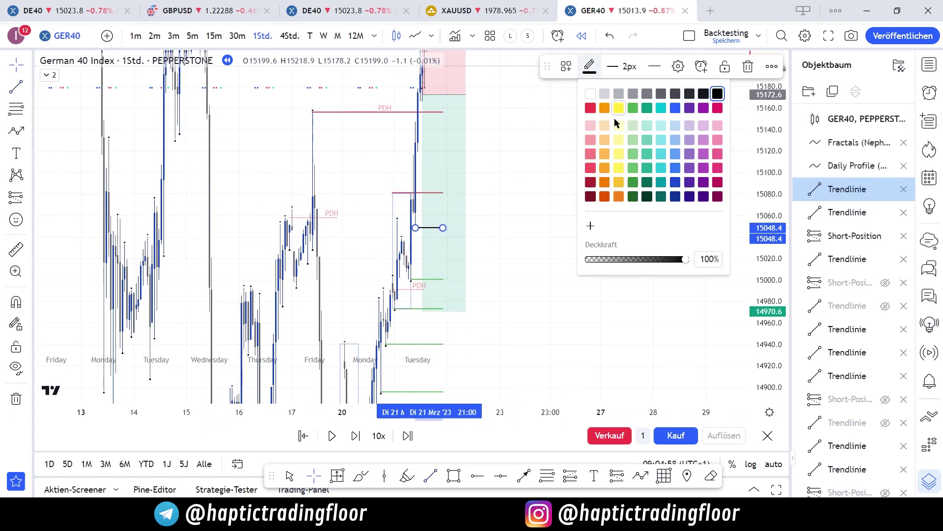
left_click(633, 181)
left_click(610, 185)
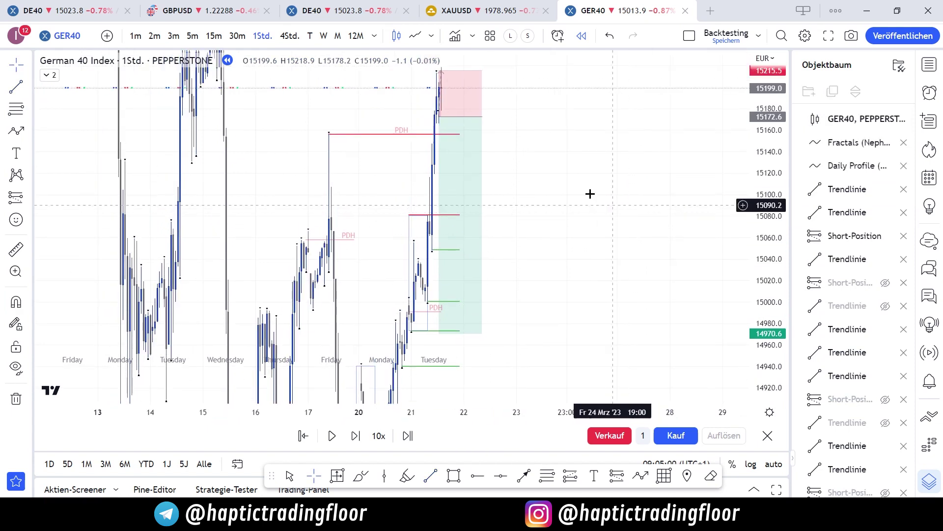
- Return to the 5-minute chart, shorten the short position's time span to just past its stop-out, and hide the position
left_click(192, 36)
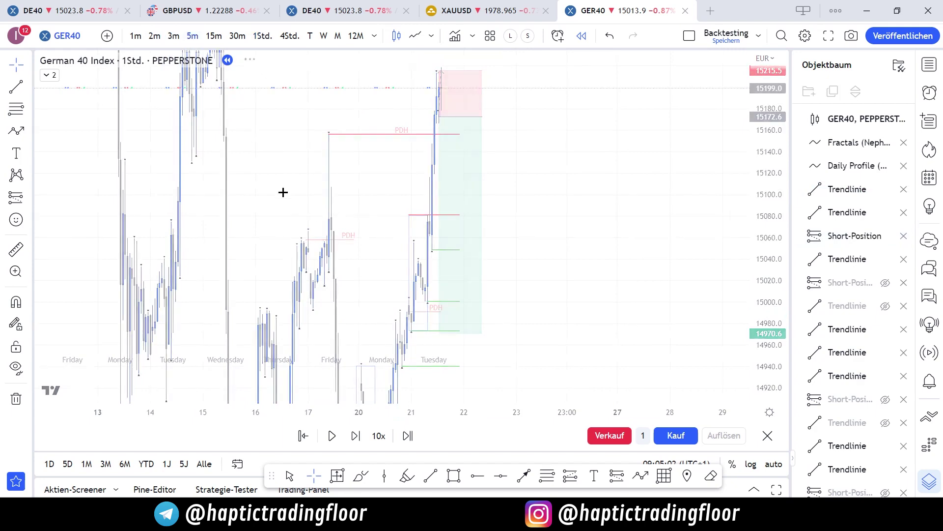
scroll(257, 148, "down", 4)
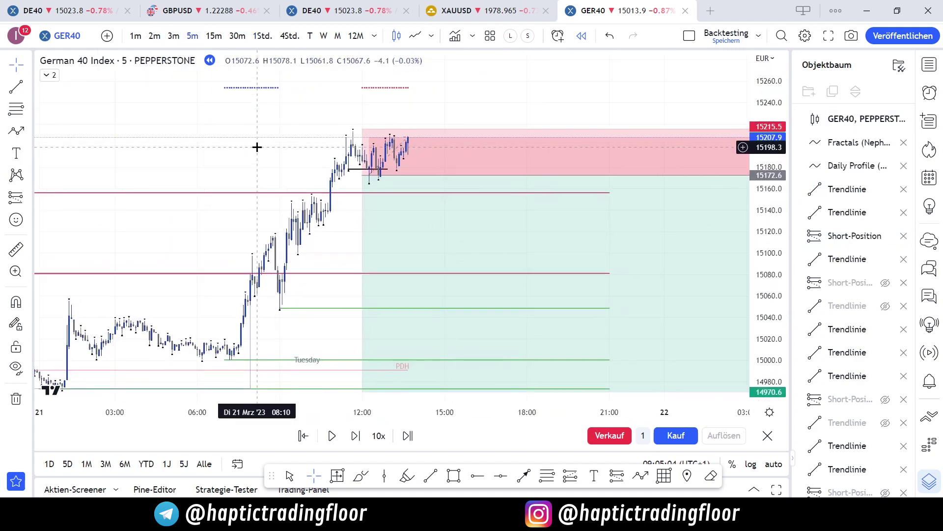
left_click_drag(277, 148, 67, 105)
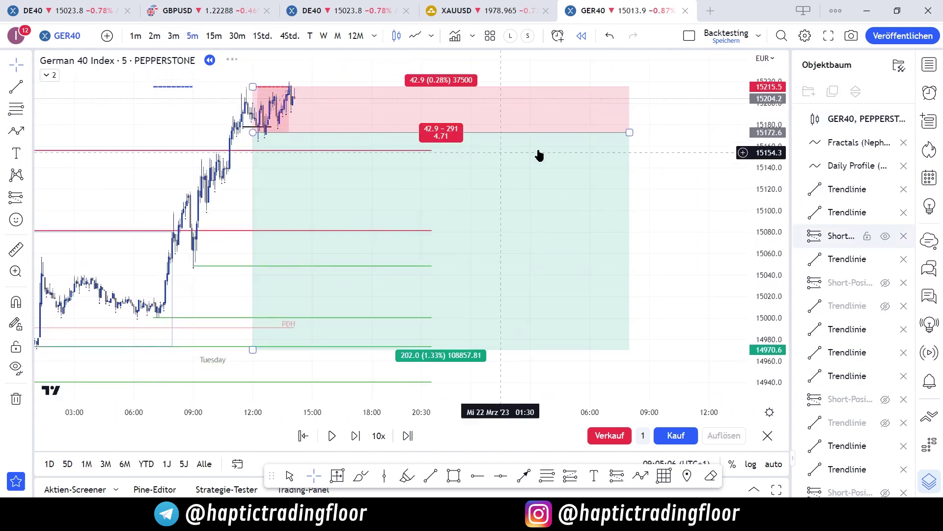
left_click_drag(634, 131, 299, 133)
left_click_drag(376, 134, 510, 169)
left_click(886, 237)
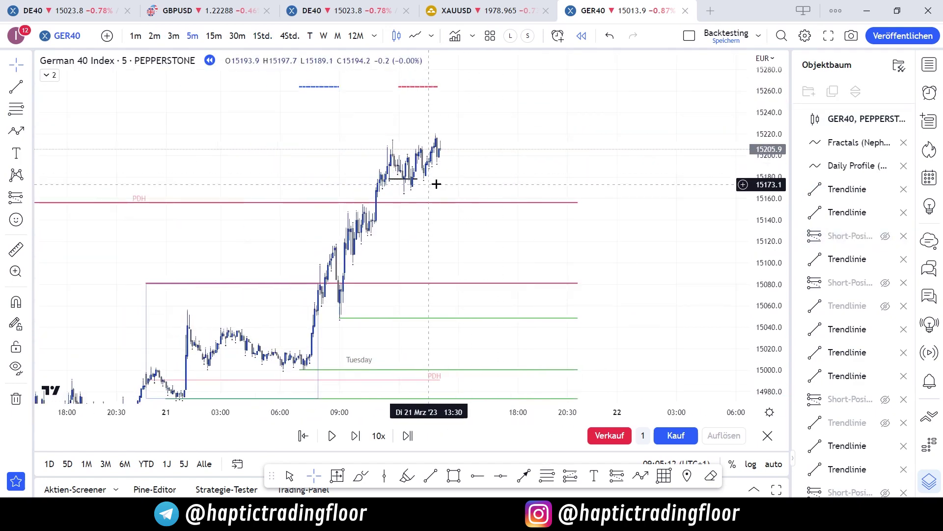
- Advance the 5-minute replay to about the 14:45 bar of 21 March
left_click_drag(781, 240, 792, 130)
scroll(454, 142, "up", 1)
left_click_drag(463, 165, 469, 175)
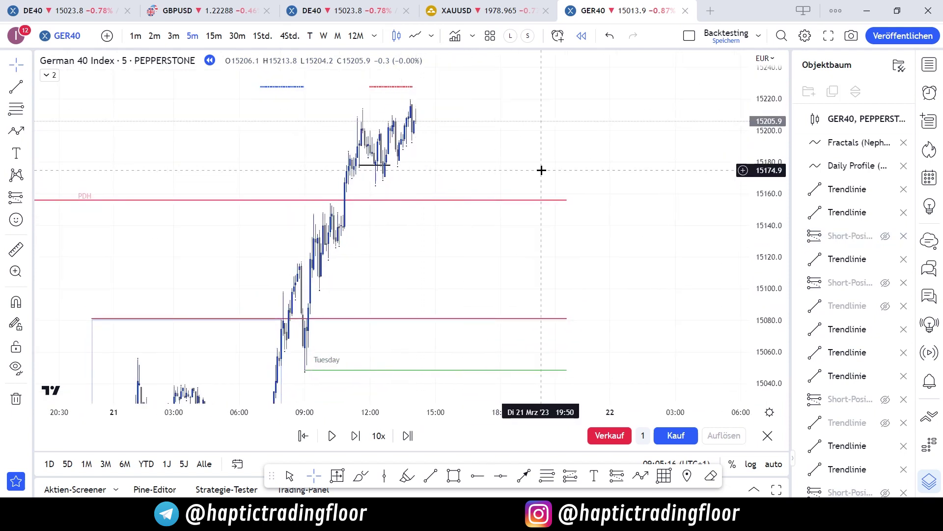
key("shift+Right")
key("shift+Right")
key("shift+Right")
key("shift+Right")
key("shift+Right")
key("shift+Right")
key("shift+Right")
key("shift+Right")
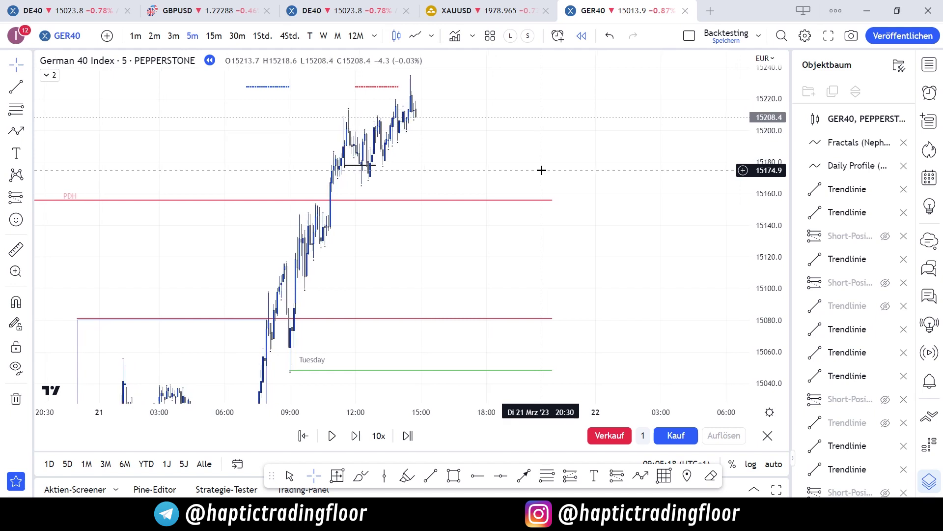
- Hide the short black structure line beneath the midday highs of 21 March
left_click_drag(498, 141, 507, 155)
scroll(497, 157, "up", 1)
left_click_drag(345, 182, 343, 186)
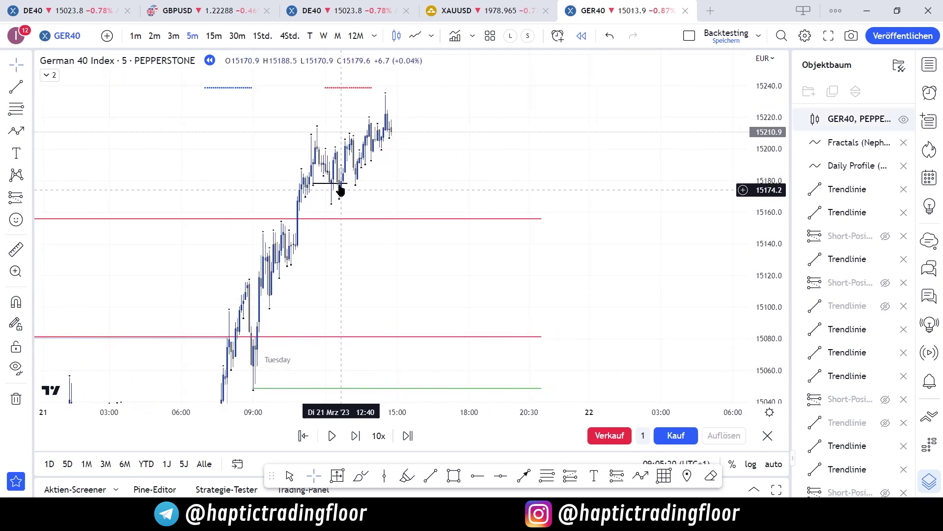
left_click(344, 185)
left_click(885, 259)
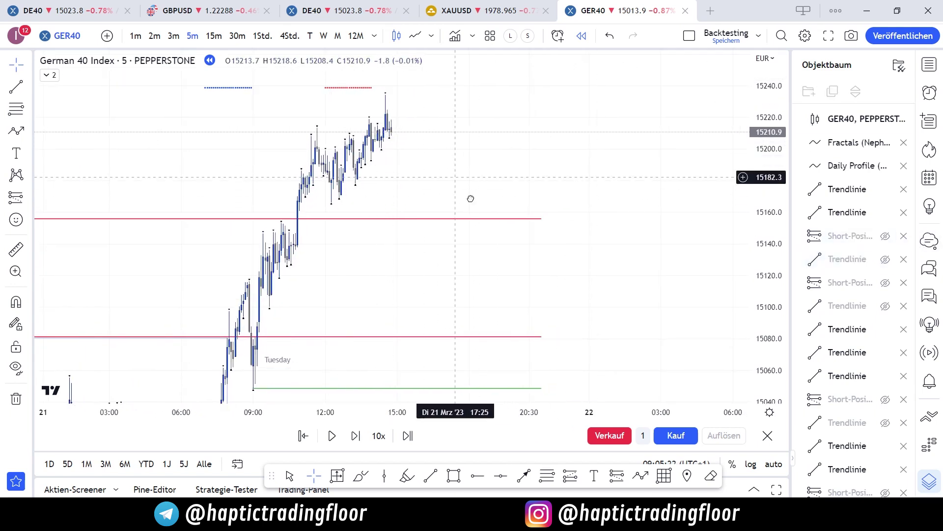
- Continue the replay to the 15:15 bar and draw a black horizontal line at about 15223 from the latest swing low to about 16:40
left_click_drag(786, 219, 782, 180)
left_click_drag(466, 160, 504, 204)
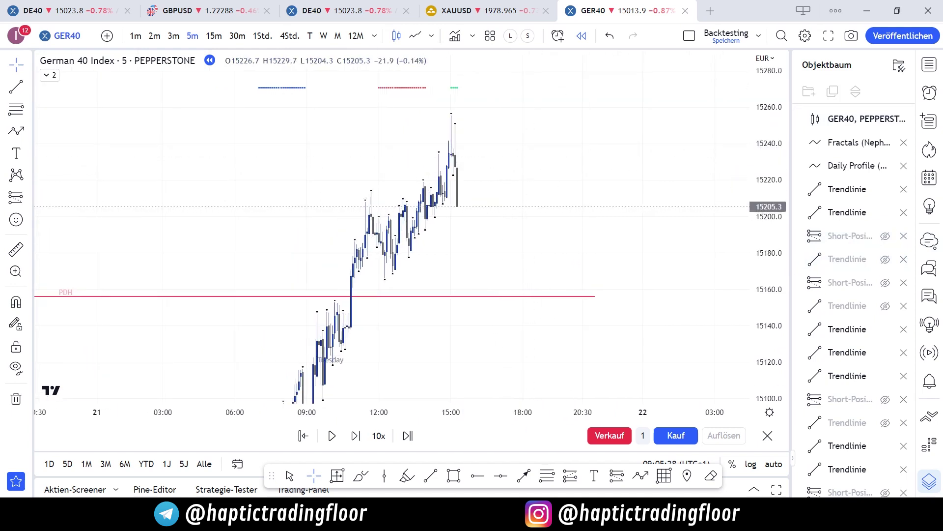
left_click(16, 87)
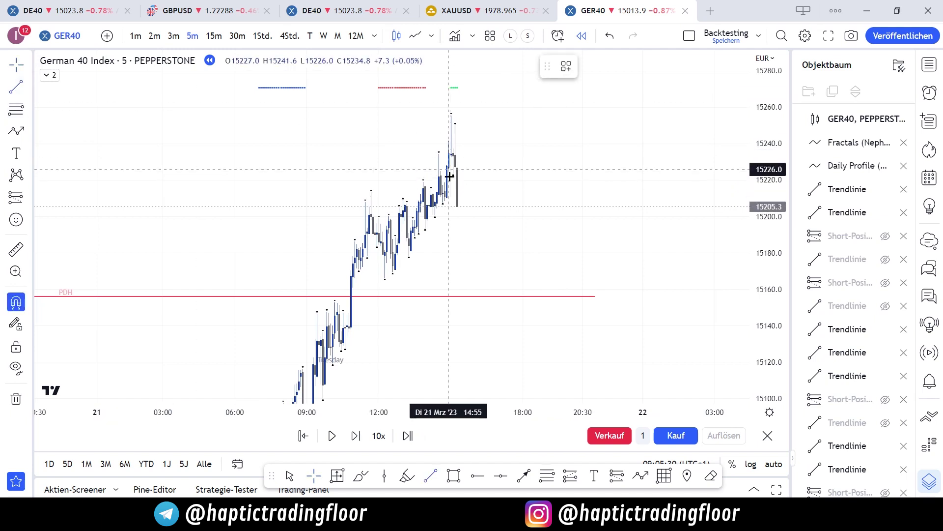
left_click_drag(453, 174, 491, 173)
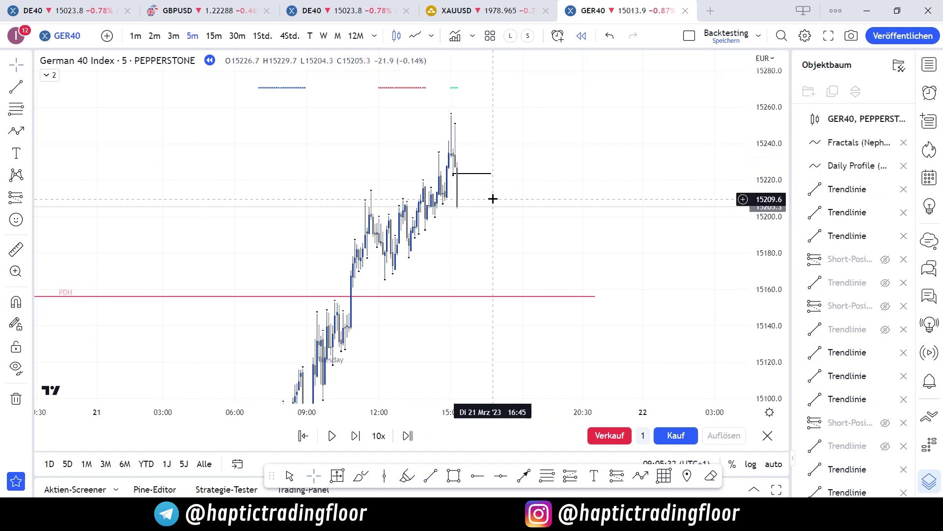
- Place a short position at the 15:15 bar with entry at 15205.2 and stop at 15255.5, near the day's high
left_click(13, 199)
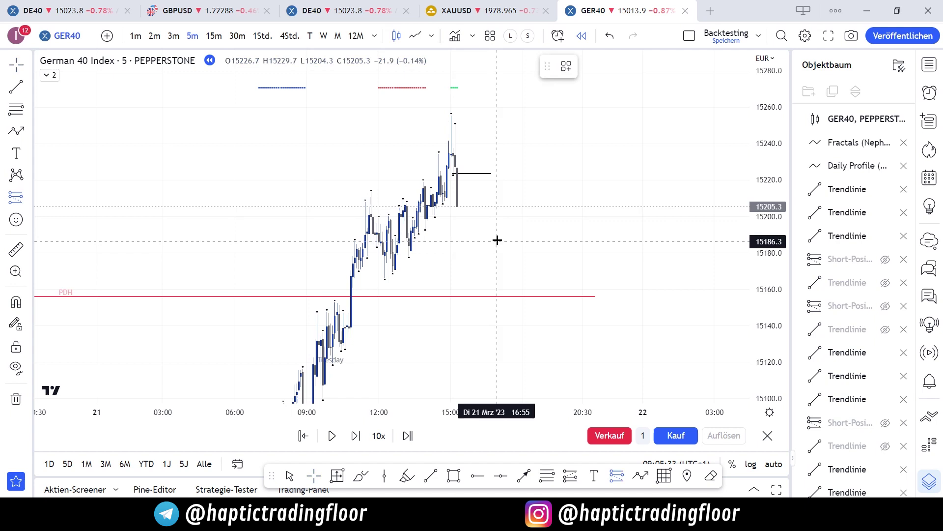
left_click(458, 207)
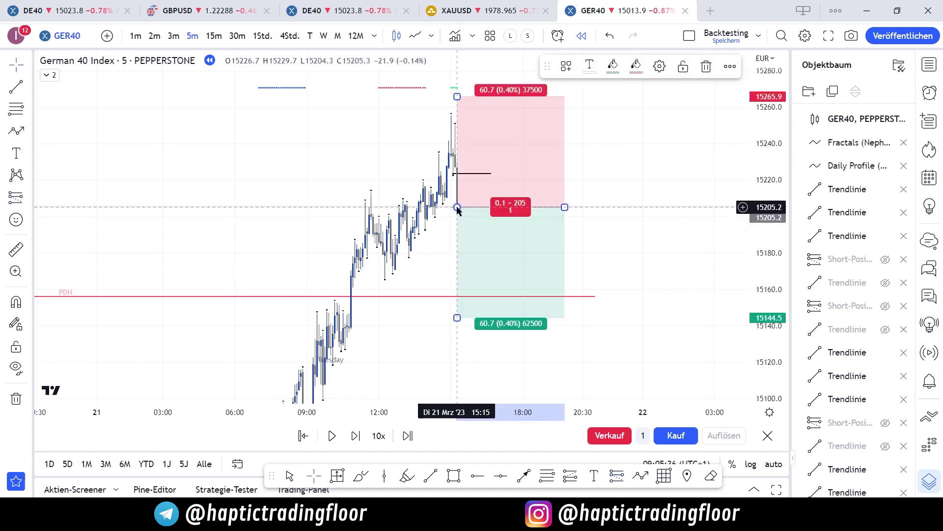
left_click_drag(456, 129, 456, 138)
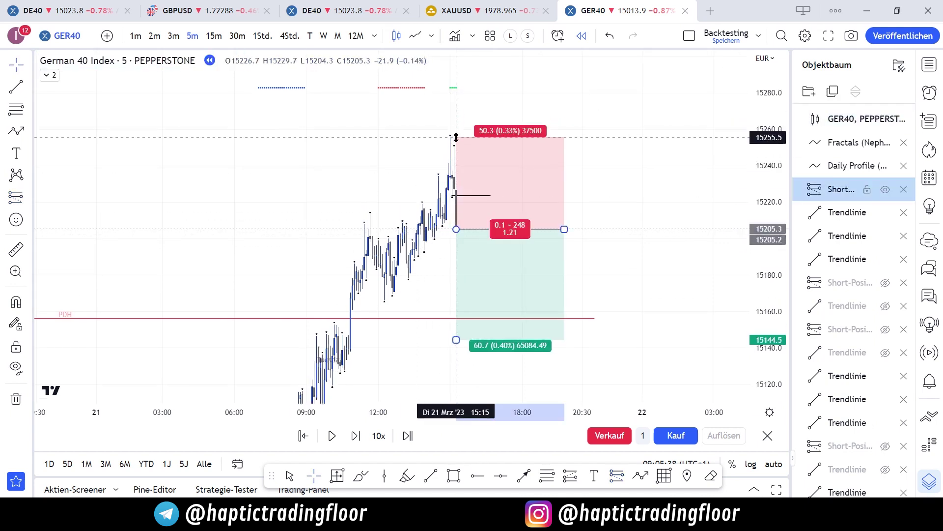
- Using the 1-hour chart, set the new short position's target at 14999.0, at the green line near 15000
left_click_drag(368, 148, 362, 84)
left_click_drag(379, 174, 365, 34)
scroll(430, 143, "down", 4)
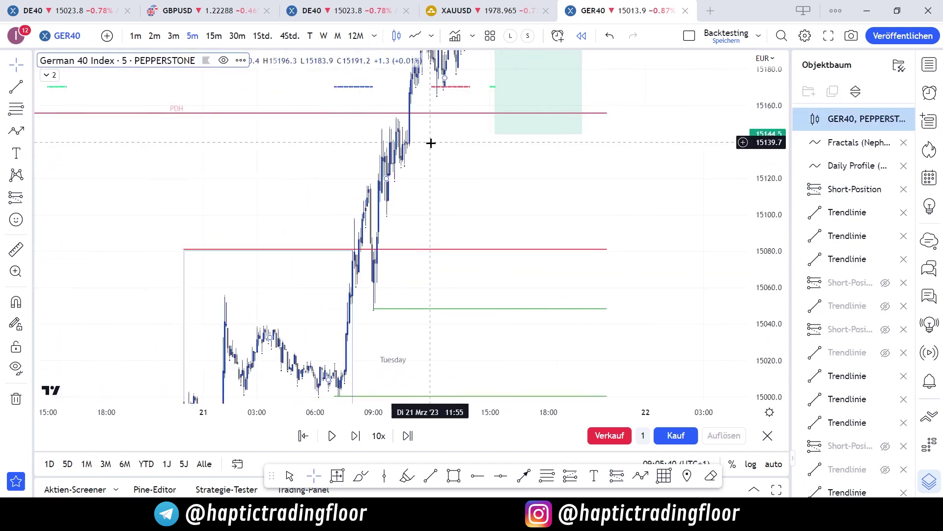
left_click_drag(434, 142, 392, 118)
left_click_drag(762, 133, 757, 290)
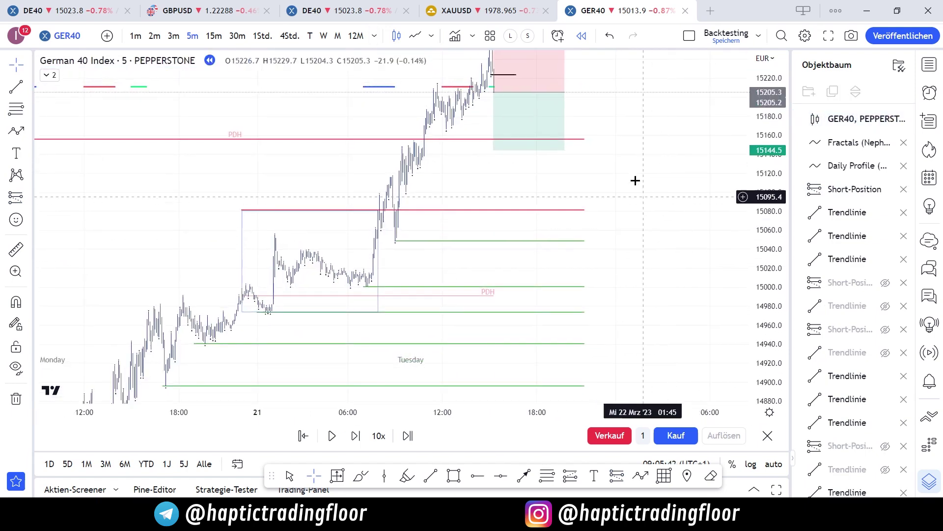
left_click(491, 143)
left_click_drag(491, 147, 474, 276)
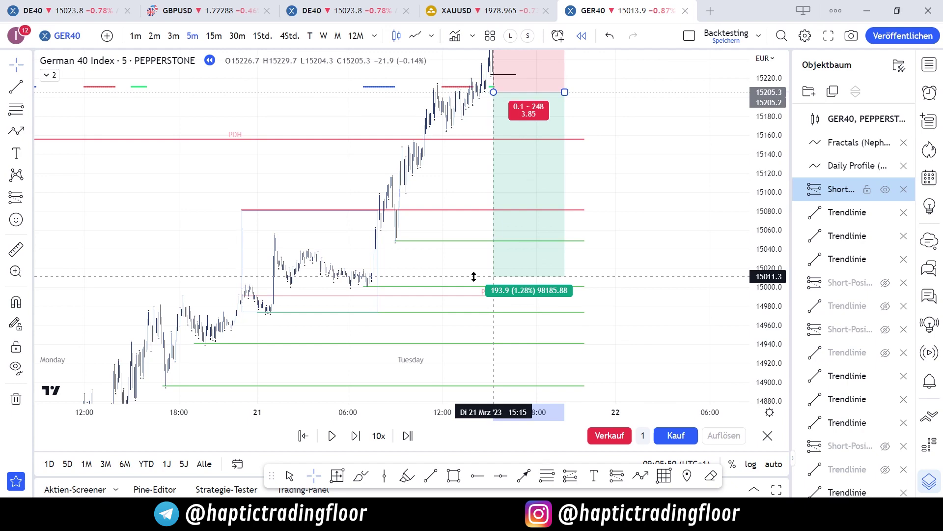
left_click(262, 36)
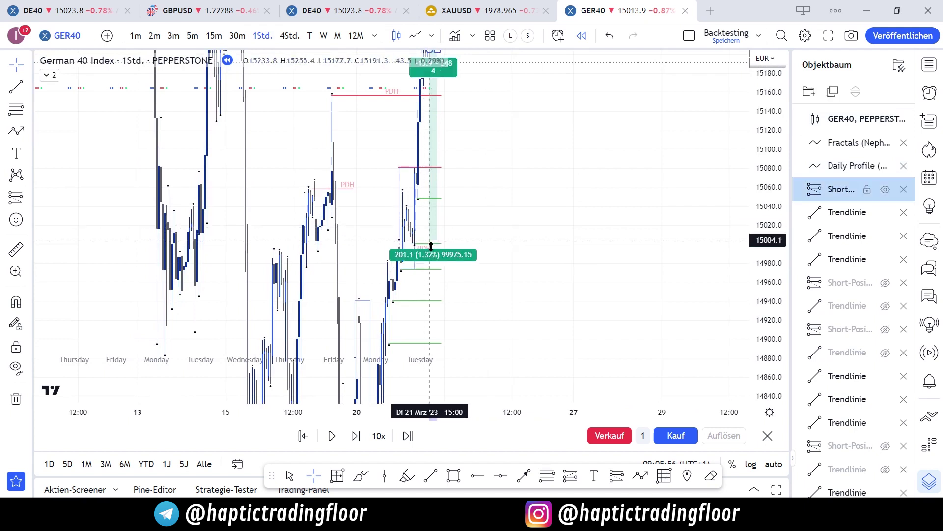
left_click_drag(521, 239, 521, 207)
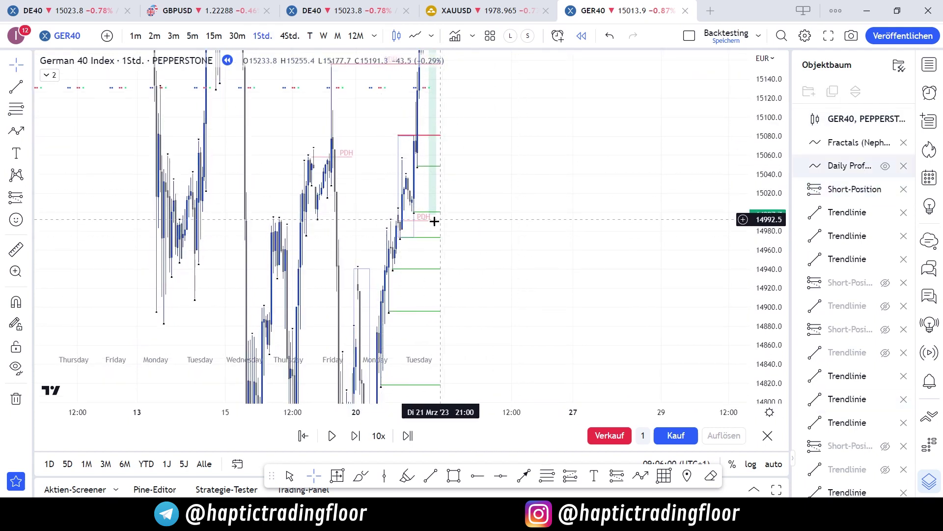
left_click(427, 236)
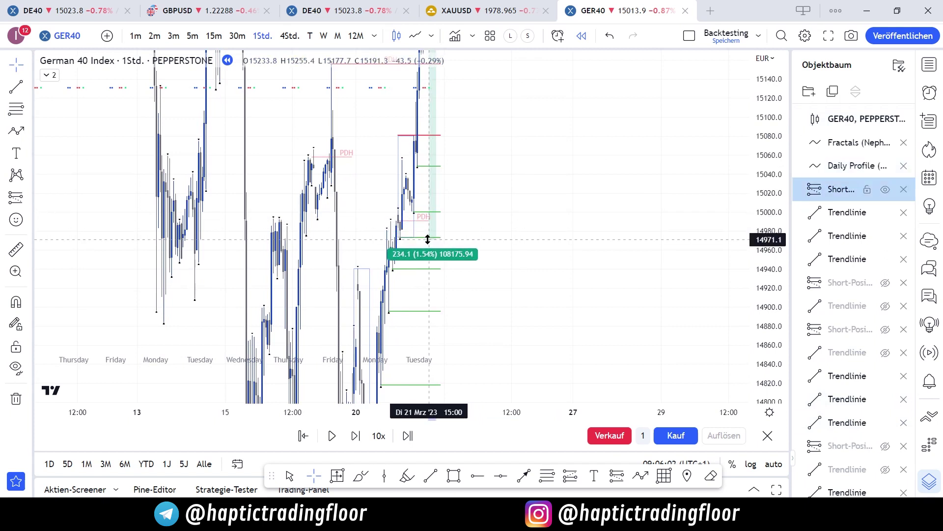
left_click_drag(427, 239, 428, 213)
- Return to the 5-minute chart and advance the replay to about the 19:20 bar of 21 March
left_click(193, 37)
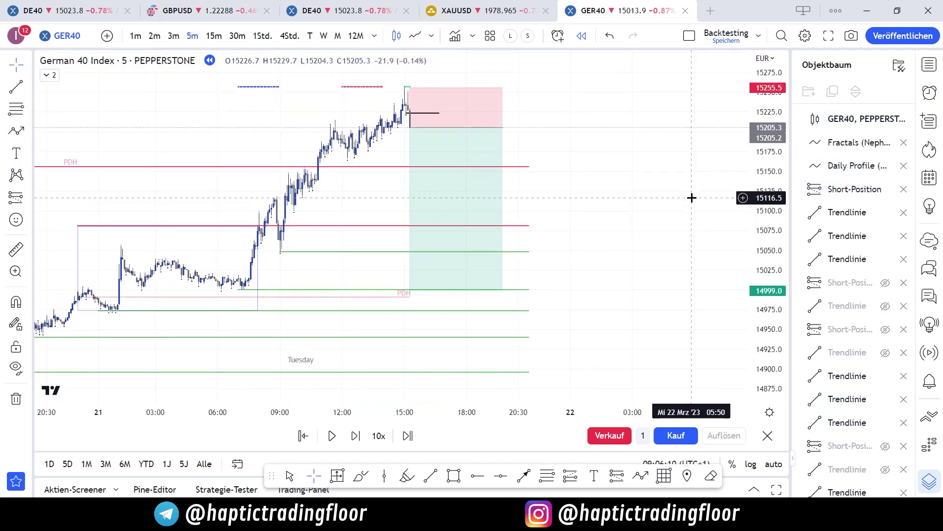
key("shift+Right")
key("shift+Right")
key("shift+Right")
key("shift+Right")
key("shift+Right")
key("shift+Right")
key("shift+Right")
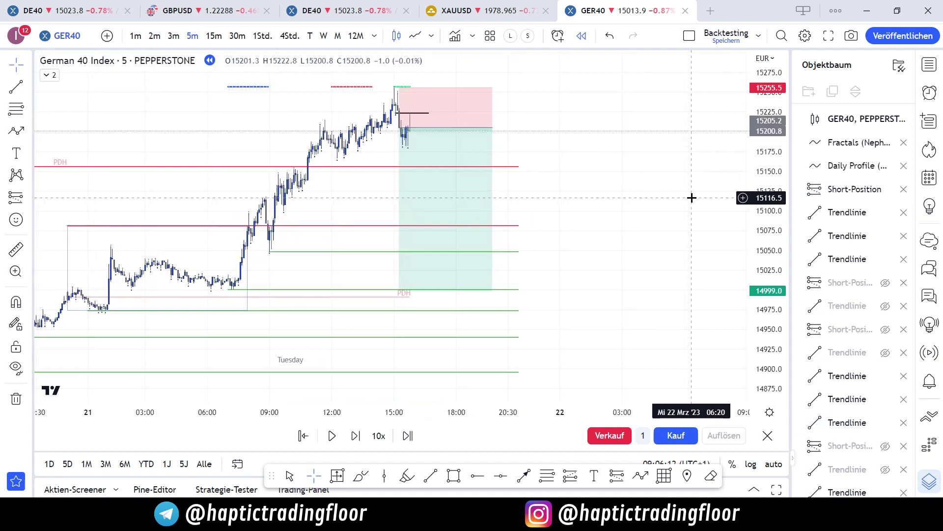
key("shift+Right")
key("shift+Right")
key("shift+Right")
key("shift+Right")
key("shift+Right")
key("shift+Right")
key("shift+Right")
key("shift+Right")
key("shift+Right")
key("shift+Right")
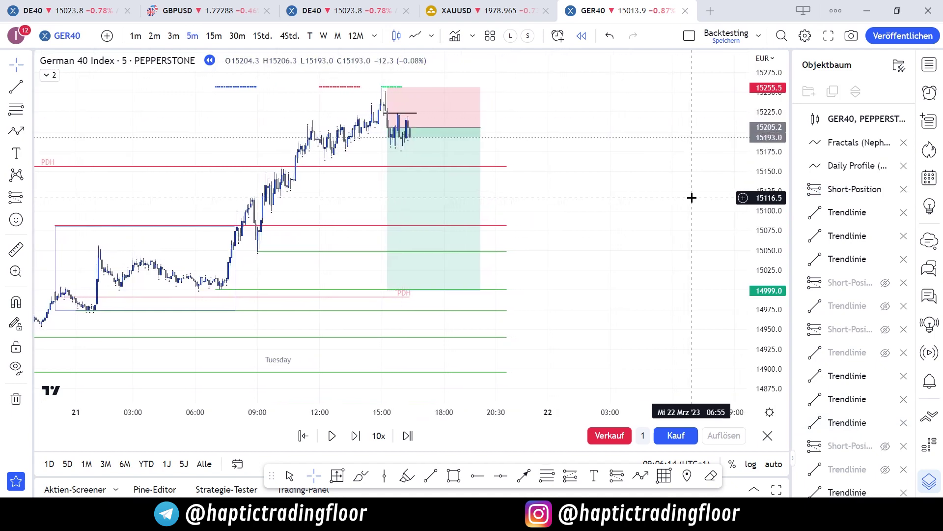
key("shift+Right")
key("shift+Right")
key("shift+Right")
key("shift+Right")
key("shift+Right")
key("shift+Right")
key("shift+Right")
key("shift+Right")
key("shift+Right")
key("shift+Right")
key("shift+Right")
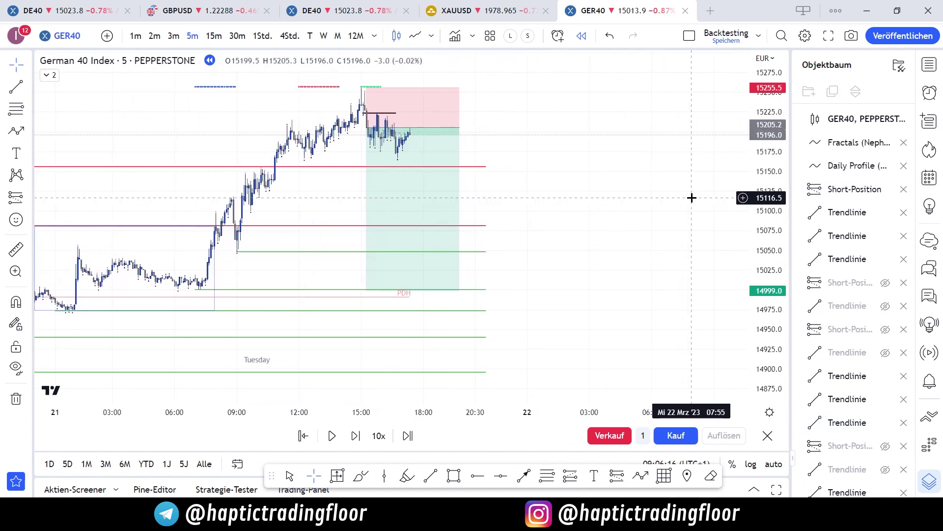
key("shift+Right")
key("shift+Right")
key("shift+Right")
key("shift+Right")
key("shift+Right")
key("shift+Right")
key("shift+Right")
key("shift+Right")
key("shift+Right")
key("shift+Right")
key("shift+Right")
key("shift+Right")
key("shift+Right")
key("shift+Right")
key("shift+Right")
key("shift+Right")
key("shift+Right")
key("shift+Right")
key("shift+Right")
key("shift+Right")
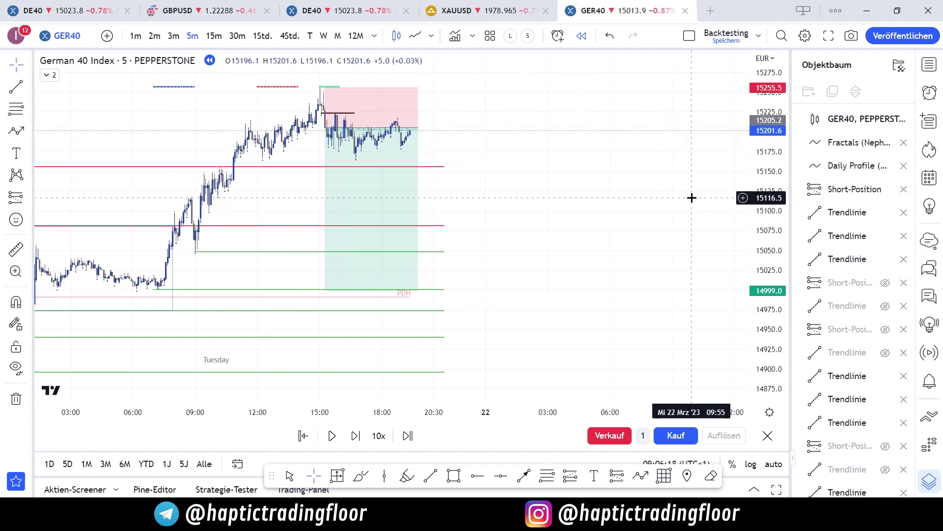
- On the 1-hour chart, extend the short position to about 12:00 on 22 March and draw a green line at about 15167 beneath the latest swing low
left_click(257, 37)
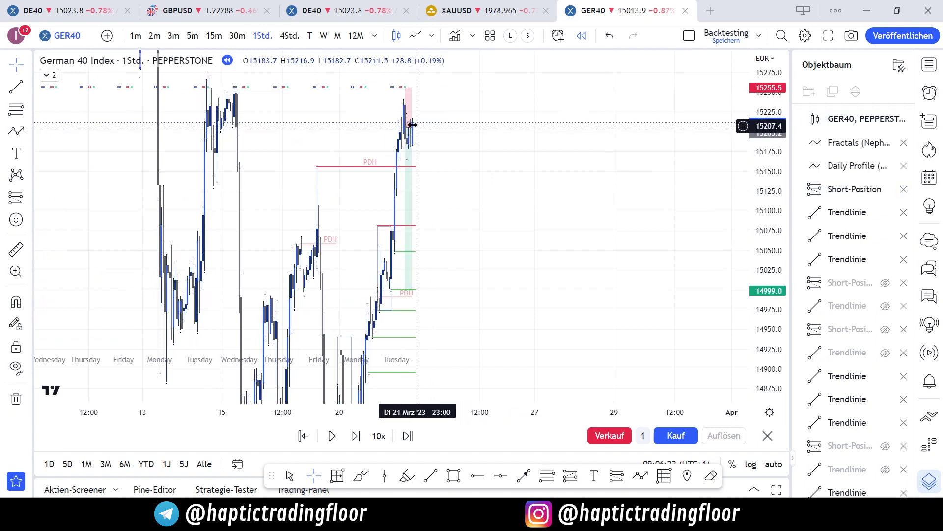
left_click_drag(412, 126, 480, 128)
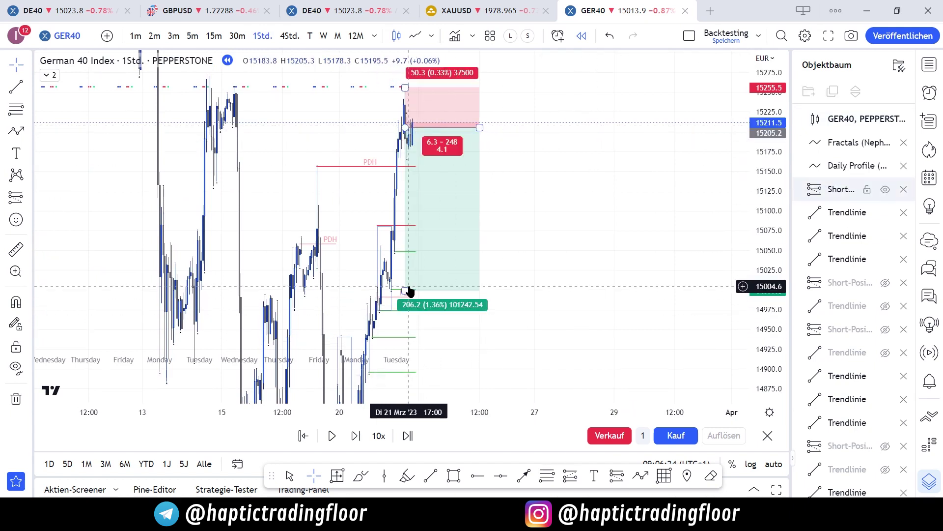
left_click(399, 252)
left_click_drag(400, 256, 428, 112)
left_click_drag(605, 125, 663, 200)
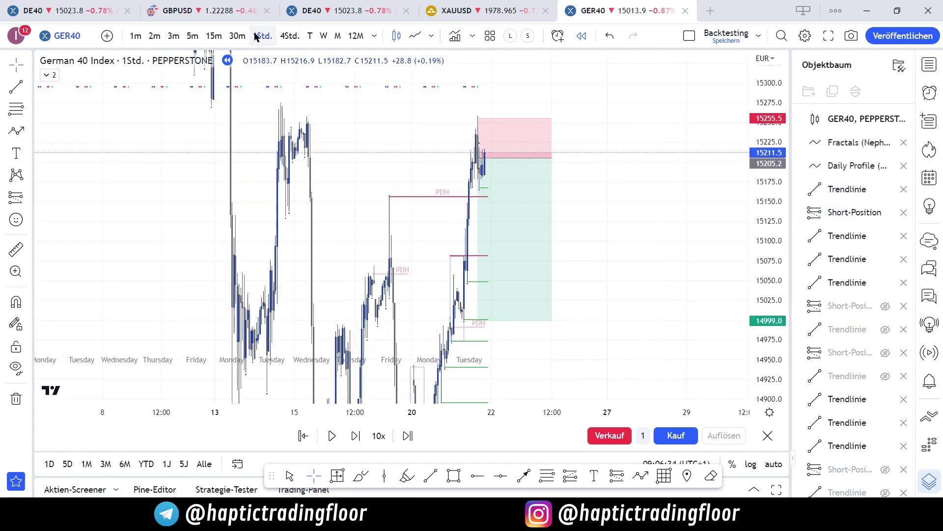
- Return to the 5-minute chart and advance the replay to about 21:00 on 21 March to evaluate the short position
left_click(191, 36)
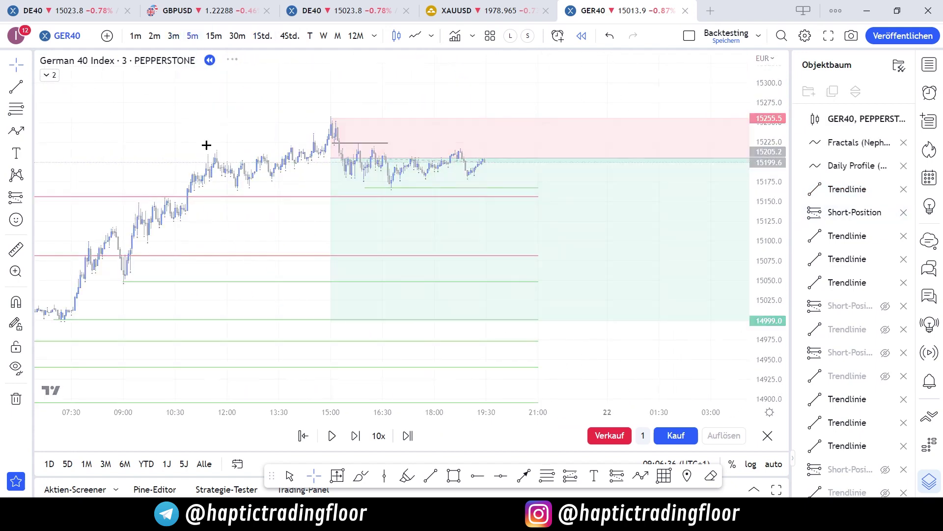
scroll(272, 203, "down", 2)
left_click_drag(235, 191, 179, 184)
scroll(200, 183, "up", 3)
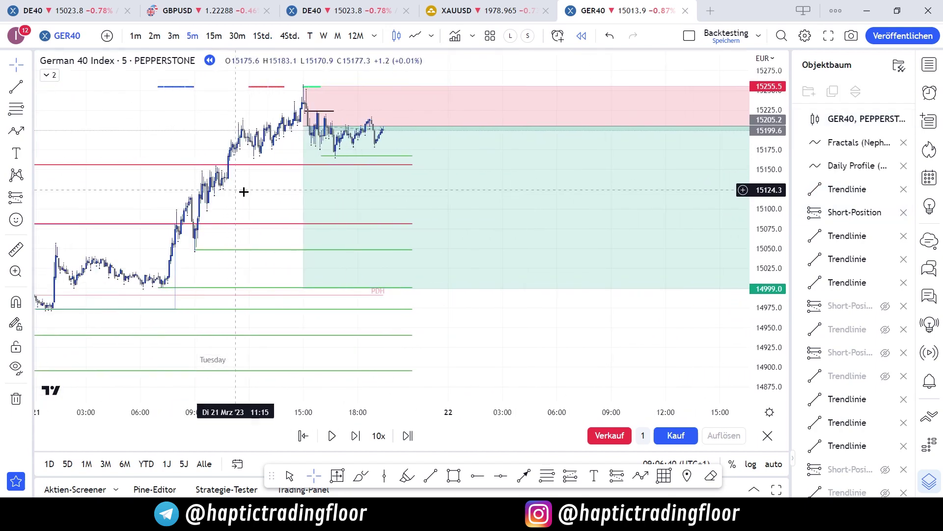
key("shift+Right")
key("shift+Right")
key("shift+Right")
key("shift+Right")
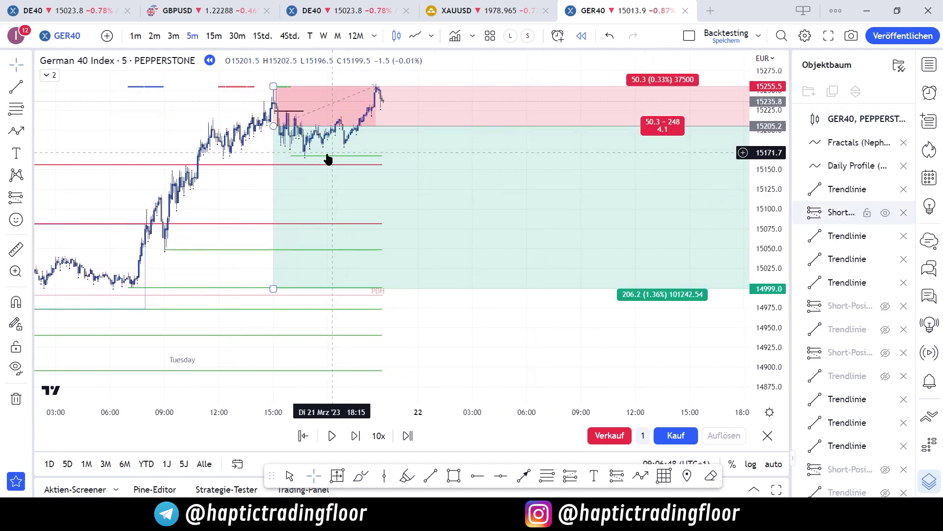
scroll(333, 170, "down", 1)
left_click_drag(263, 155, 152, 152)
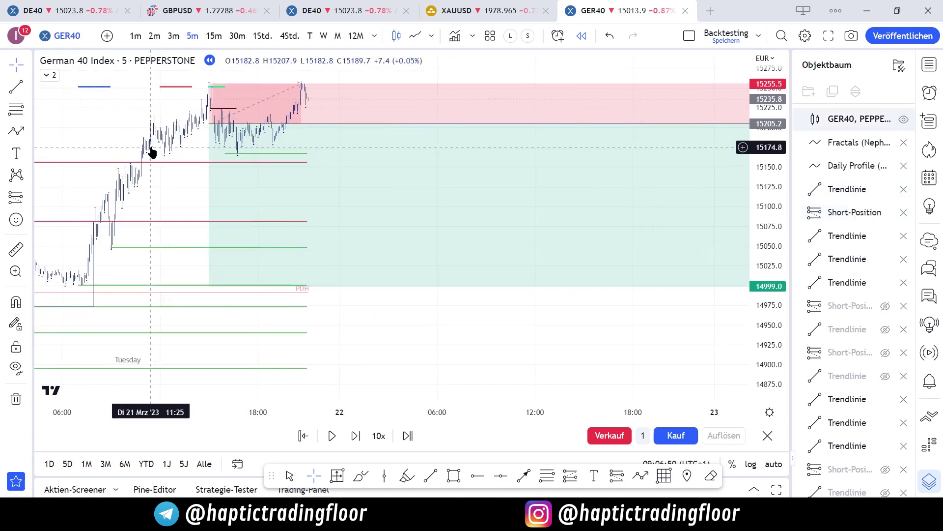
- Examine the short position against the 21 March price action and the marked levels on the 5-minute chart
scroll(152, 152, "down", 2)
scroll(246, 144, "down", 6)
left_click_drag(369, 128, 229, 147)
left_click(670, 142)
left_click_drag(669, 142, 541, 158)
scroll(460, 156, "up", 3)
scroll(541, 157, "up", 3)
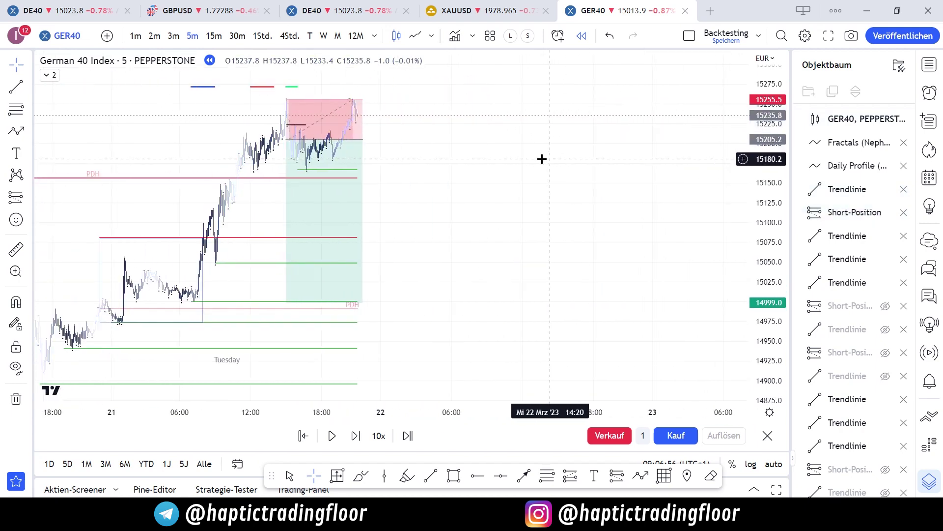
scroll(379, 155, "up", 3)
left_click_drag(339, 156, 556, 199)
scroll(555, 198, "up", 5)
left_click_drag(395, 186, 632, 179)
scroll(618, 189, "down", 1)
scroll(632, 179, "down", 1)
left_click_drag(600, 123, 591, 91)
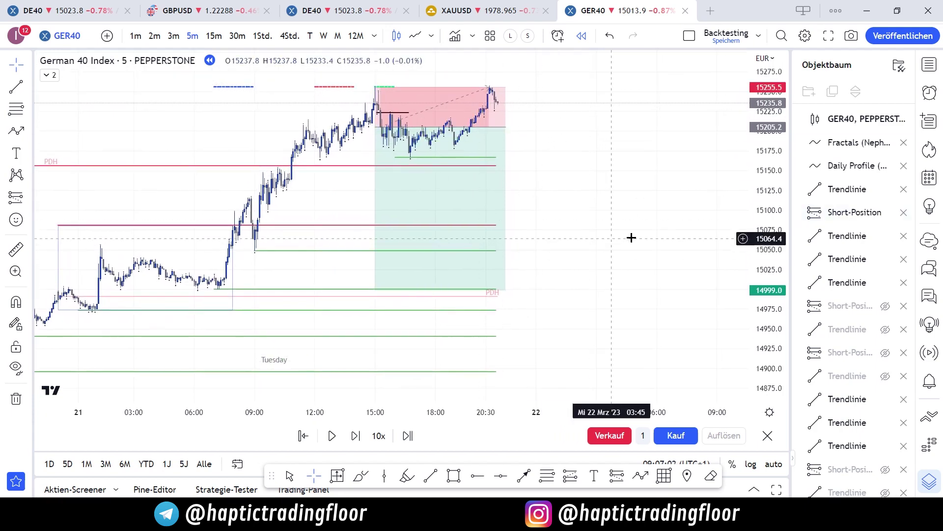
- Hide the latest short position and its short black trend line on the chart
left_click(886, 213)
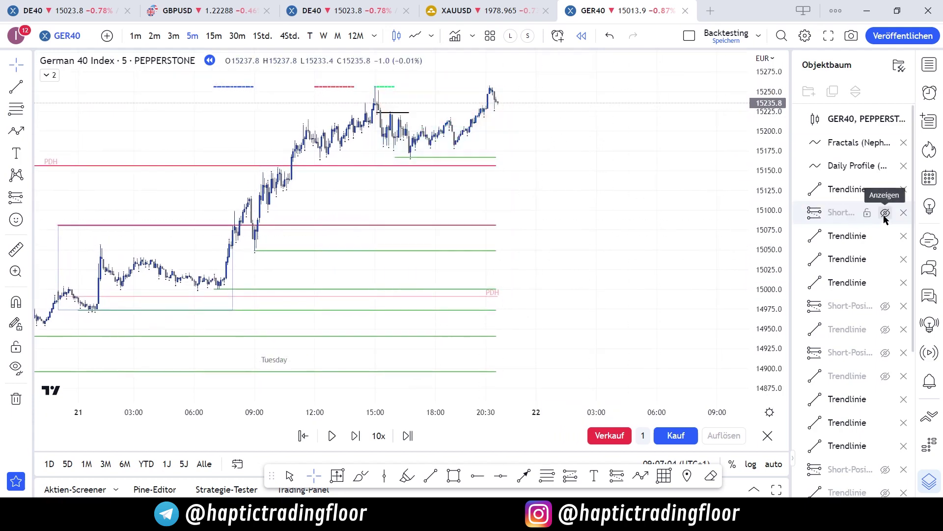
left_click(885, 237)
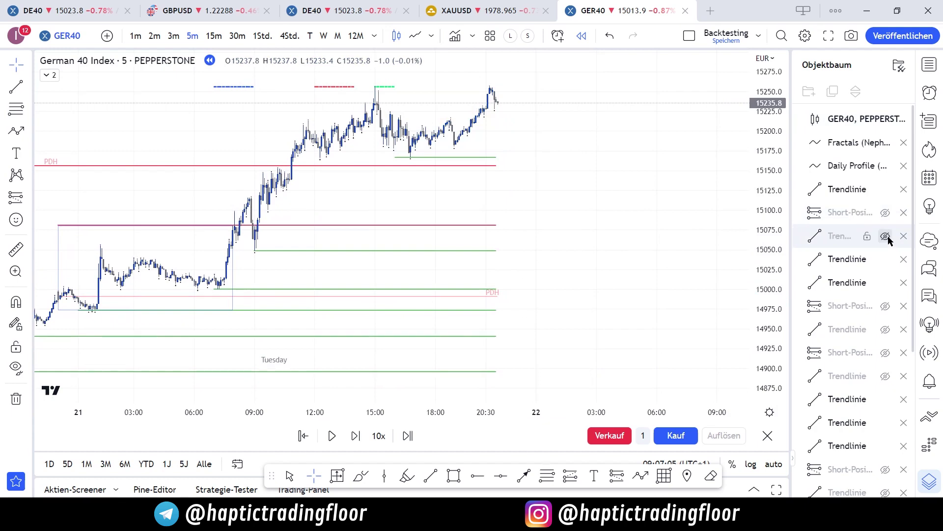
left_click(487, 157)
left_click_drag(590, 154, 603, 196)
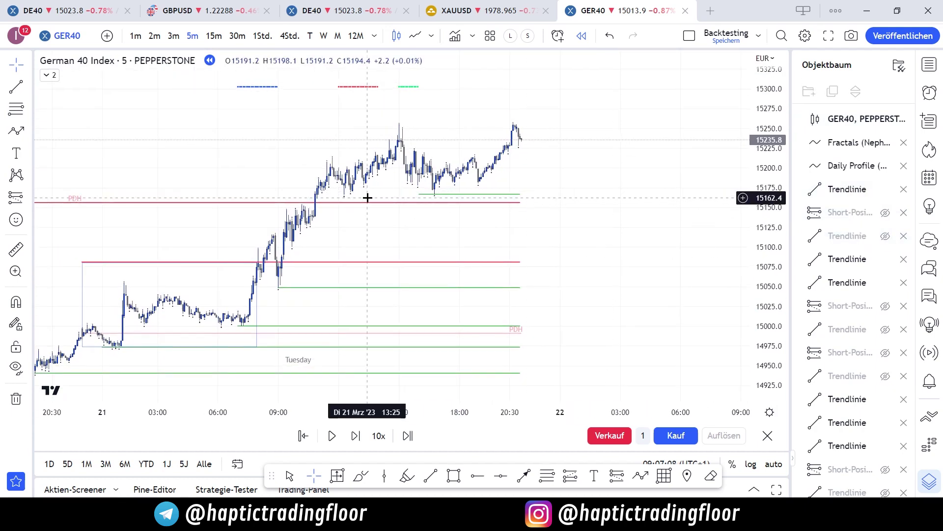
left_click_drag(361, 205, 351, 227)
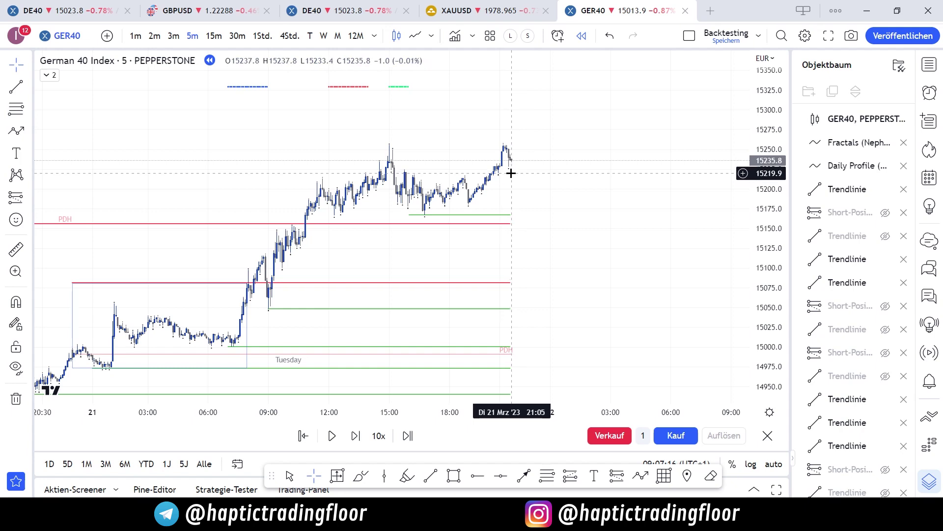
- Advance the 5-minute replay to about 22:00 on 21 March
key("shift+Right")
key("shift+Right")
key("shift+Right")
key("shift+Right")
key("shift+Right")
key("shift+Right")
key("shift+Right")
key("shift+Right")
key("shift+Right")
key("shift+Right")
key("shift+Right")
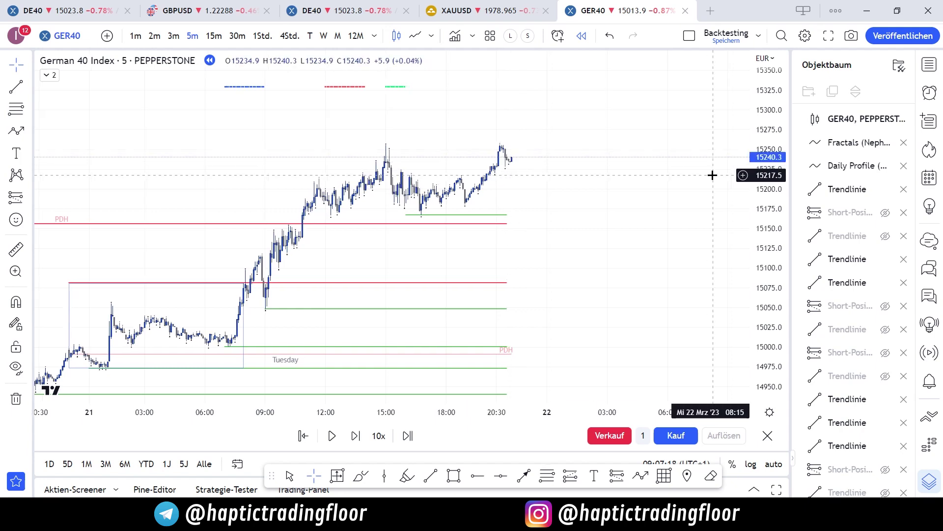
key("shift+Right")
key("shift+Right")
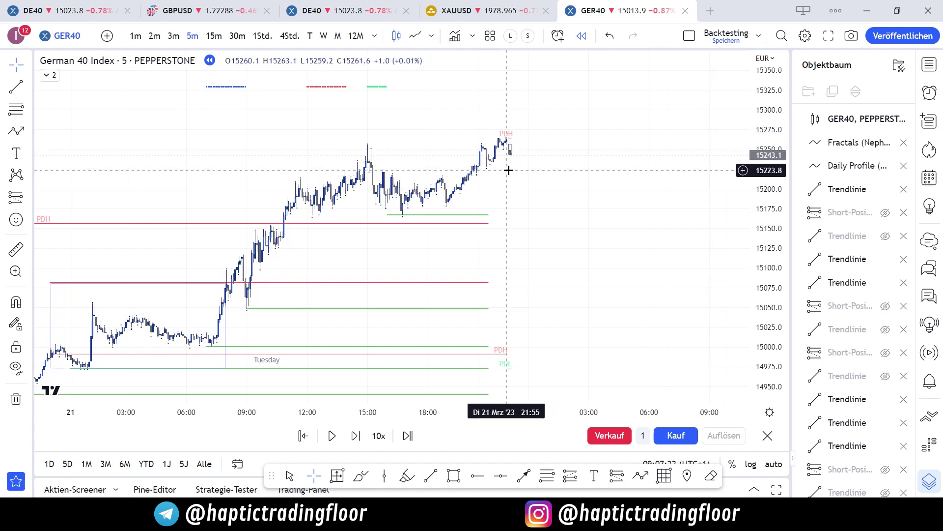
- Switch to the 1-hour chart and advance the replay to about 07:00 on 22 March to review the swing levels
left_click(263, 35)
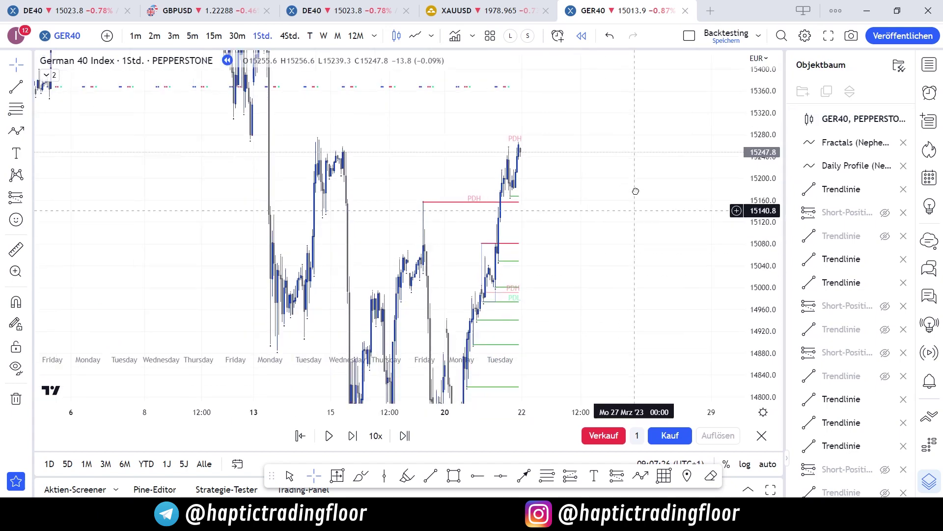
left_click(521, 214)
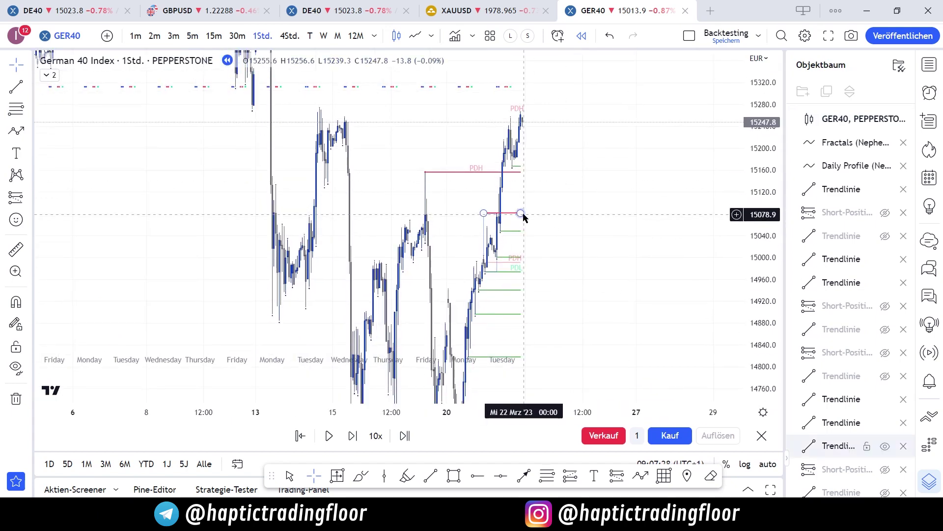
key("shift+Right")
key("shift+Right")
key("shift+Right")
key("shift+Right")
key("shift+Right")
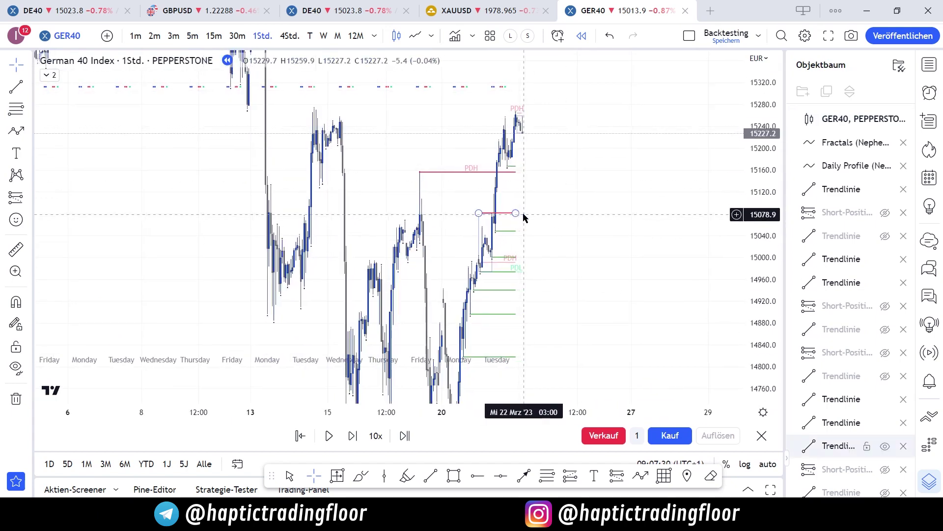
key("shift+Right")
key("shift+Right")
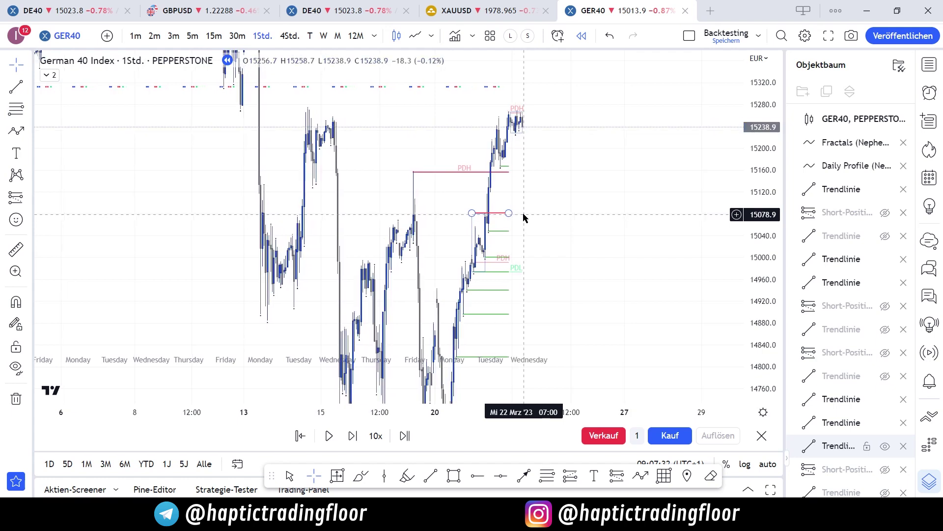
left_click(510, 194)
scroll(510, 193, "up", 4)
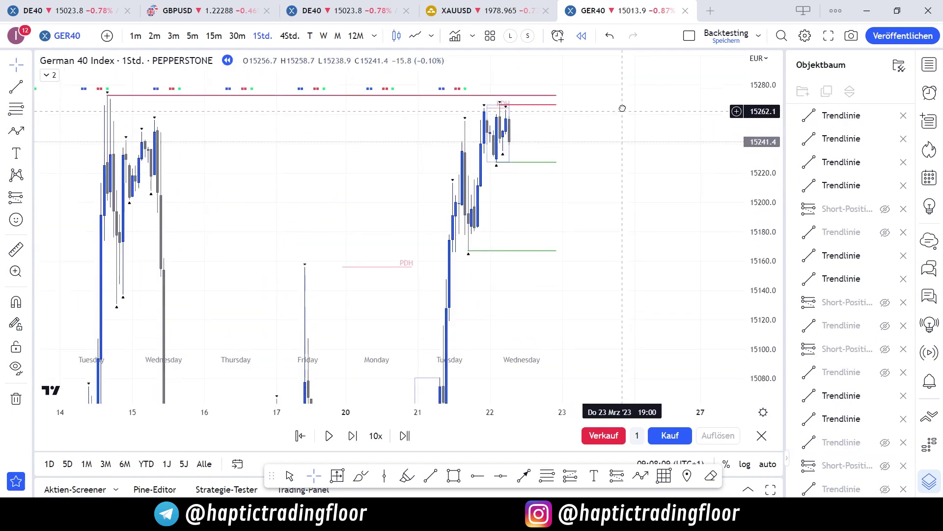
left_click_drag(633, 152, 587, 193)
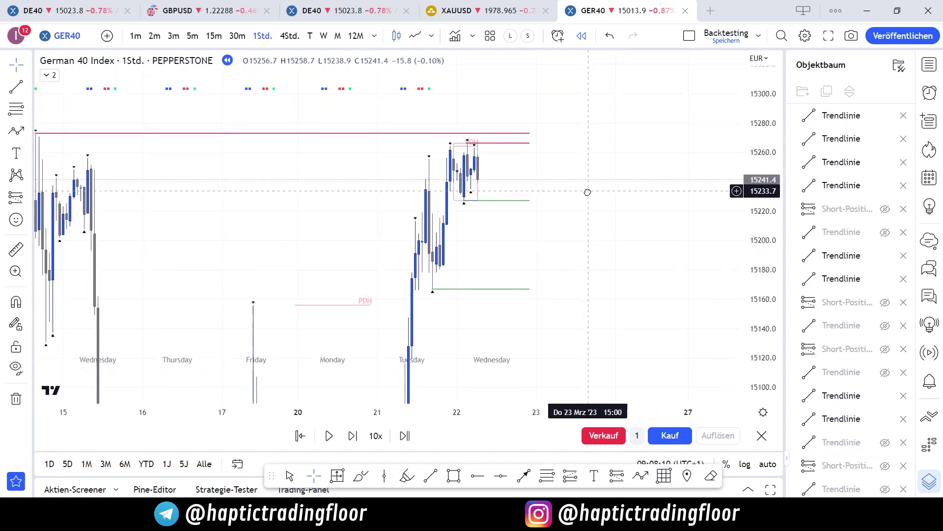
- Return to the 5-minute chart and advance the replay to about 08:00 on 22 March
left_click(192, 36)
left_click_drag(758, 309, 751, 175)
left_click_drag(589, 120, 484, 176)
scroll(515, 158, "down", 3)
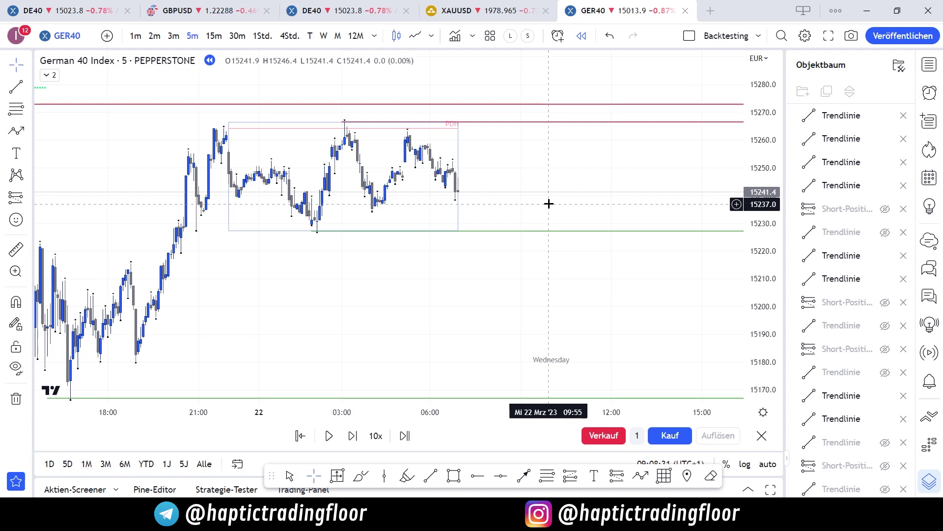
key("shift+Right")
key("shift+Right")
key("shift+Right")
key("shift+Right")
key("shift+Right")
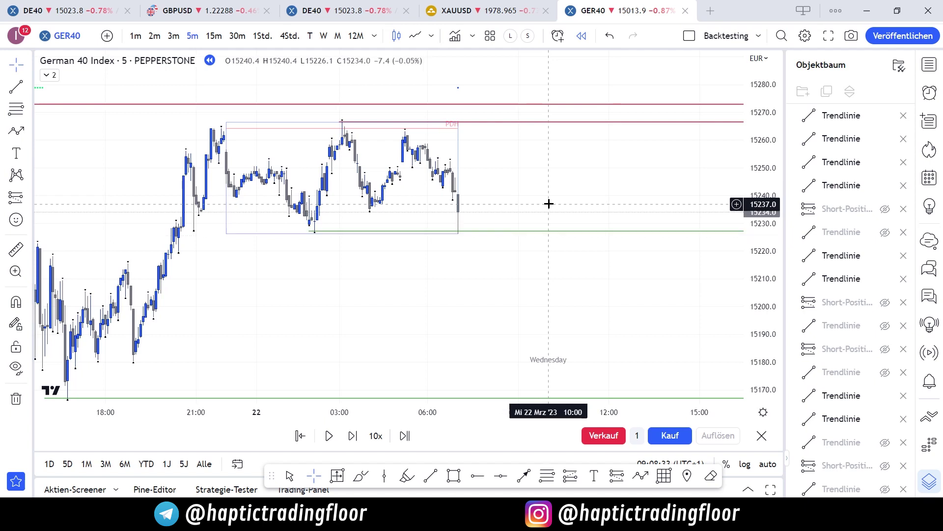
key("shift+Right")
key("shift+Right")
key("shift+Right")
key("shift+Right")
key("shift+Right")
key("shift+Right")
key("shift+Right")
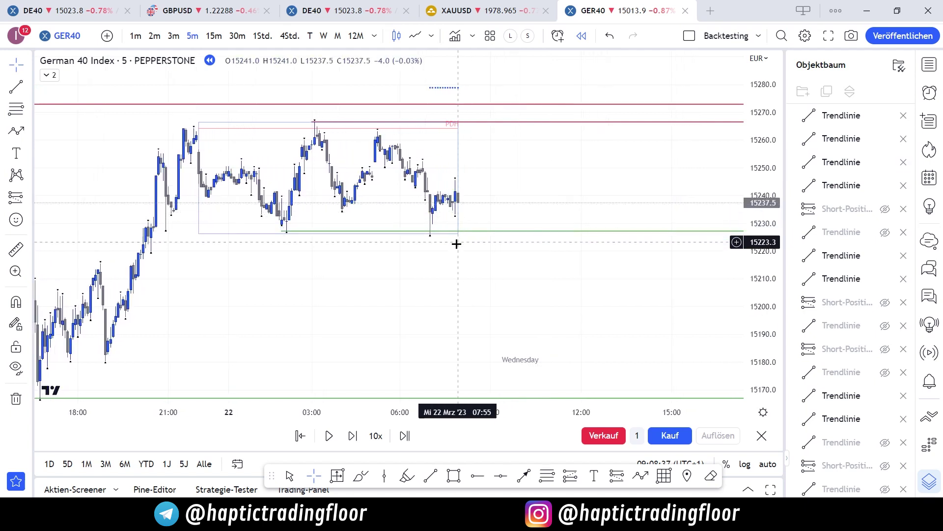
key("shift+Right")
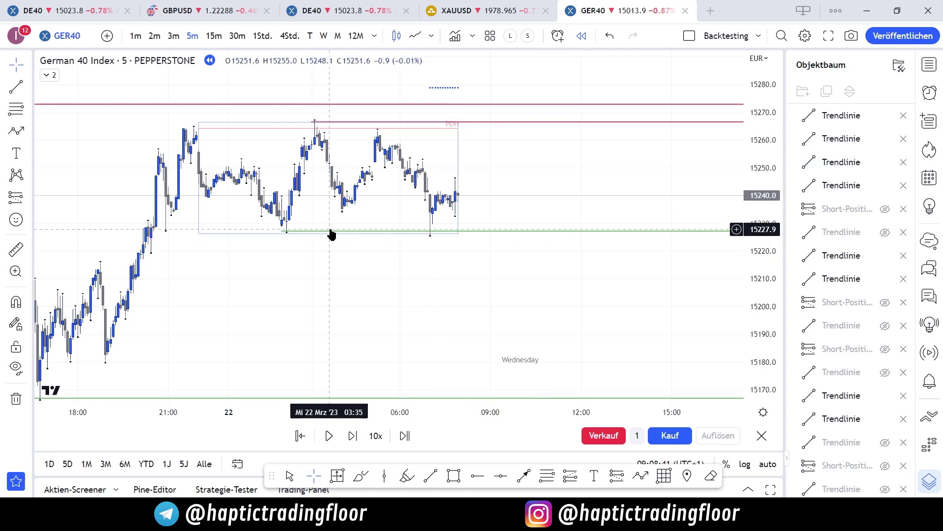
- Lower the green line beneath the overnight range to about 15226.3, at the latest low
left_click_drag(335, 232, 350, 236)
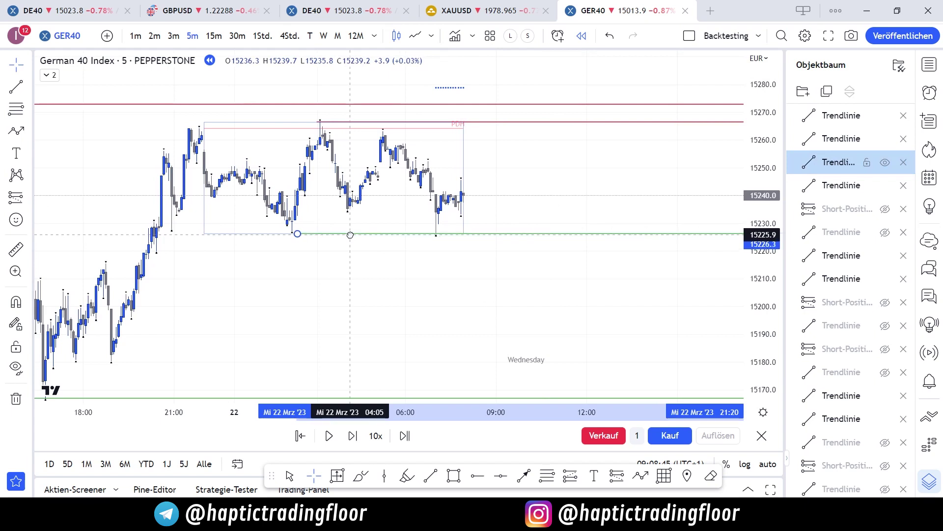
left_click_drag(331, 288, 262, 295)
- Advance the 5-minute replay to about 08:55 on 22 March, following price towards the lower green line
key("shift+Right")
key("shift+Right")
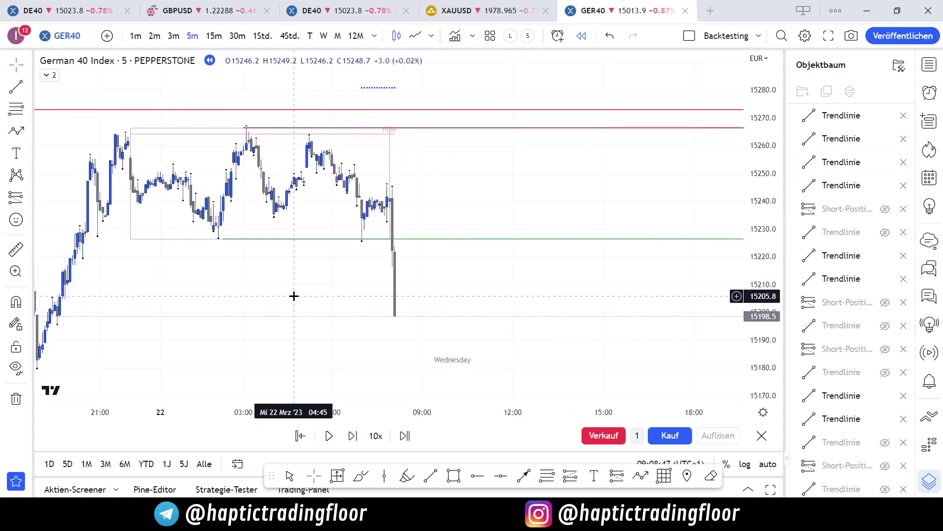
key("shift+Right")
key("shift+Right")
key("shift+Right")
key("shift+Right")
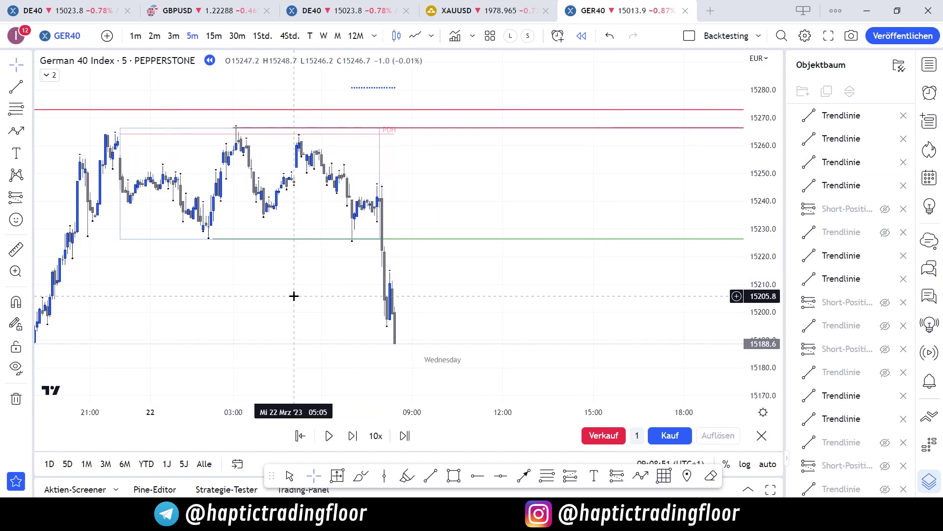
key("shift+Right")
key("shift+Right")
key("shift+Right")
key("shift+Right")
left_click_drag(301, 325, 388, 166)
scroll(368, 221, "down", 2)
left_click_drag(773, 177, 773, 295)
left_click_drag(656, 218, 622, 236)
key("shift+Right")
key("shift+Right")
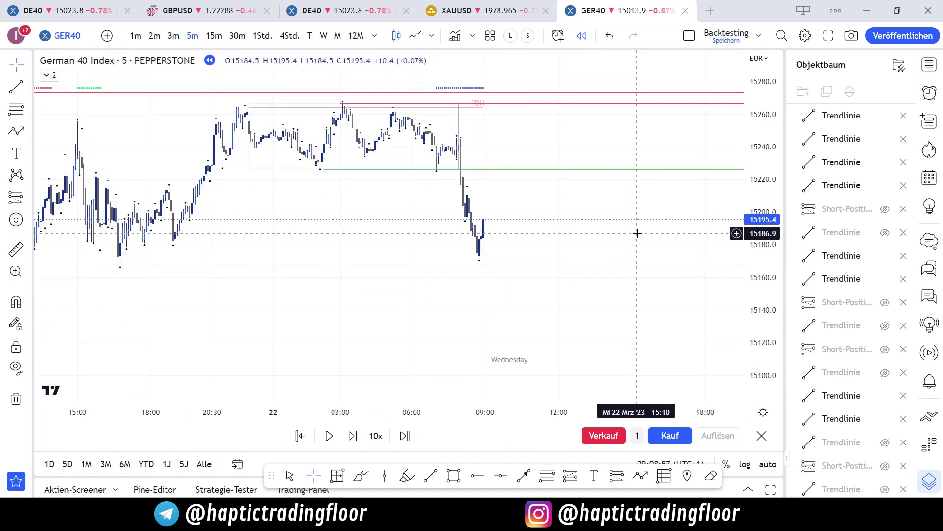
- Advance the replay bar by bar to about 09:25 on 22 March, watching for a reaction at the lower green line
scroll(634, 232, "up", 2)
left_click_drag(759, 227, 759, 113)
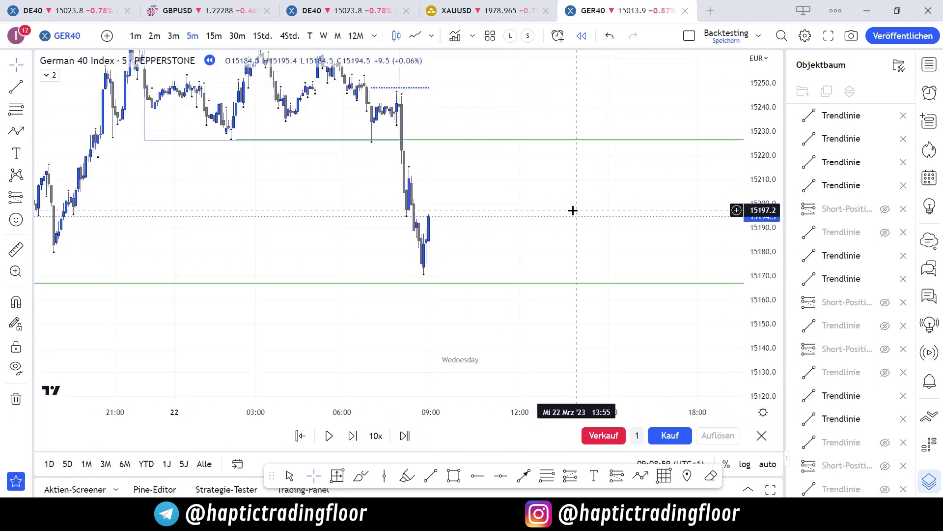
left_click_drag(582, 205, 620, 182)
key("shift+Right")
key("shift+Right")
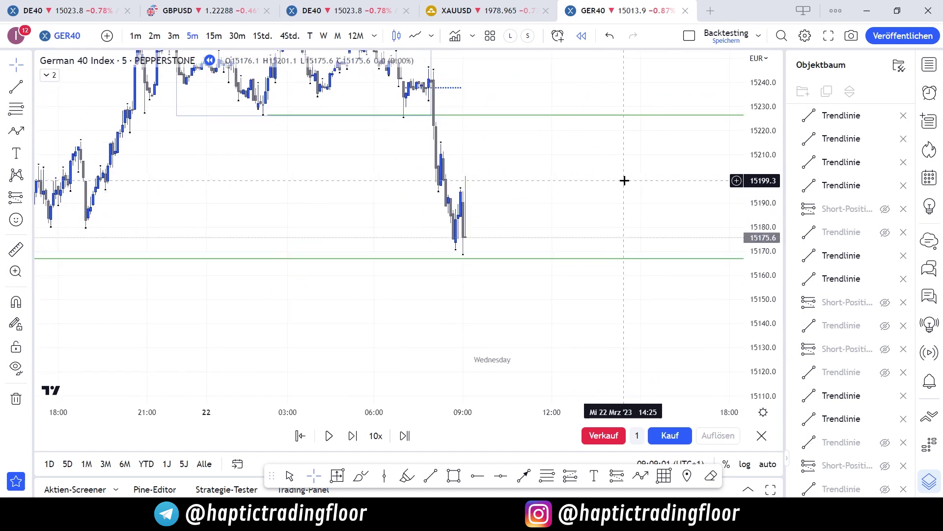
key("shift+Right")
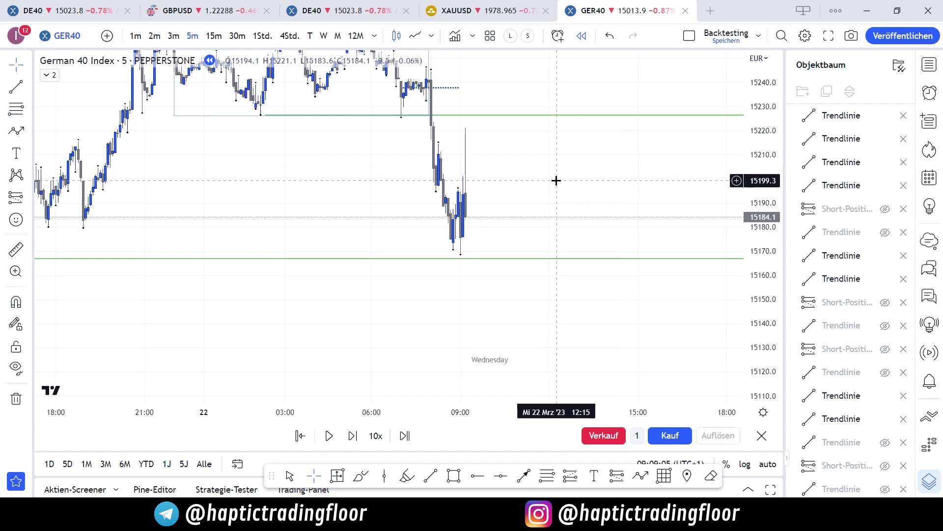
key("shift+Right")
key("shift+Right")
key("shift+Right")
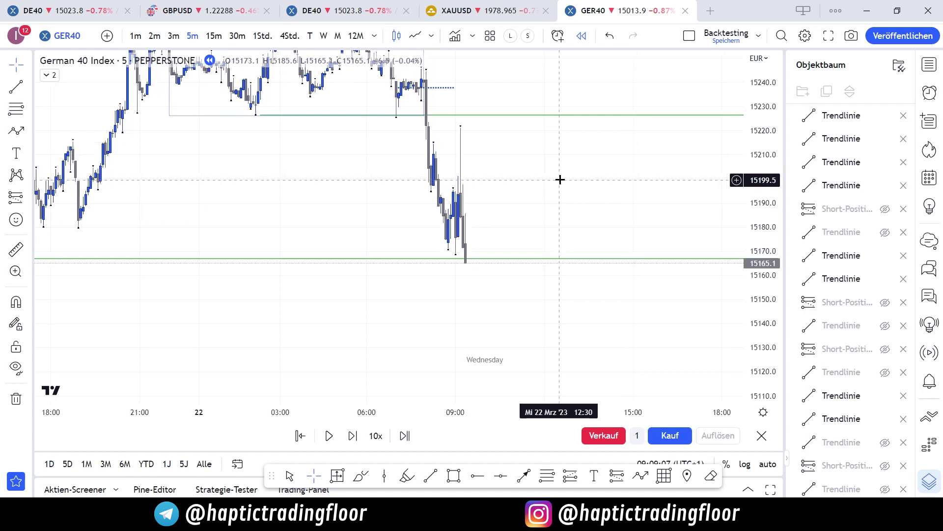
key("shift+Right")
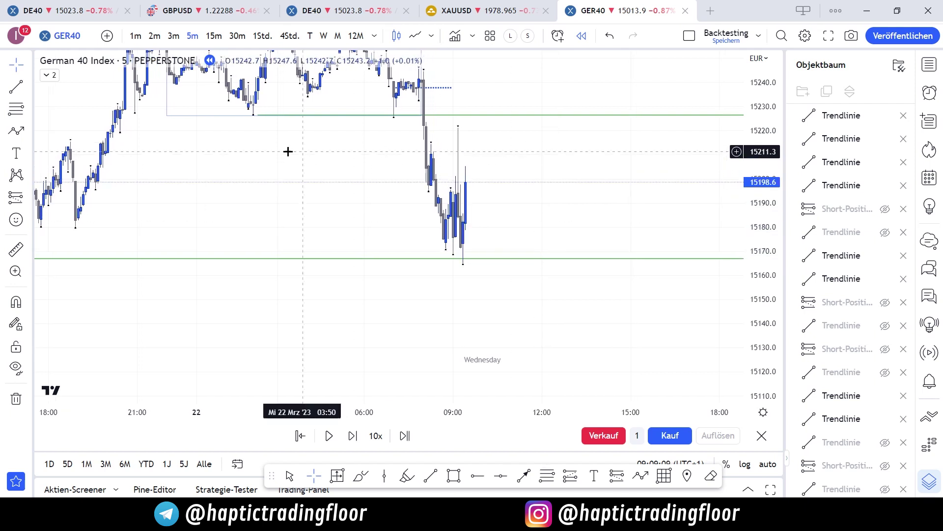
- Draw a short horizontal trend line at about 15195.4 from the recent 5-minute swing high to about 10:15, and color it black
key("alt+t")
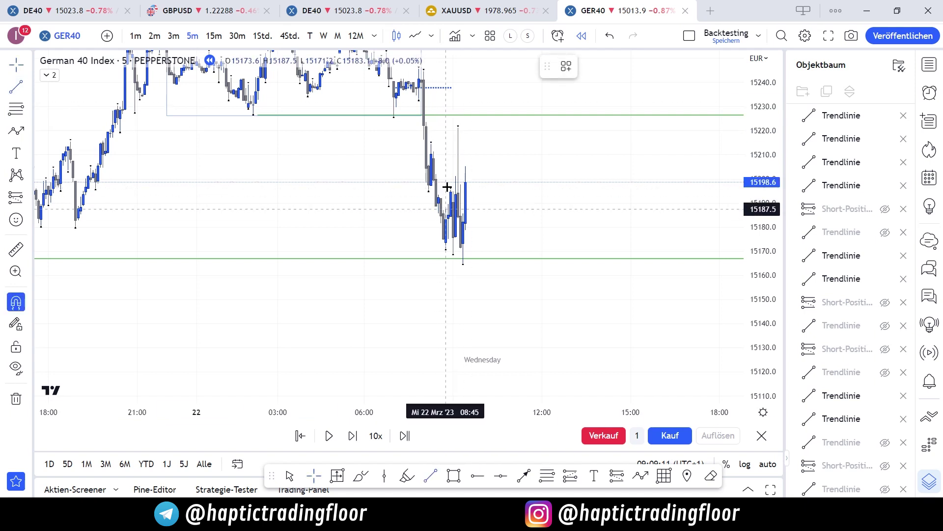
left_click(451, 189)
left_click(487, 190)
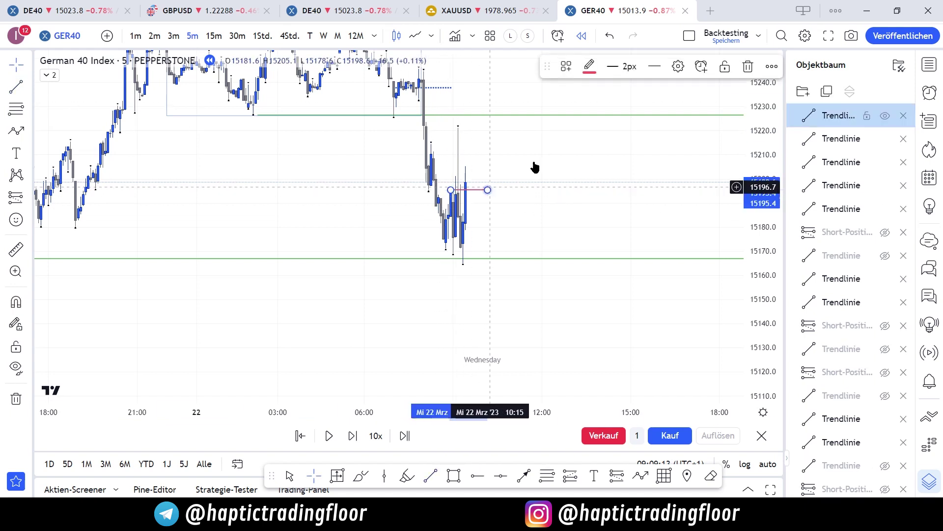
left_click(590, 66)
left_click(714, 92)
left_click(553, 179)
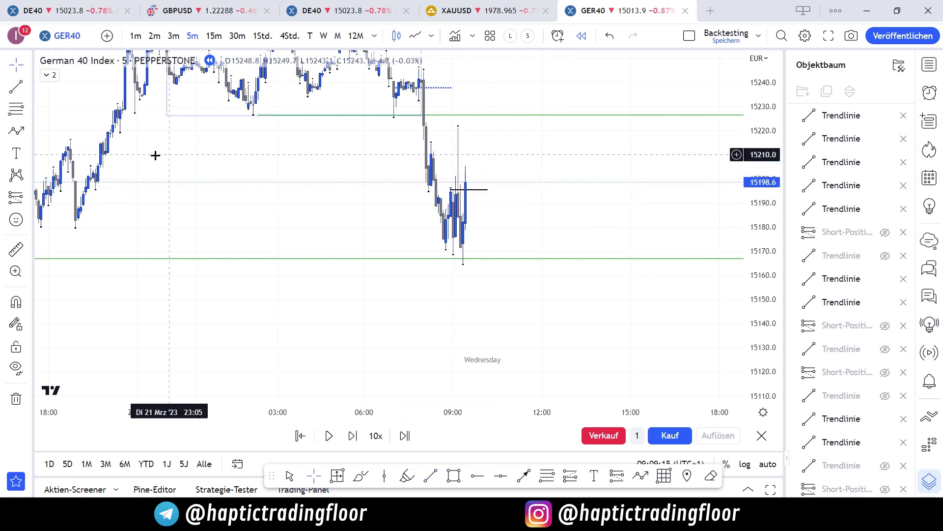
- Place a long position at 15198.6 on the 09:25 bar, with its stop at 15164.4 and target at the upper red line near 15273
left_click(28, 196)
left_click(38, 199)
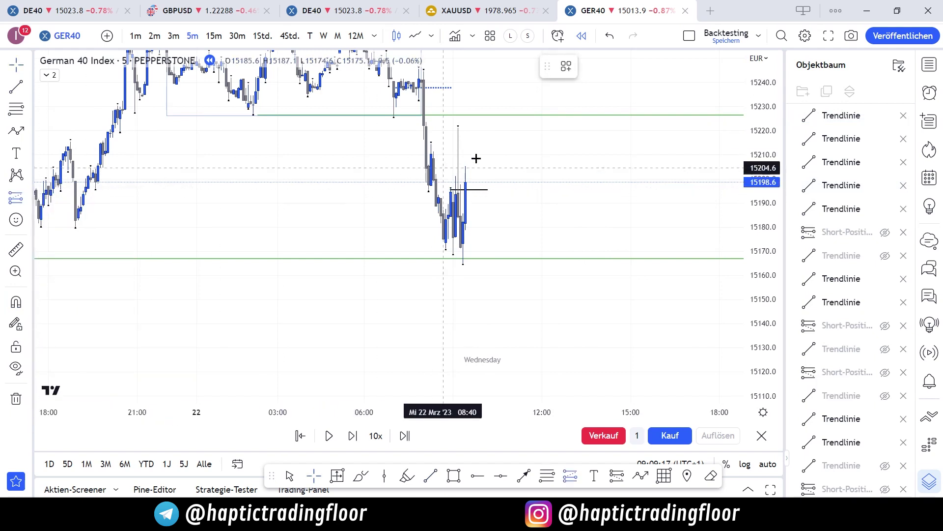
left_click(464, 182)
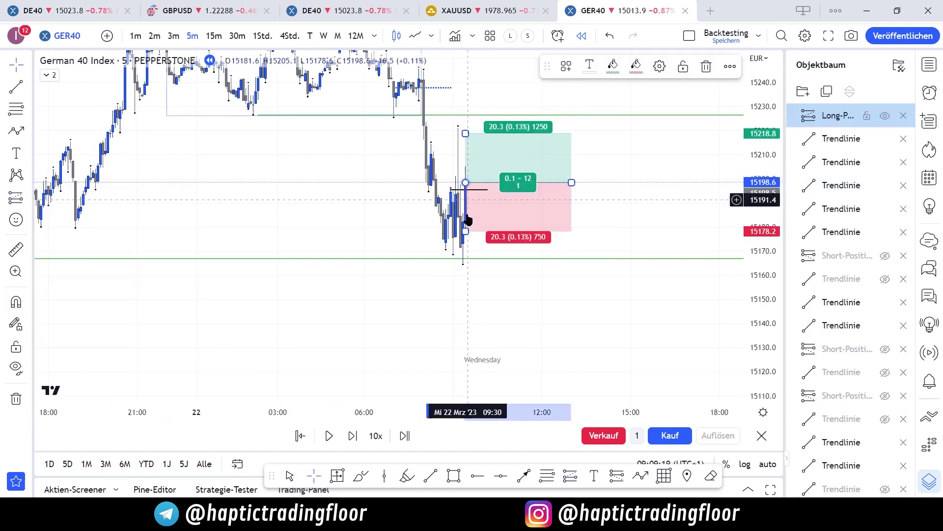
left_click_drag(466, 234, 471, 265)
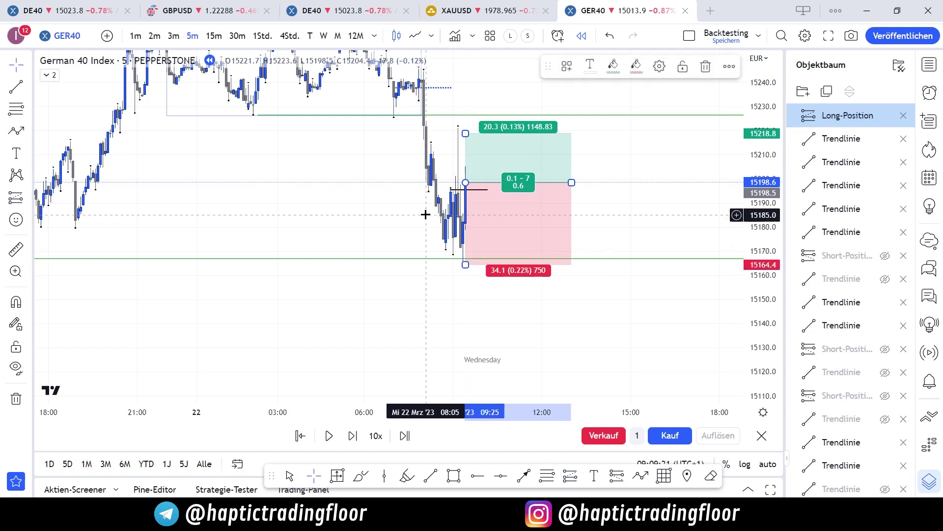
left_click_drag(426, 162, 399, 268)
left_click_drag(438, 240, 452, 109)
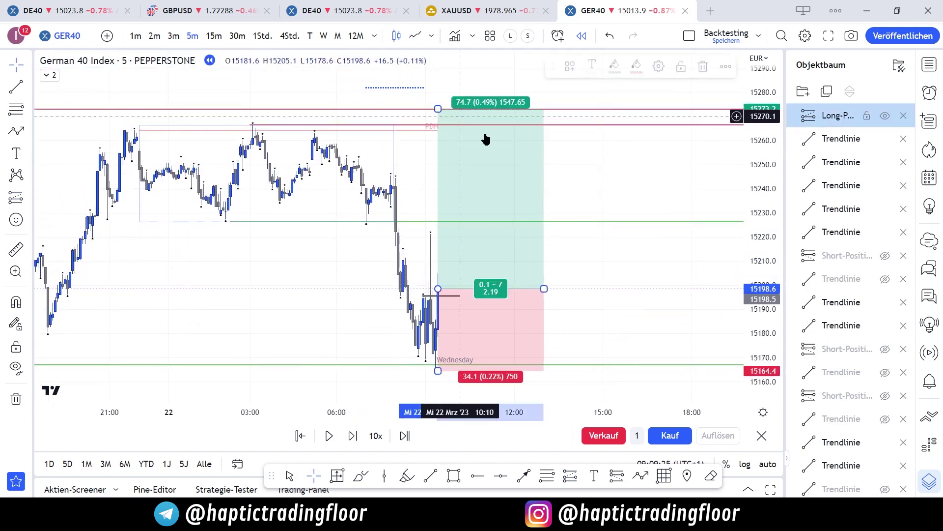
- Advance the 5-minute replay to about 10:35 on 22 March, following price through the open long position
left_click_drag(599, 191, 595, 135)
key("shift+Right")
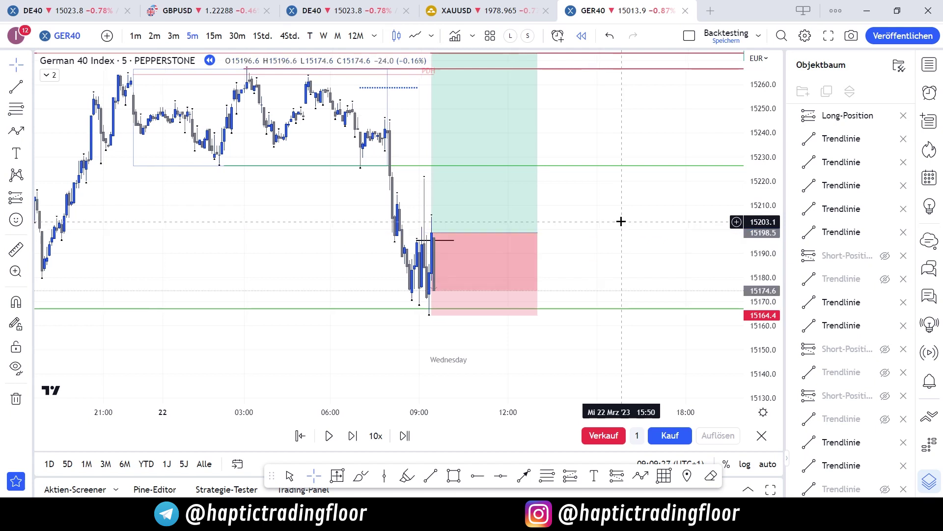
key("shift+Right")
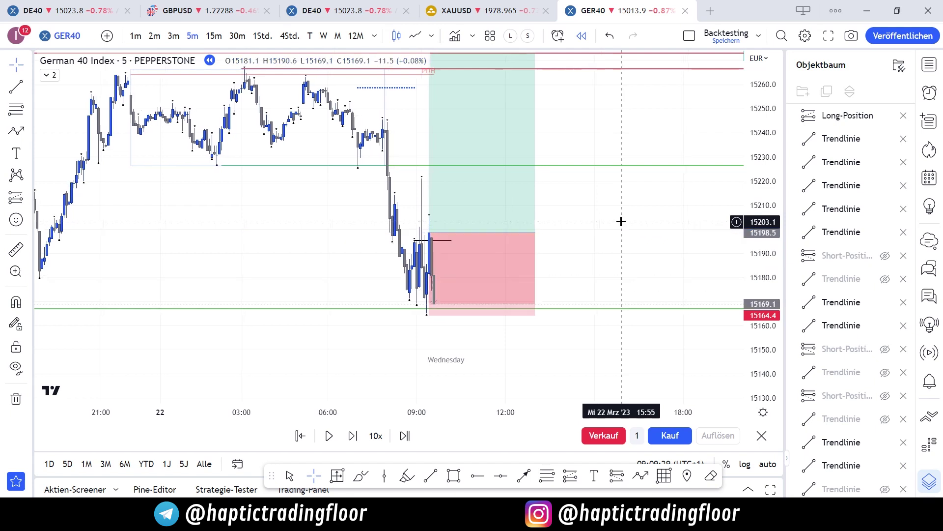
key("shift+Right")
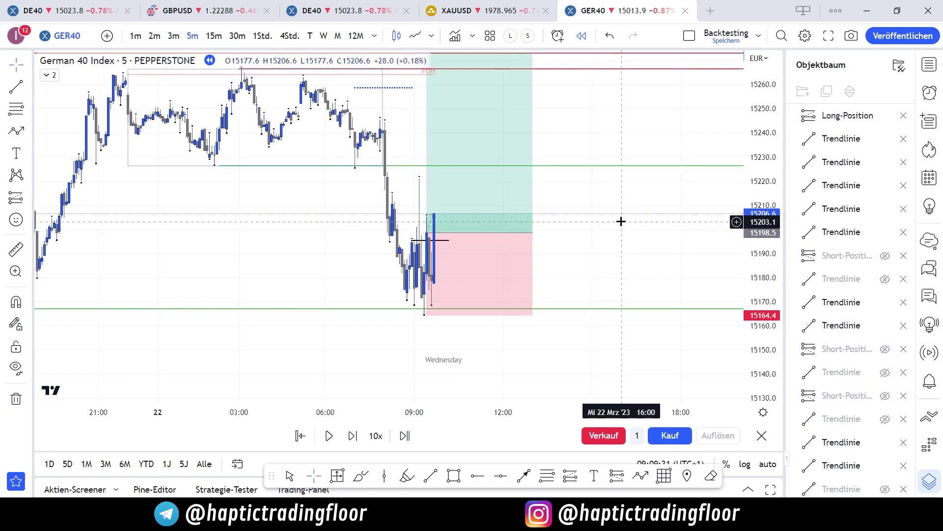
key("shift+Right")
key("shift+Right")
key("shift+Right")
key("shift+Right")
key("shift+Right")
key("shift+Right")
key("shift+Right")
key("shift+Right")
key("shift+Right")
key("shift+Right")
key("shift+Right")
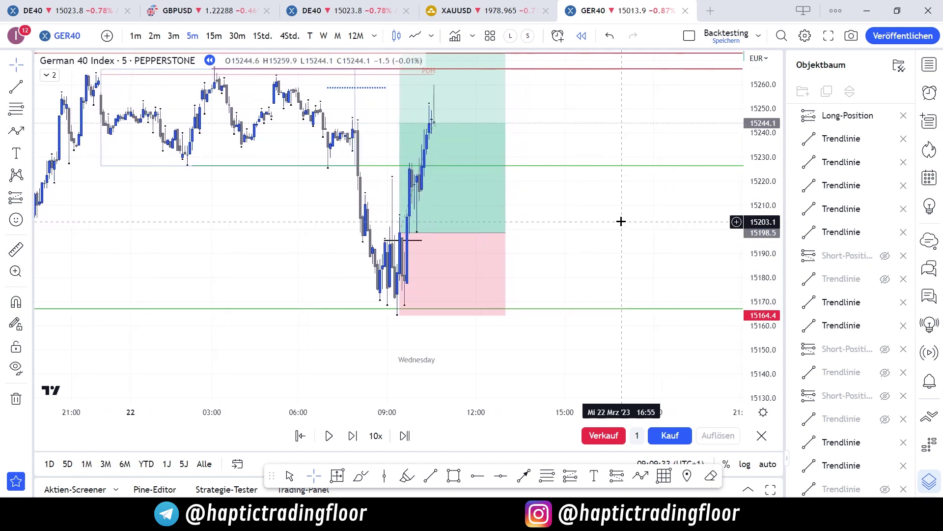
- Advance the replay to about 11:35 on 22 March, following price to the long target at 15273.2
key("shift+Right")
key("shift+Right")
key("shift+Right")
key("shift+Right")
key("shift+Right")
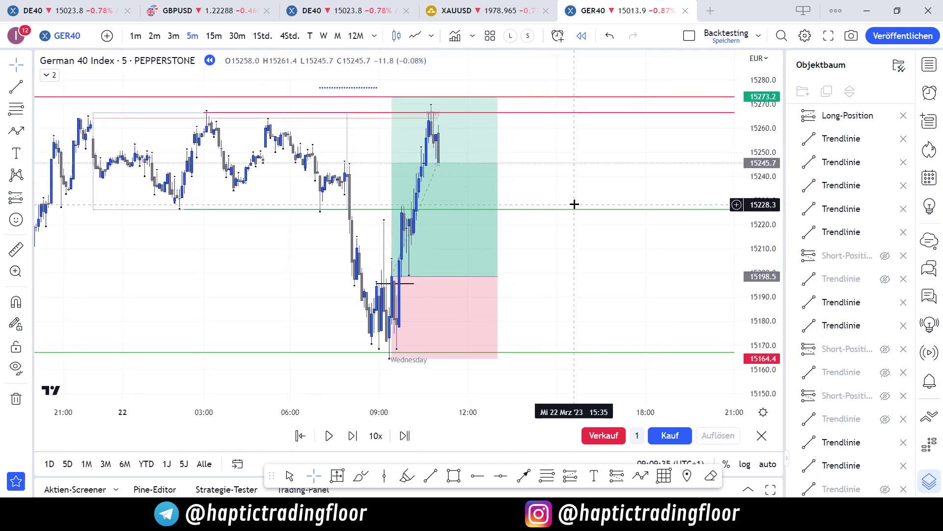
key("shift+Right")
key("shift+Right")
key("shift+Right")
key("shift+Right")
key("shift+Right")
key("shift+Right")
key("shift+Right")
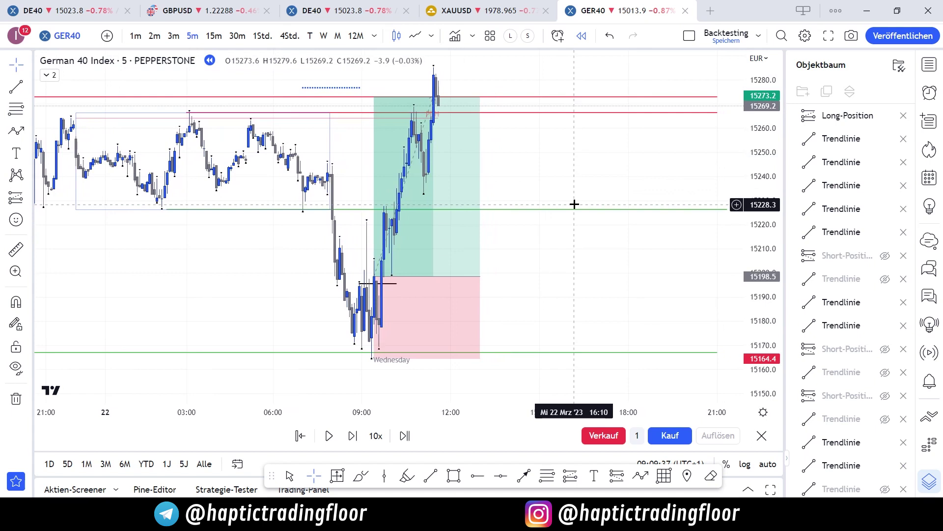
- Shorten the long position so it ends just after the 11:35 bar on 22 March
left_click_drag(574, 204, 590, 173)
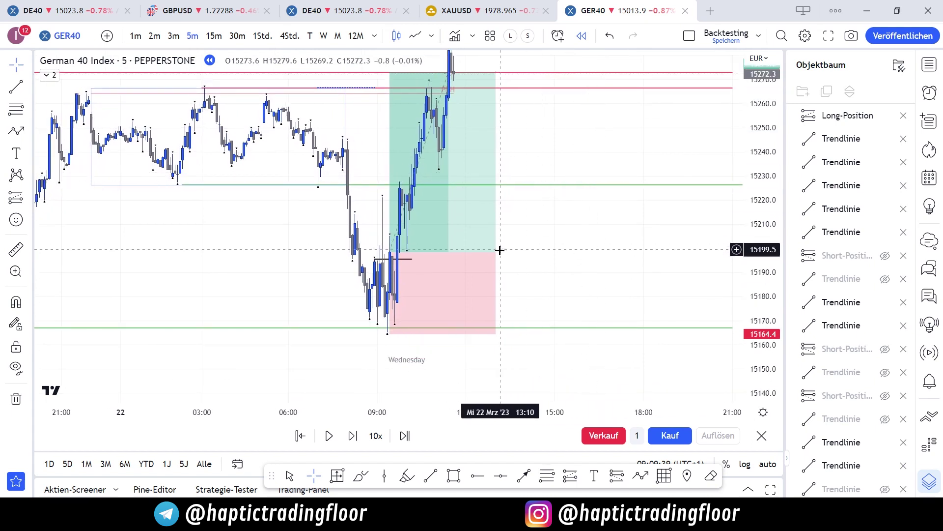
left_click_drag(499, 250, 456, 252)
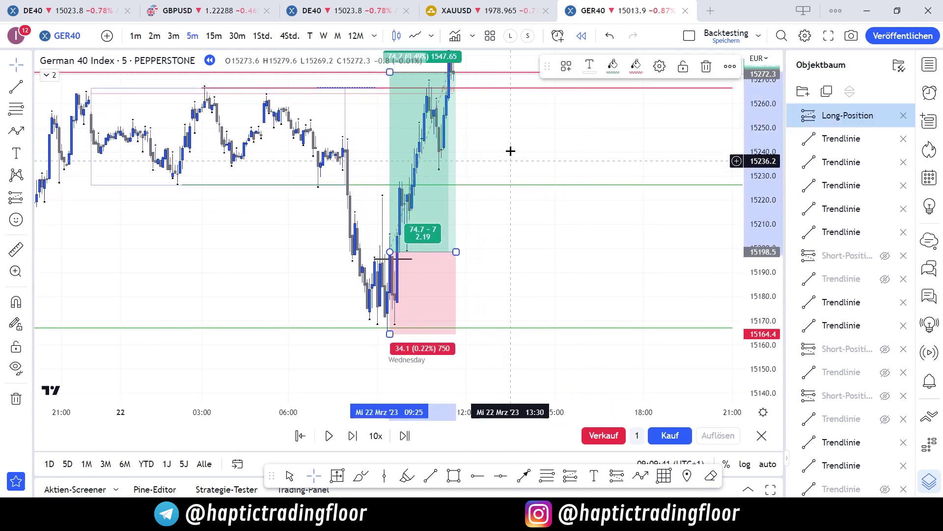
left_click_drag(511, 151, 523, 183)
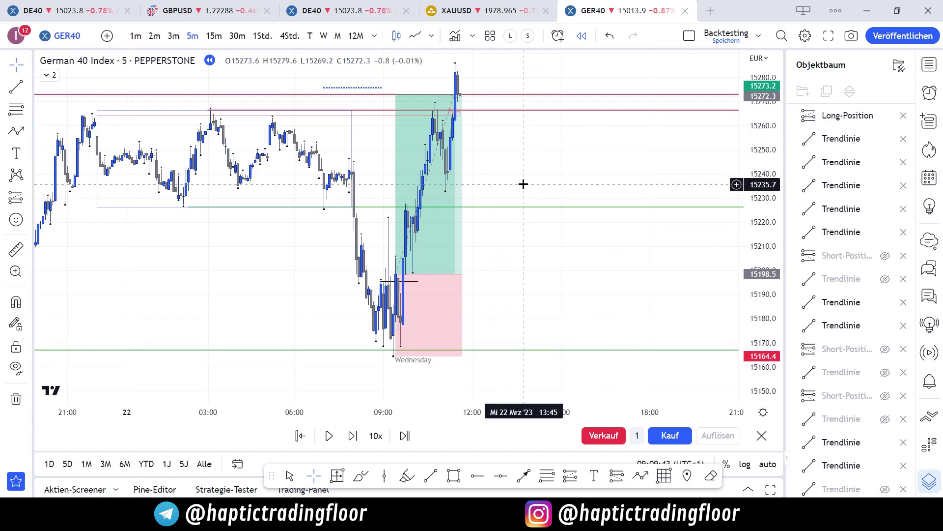
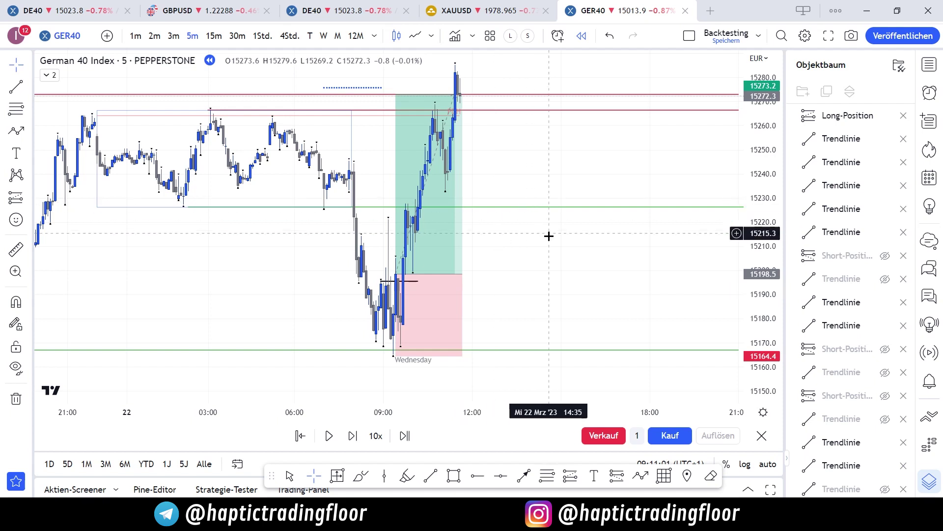
- Hide the finished long position and the short black trend line at its entry
left_click_drag(547, 252, 548, 262)
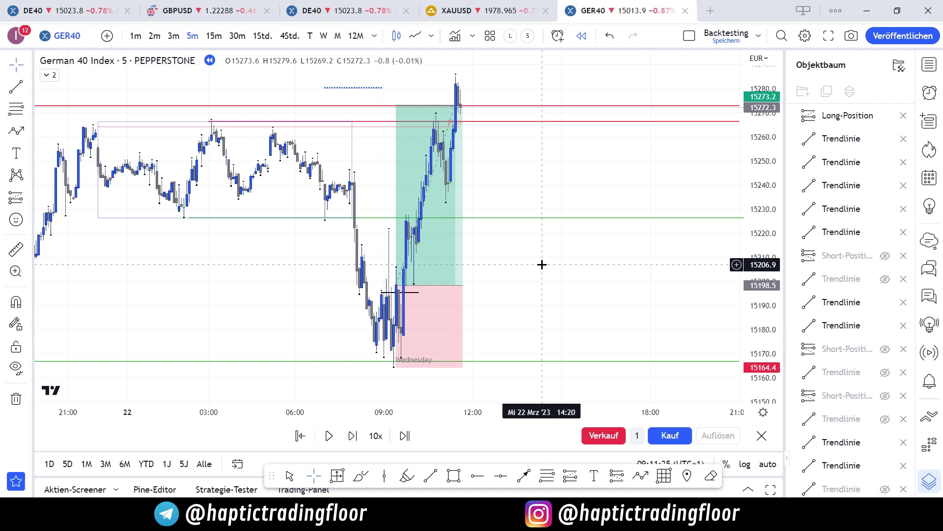
left_click(452, 254)
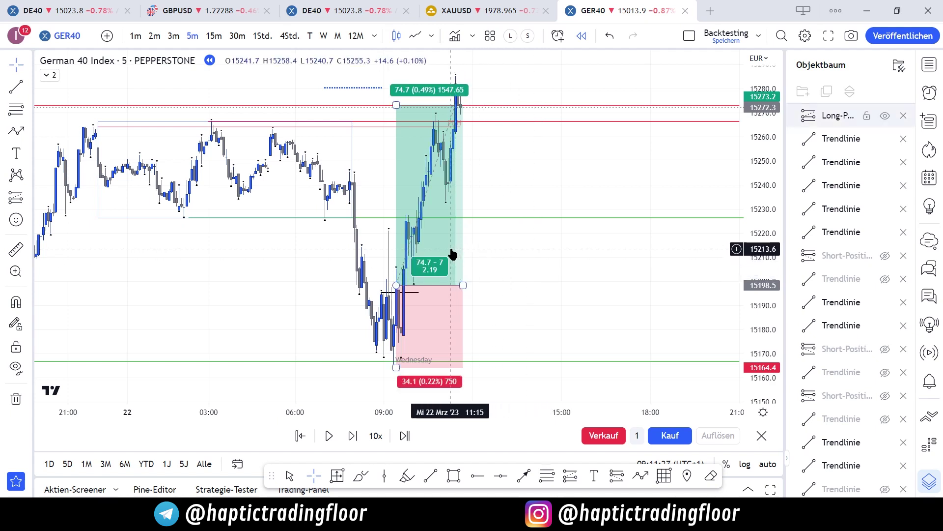
left_click(885, 116)
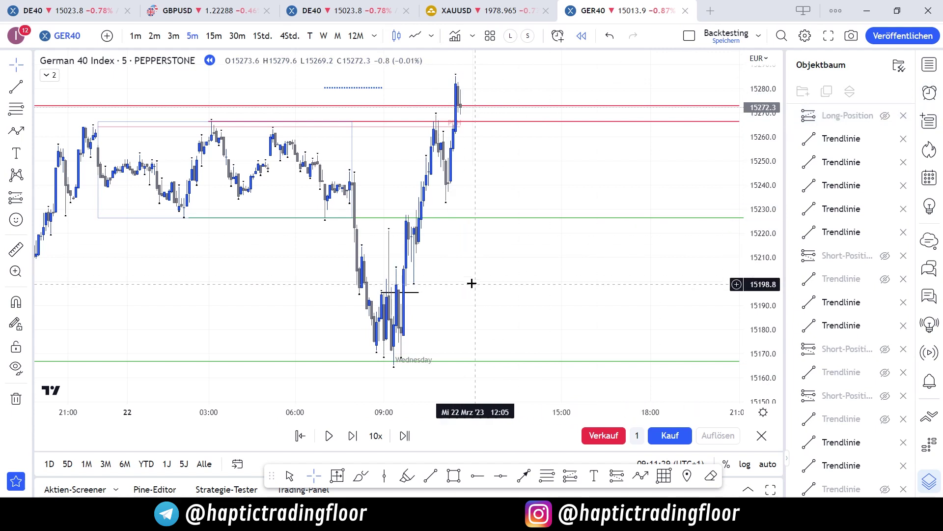
left_click(885, 139)
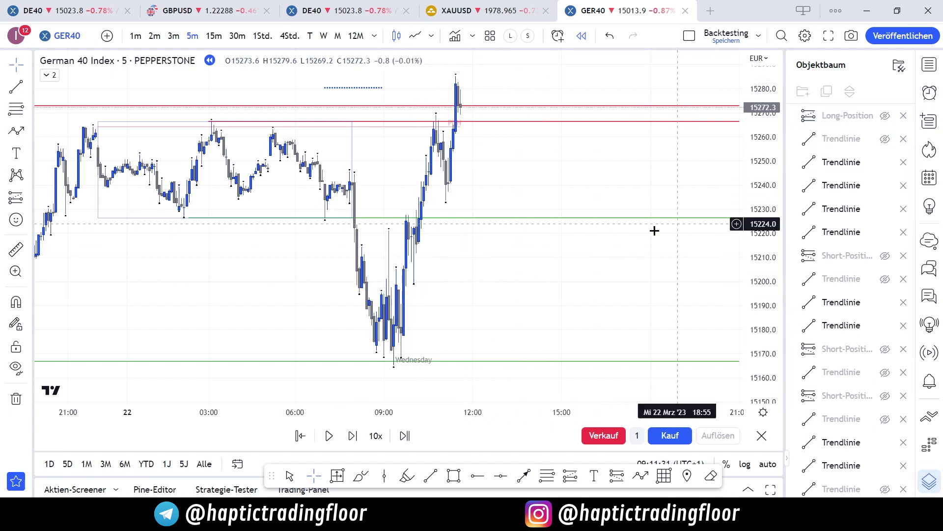
- Trace the swings of the 5-minute rally from about 10:20 to 11:30 with a temporary path, and delete it
left_click_drag(596, 244, 578, 290)
left_click_drag(547, 231, 586, 228)
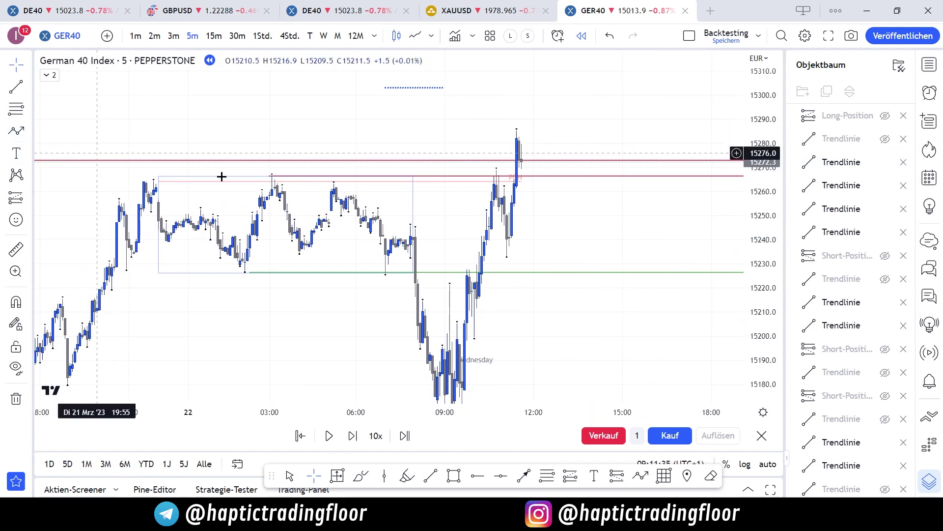
left_click(484, 239)
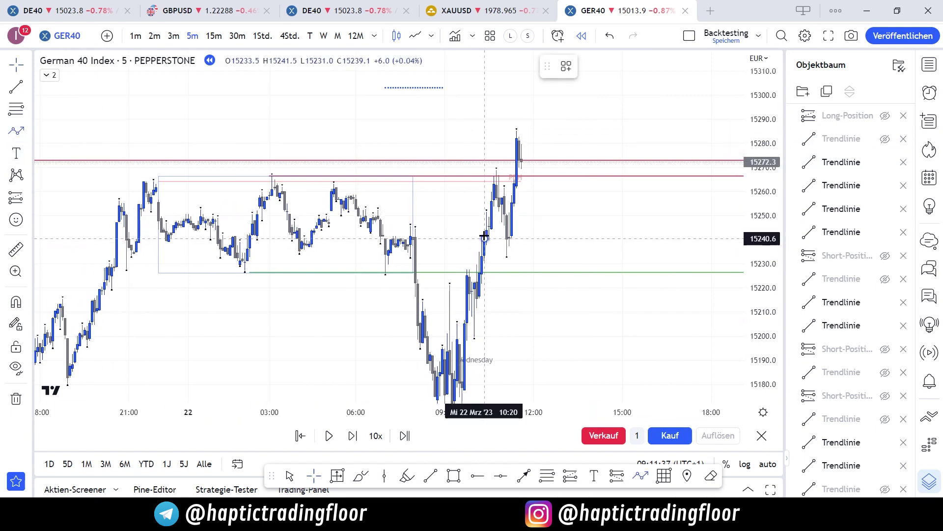
left_click(485, 214)
left_click(490, 226)
left_click(497, 172)
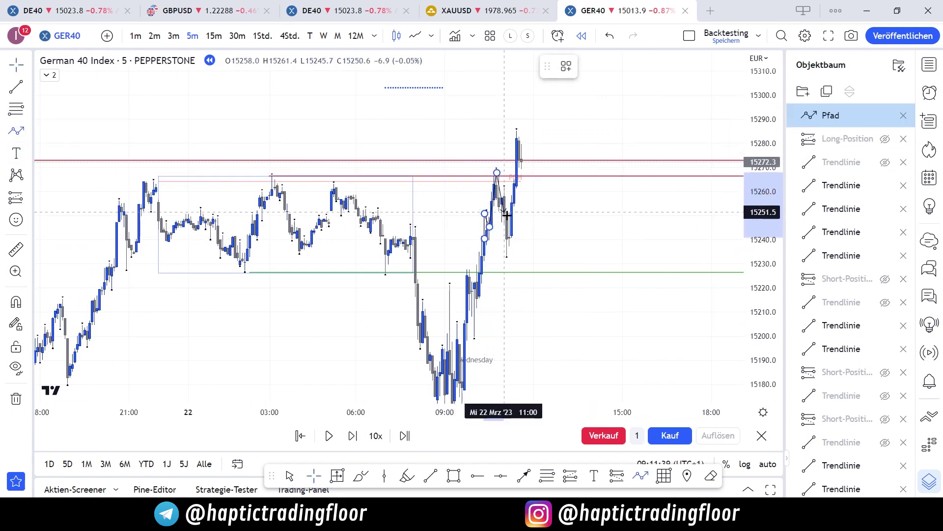
left_click(506, 234)
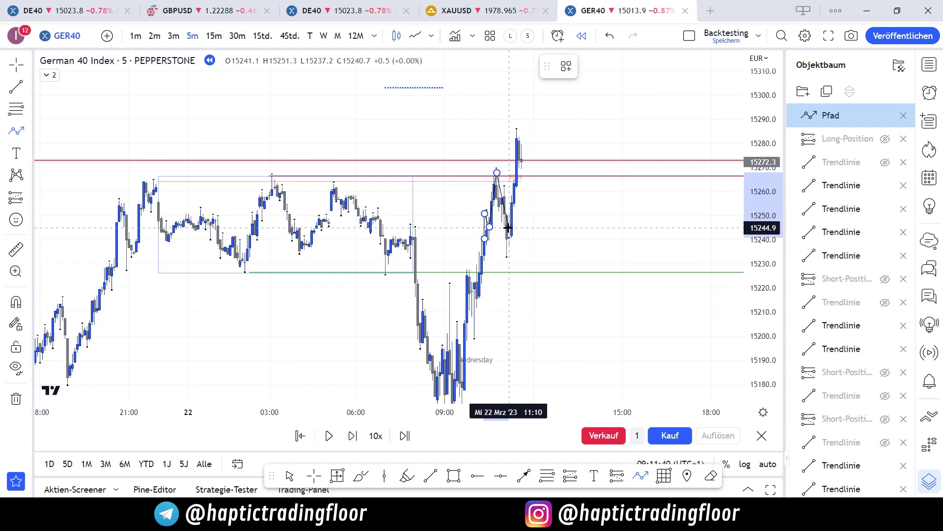
double_click(520, 132)
left_click(726, 68)
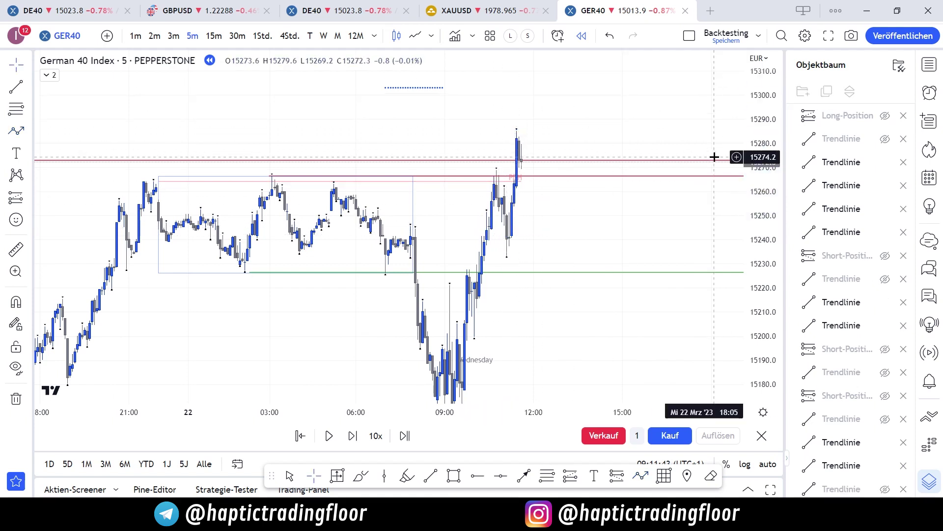
- Advance the replay to about 12:05 on 22 March, watching price above the upper red lines
key("shift+Right")
key("shift+Right")
key("shift+Right")
key("shift+Right")
key("shift+Right")
key("shift+Right")
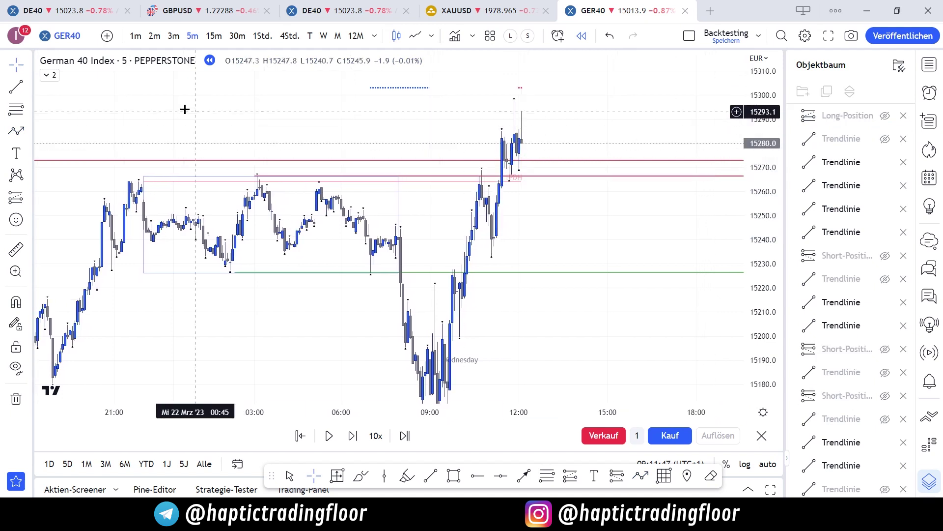
- Draw a short horizontal trend line at about 15269 from the 12:00 swing low to about 13:45
left_click(16, 87)
key("ctrl")
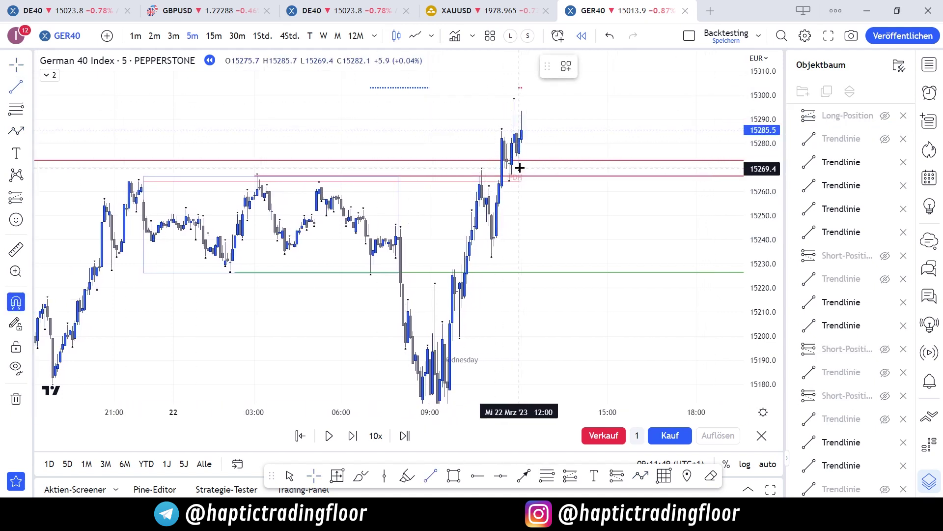
left_click(519, 168, "ctrl")
left_click(571, 168, "shift")
- Advance the replay to about 12:45 on 22 March, watching for a close below the new black line
left_click_drag(586, 197, 592, 245)
key("shift+Right")
key("shift+Right")
key("shift+Right")
key("shift+Right")
key("shift+Right")
key("shift+Right")
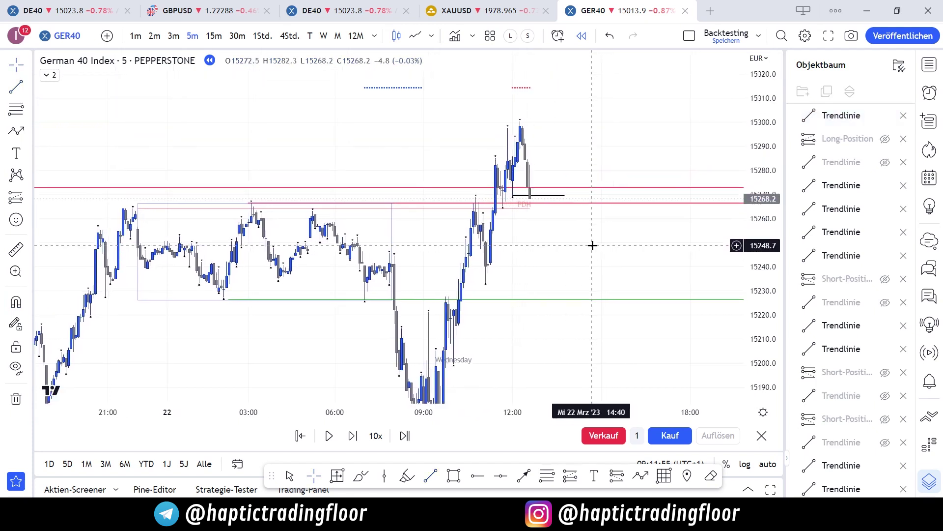
key("shift+Right")
key("shift+Right")
key("shift+Right")
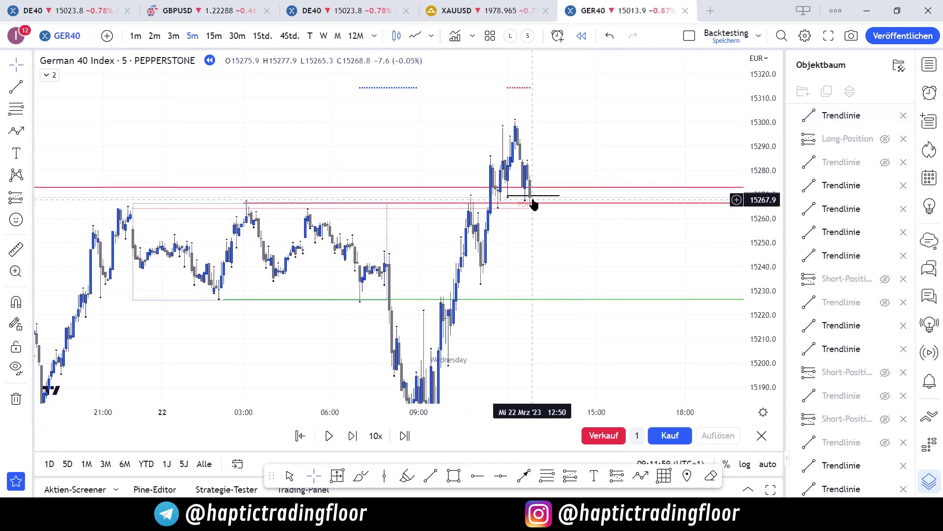
- Place a short position at 15268.9 on the 12:45 bar, with its stop at 15300.5 near the recent high
left_click(28, 199)
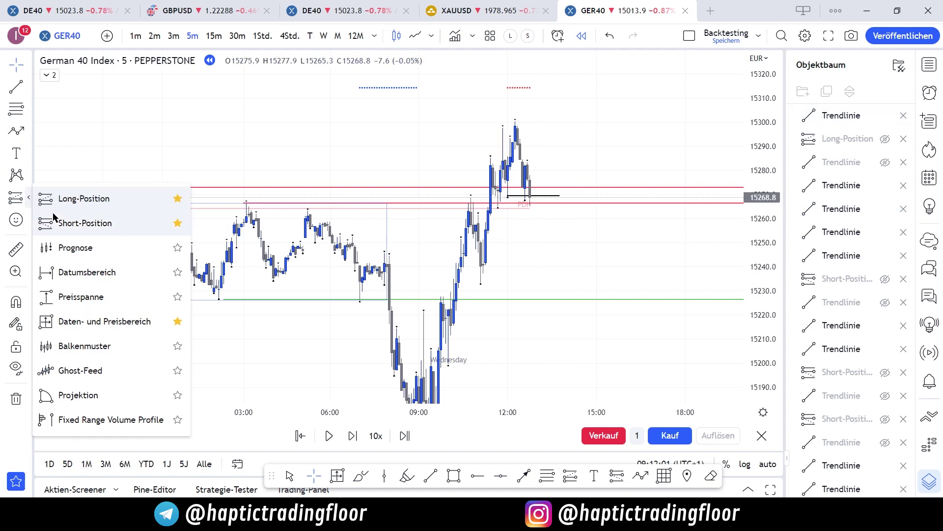
left_click(52, 220)
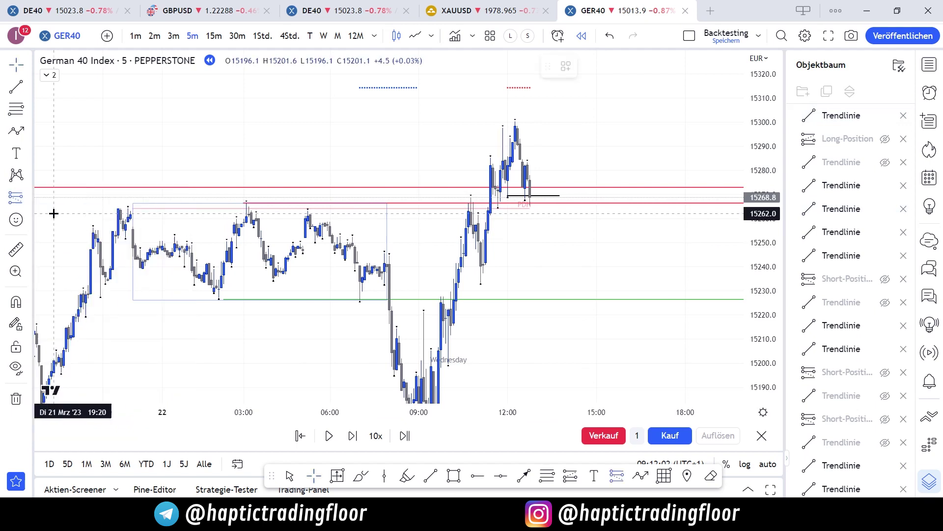
left_click(530, 196)
left_click_drag(530, 132, 530, 121)
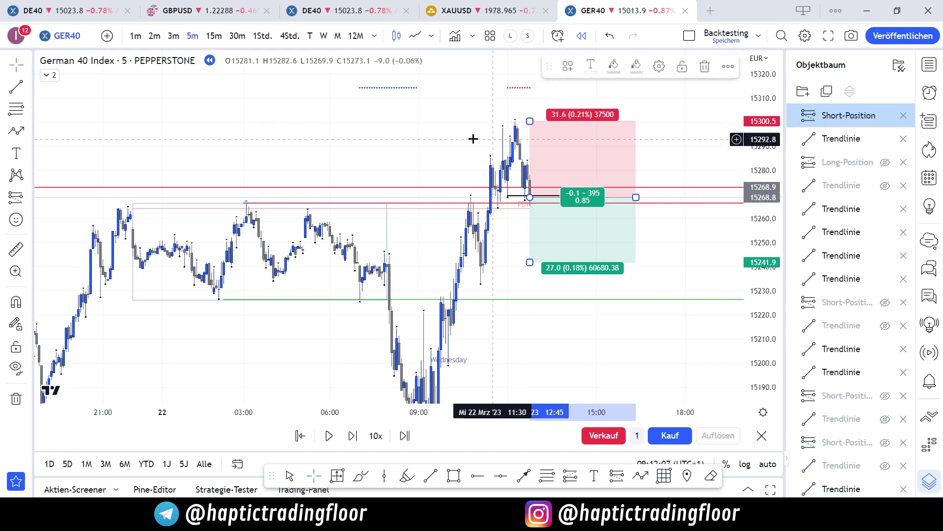
- Extend the short position's target down to 15164.6, just below the lower green line
left_click_drag(471, 275, 442, 162)
scroll(533, 231, "down", 2)
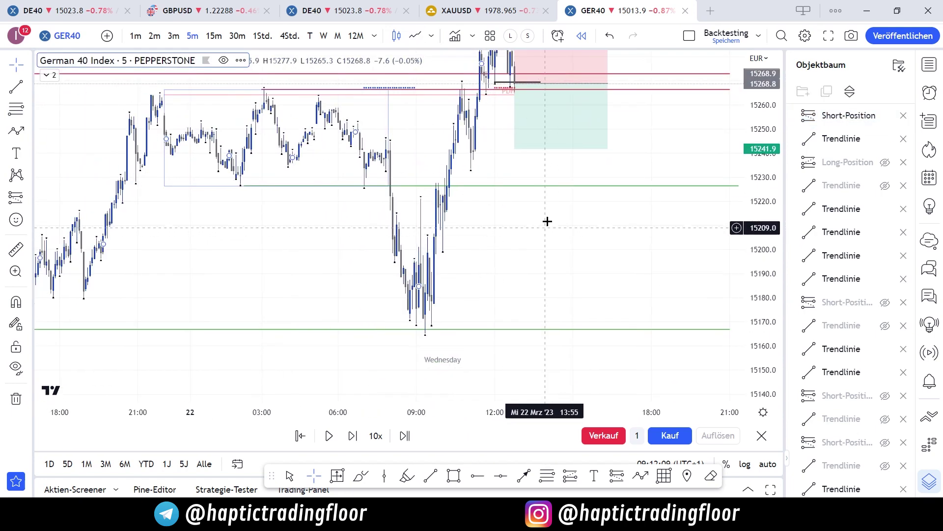
left_click(519, 148)
left_click_drag(512, 150, 517, 332)
left_click_drag(470, 282, 467, 355)
left_click_drag(762, 192, 749, 326)
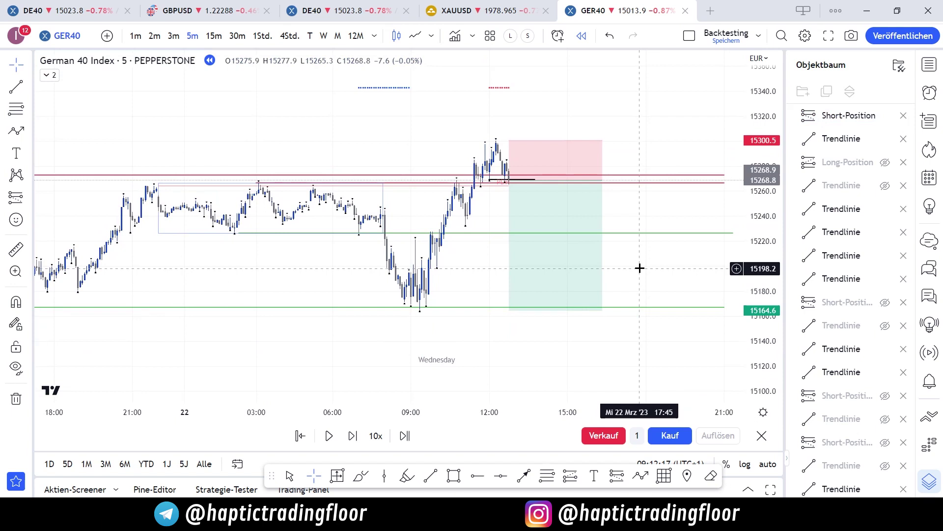
- Compare the short setup on the 1-hour, 30-minute and 15-minute charts, and return to the 5-minute chart
left_click(262, 36)
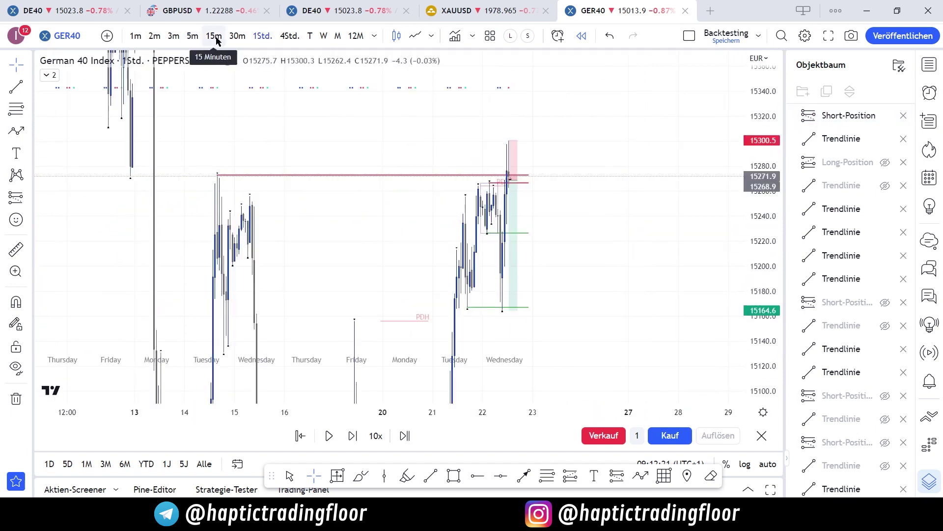
left_click(237, 35)
left_click(217, 38)
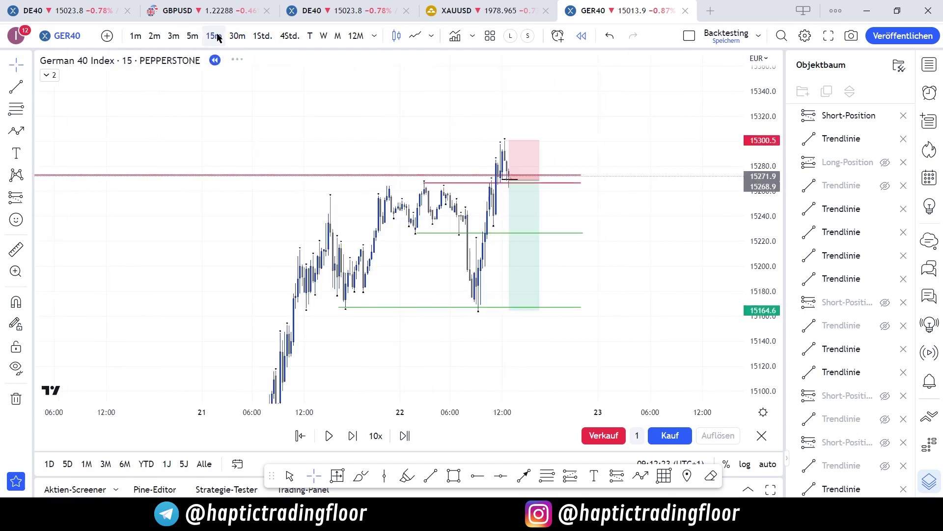
left_click(191, 36)
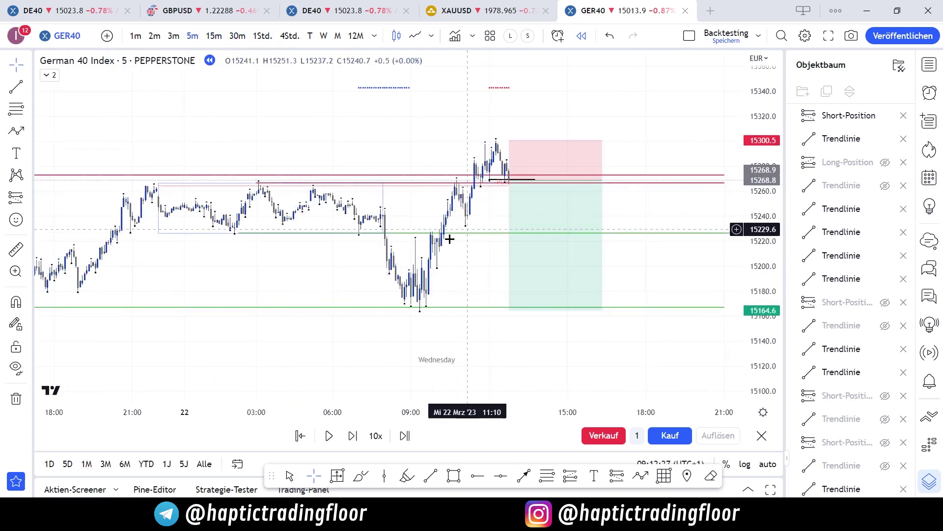
left_click(260, 36)
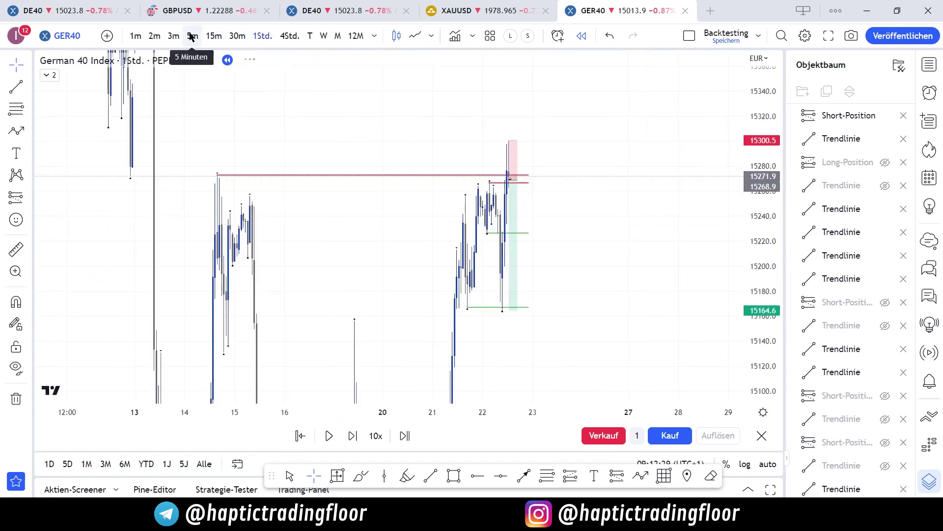
left_click(191, 35)
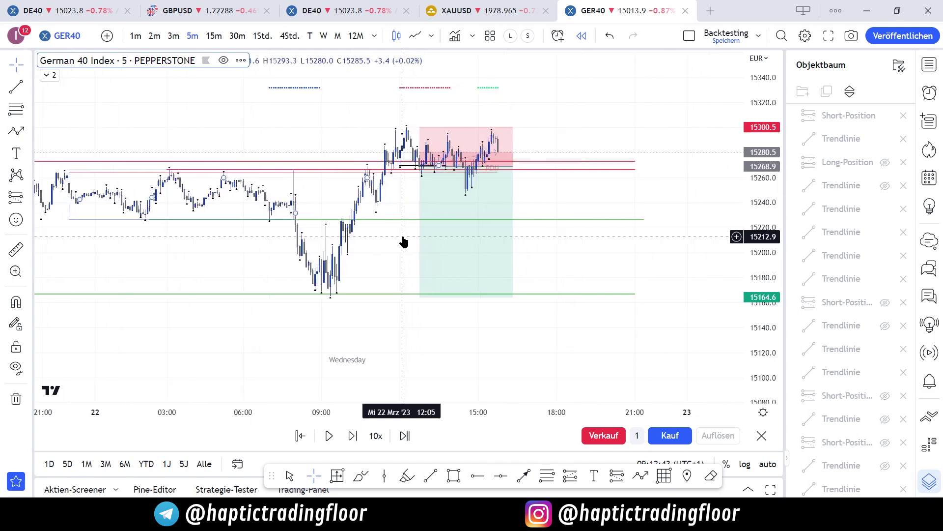
- Extend the short position's time span to about 20:00 on 22 March
left_click(403, 240)
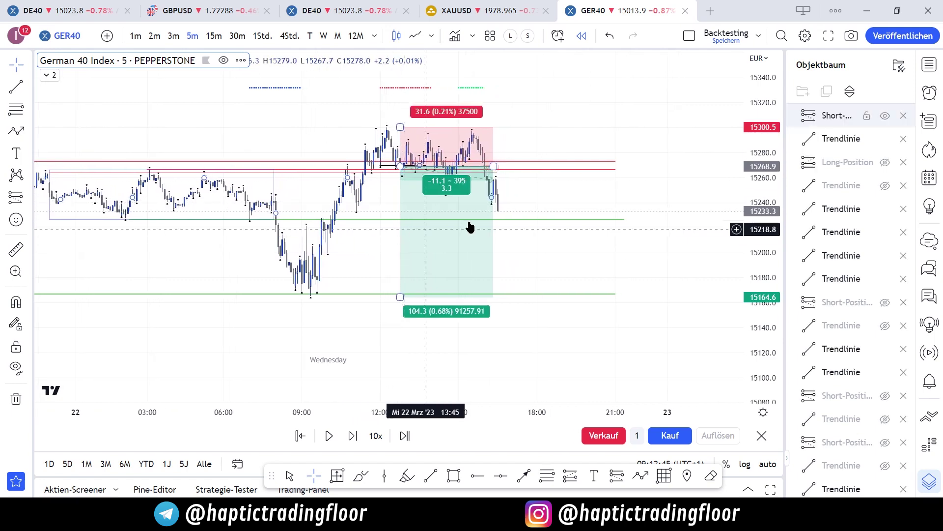
left_click_drag(493, 166, 589, 157)
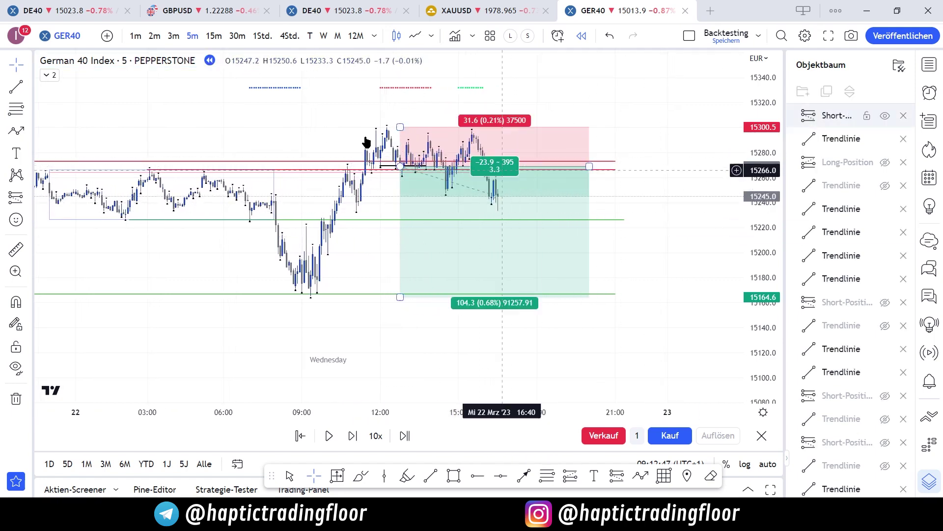
- On the 1-hour chart, hide the two green trendlines near 15226 and 15166
left_click(262, 35)
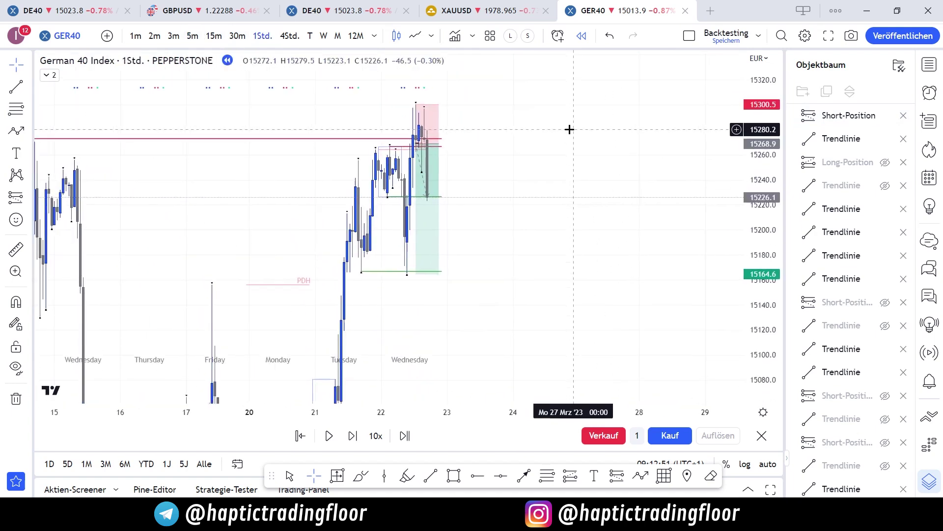
left_click(418, 196)
left_click(415, 217)
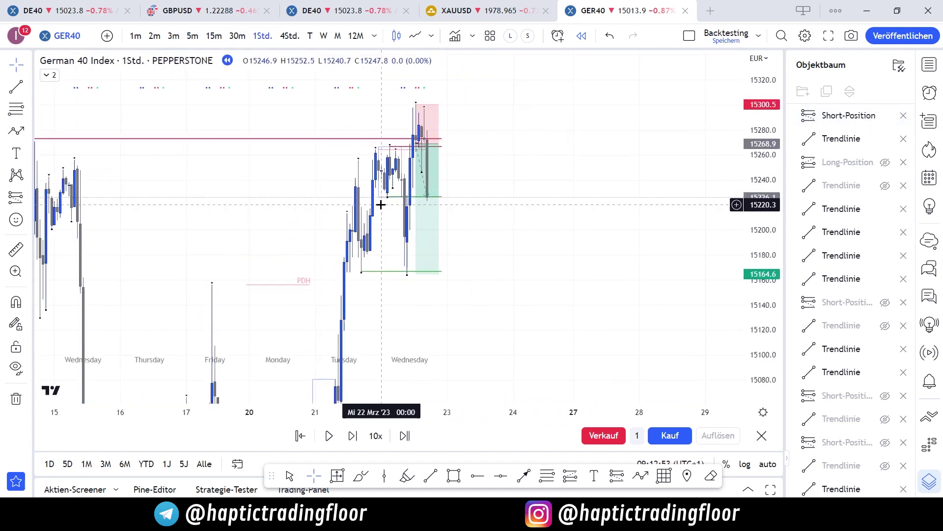
left_click(438, 197)
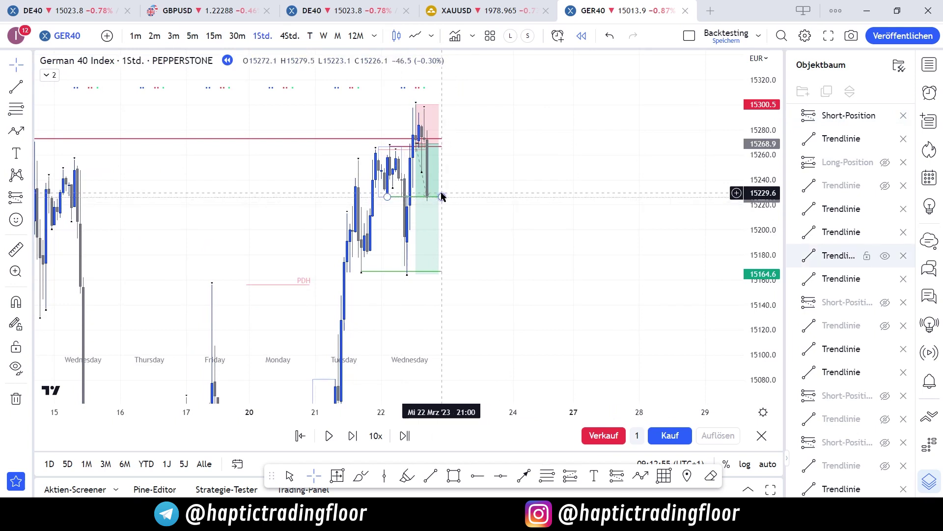
left_click(886, 261)
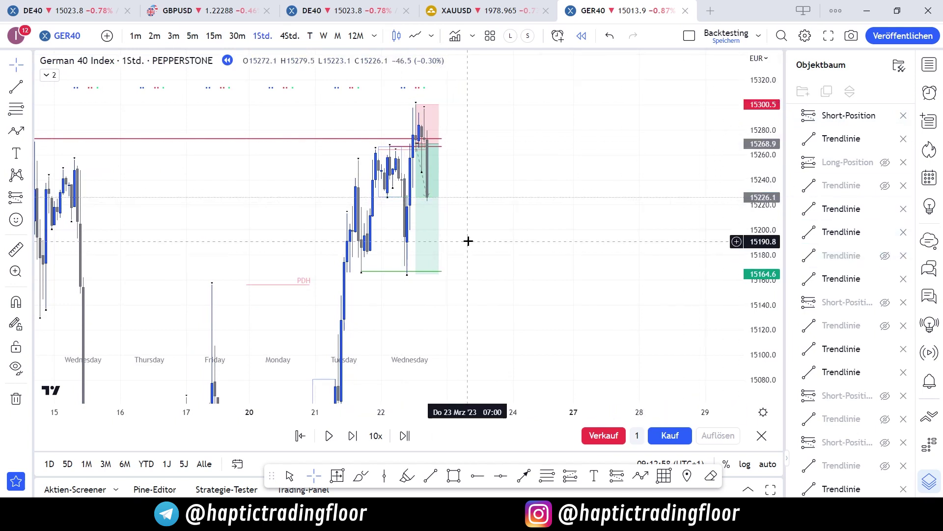
left_click(402, 271)
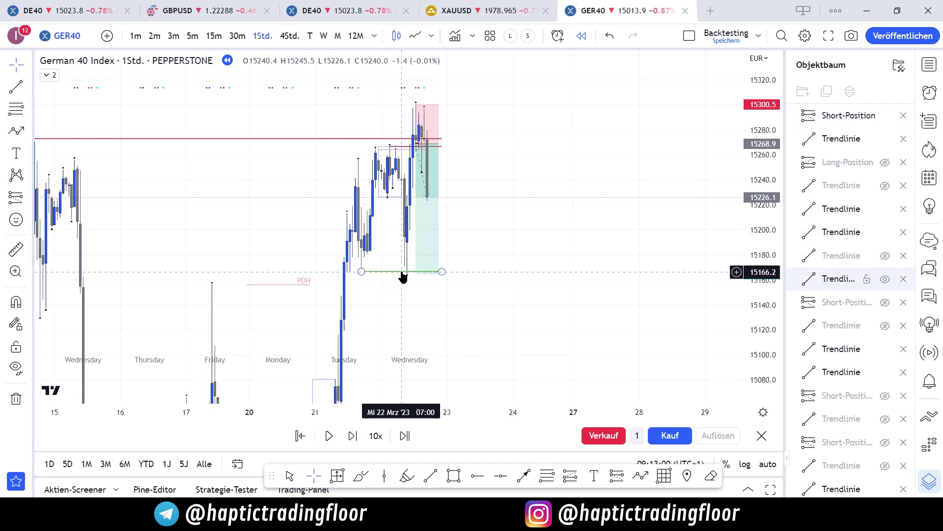
left_click(885, 279)
- Draw green horizontal trendlines at 15165.1 and at the 22 March afternoon low near 15247, both reaching about 23:00
left_click(16, 86)
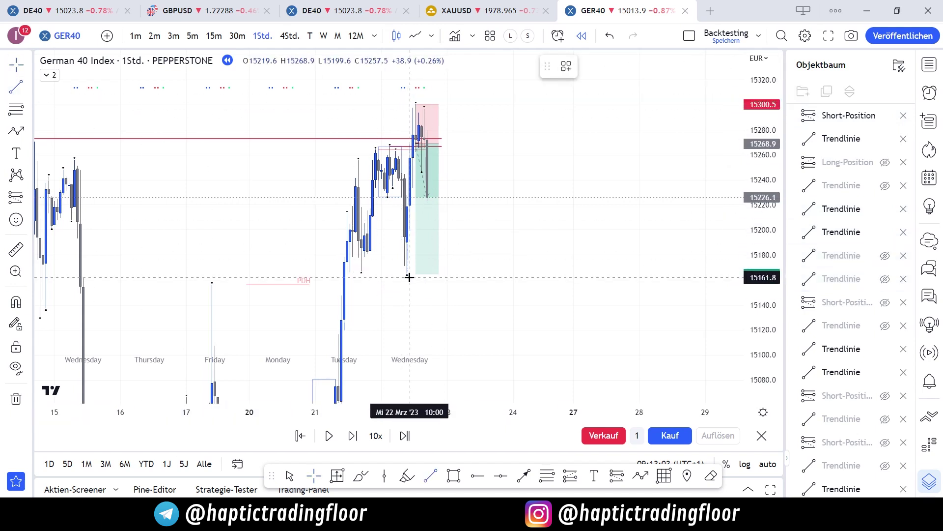
key("ctrl")
left_click(408, 274)
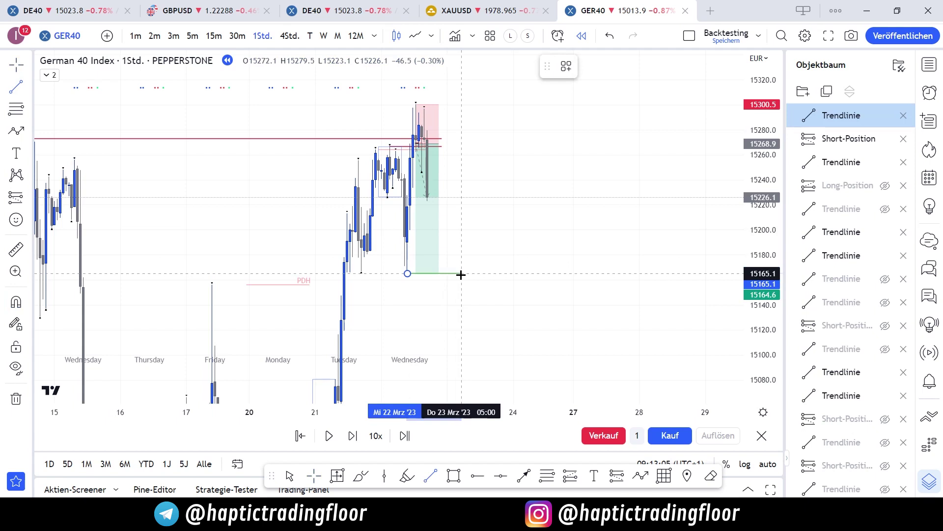
left_click(444, 275)
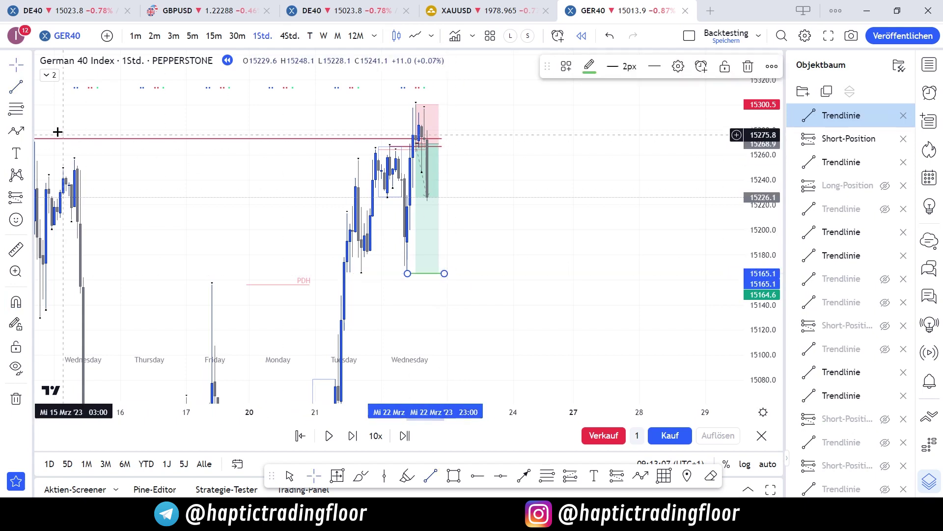
left_click(385, 196)
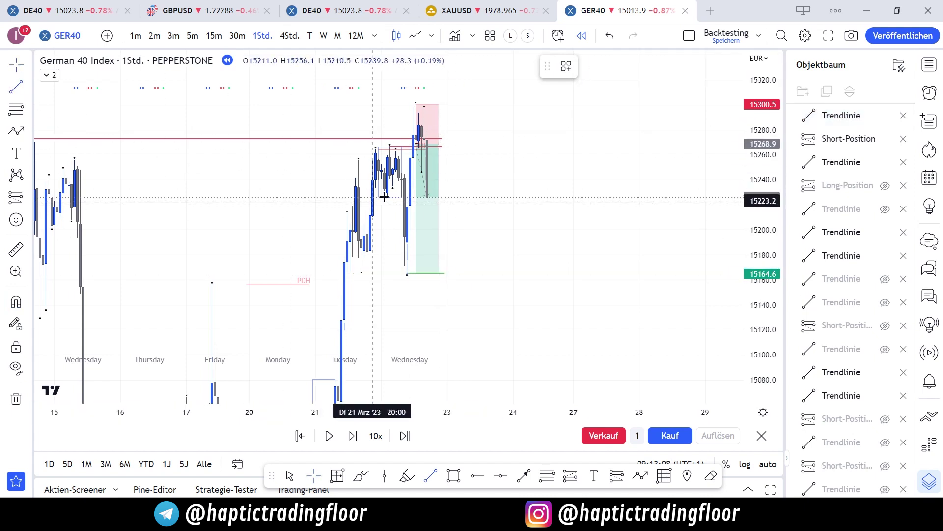
left_click(421, 172)
left_click(444, 172)
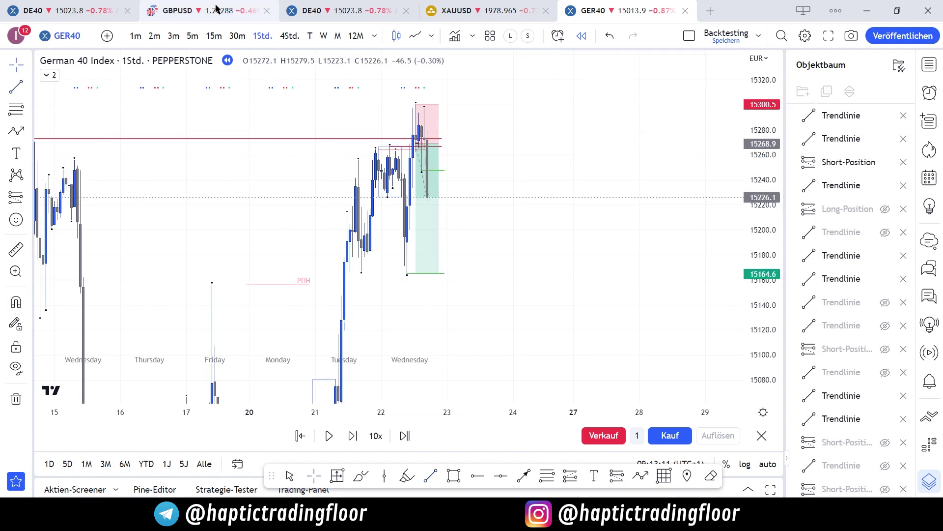
- Return to the 5-minute chart and advance the replay bar by bar to about 18:25 on 22 March
left_click(192, 36)
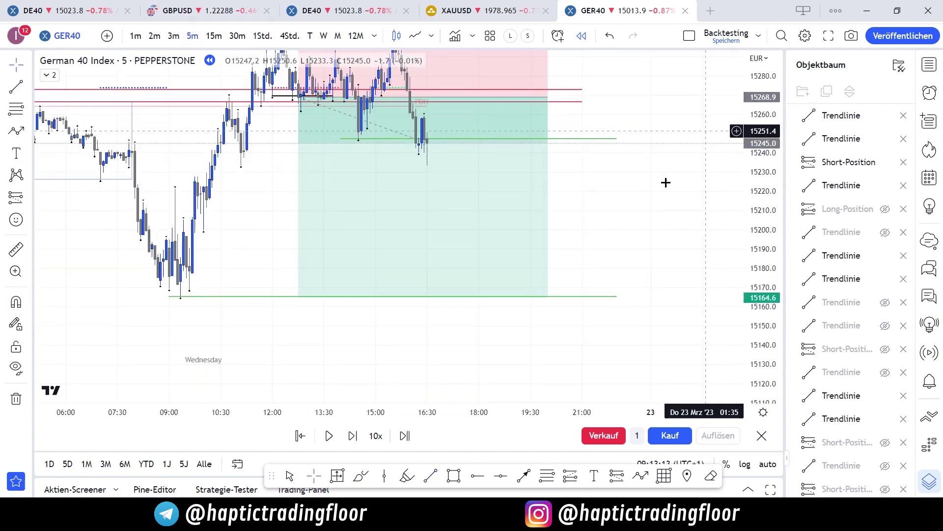
scroll(693, 219, "down", 5)
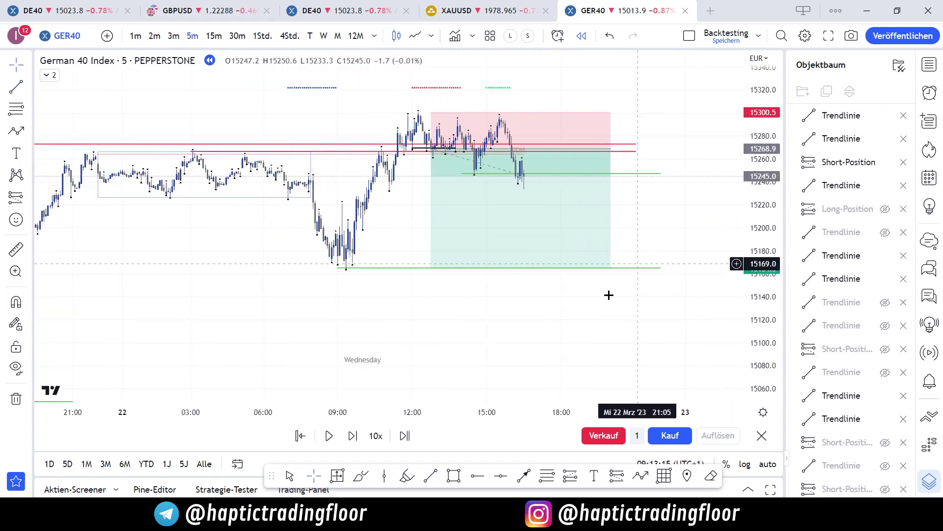
key("shift+Right")
key("shift+Right")
key("shift+Right")
key("shift+Right")
key("shift+Right")
key("shift+Right")
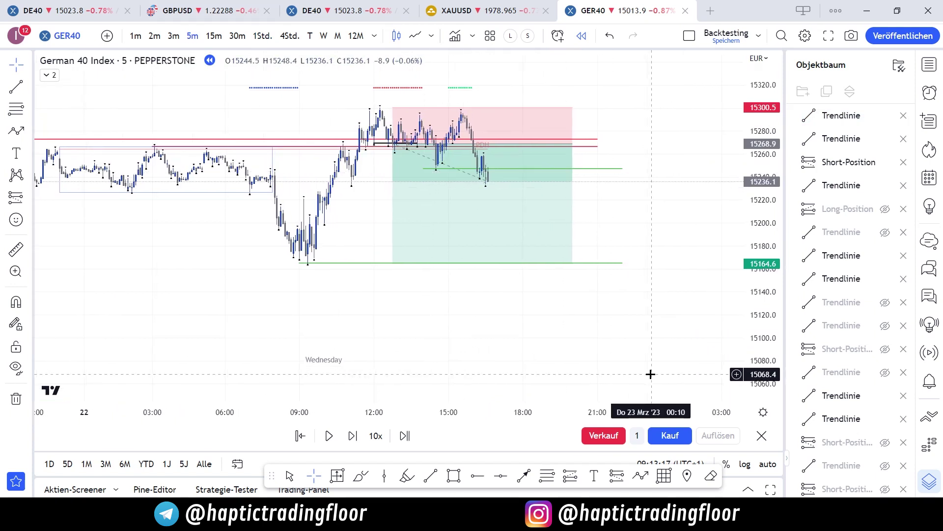
key("shift+Right")
key("shift+Right")
key("shift+Right")
key("shift+Right")
key("shift+Right")
key("shift+Right")
key("shift+Right")
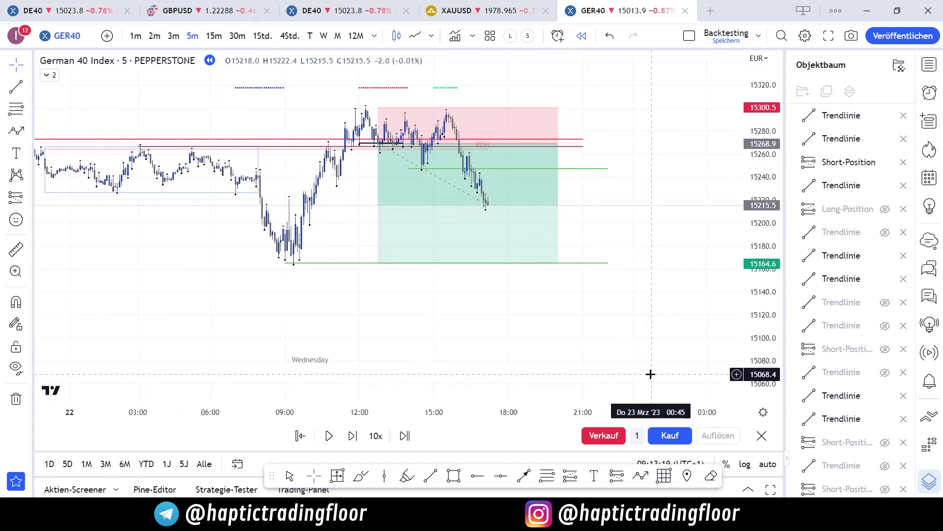
key("shift+Right")
key("shift+Right")
key("shift+Right")
key("shift+Right")
key("shift+Right")
key("shift+Right")
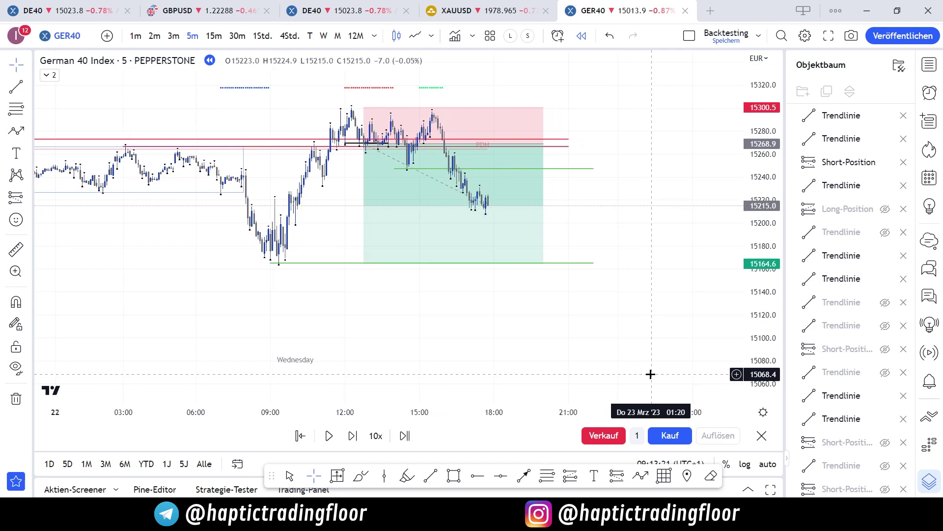
key("shift+Right")
key("shift+Right")
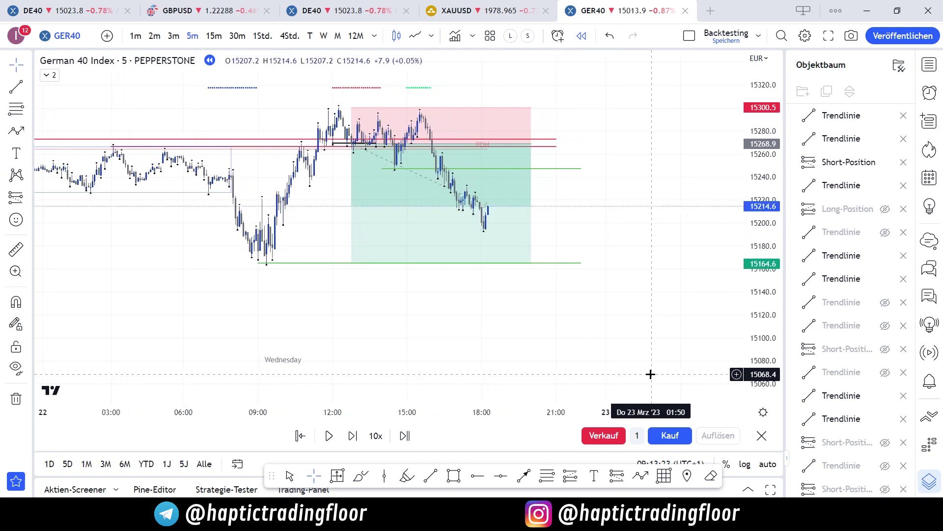
key("shift+Right")
key("shift+Right")
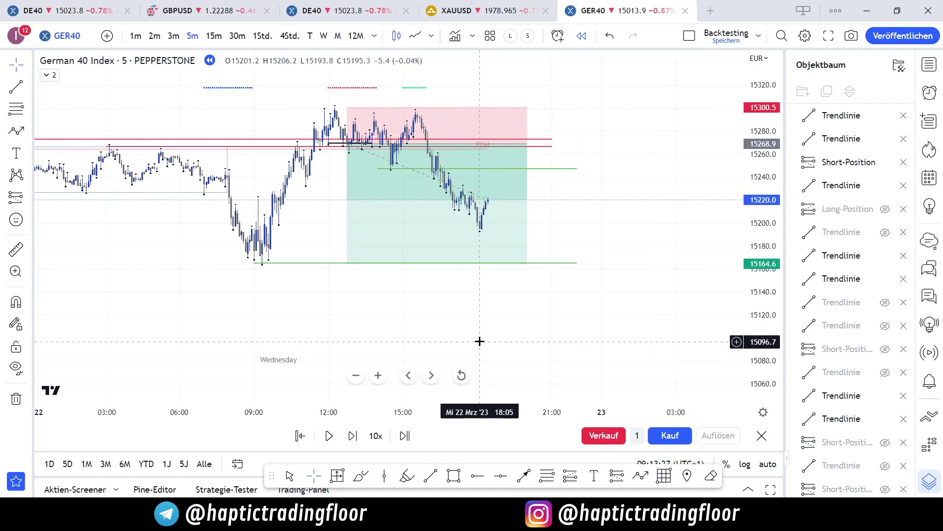
left_click(432, 168)
left_click(439, 186)
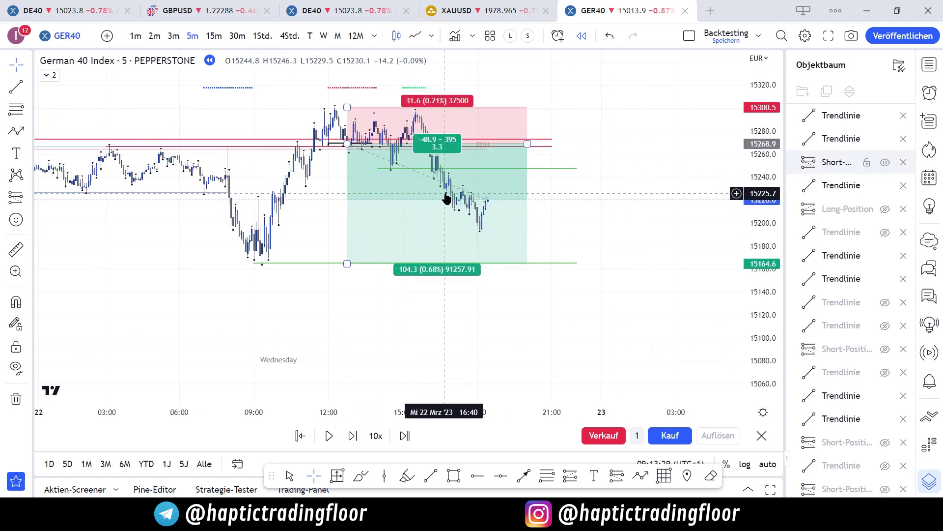
left_click(489, 291)
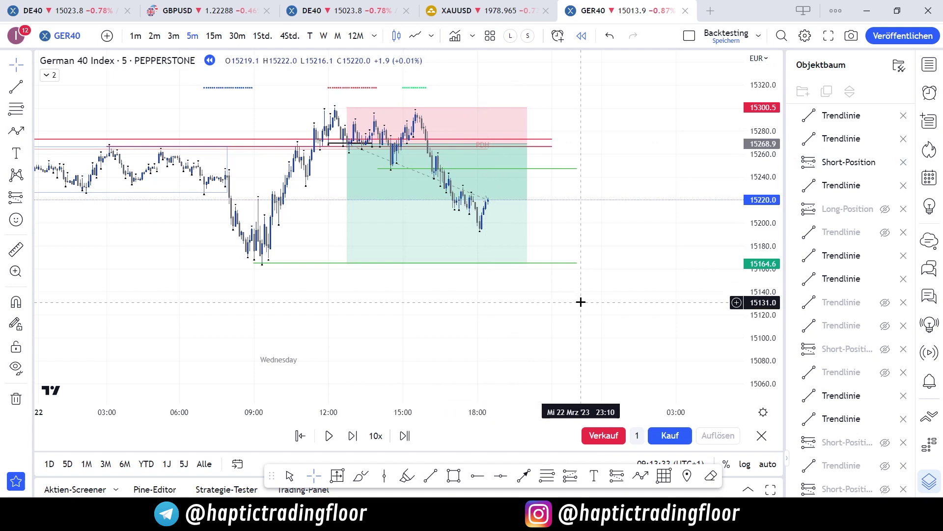
- Advance the replay bar by bar to the 19:00 bar on 22 March
key("shift+Right")
key("shift+Right")
key("shift+Right")
key("shift+Right")
key("shift+Right")
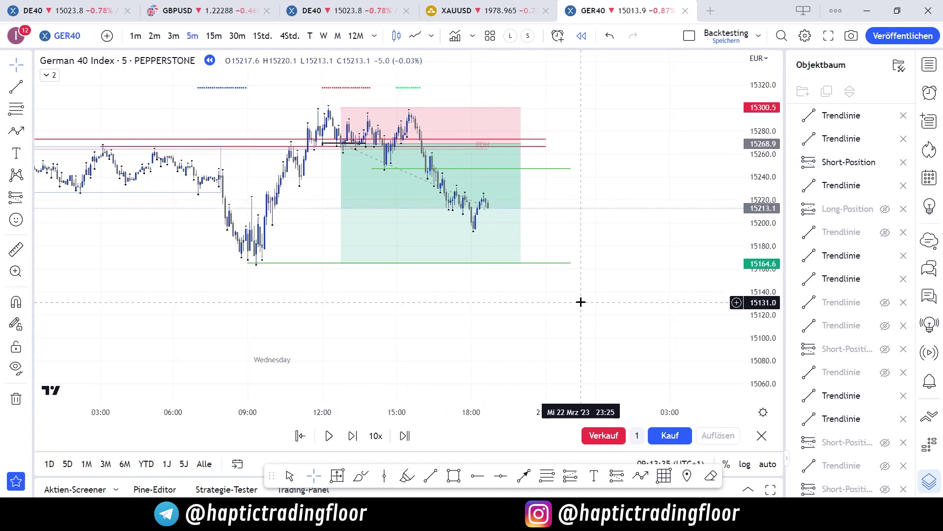
key("shift+Right")
key("shift+Right")
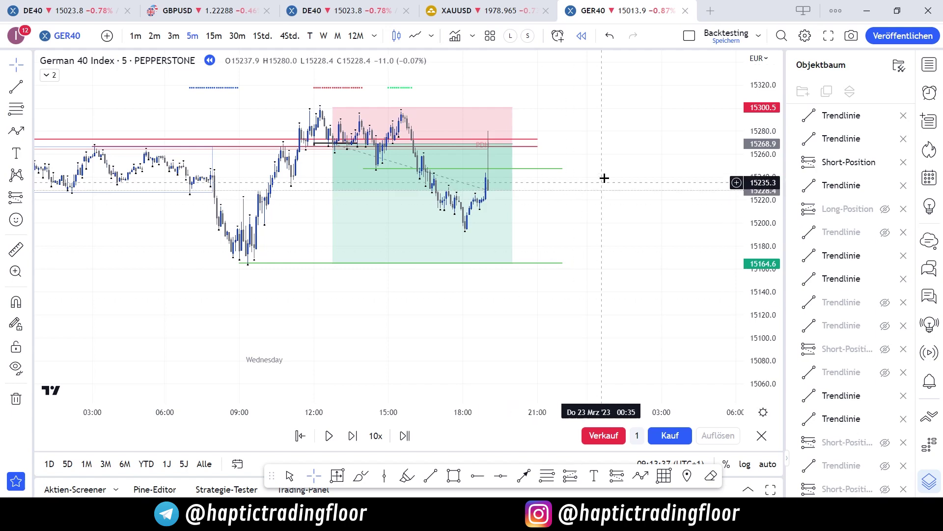
scroll(605, 177, "up", 5)
left_click_drag(638, 221, 634, 179)
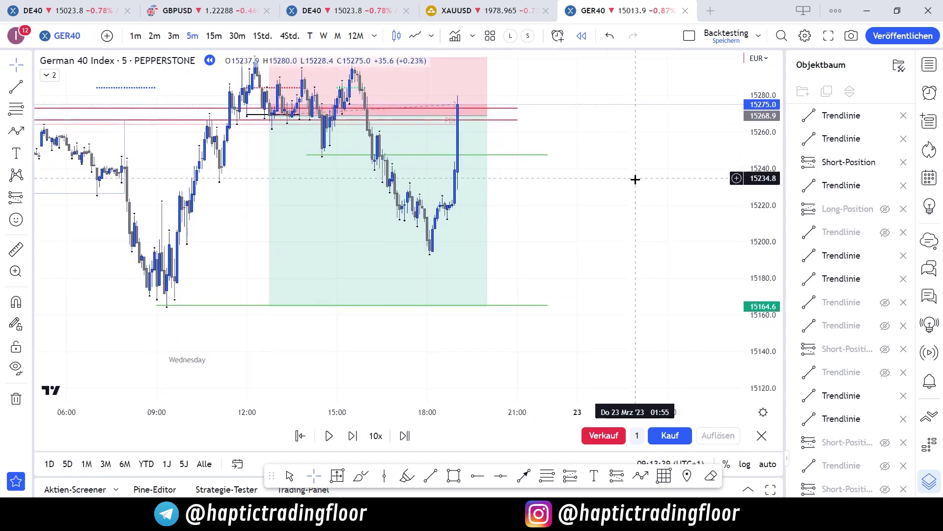
- Draw a black horizontal trendline at 15223.9 from about 17:40 to 19:55 on 22 March
left_click(15, 91)
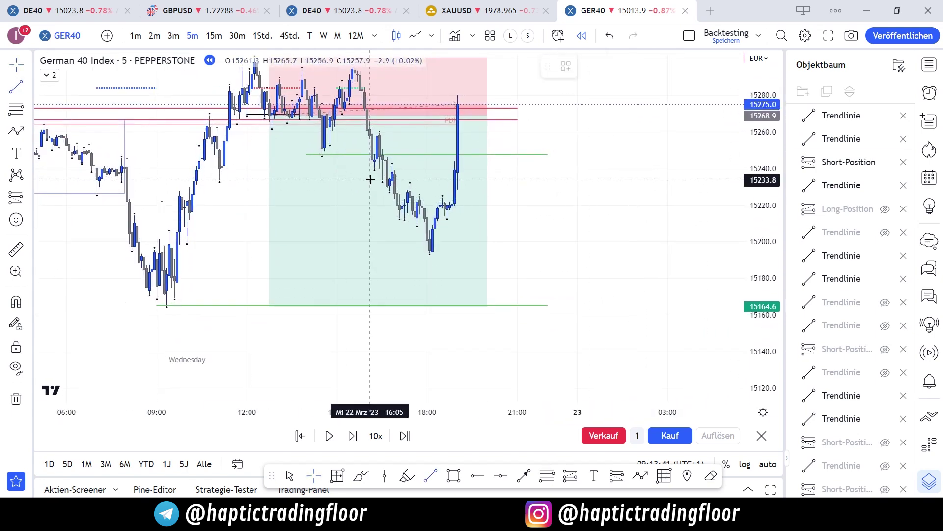
left_click(417, 197)
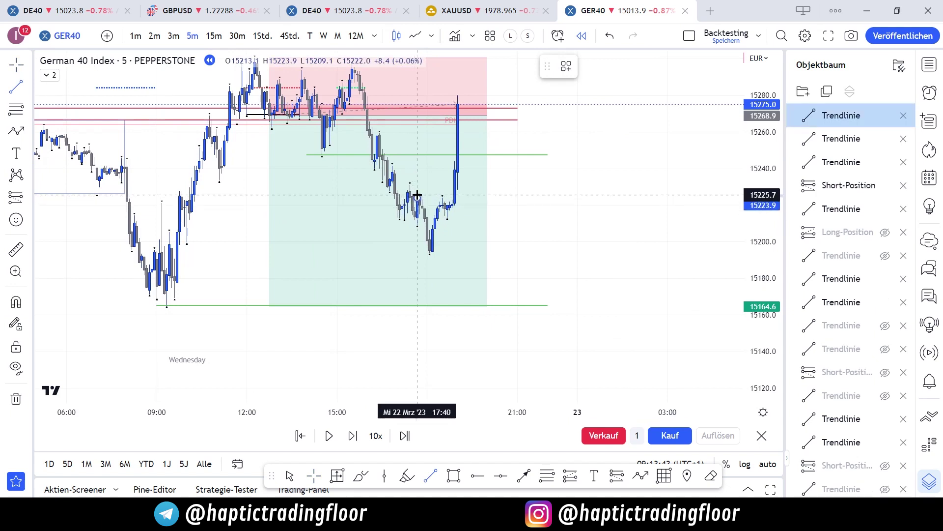
left_click(485, 197)
left_click(469, 238)
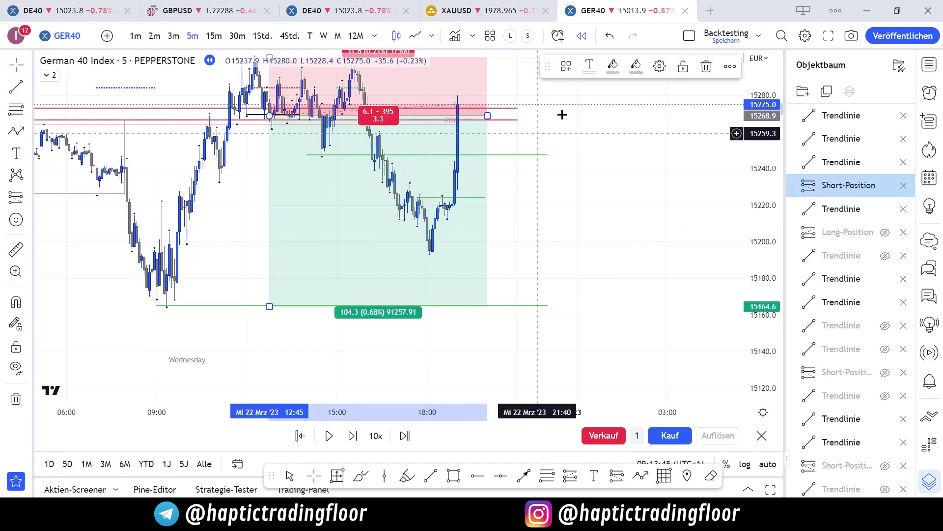
left_click(484, 198)
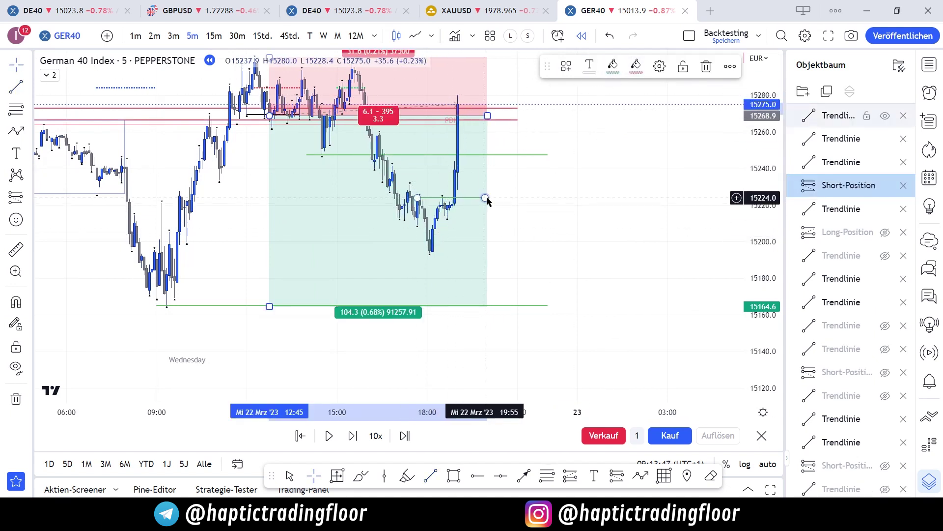
left_click(590, 69)
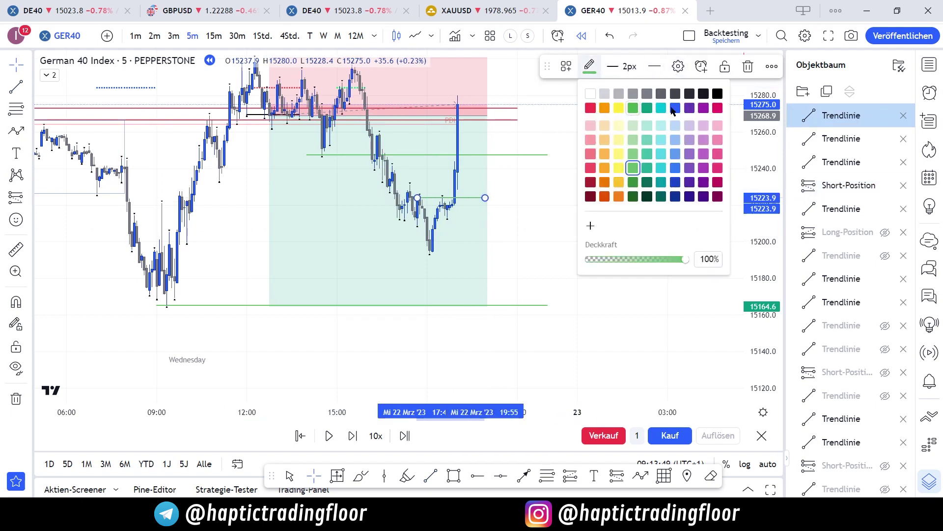
left_click(718, 93)
left_click(649, 178)
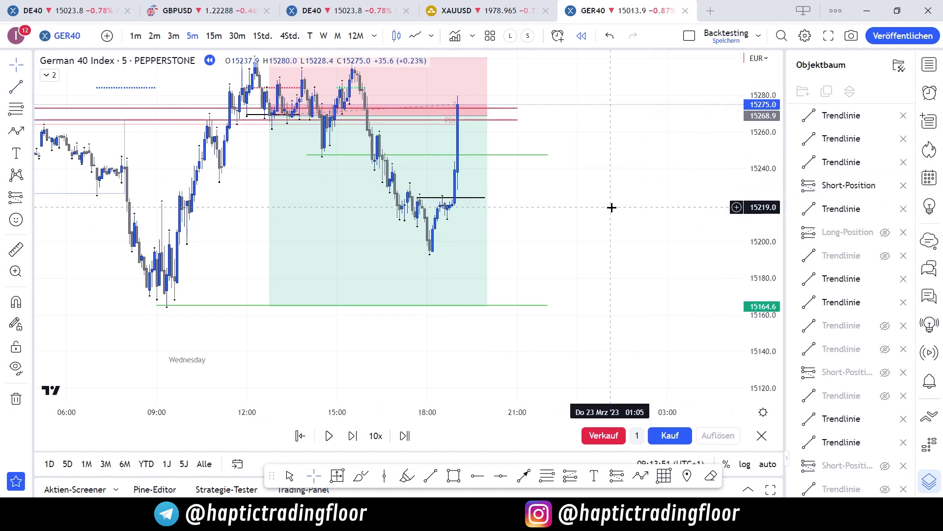
- Shorten the black trendline to about 19:15 and the short position's time span to about 17:25 on 22 March
left_click_drag(607, 225, 603, 227)
left_click_drag(479, 209, 459, 208)
left_click(698, 209)
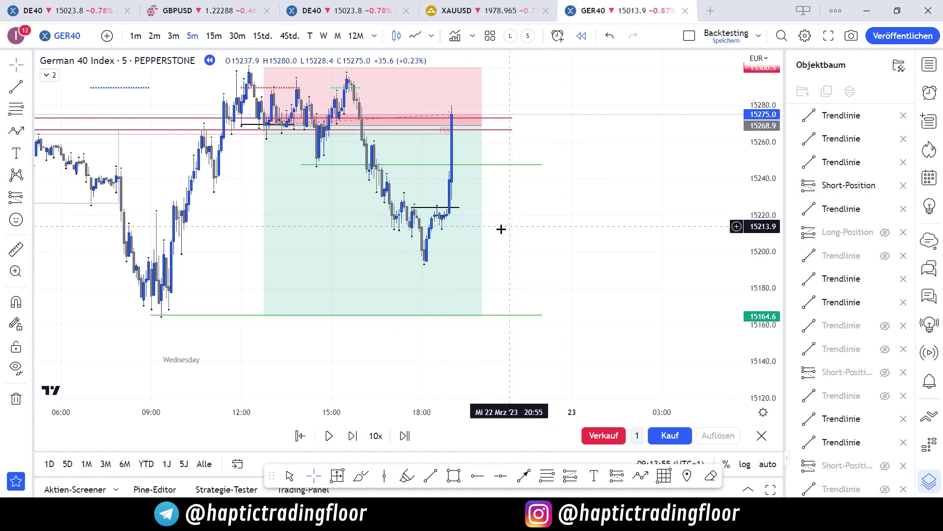
left_click(427, 249)
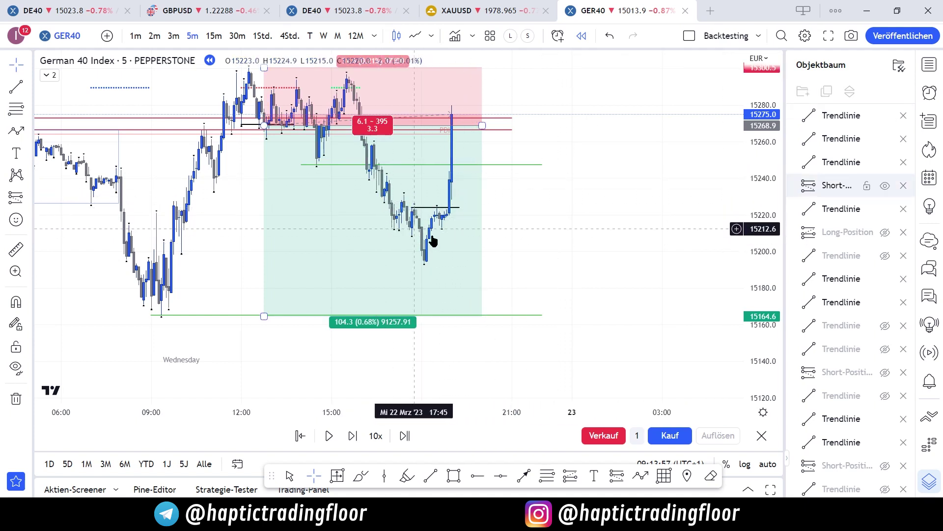
left_click(520, 242)
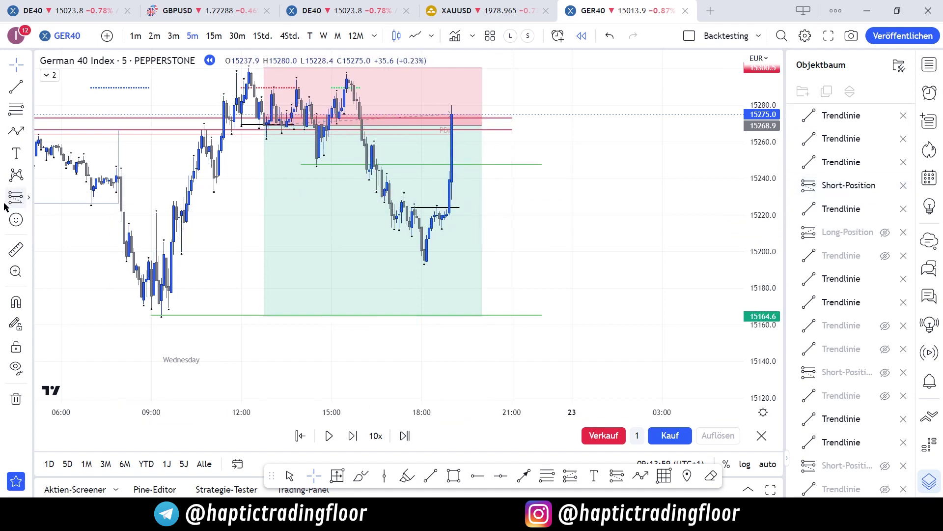
left_click_drag(482, 126, 404, 129)
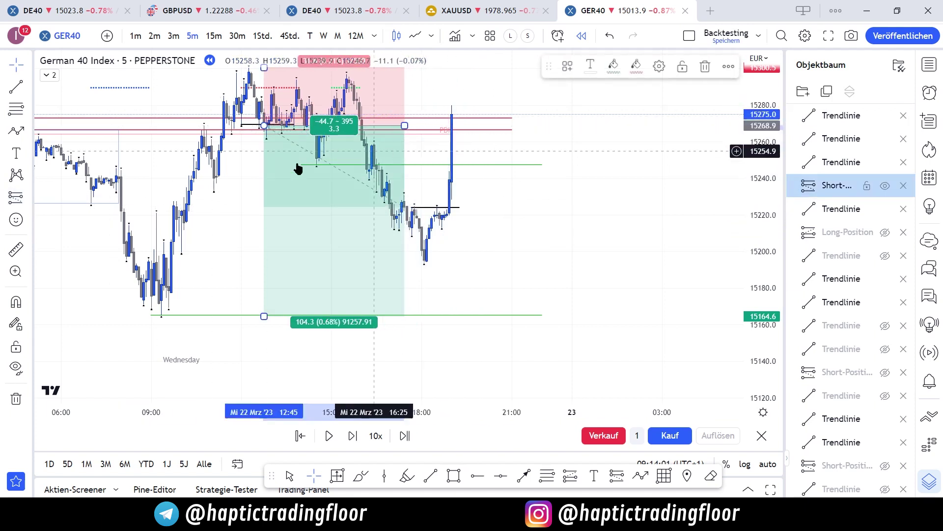
- Place a long position with its entry at 15239.1 at about 18:55 on 22 March
left_click(30, 198)
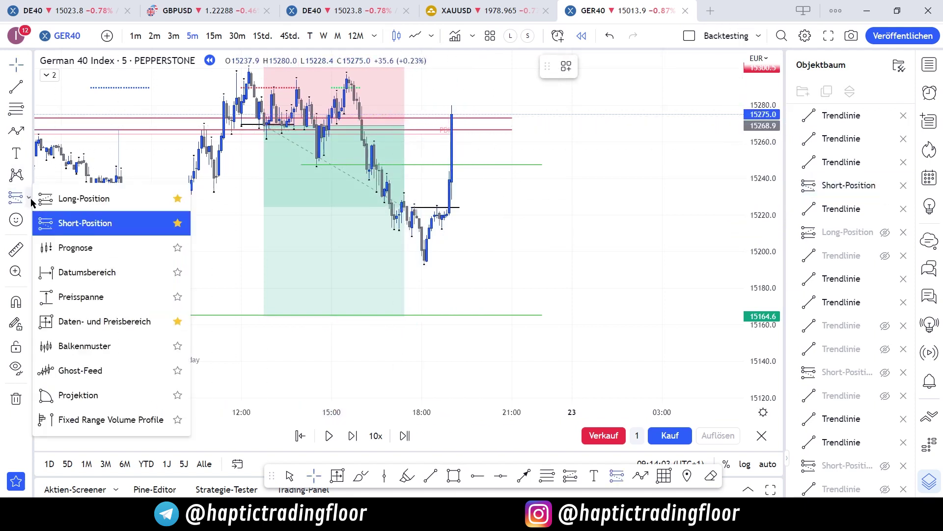
left_click(78, 198)
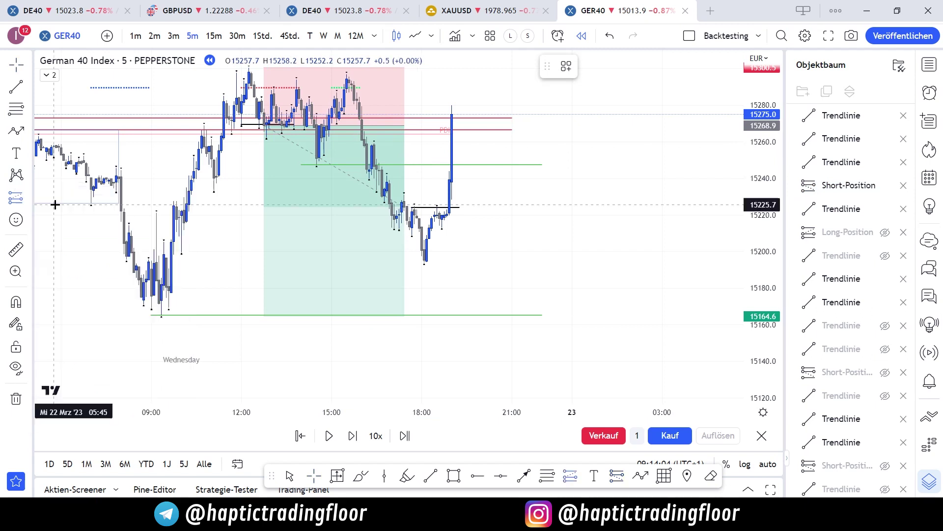
left_click(450, 179)
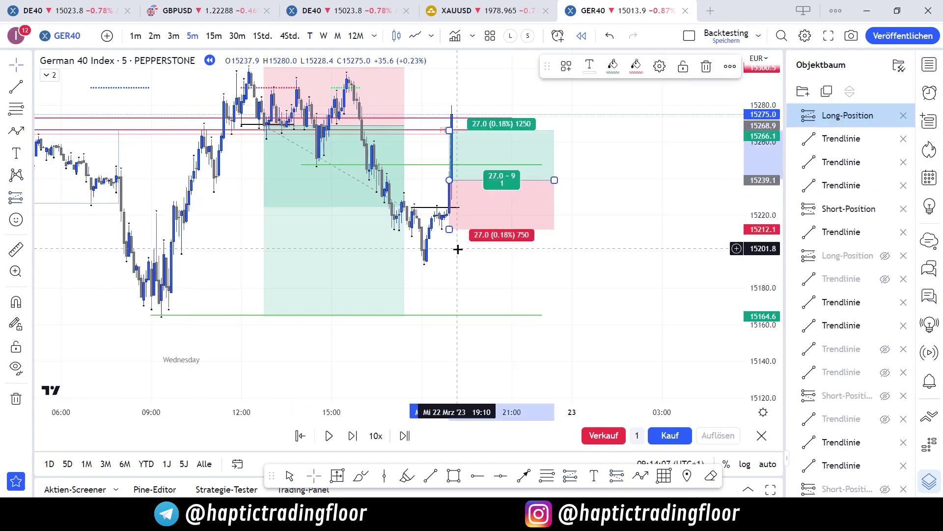
- Set the long position's stop level to 15192.8 and its target to 15300.6
left_click_drag(449, 228, 418, 294)
left_click_drag(434, 203, 434, 141)
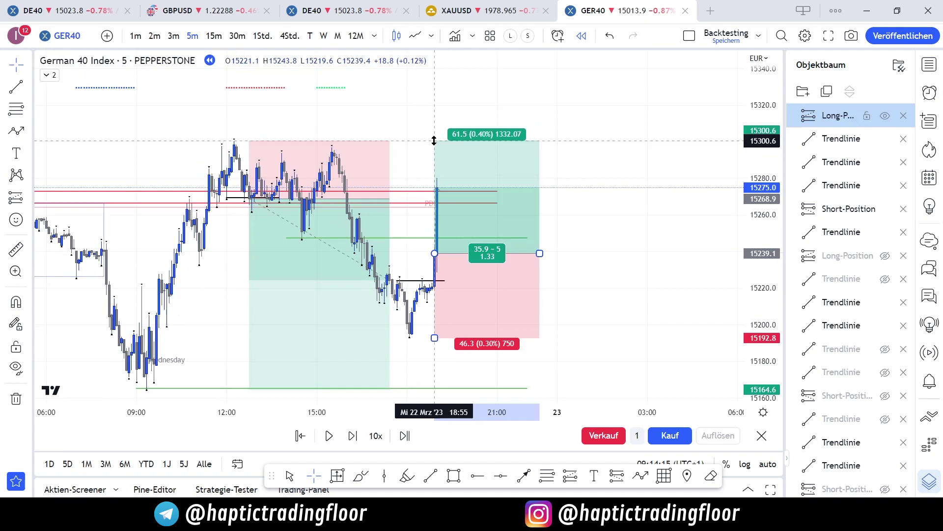
left_click(647, 175)
left_click_drag(641, 196, 641, 178)
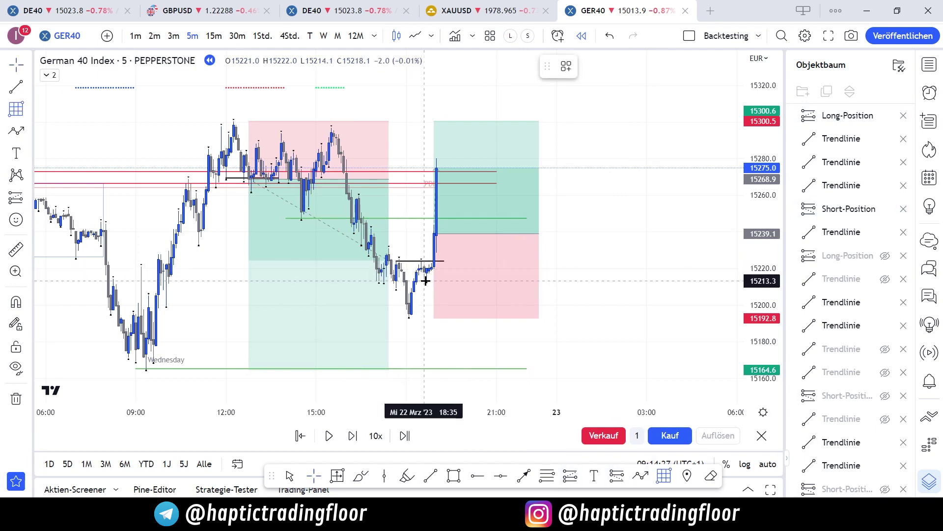
- Move the long position's entry to 15229.1, using a temporary Gann box from 15213.3 to 15243.5 around 18:35–19:25 as a guide, and delete the box
left_click_drag(426, 281, 449, 237)
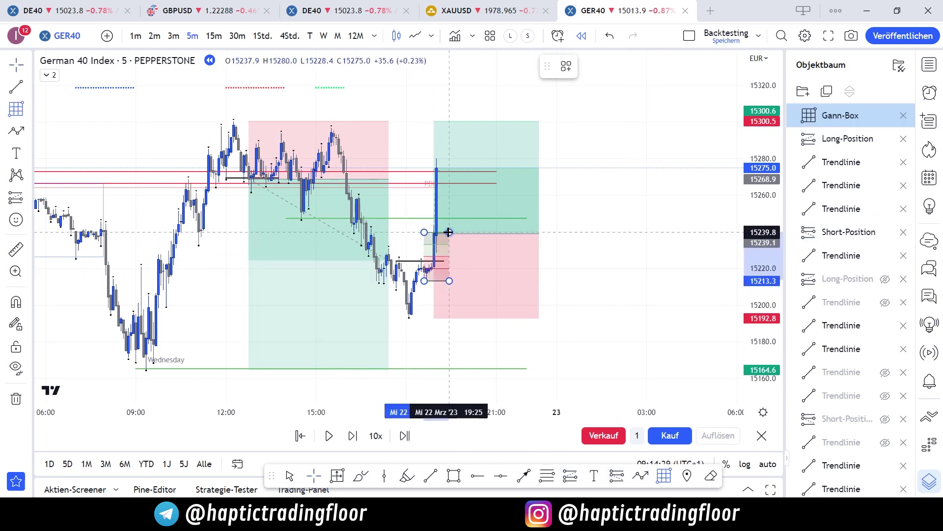
left_click(450, 225)
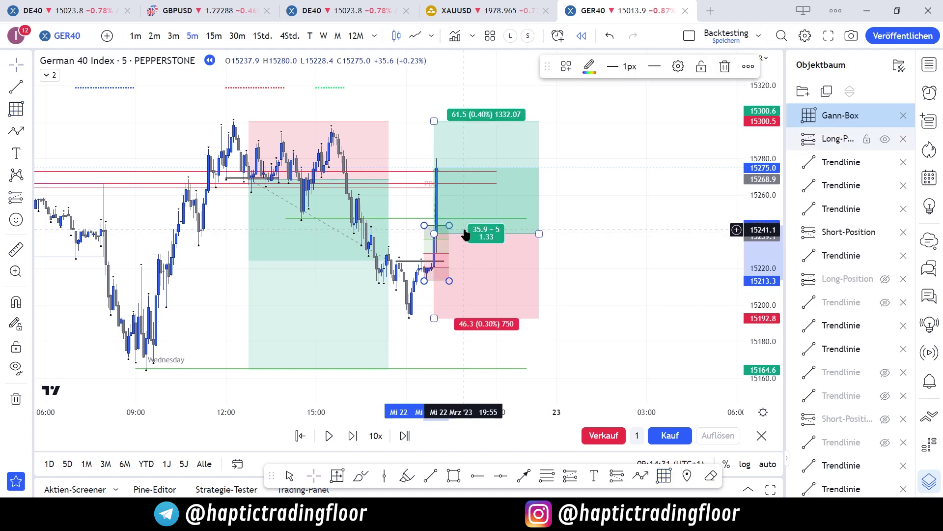
left_click_drag(431, 233, 429, 256)
left_click(421, 230)
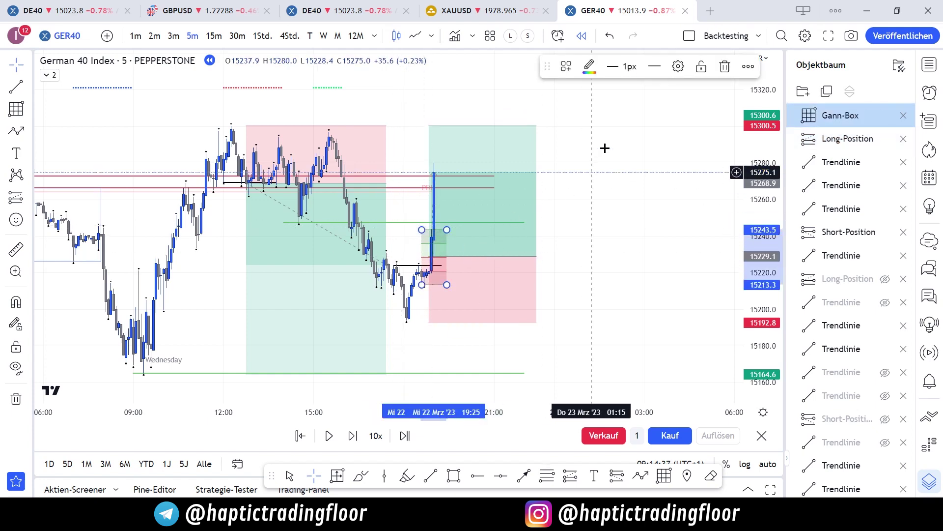
left_click(725, 66)
left_click_drag(594, 190, 599, 161)
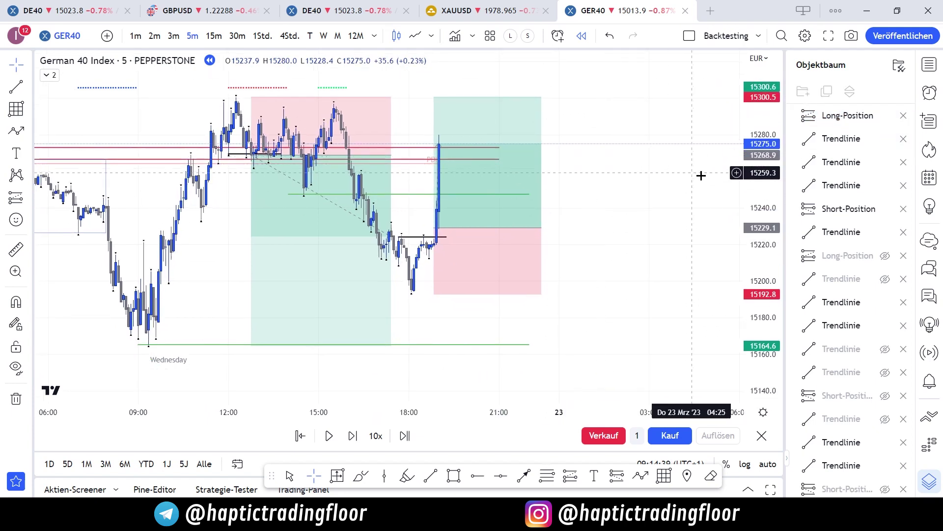
- Advance the replay by one five-minute bar on 22 March
left_click_drag(772, 192, 771, 253)
scroll(598, 226, "down", 1)
key("shift+Right")
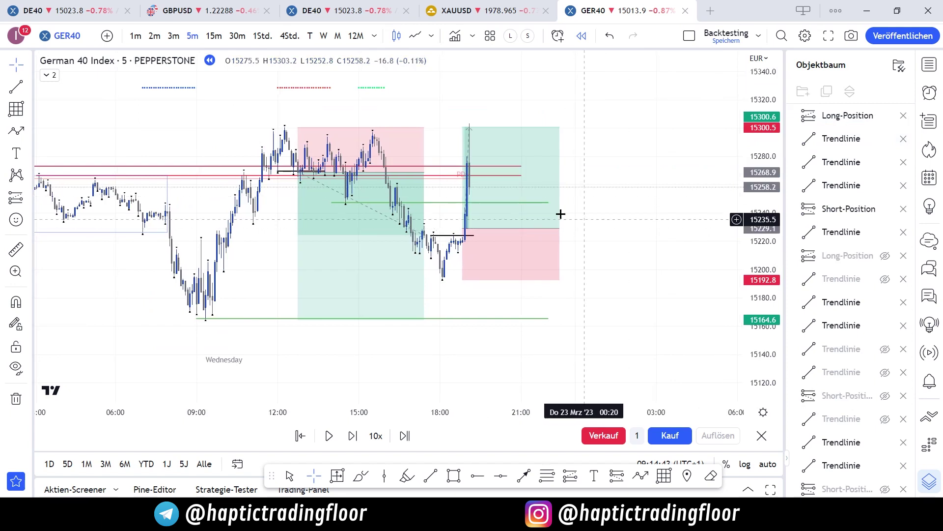
- Extend the short position's time span to about 19:15 on 22 March
left_click(418, 176)
left_click_drag(423, 172, 475, 172)
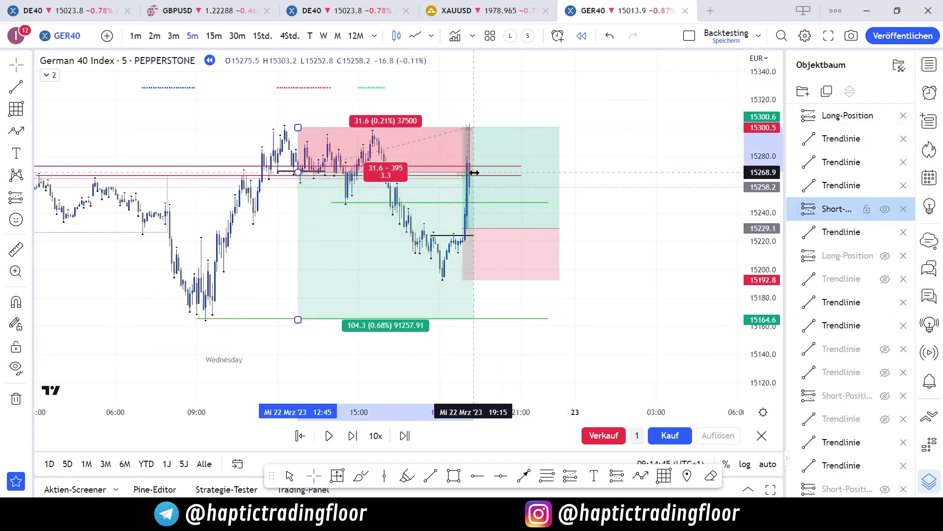
left_click(560, 181)
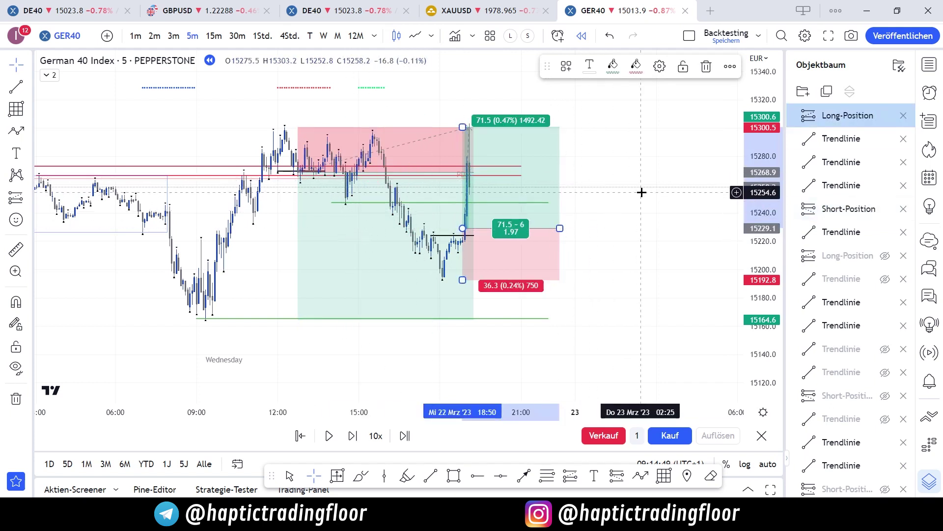
left_click(691, 175)
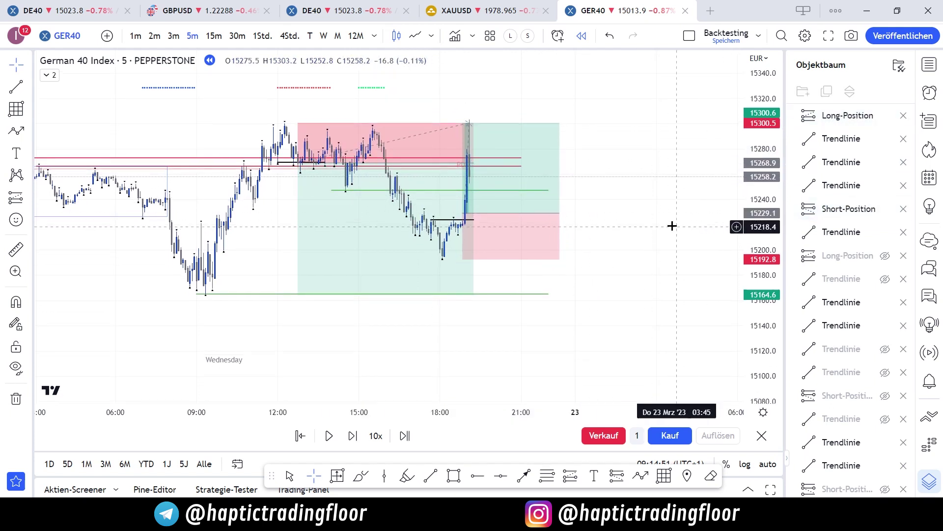
- Hide the newest Long-Position and the two trend lines listed directly beneath it in the object tree
left_click(550, 206)
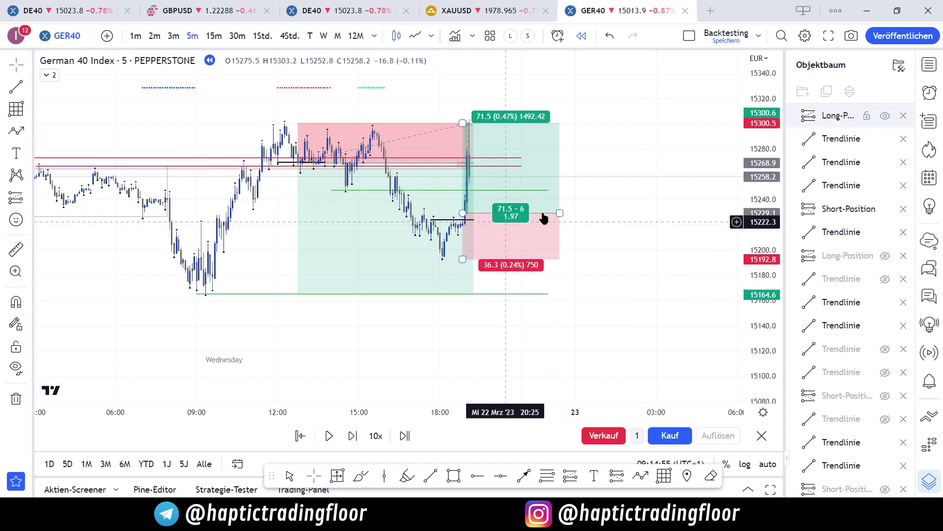
left_click(402, 85)
scroll(855, 158, "up", 2)
scroll(855, 157, "up", 1)
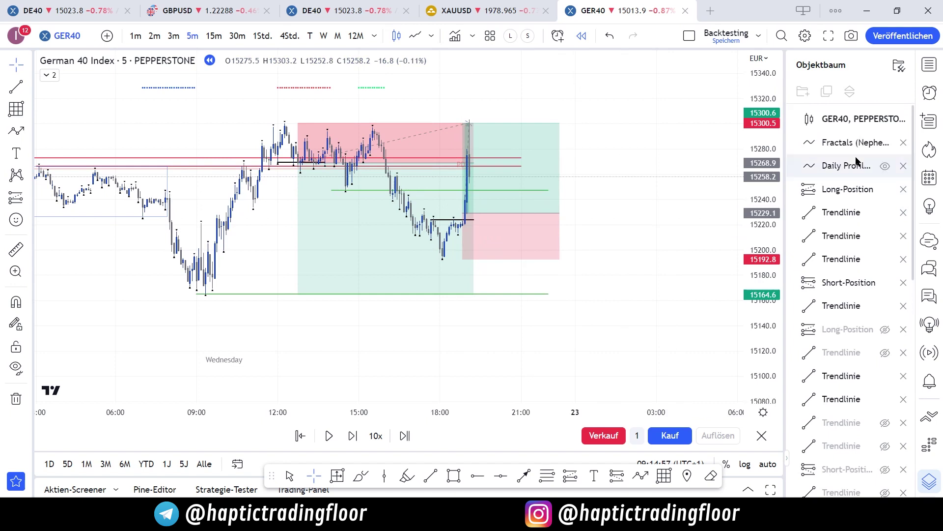
left_click(885, 190)
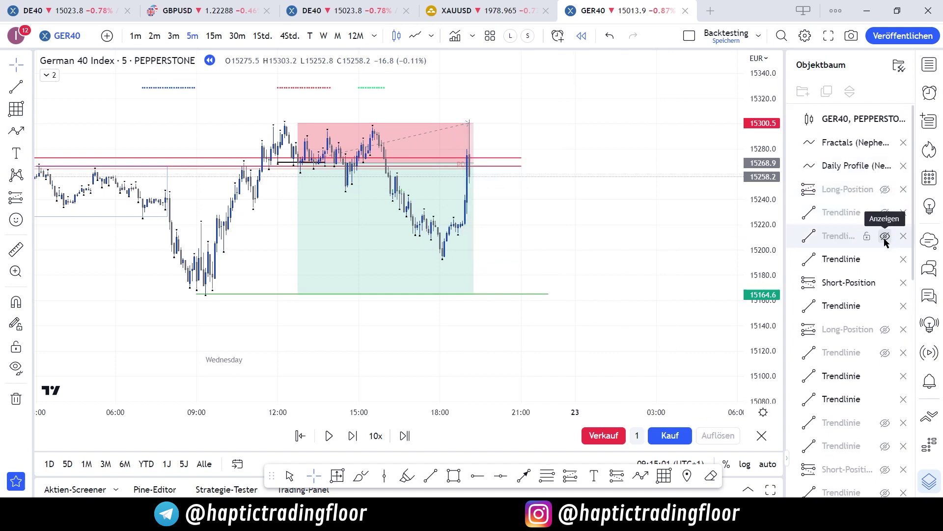
left_click(894, 264)
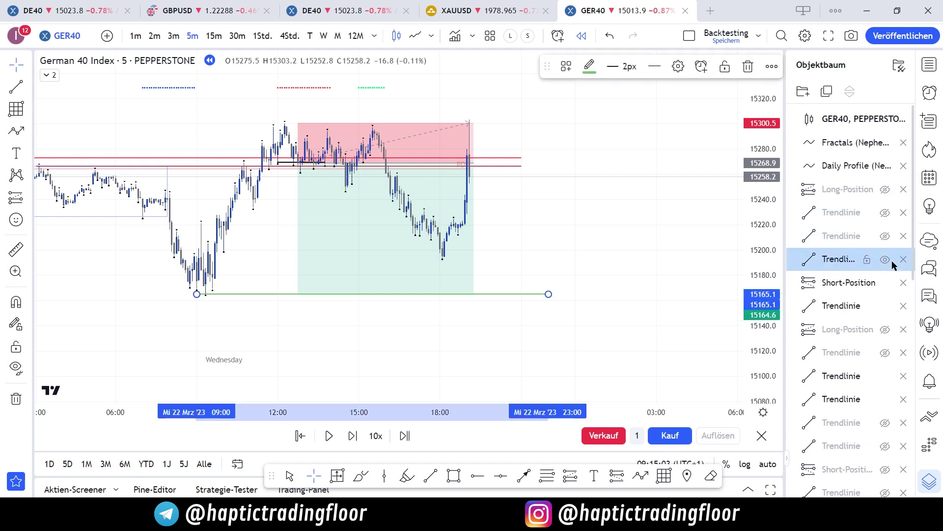
- Hide the Short-Position starting at 12:45 and the short black trend line at its entry level
left_click(846, 284)
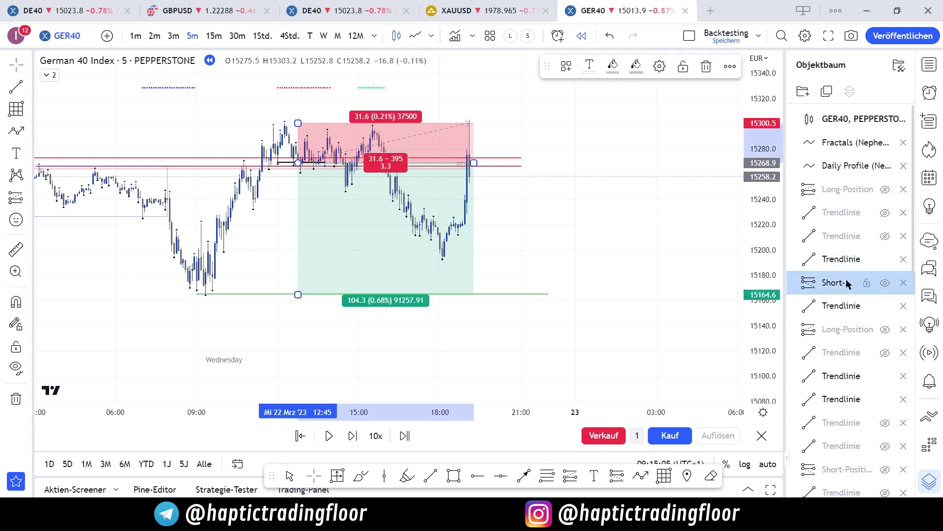
left_click(886, 283)
left_click(877, 308)
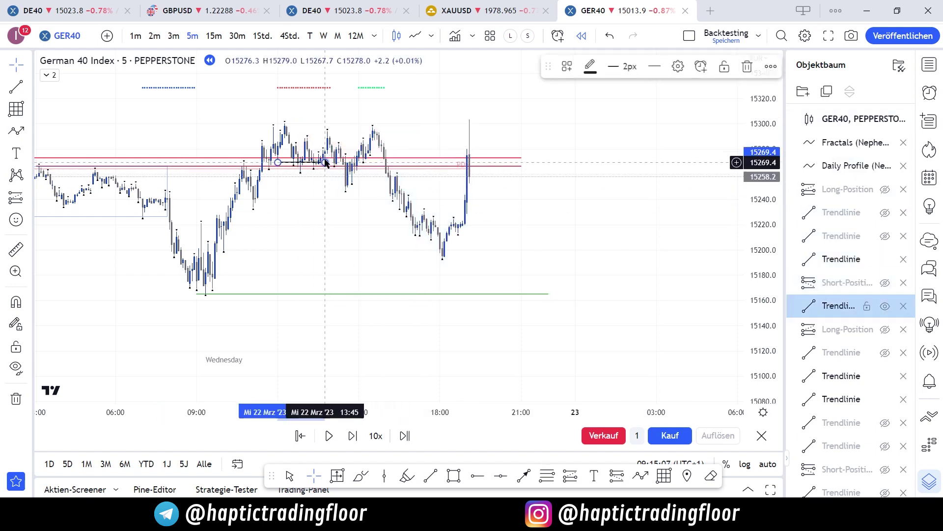
left_click(885, 307)
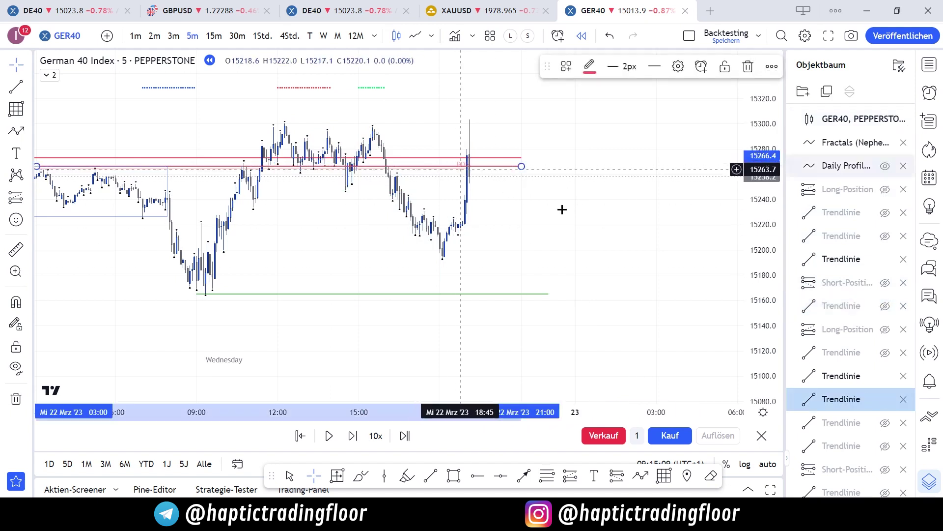
- Advance the bar replay a few candles forward on the 5-minute chart
left_click(567, 269)
left_click_drag(597, 253, 607, 280)
key("shift+Right")
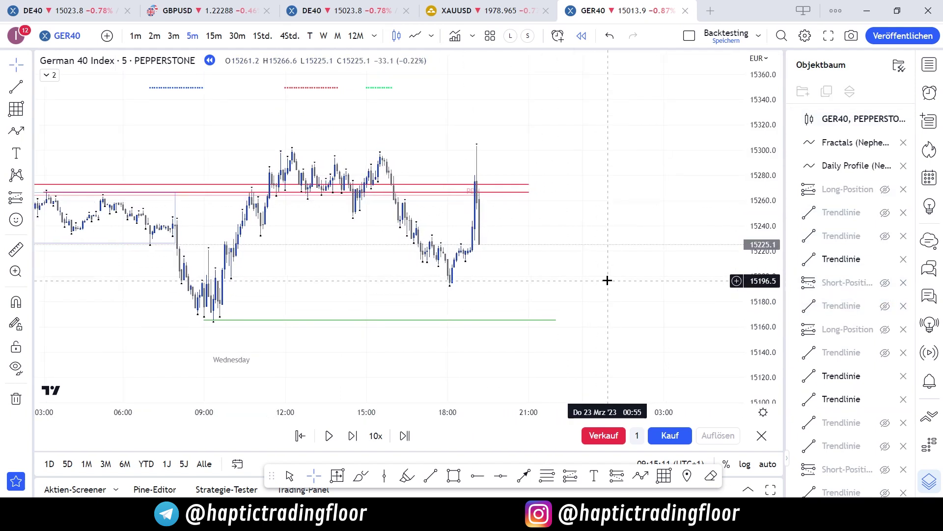
key("shift+Right")
key("shift+Right")
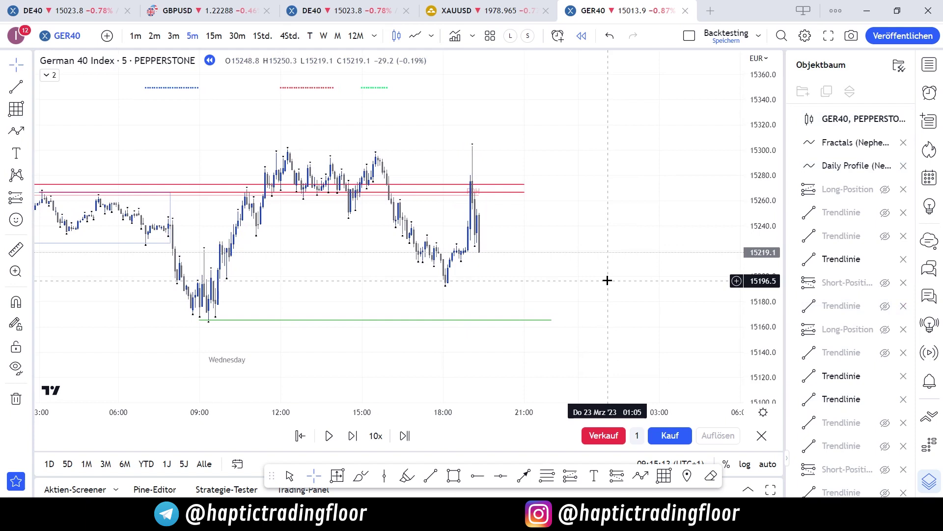
key("shift+Right")
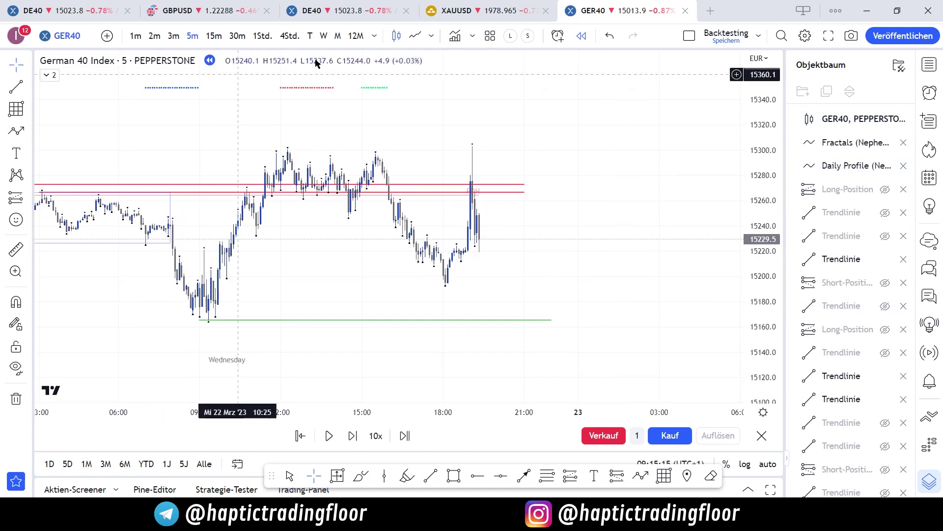
- Hide the two red horizontal trend lines at 15272.9 and 15266.4
left_click(476, 185)
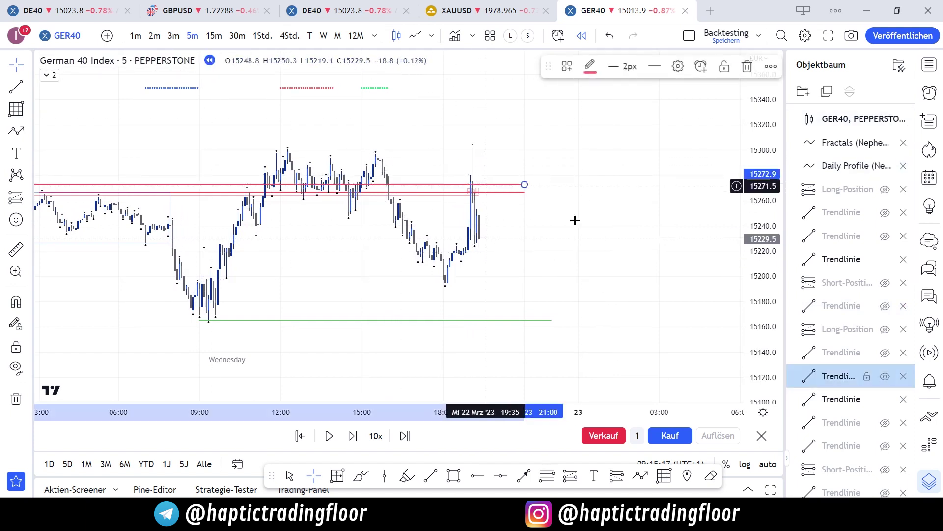
left_click(884, 377)
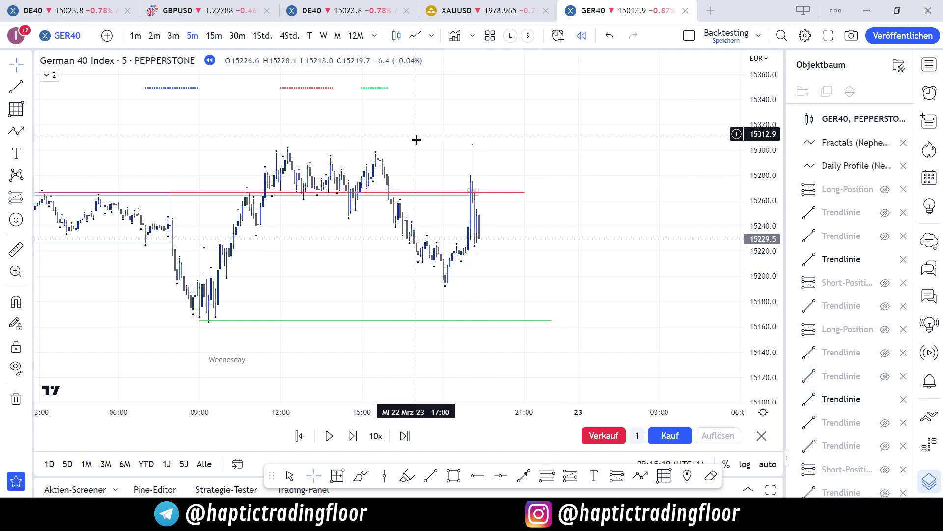
left_click(489, 192)
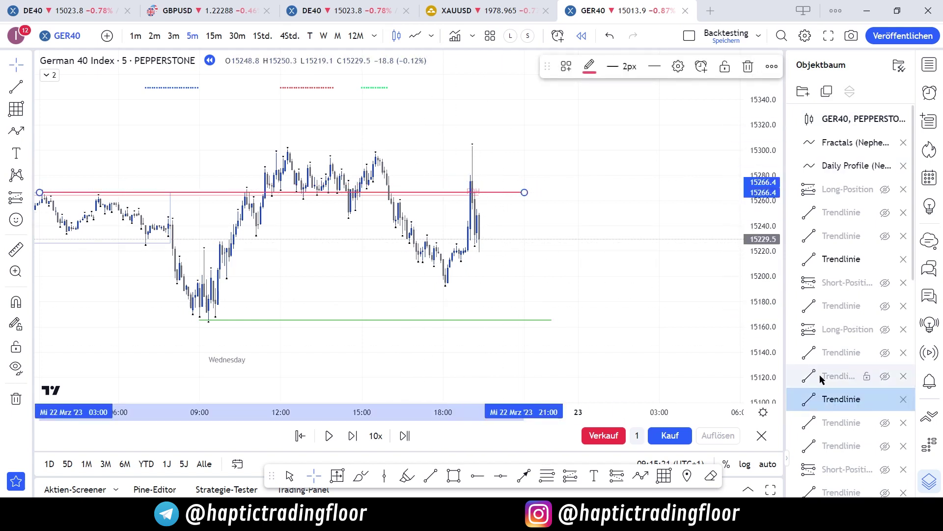
left_click(885, 399)
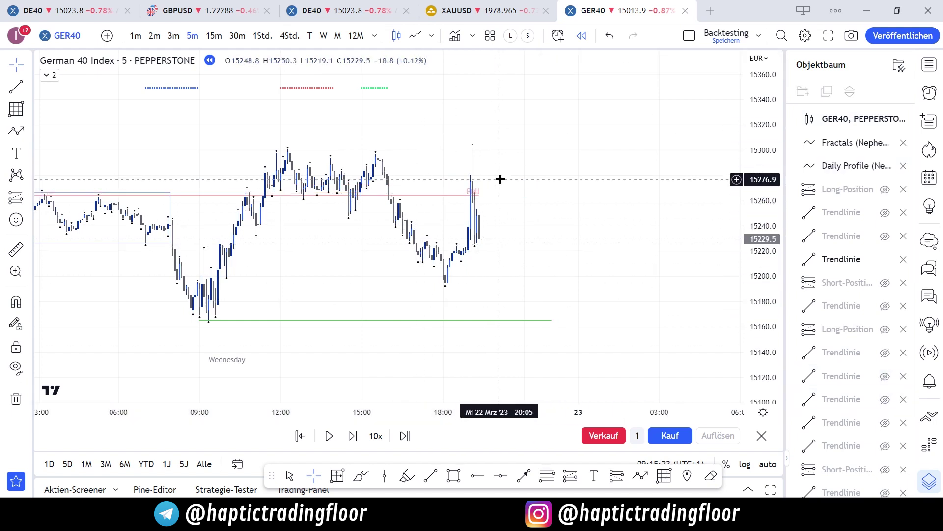
- On the 1-hour chart, draw a horizontal red trend line at about 15296.9 from the 22 March afternoon high, and return to the 5-minute chart
left_click(262, 35)
key("ctrl")
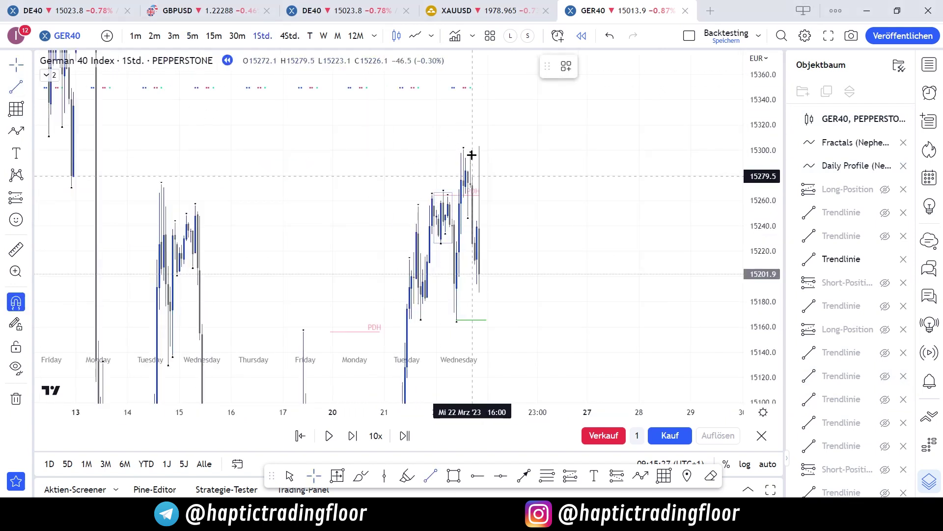
left_click_drag(469, 155, 499, 154)
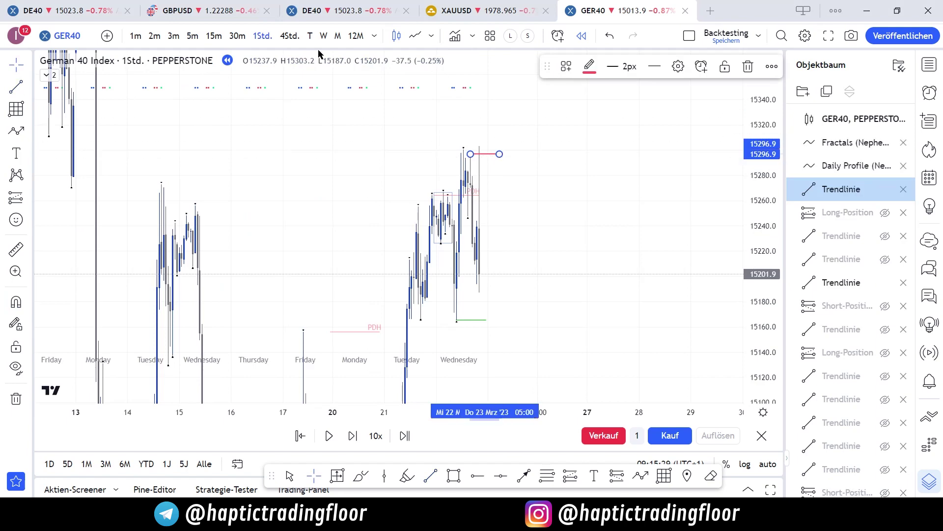
left_click(199, 37)
left_click(581, 210)
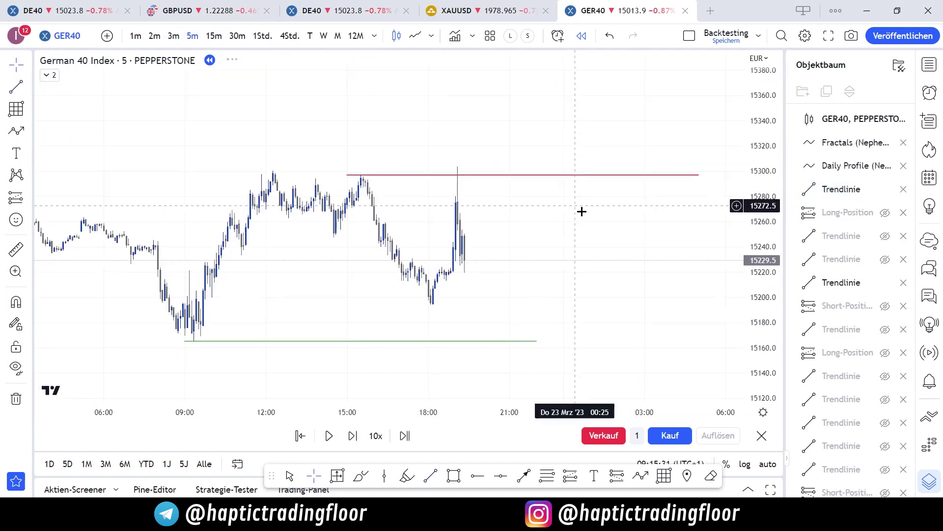
- Advance the replay until price trades through the green trend line at the morning low
left_click_drag(765, 207, 765, 163)
left_click_drag(579, 215, 565, 206)
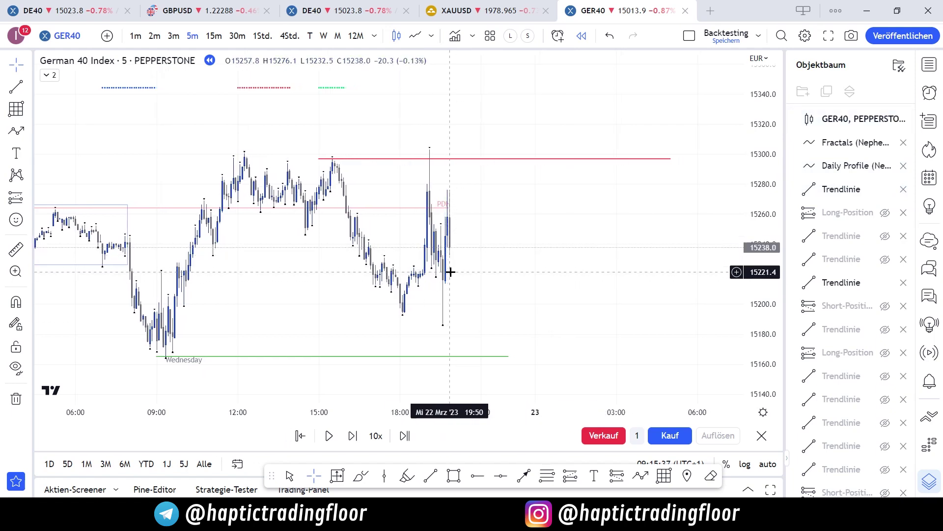
left_click(450, 270)
left_click_drag(514, 241, 527, 202)
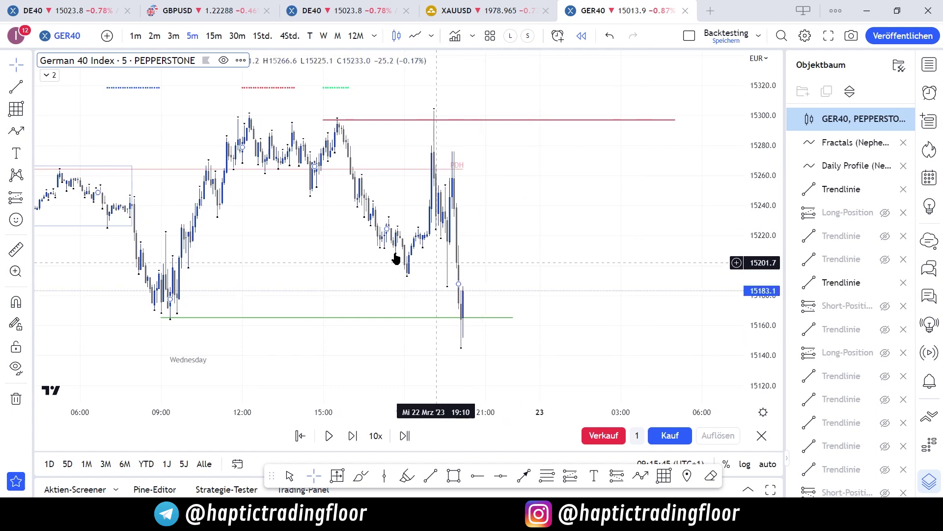
left_click_drag(344, 176, 368, 200)
left_click_drag(316, 137, 396, 245)
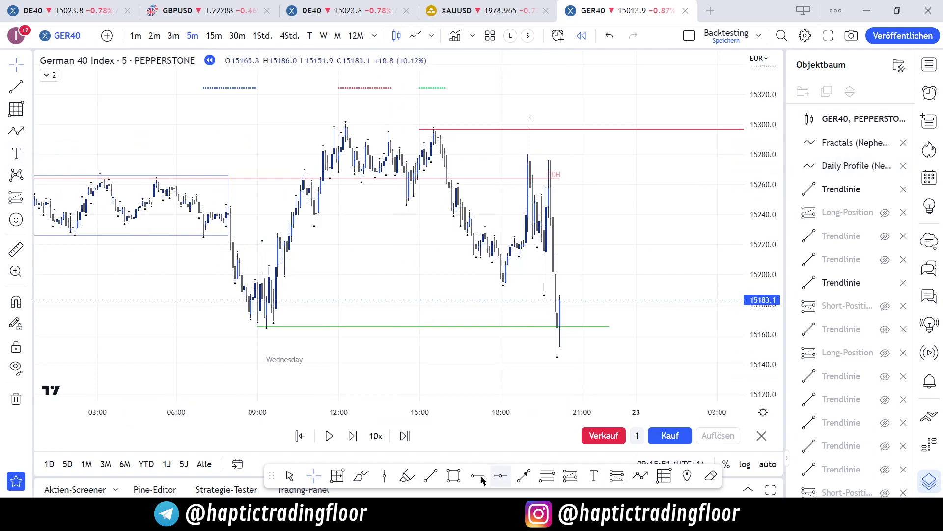
- With the brush, circle the midday and afternoon highs, mark their level, and trace the decline to a circle at the green line
left_click(362, 477)
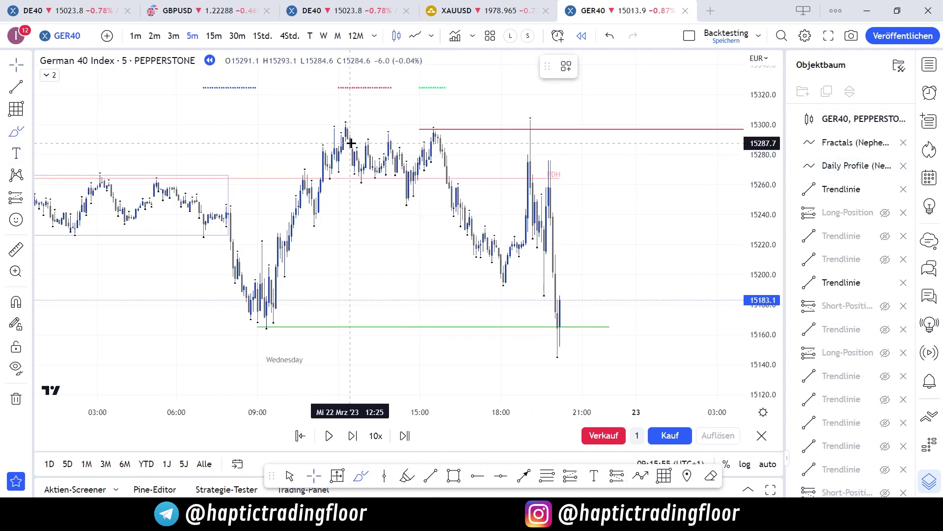
mouse_move(351, 129)
left_mouse_down()
mouse_move(436, 97)
mouse_move(344, 127)
mouse_move(433, 186)
mouse_move(437, 164)
left_mouse_up()
left_click_drag(420, 124, 605, 126)
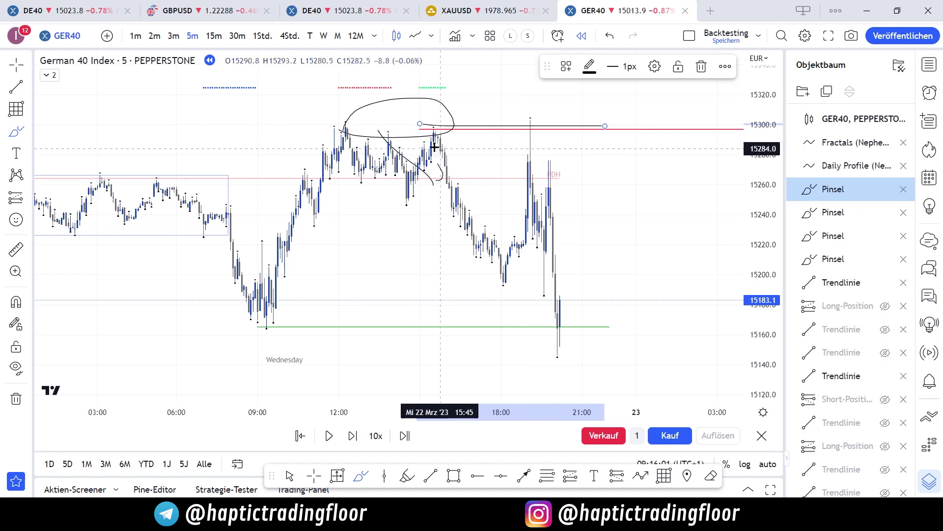
mouse_move(435, 146)
left_mouse_down()
mouse_move(558, 325)
mouse_move(560, 353)
mouse_move(587, 348)
left_mouse_up()
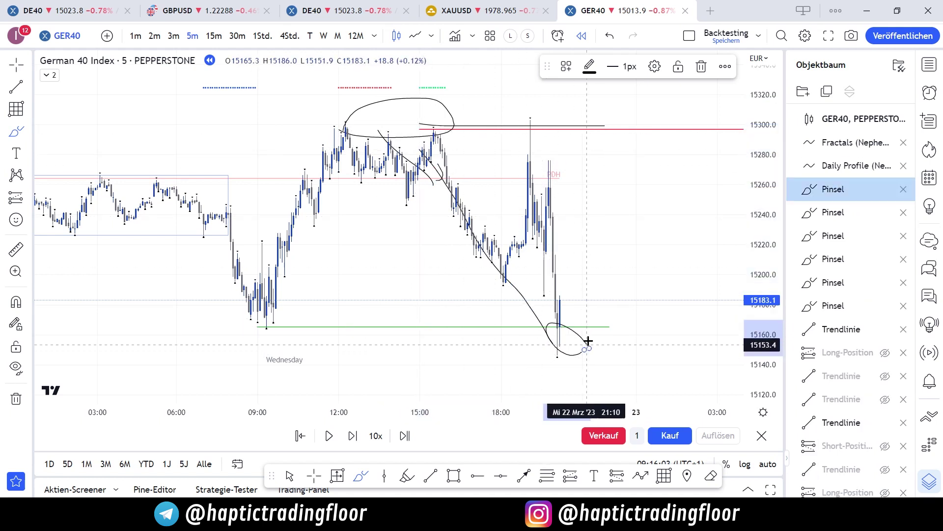
- Undo all brush strokes marking the highs and the decline to the green line
key("ctrl+z")
key("ctrl+z")
key("ctrl+z")
key("ctrl+z")
key("ctrl+z")
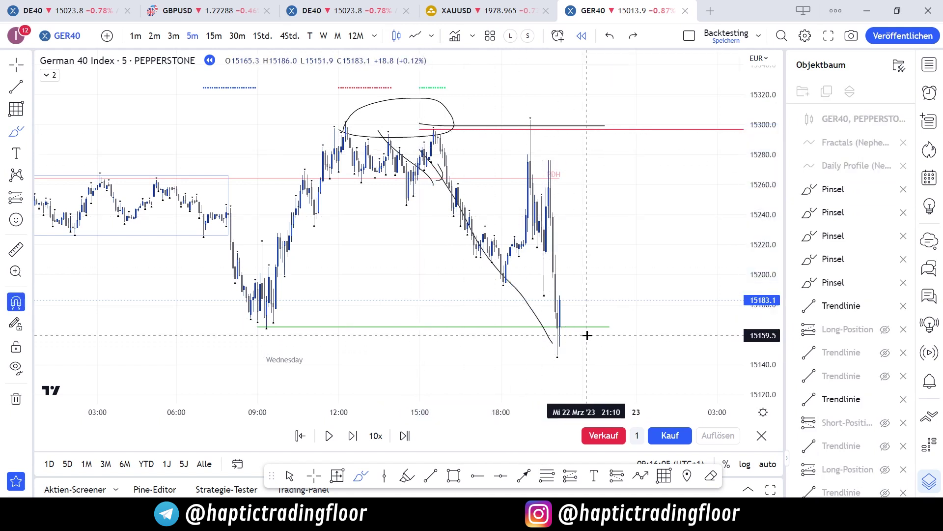
key("ctrl+z")
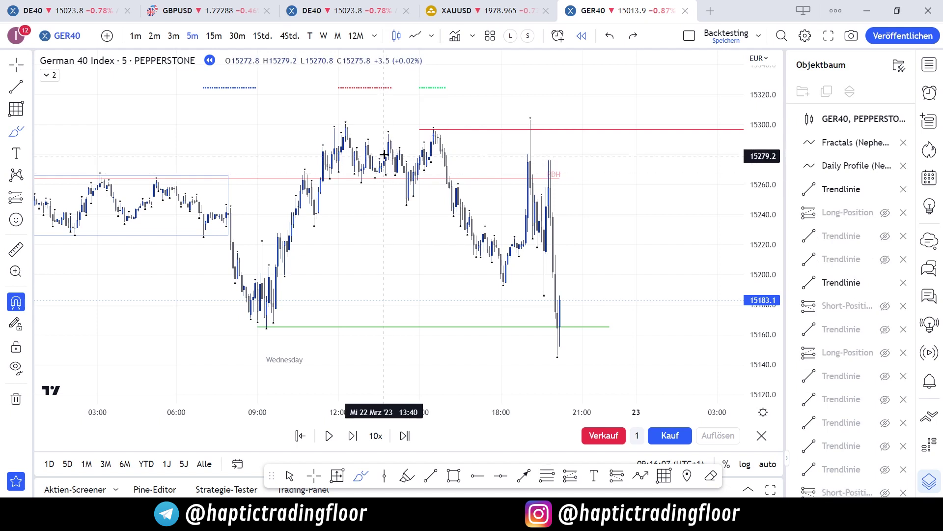
- With the brush, circle the morning low, underline the range before it, and trace the rise to a circle at the midday high
mouse_move(315, 272)
left_mouse_down()
mouse_move(317, 280)
mouse_move(257, 299)
mouse_move(304, 273)
left_mouse_up()
left_click_drag(127, 252, 239, 252)
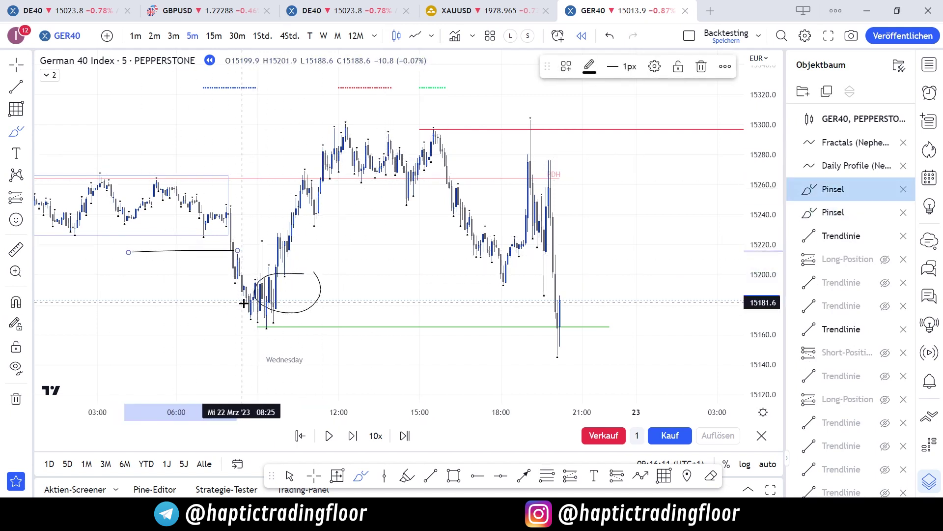
mouse_move(244, 299)
left_mouse_down()
mouse_move(337, 131)
mouse_move(381, 150)
left_mouse_up()
left_click_drag(316, 150, 322, 148)
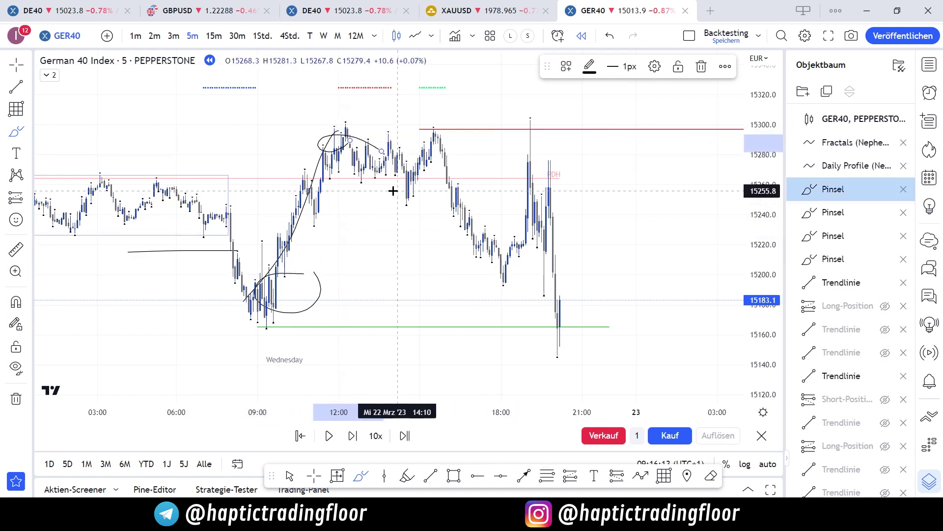
- With the brush, underline the afternoon low, circle the 18:00 low, and trace the spike up to a circle at the red line
left_click_drag(366, 213, 490, 200)
mouse_move(509, 253)
left_mouse_down()
mouse_move(493, 274)
mouse_move(511, 256)
left_mouse_up()
left_click_drag(411, 205, 420, 204)
mouse_move(508, 285)
left_mouse_down()
mouse_move(531, 158)
mouse_move(530, 91)
left_mouse_up()
left_click_drag(540, 138, 541, 119)
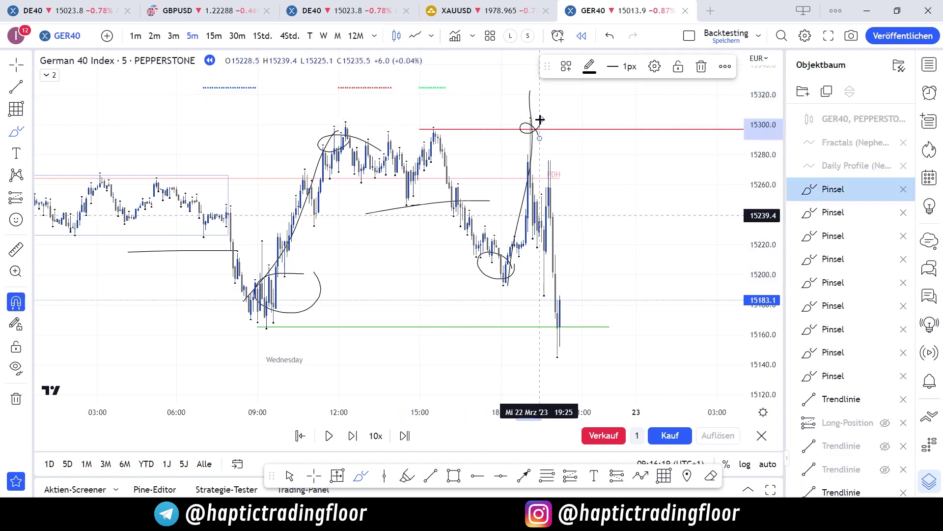
- Undo all brush strokes over the morning rise and evening spike, and return to the crosshair cursor
key("ctrl+z")
key("ctrl+z")
key("ctrl+z")
key("ctrl+z")
key("ctrl+z")
key("ctrl+z")
key("ctrl+z")
key("ctrl+z")
key("ctrl+z")
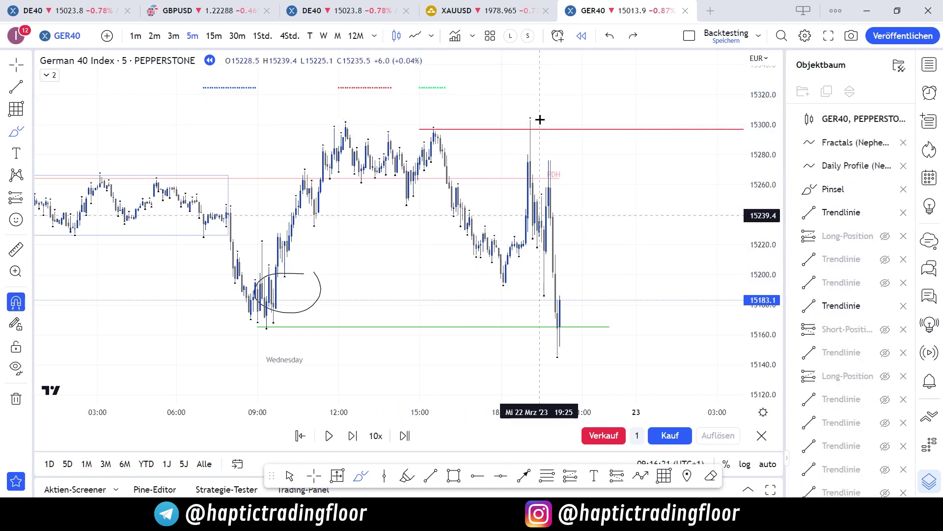
left_click(16, 64)
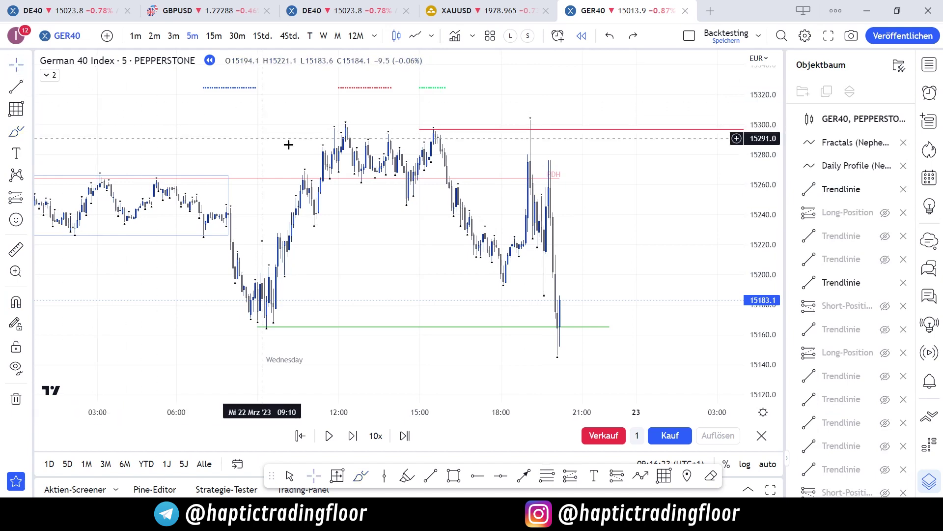
- Advance the replay through the drop below the green trend line to about 21:35 on 22 March
left_click_drag(351, 181, 326, 175)
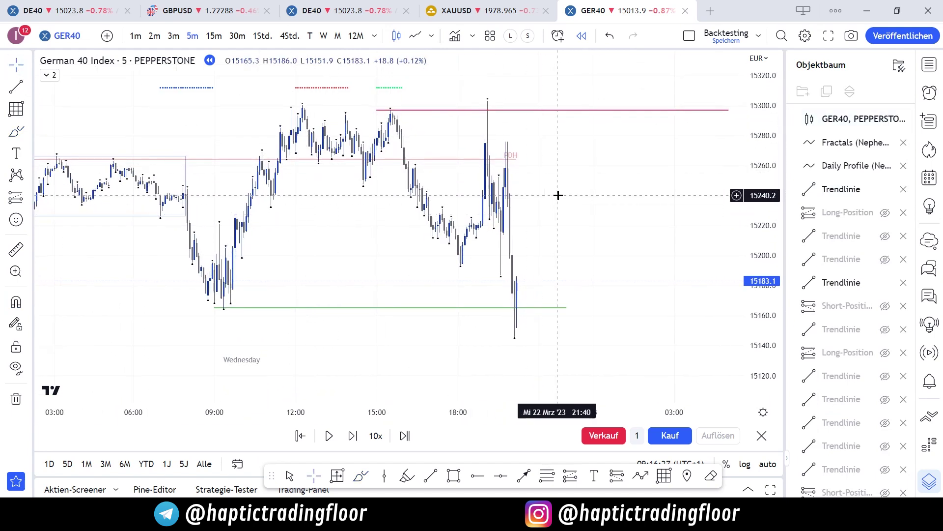
left_click_drag(565, 202, 565, 176)
left_click_drag(776, 189, 773, 213)
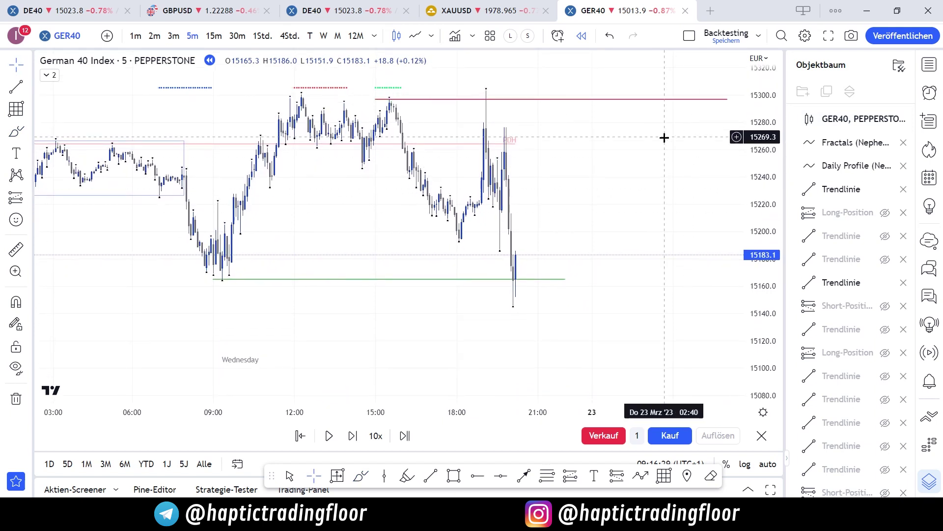
scroll(617, 194, "up", 1)
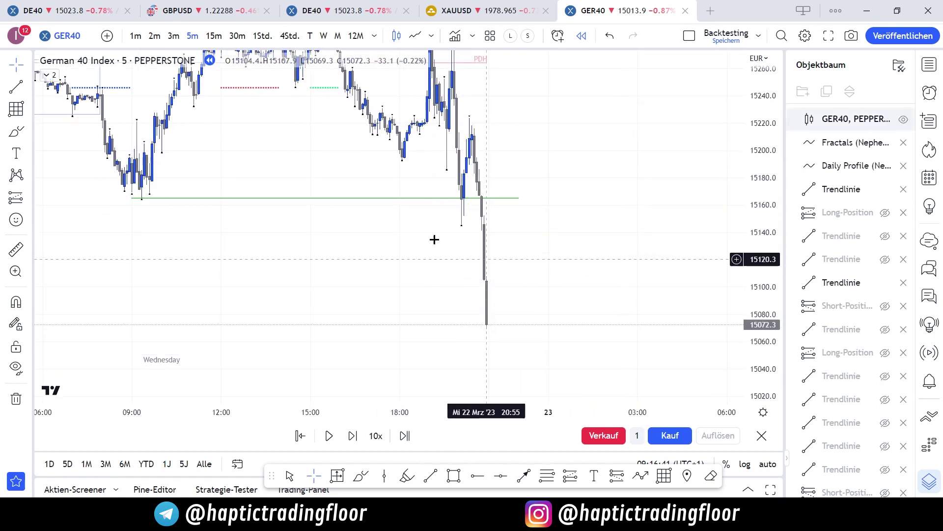
left_click_drag(320, 282, 325, 249)
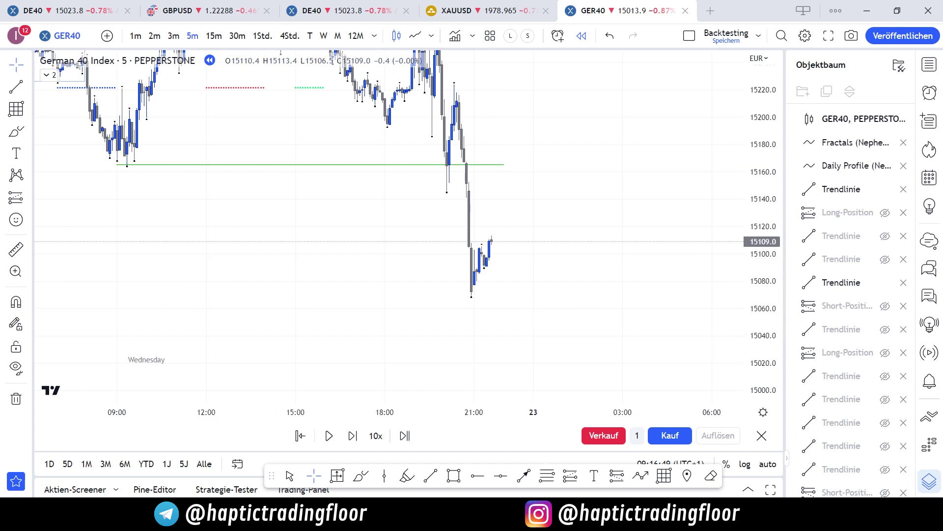
- Draw a horizontal trend line at about 15105.9 across the small high after the drop, and colour it black
left_click(17, 87)
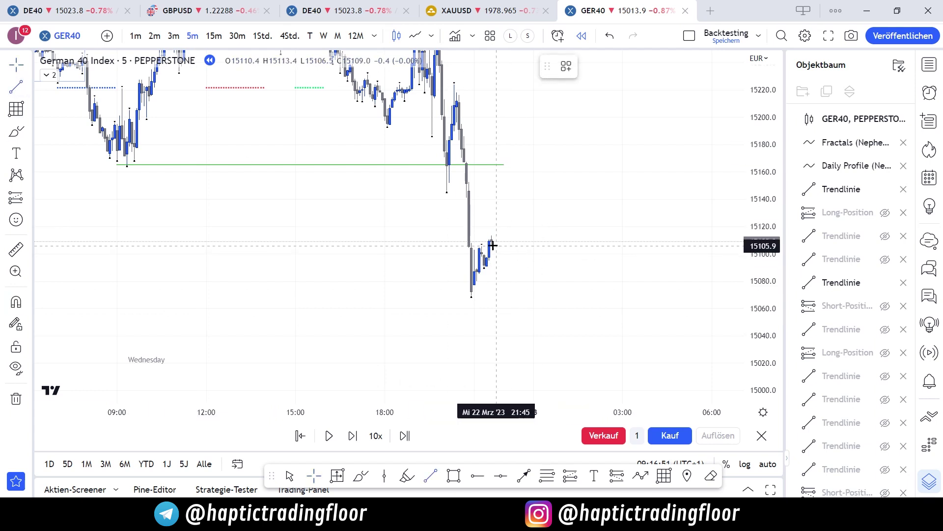
left_click(480, 245)
left_click(524, 246)
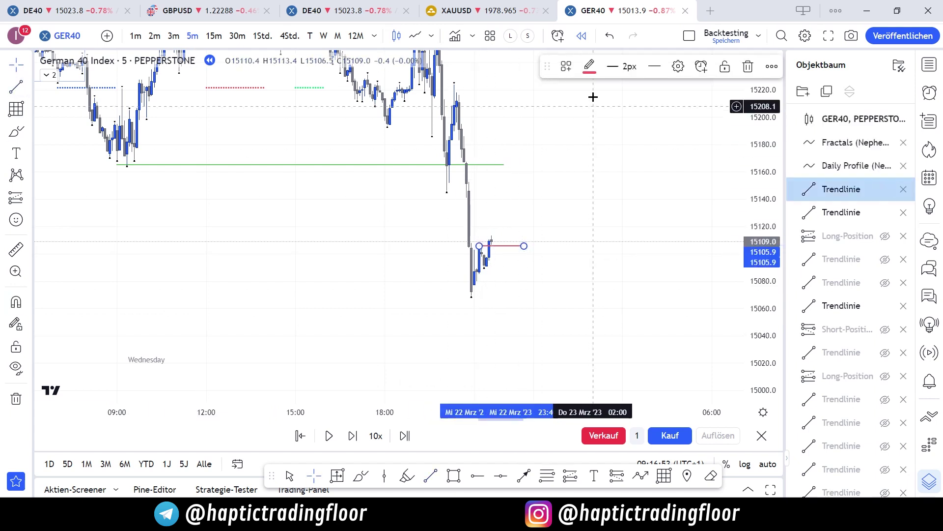
left_click(591, 69)
left_click(706, 96)
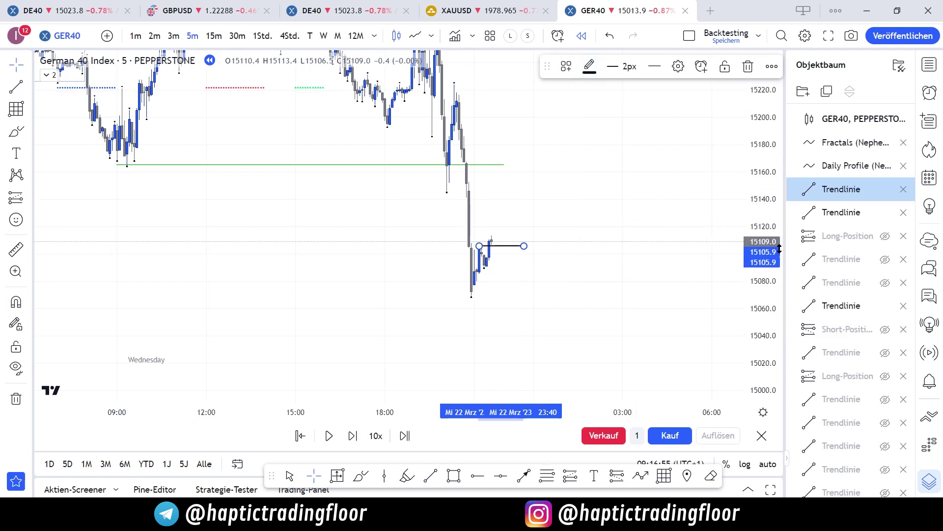
left_click(558, 242)
- Place a long position at the latest candle with entry at about 15109 and its stop at 15069.0, below the swing low
left_click(16, 197)
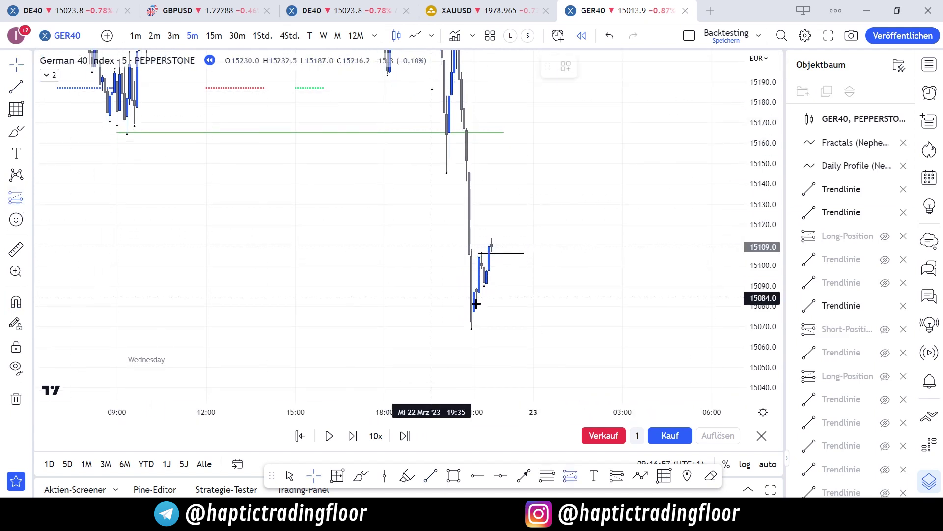
left_click(489, 247)
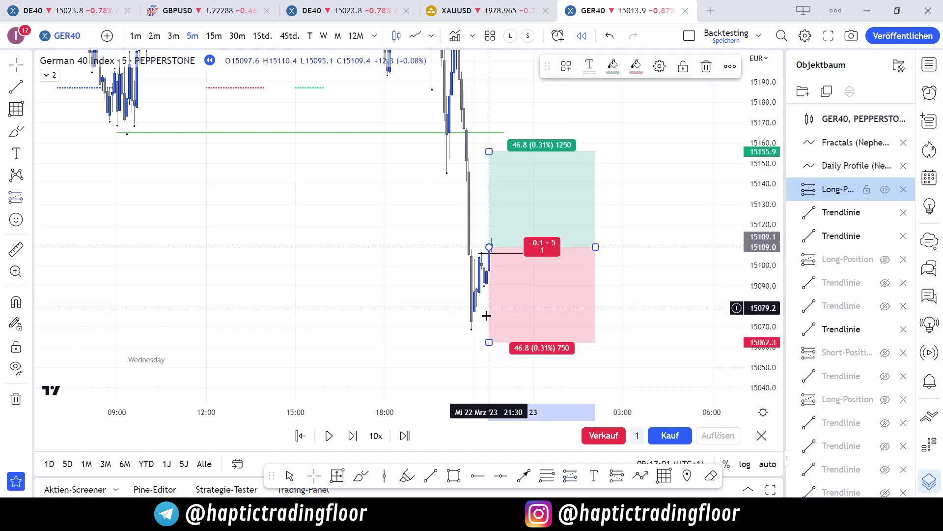
left_click_drag(490, 344, 491, 328)
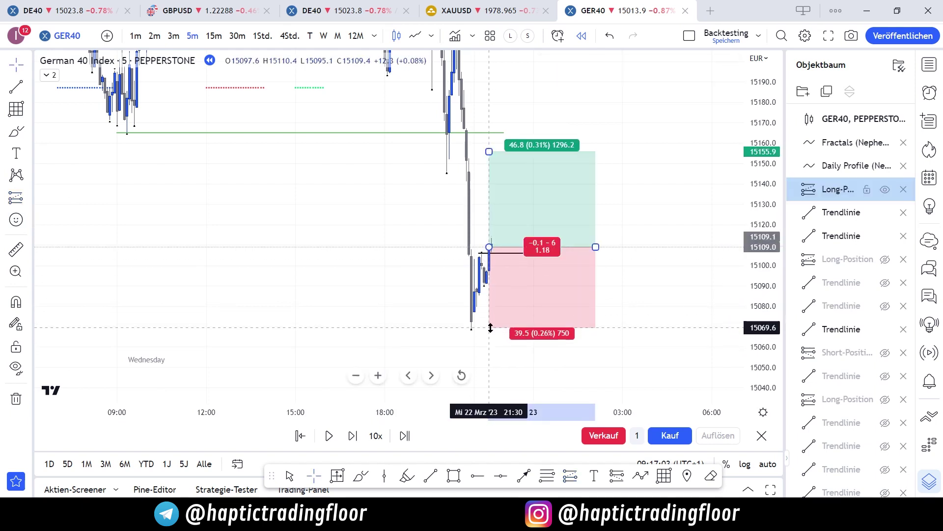
left_click_drag(460, 211, 459, 236)
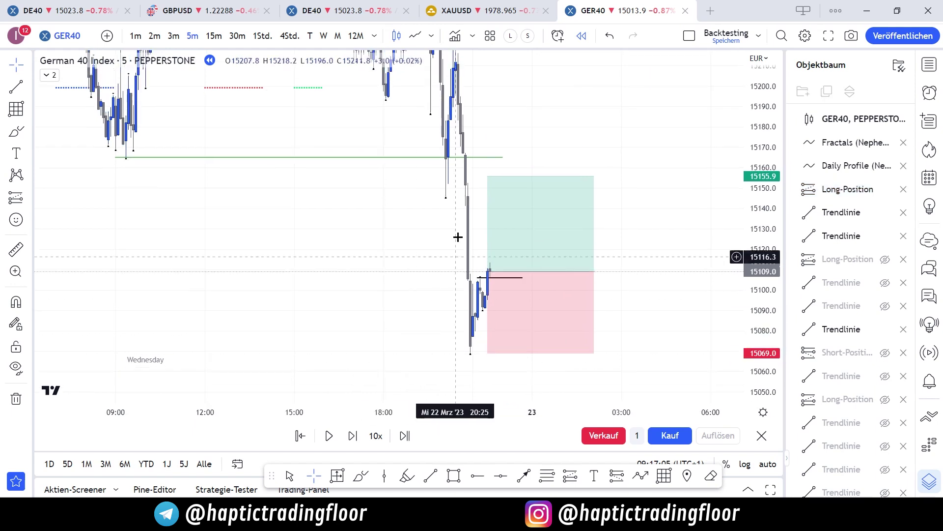
- Set the long position's target to 15164.2 on the 1-hour chart, and its entry to 15106.4 at 21:35 on the 5-minute chart
left_click(263, 36)
left_click_drag(490, 175, 494, 159)
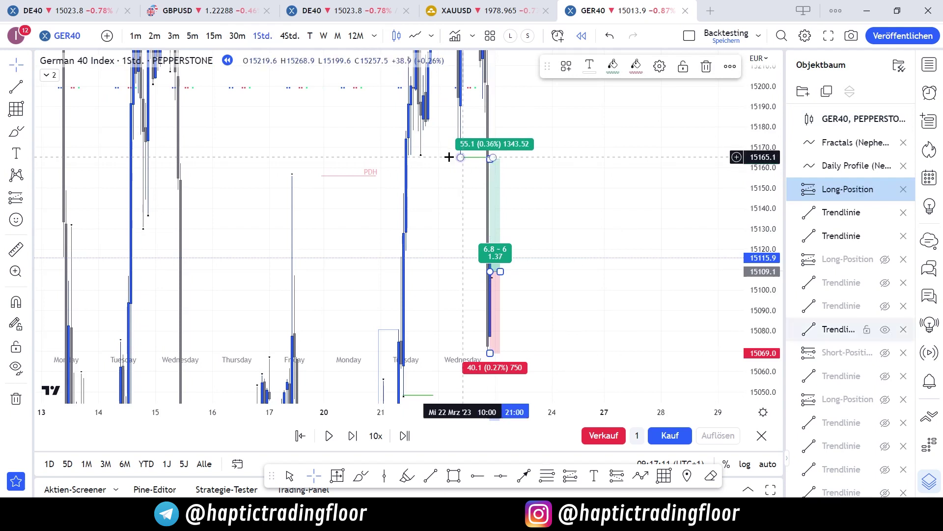
left_click(193, 36)
left_click_drag(318, 250, 268, 229)
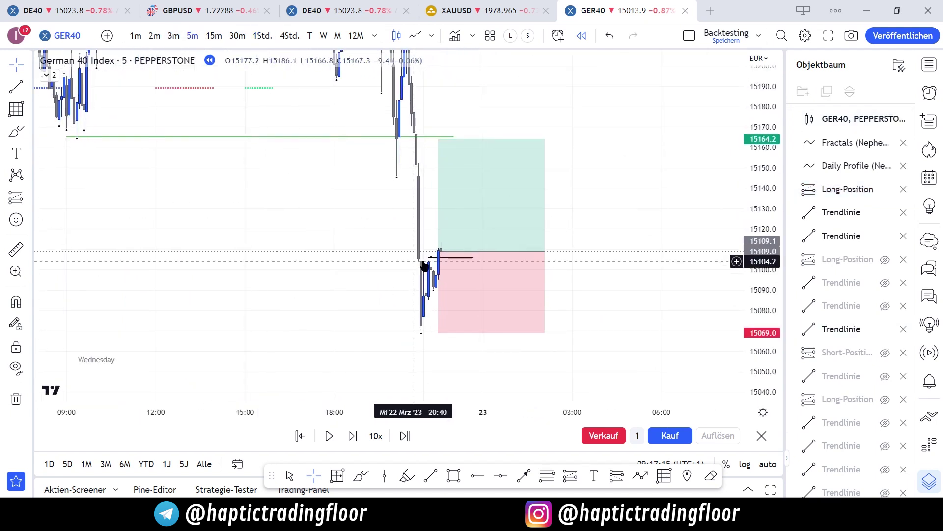
left_click_drag(439, 250, 441, 260)
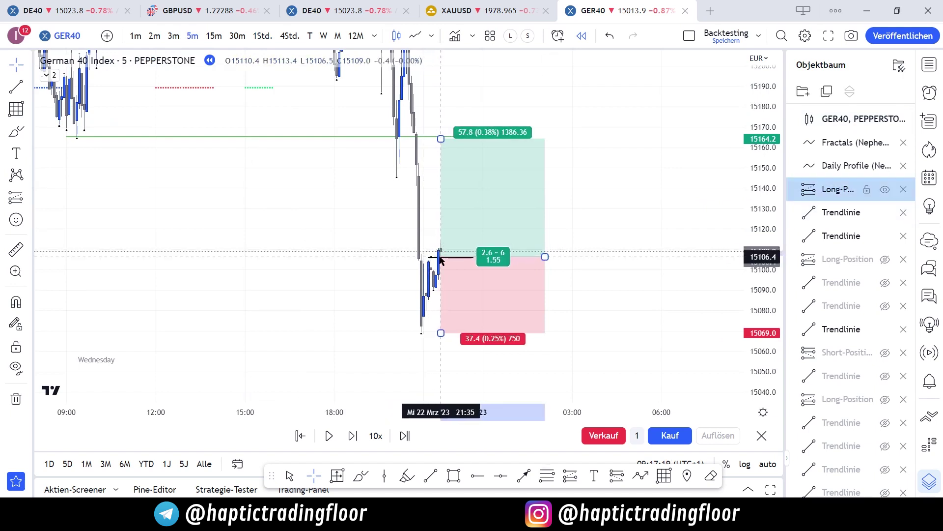
left_click(363, 255)
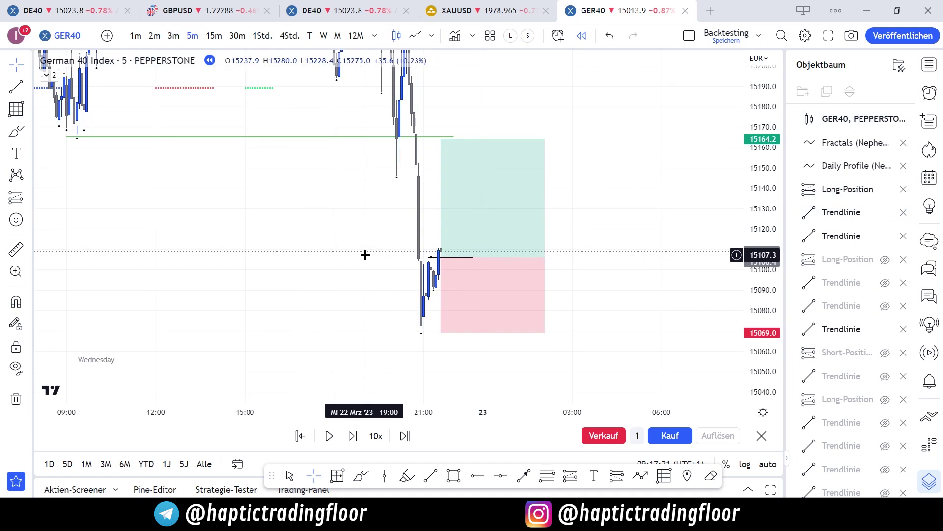
- Advance the replay bar by bar into the early hours of 23 March until price reaches the long position's target
key("shift+Right")
key("shift+Right")
key("shift+Right")
key("shift+Right")
key("shift+Right")
key("shift+Right")
key("shift+Right")
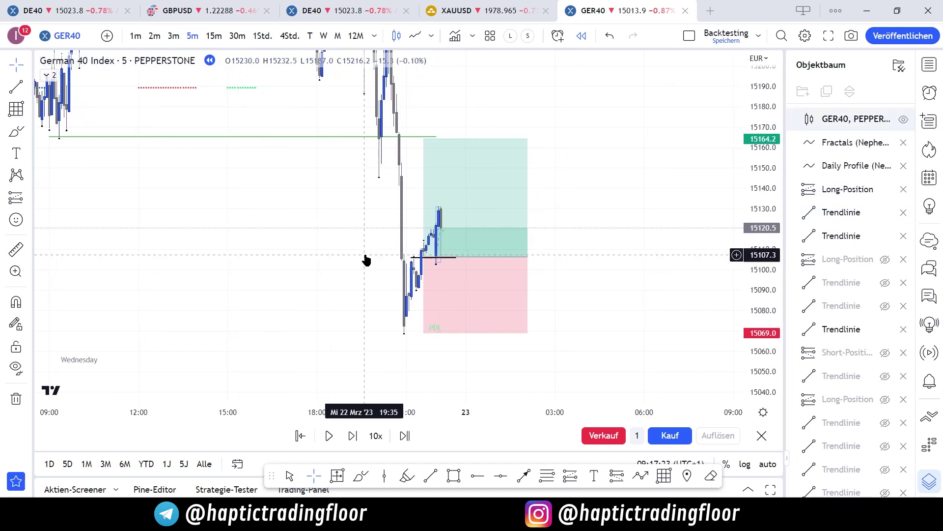
key("shift+Right")
key("shift+Right")
key("shift+Right")
key("shift+Right")
key("shift+Right")
key("shift+Right")
key("shift+Right")
key("shift+Right")
key("shift+Right")
key("shift+Right")
key("shift+Right")
key("shift+Right")
key("shift+Right")
key("shift+Right")
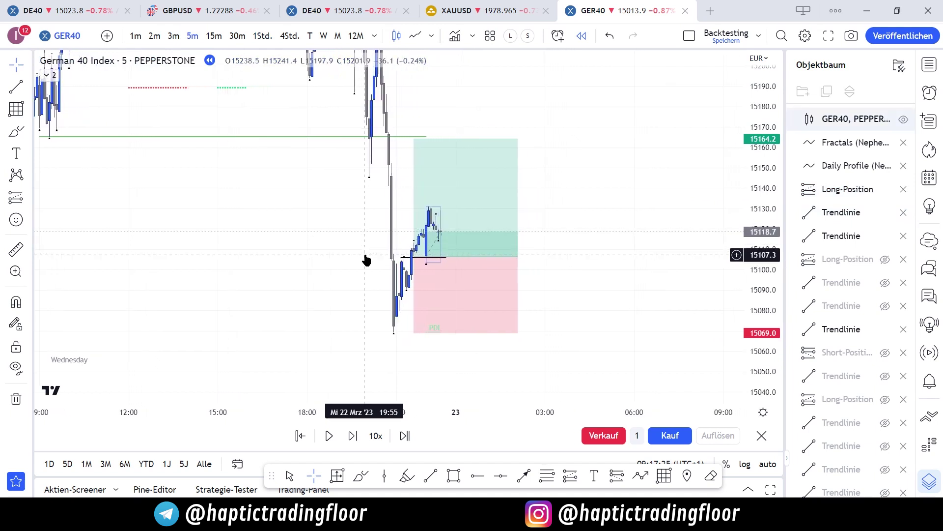
key("shift+Right")
key("shift+Right")
key("shift+Right")
key("shift+Right")
key("shift+Right")
key("shift+Right")
key("shift+Right")
key("shift+Right")
key("shift+Right")
key("shift+Right")
key("shift+Right")
key("shift+Right")
key("shift+Right")
key("shift+Right")
key("shift+Right")
key("shift+Right")
key("shift+Right")
key("shift+Right")
key("shift+Right")
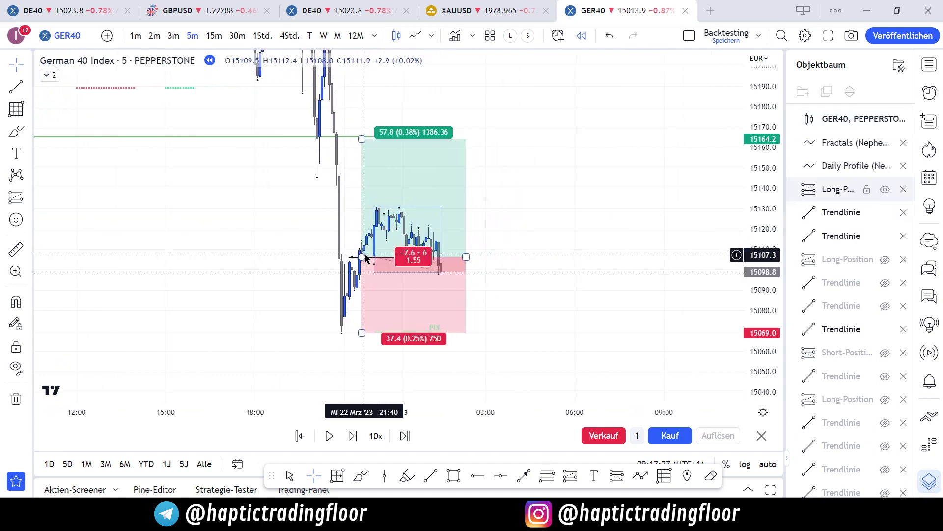
key("shift+Right")
key("shift+Right")
key("shift+Right")
key("shift+Right")
key("shift+Right")
key("shift+Right")
key("shift+Right")
key("shift+Right")
key("shift+Right")
key("shift+Right")
key("shift+Right")
key("shift+Right")
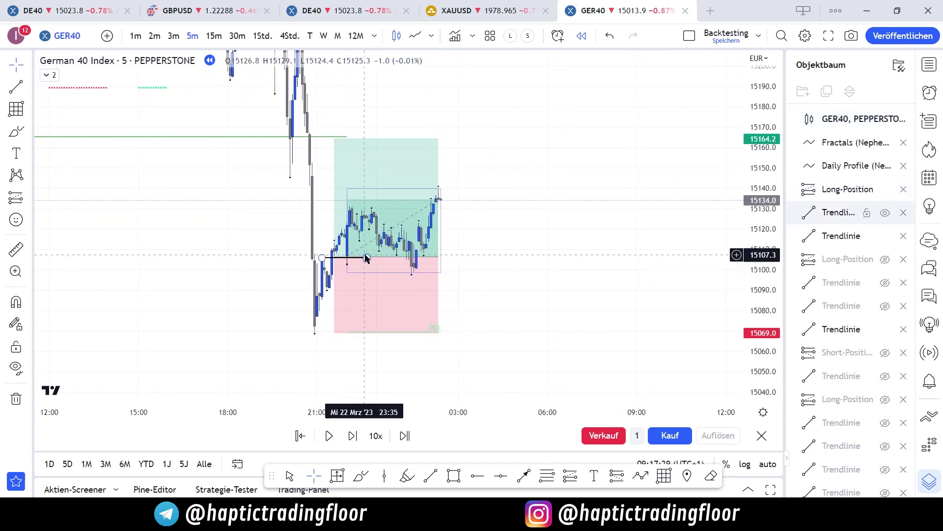
key("shift+Right")
key("shift+Right")
key("shift+Right")
key("shift+Right")
key("shift+Right")
key("shift+Right")
key("shift+Right")
key("shift+Right")
key("shift+Right")
key("shift+Right")
key("shift+Right")
key("shift+Right")
key("shift+Right")
key("shift+Right")
key("shift+Right")
key("shift+Right")
key("shift+Right")
key("shift+Right")
key("shift+Right")
key("shift+Right")
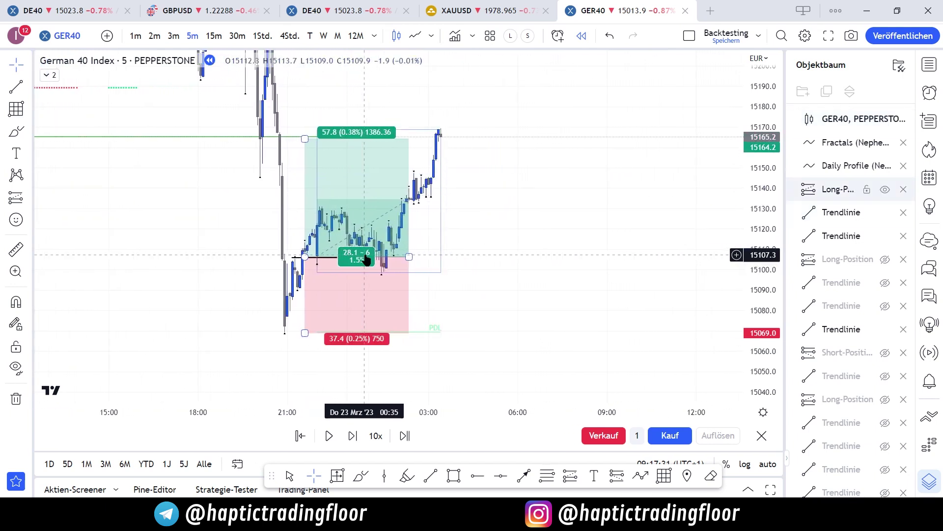
- Extend the long position's time span to the candles that reach its target
left_click_drag(406, 257, 436, 255)
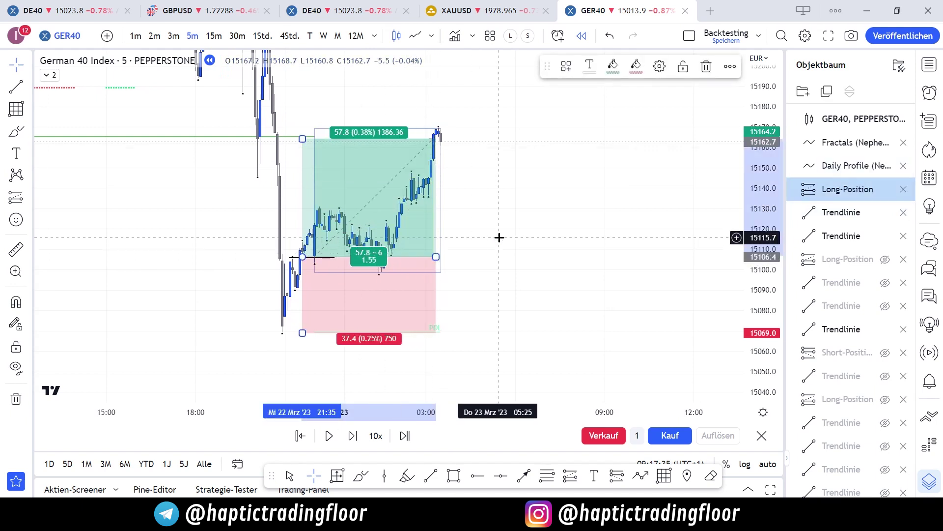
scroll(578, 250, "down", 1)
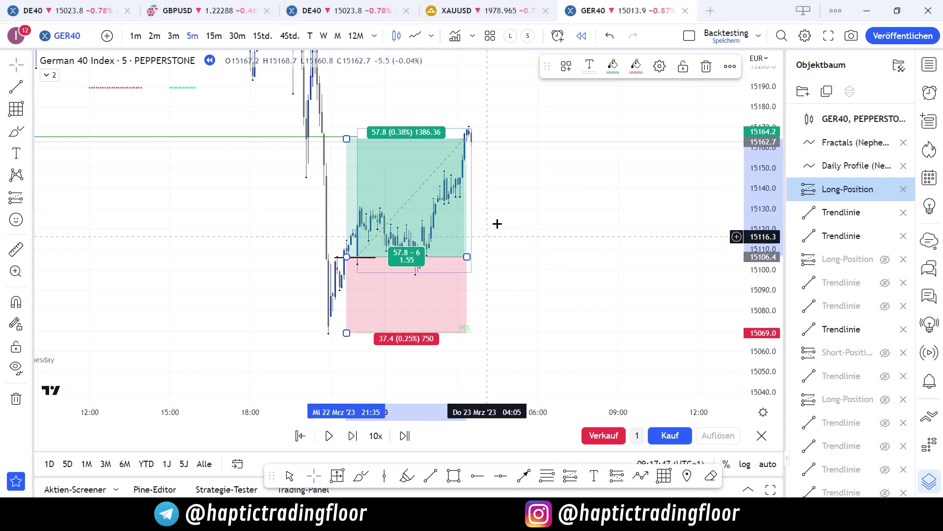
left_click_drag(604, 205, 621, 236)
scroll(622, 236, "down", 3)
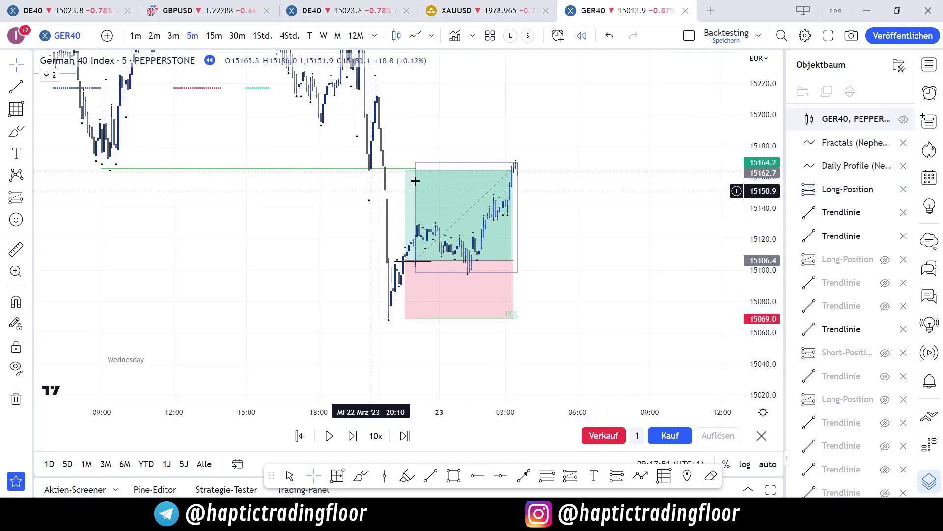
left_click_drag(311, 239, 322, 248)
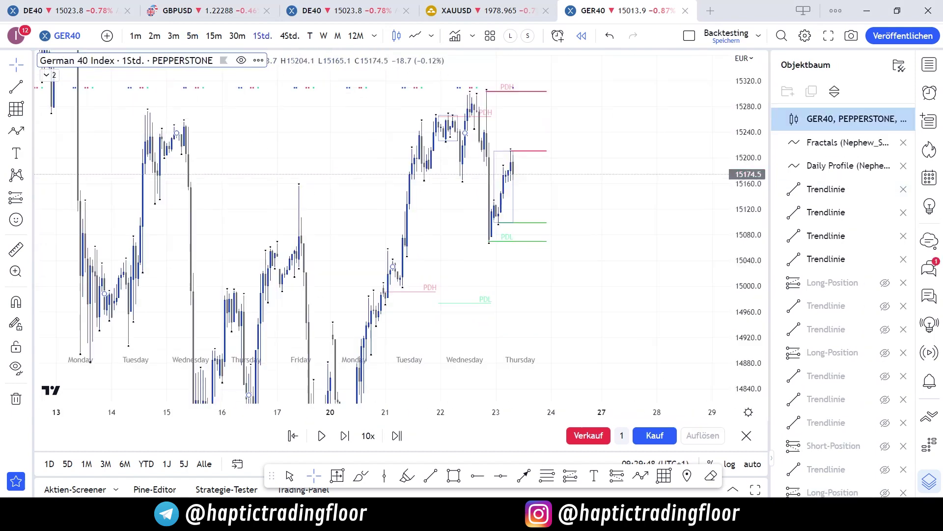
- Switch to the Google Sheets trading journal and examine the losses, wins and account balance of trades 148 to 156
key("alt+Tab")
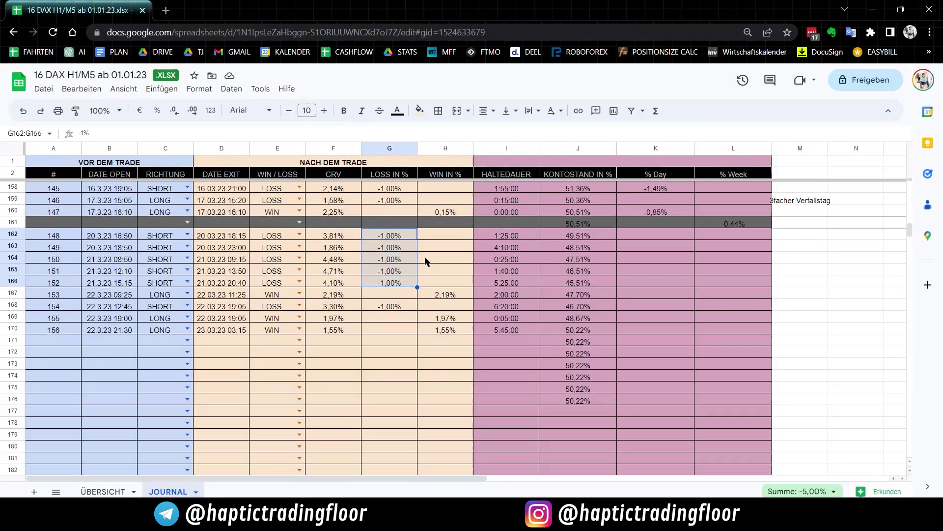
left_click(466, 273)
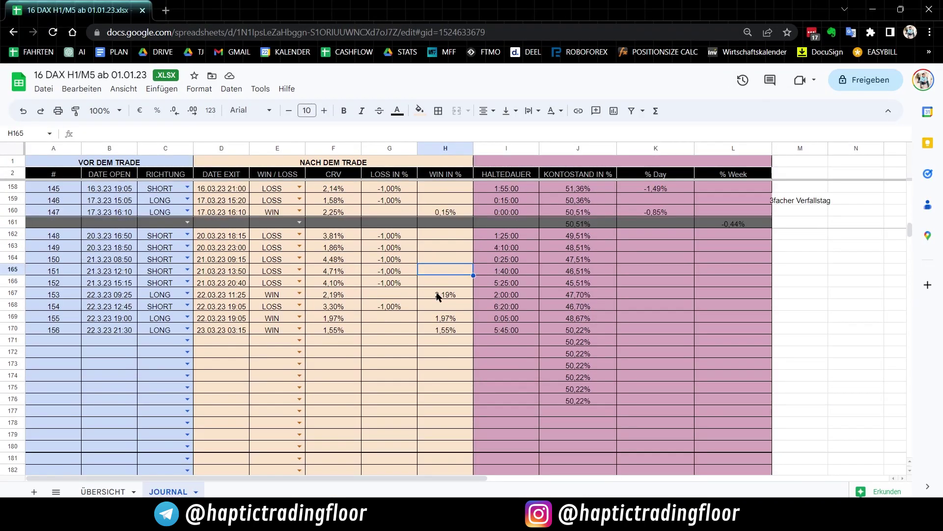
left_click_drag(43, 242, 585, 347)
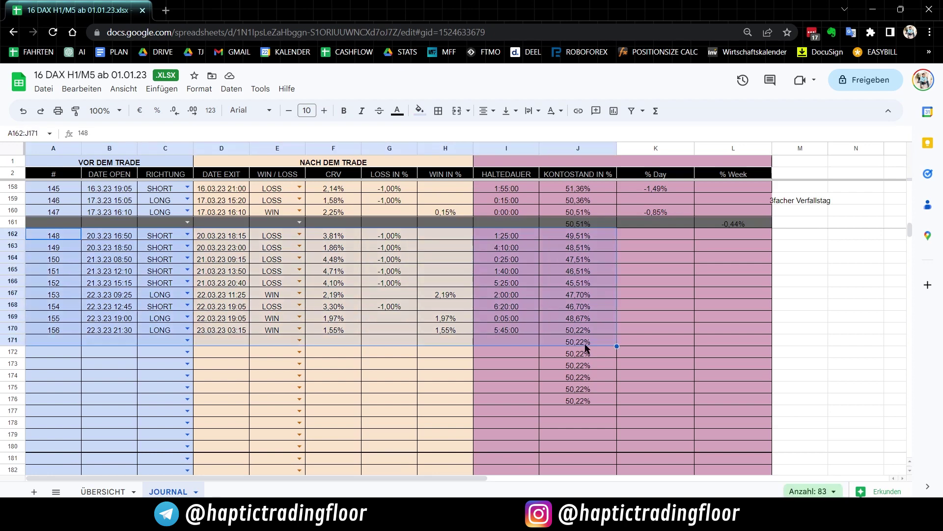
left_click(396, 284)
left_click_drag(391, 249, 444, 330)
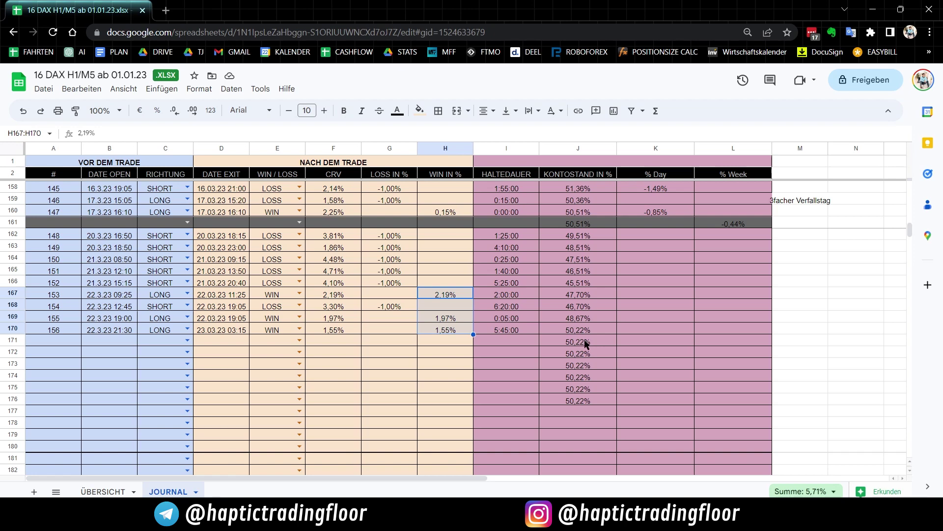
left_click(586, 344)
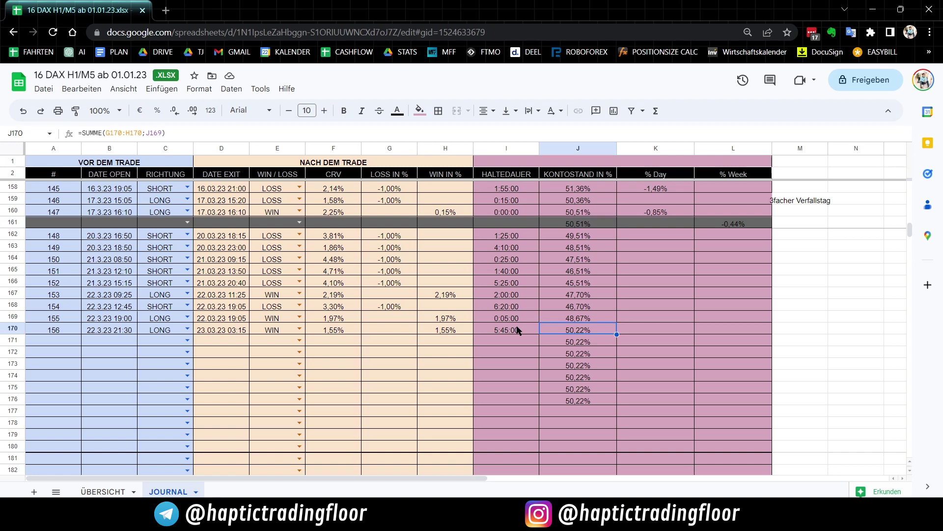
left_click_drag(382, 237, 387, 281)
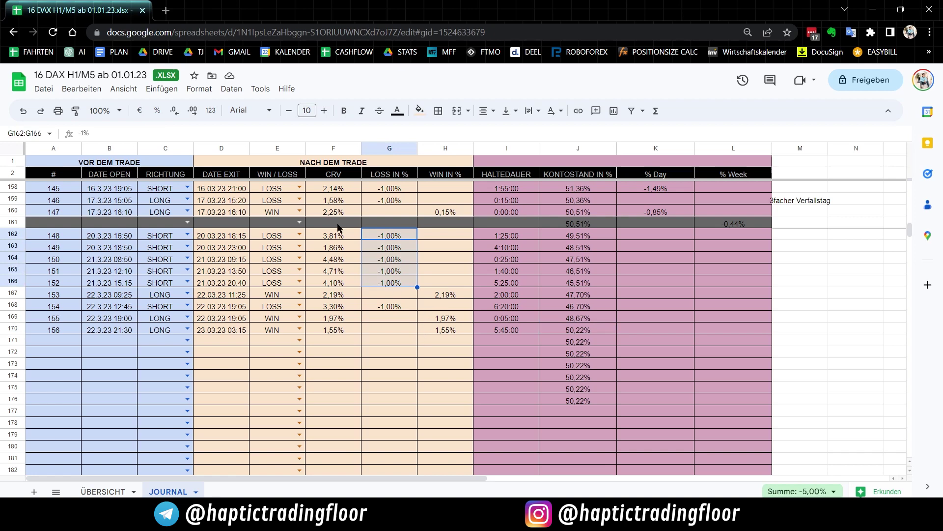
left_click(407, 240)
left_click_drag(402, 240, 402, 274)
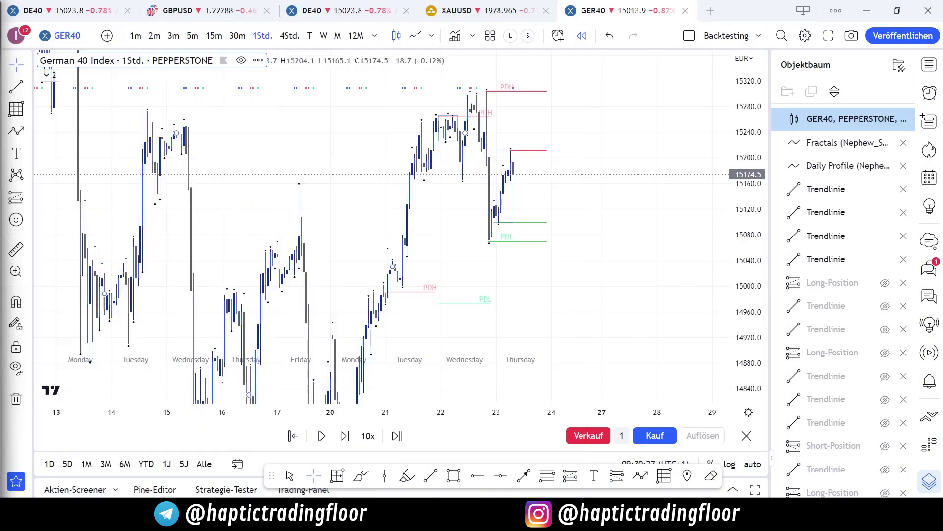
- Examine the GER40 hourly price history from February through 23 March, including the marked previous-day highs and lows
scroll(350, 267, "down", 2)
left_click_drag(745, 240, 755, 349)
scroll(533, 301, "down", 5)
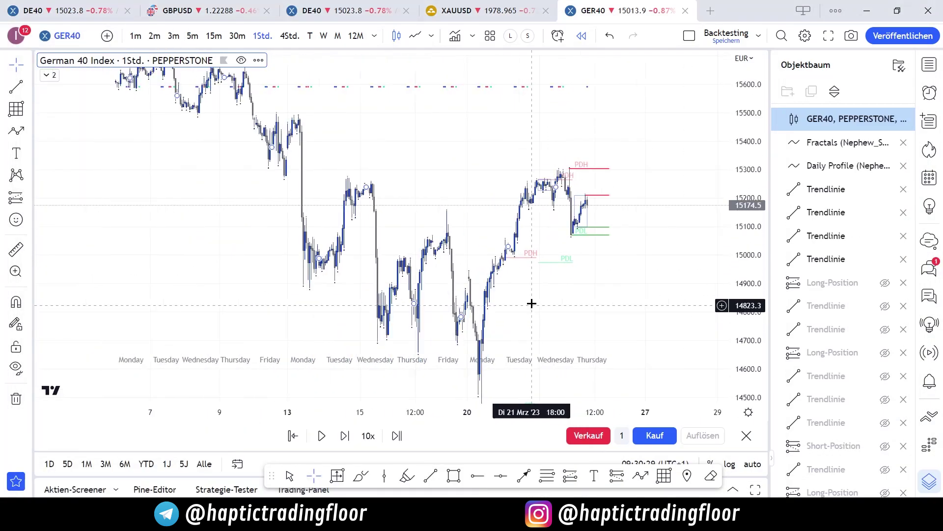
scroll(554, 312, "down", 1)
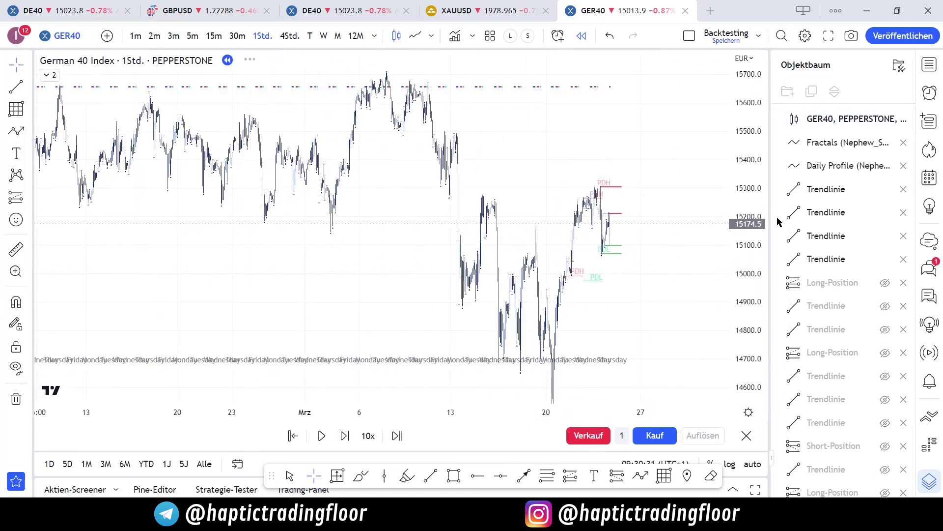
left_click_drag(673, 199, 669, 307)
left_click_drag(642, 209, 638, 69)
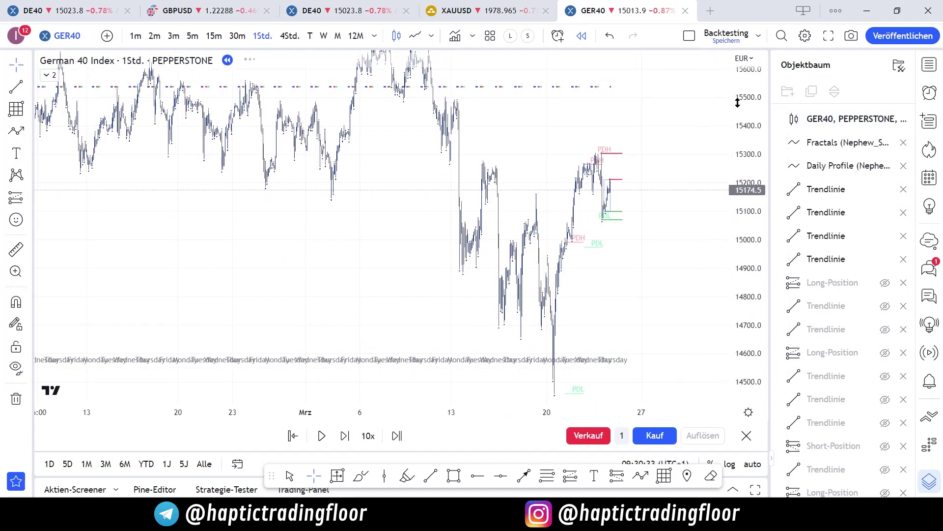
left_click_drag(737, 101, 737, 180)
left_click_drag(703, 249, 704, 212)
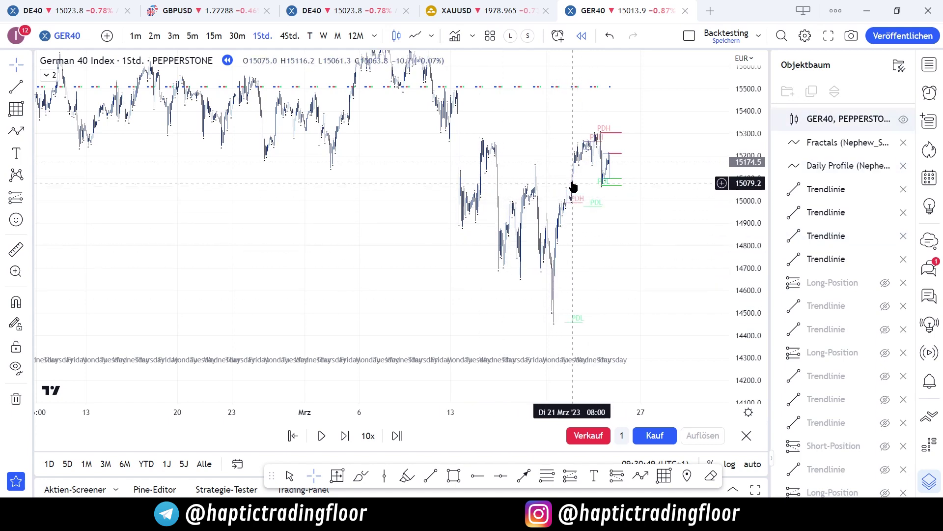
left_click_drag(547, 152, 558, 241)
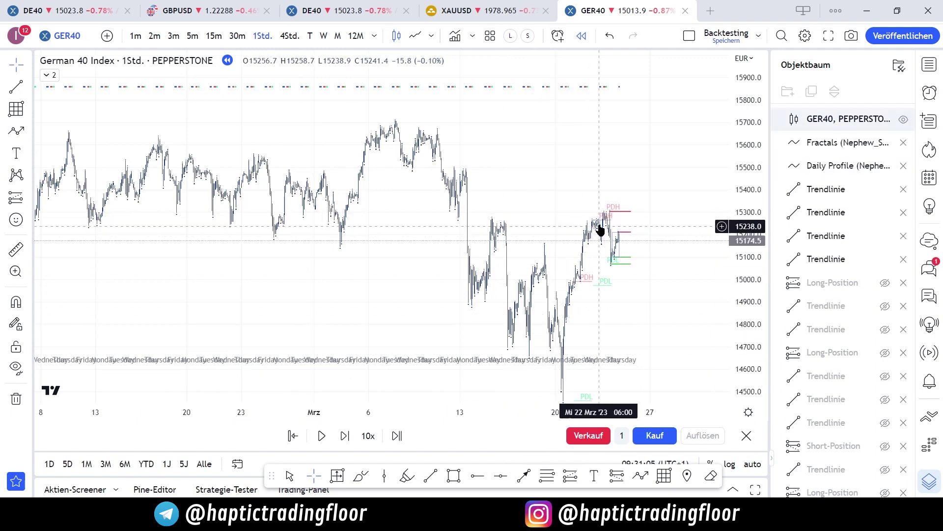
scroll(481, 280, "up", 2)
scroll(487, 285, "up", 5)
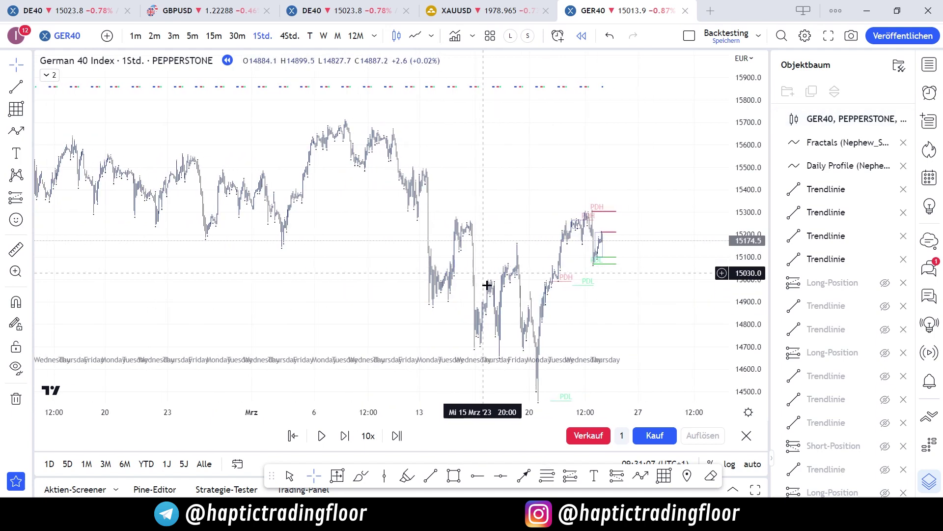
left_click_drag(755, 304, 756, 135)
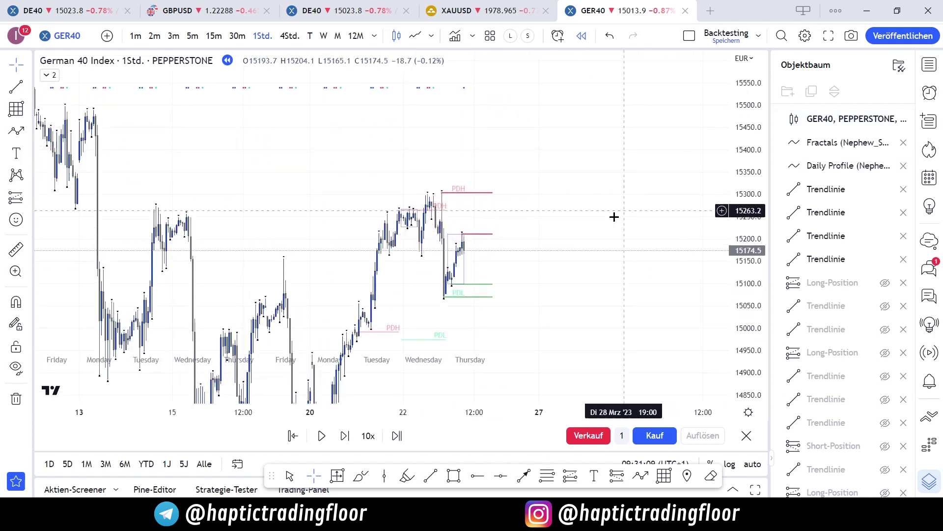
scroll(585, 224, "up", 2)
left_click_drag(557, 227, 572, 156)
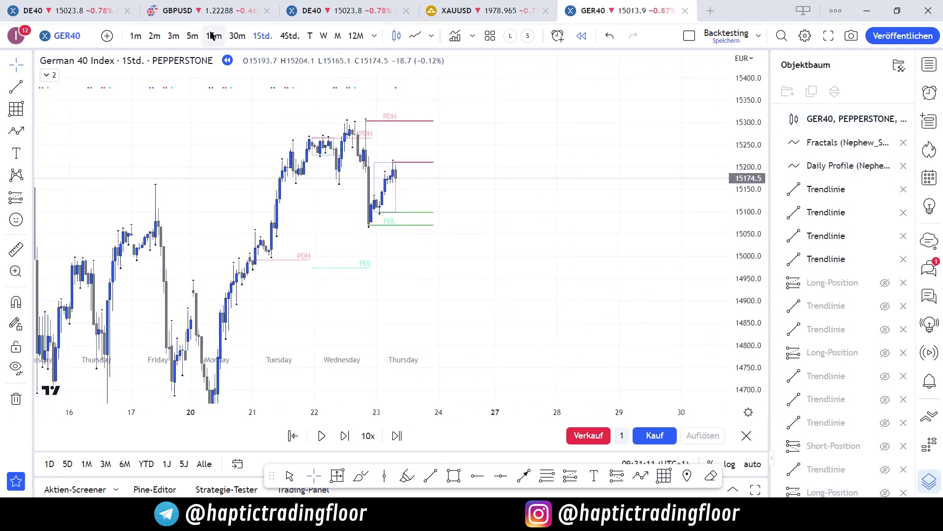
- Switch GER40 to the 5-minute timeframe and follow the replay through the morning of 23 March to about 10:00
left_click(192, 36)
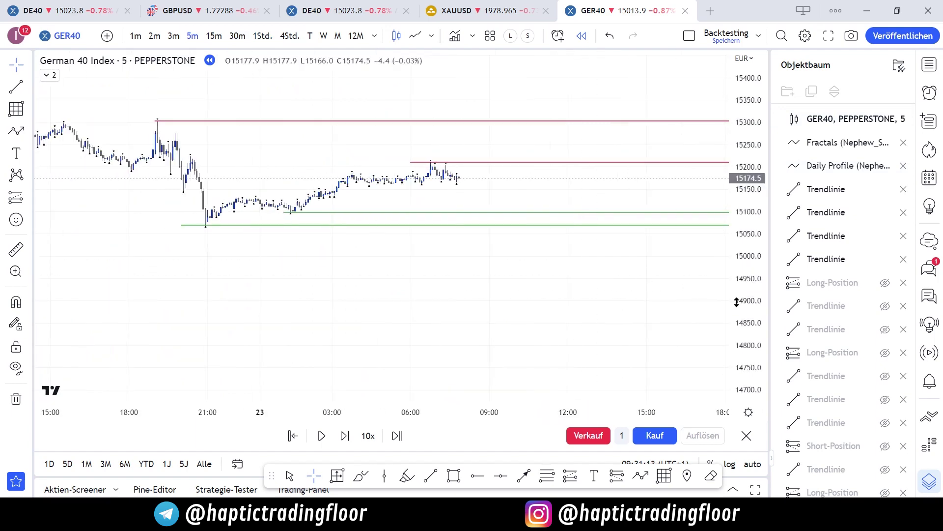
scroll(583, 315, "down", 4)
left_click_drag(555, 314, 492, 358)
scroll(517, 207, "up", 1)
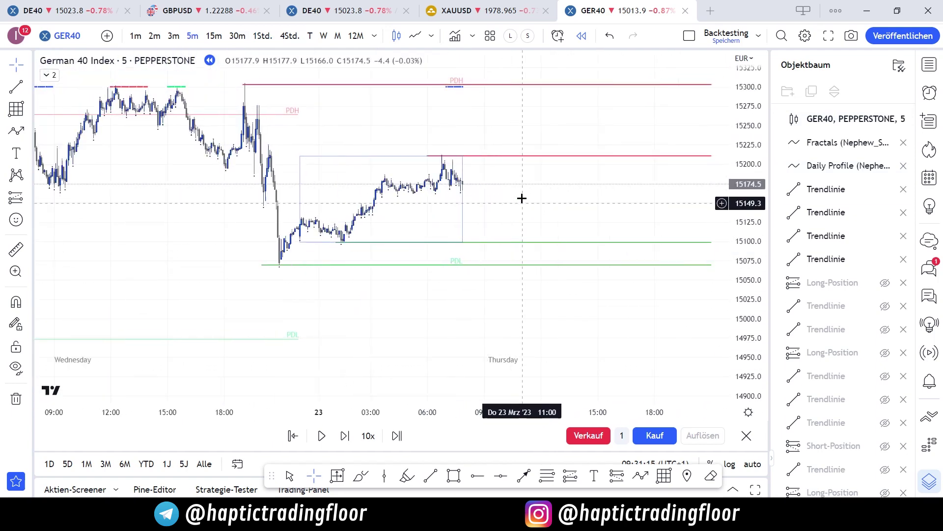
left_click_drag(513, 190, 486, 198)
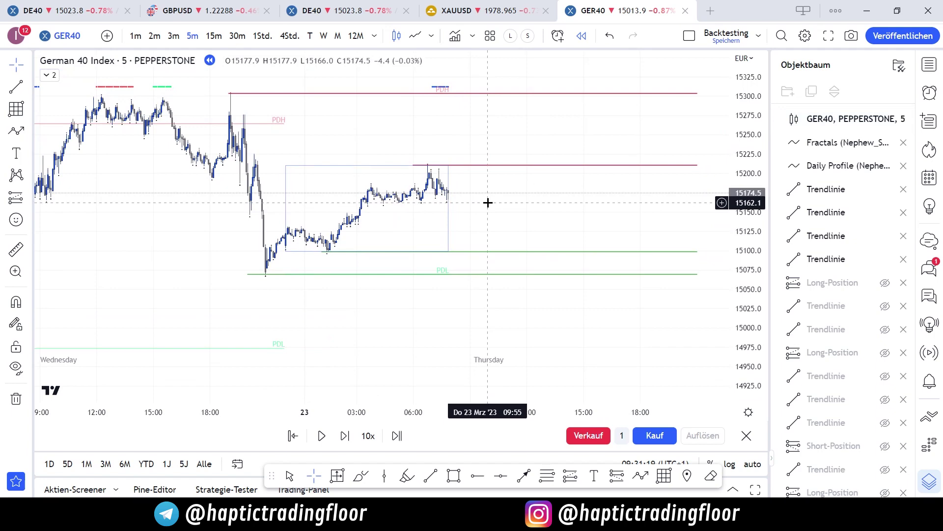
left_click_drag(506, 222, 487, 231)
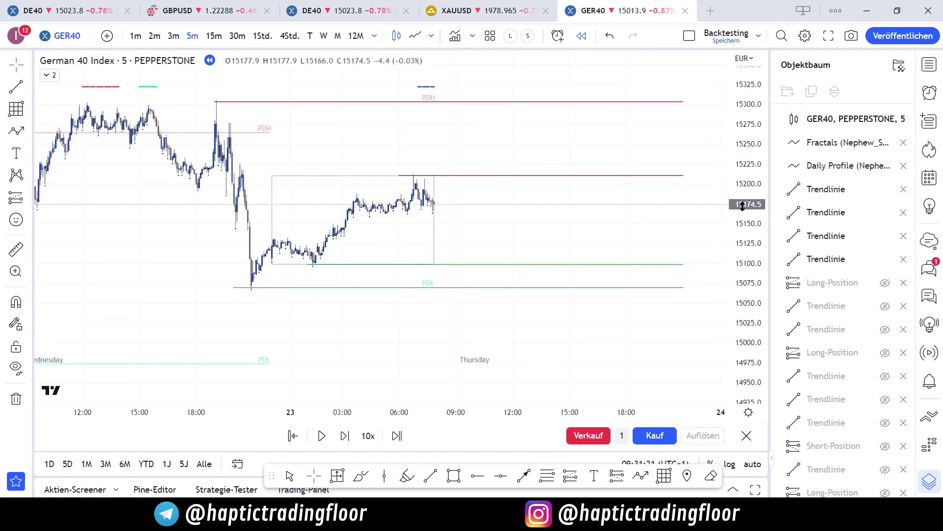
left_click_drag(742, 205, 743, 183)
left_click_drag(583, 224, 638, 203)
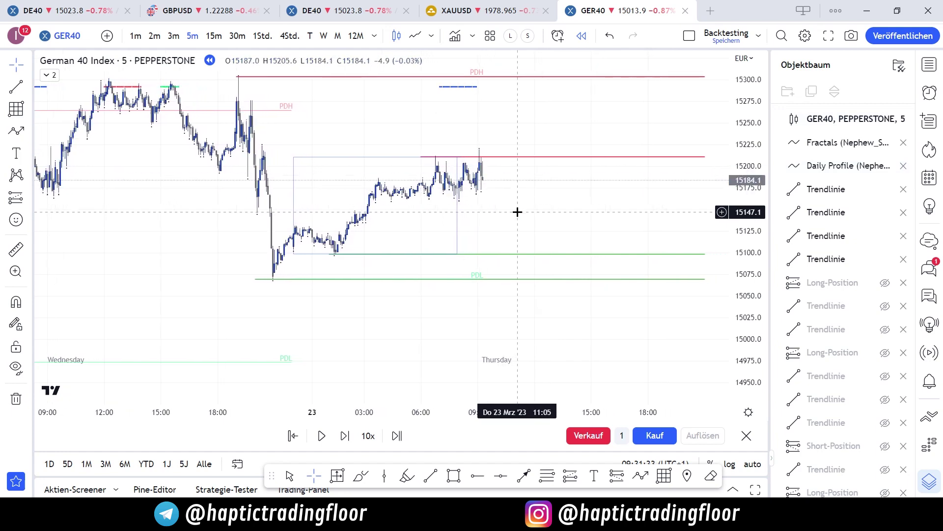
scroll(517, 212, "up", 5)
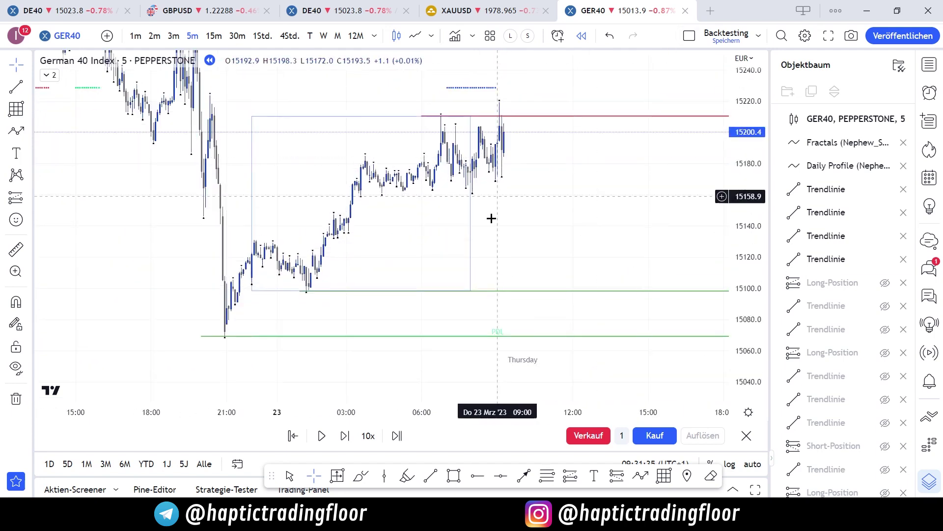
left_click_drag(543, 237, 551, 237)
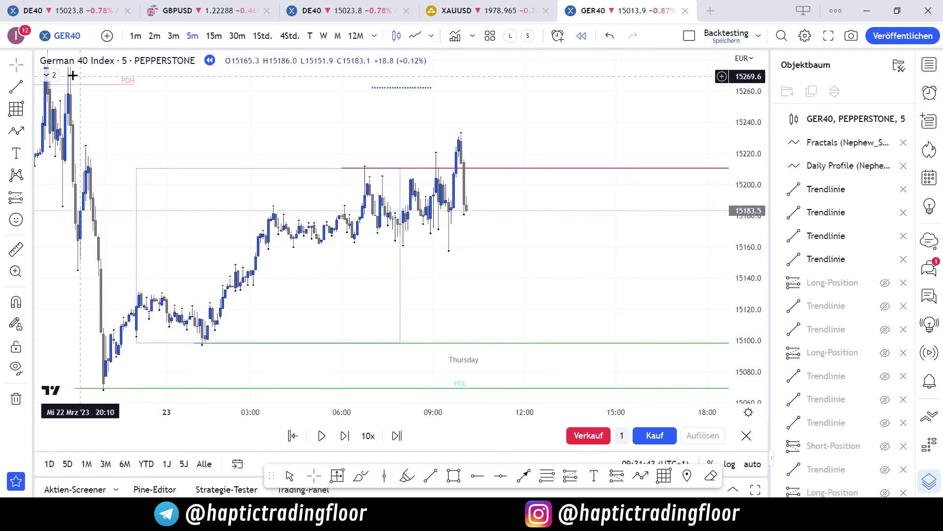
- Mark the 10:00 candle's low with a short trendline and place a short position entering at 15173.1 with its stop at 15233.0
left_click(16, 87)
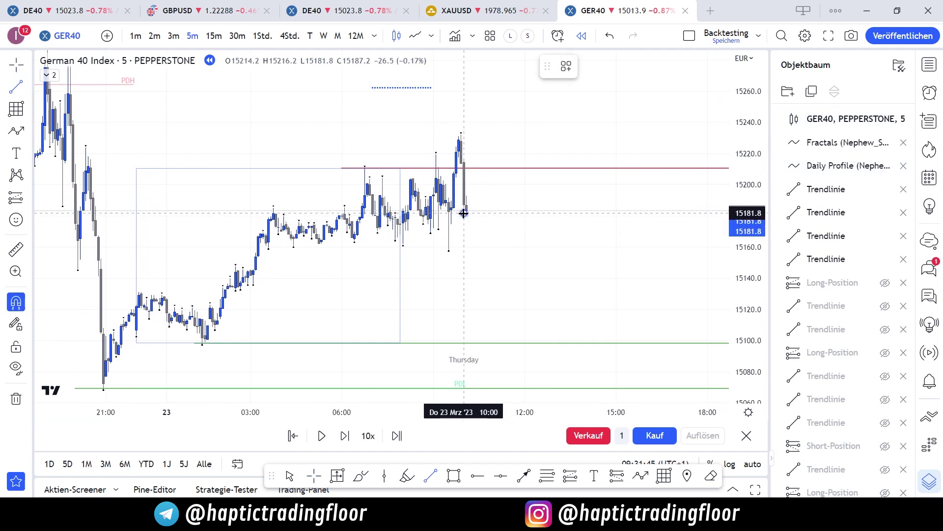
left_click_drag(463, 213, 479, 212)
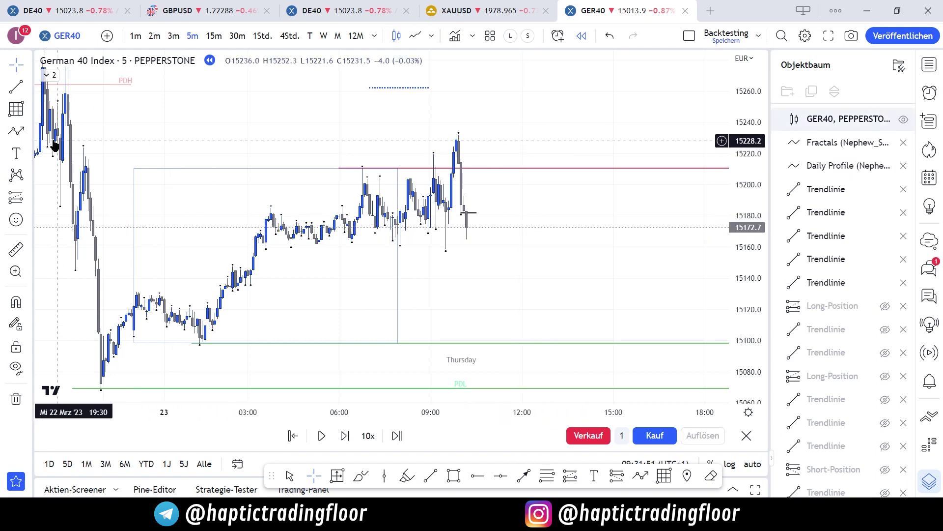
left_click(29, 202)
left_click(68, 221)
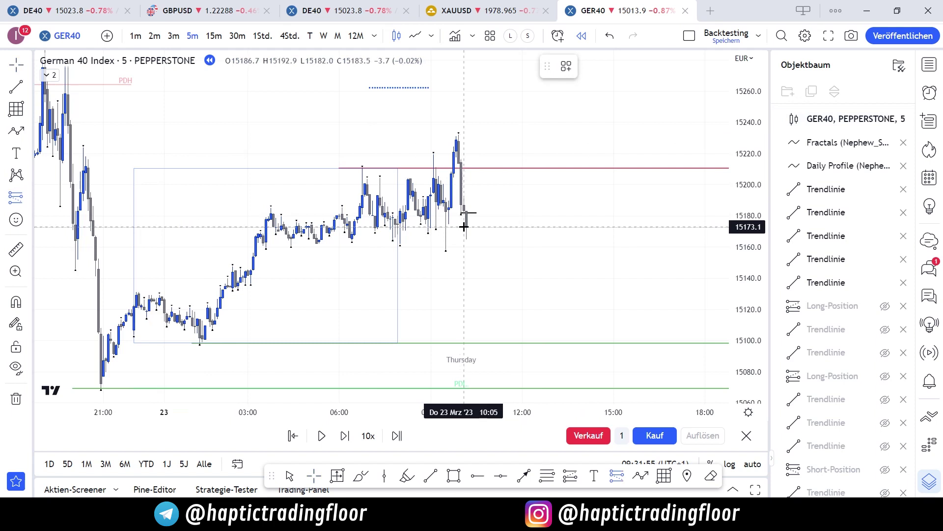
left_click(464, 227)
left_click_drag(467, 143, 469, 134)
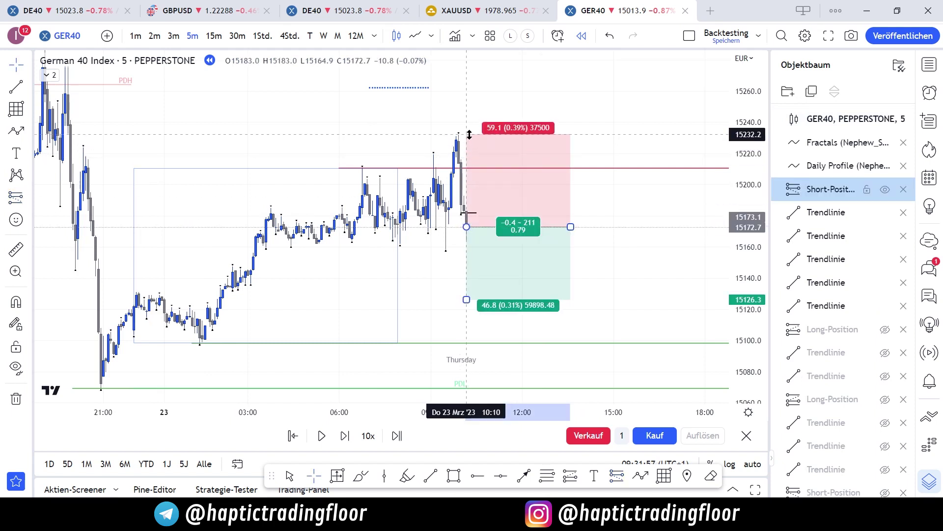
- Set the short position's target to 15093.8, below the green session low, and its entry to 15175.4
left_click_drag(392, 137, 368, 75)
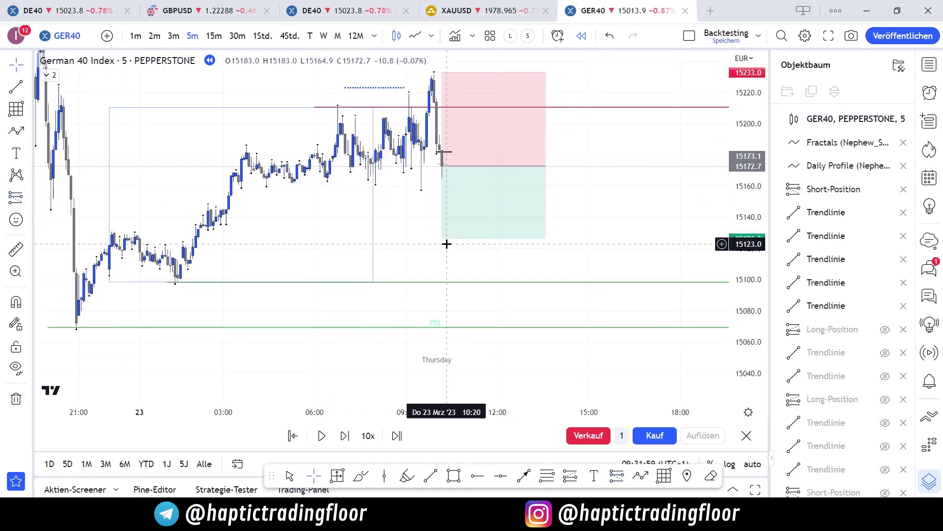
left_click_drag(443, 239, 446, 288)
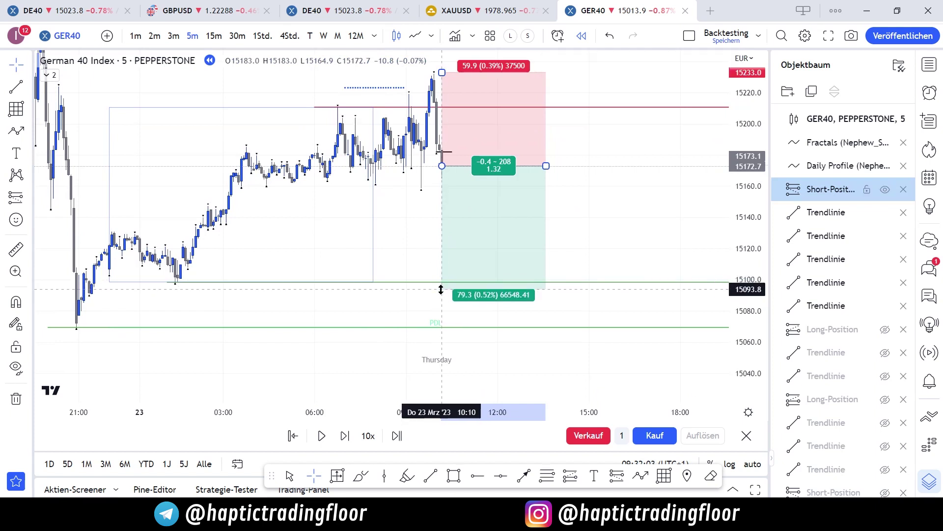
left_click(413, 242)
left_click_drag(295, 257, 283, 287)
left_click_drag(110, 330, 98, 307)
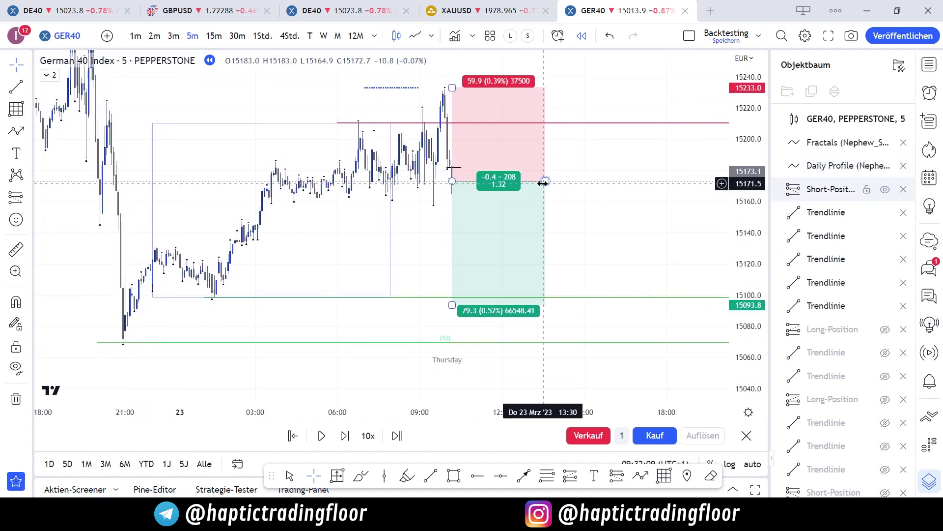
scroll(330, 231, "up", 2)
scroll(330, 232, "down", 1)
left_click_drag(427, 182, 429, 176)
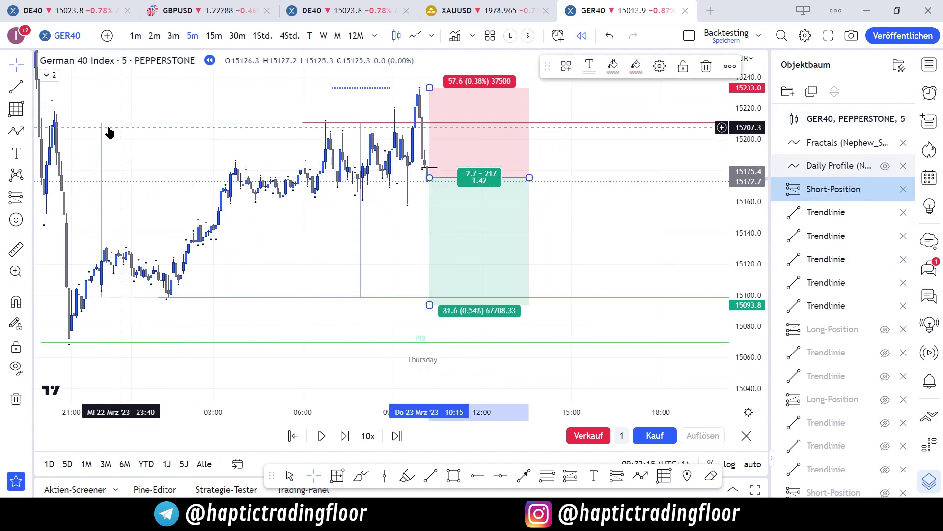
- Draw a temporary Gann box from the short trendline to the latest candle's low to gauge the retracement levels, and delete it
left_click(16, 108)
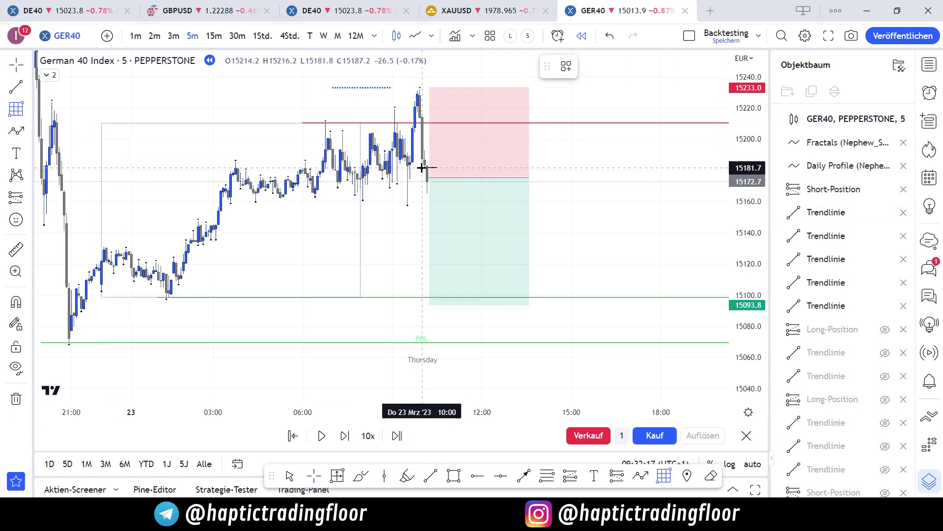
left_click_drag(422, 167, 443, 187)
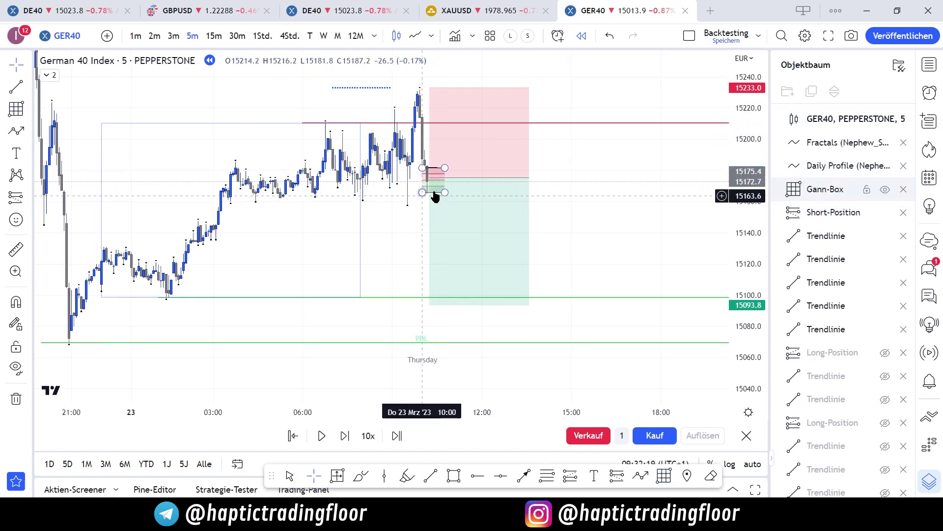
left_click(432, 191)
left_click(432, 190)
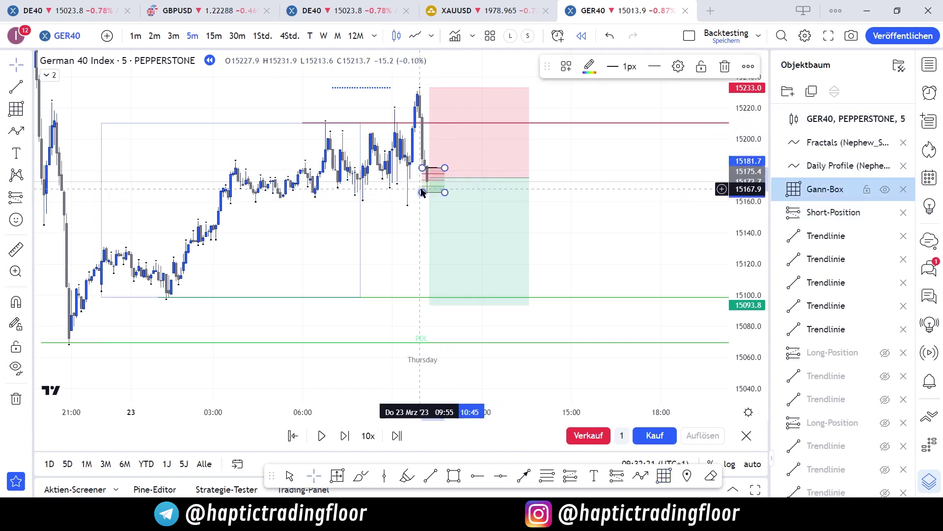
key("Delete")
- Raise the short position's entry to 15177.0 and advance the replay bar by bar until price passes the target at 15093.8
left_click_drag(429, 177, 429, 173)
left_click(407, 191)
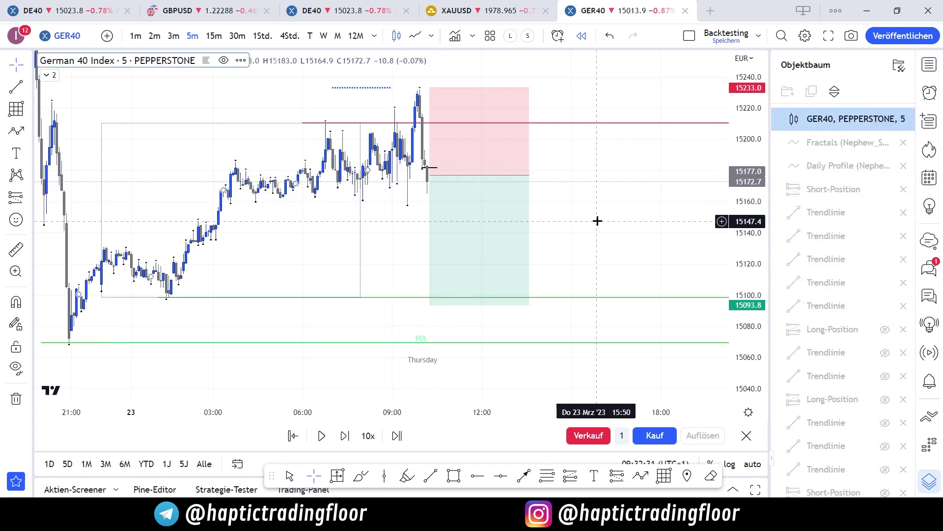
key("shift+Right")
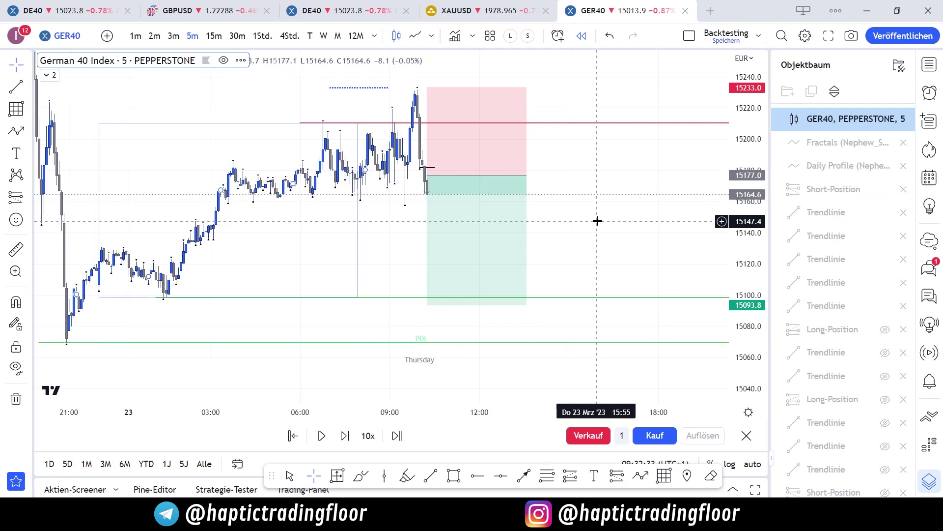
key("shift+Right")
key("shift+Right")
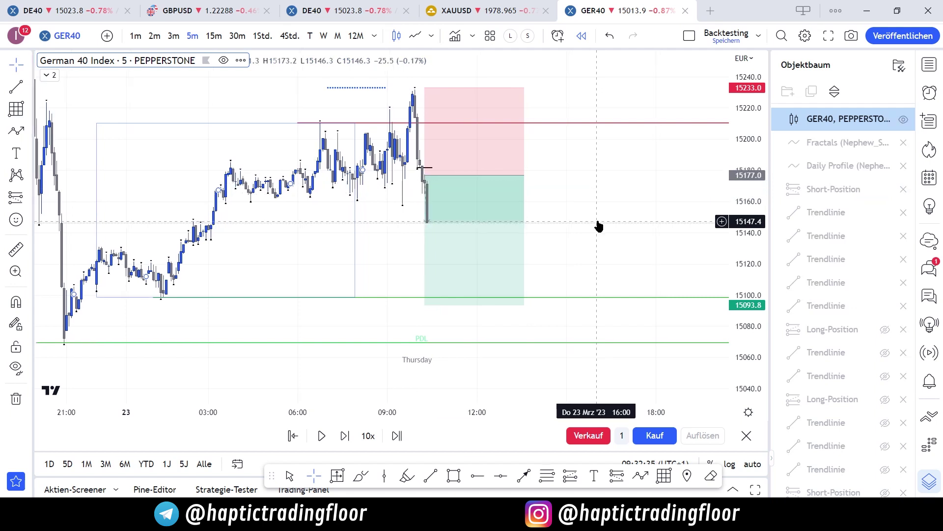
key("shift+Right")
key("shift+Right")
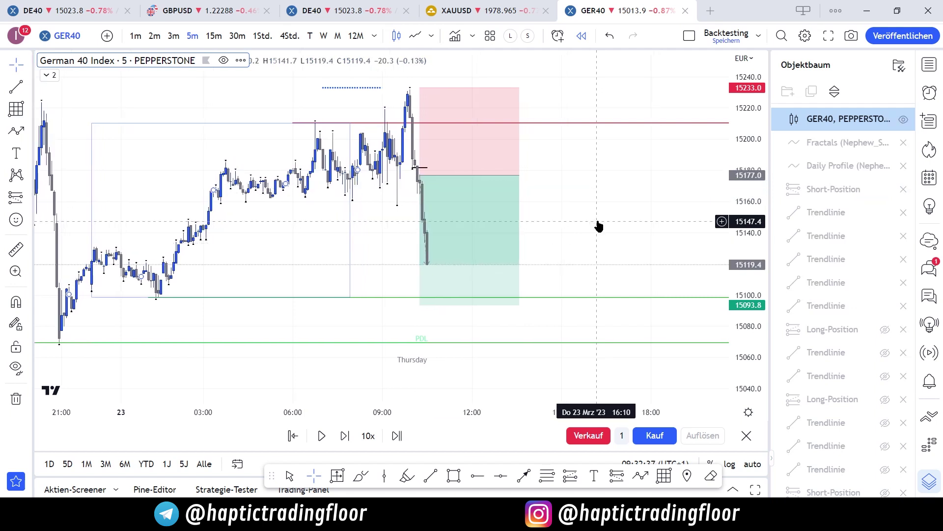
key("shift+Right")
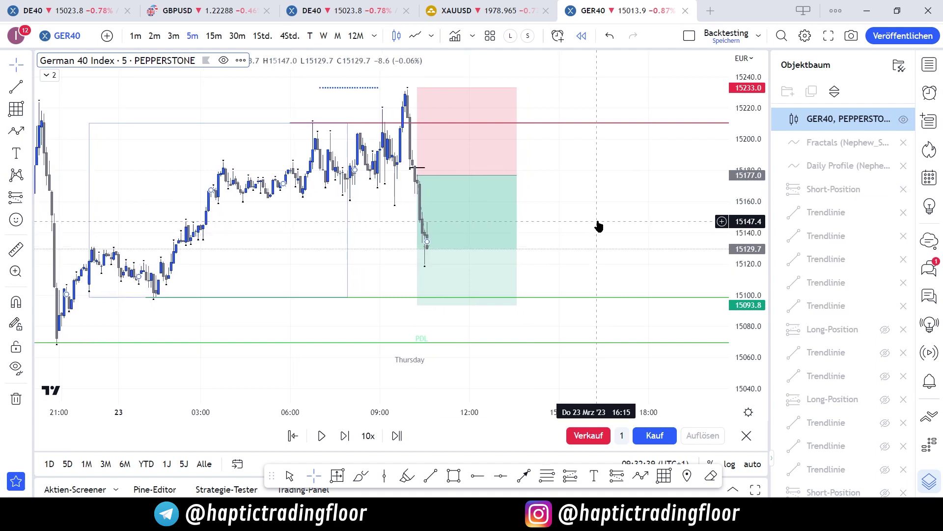
key("shift+Right")
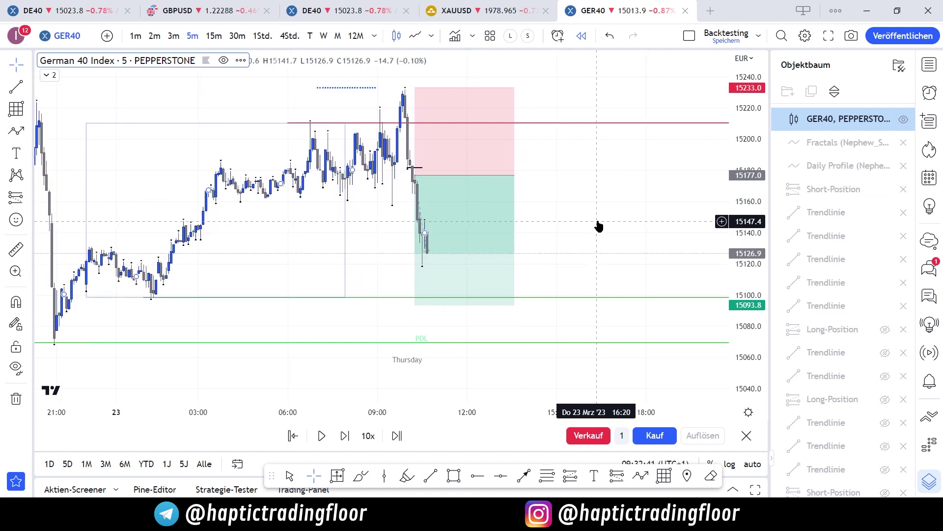
key("shift+Right")
key("shift+Right")
key("shift+Right")
key("shift+Right")
key("shift+Right")
key("shift+Right")
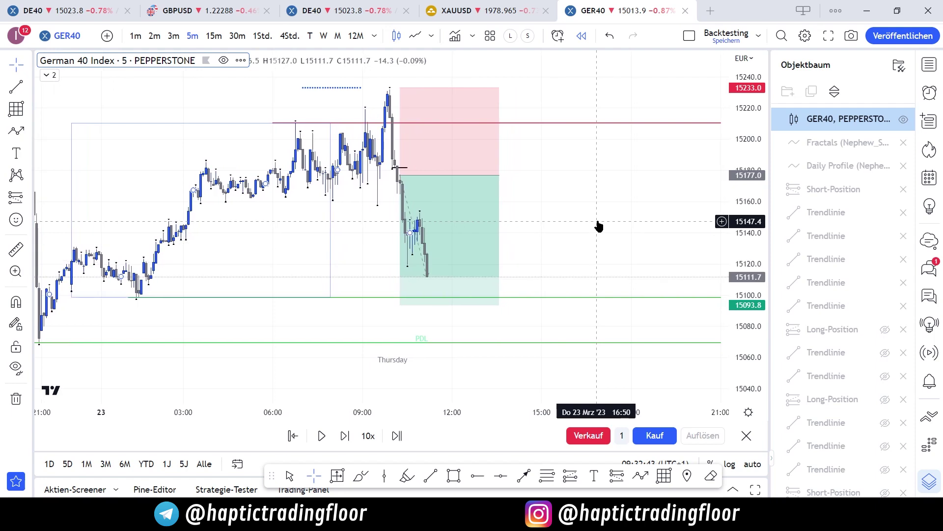
key("shift+Right")
key("shift+Right")
key("shift+Right")
key("shift+Right")
key("shift+Right")
key("shift+Right")
key("shift+Right")
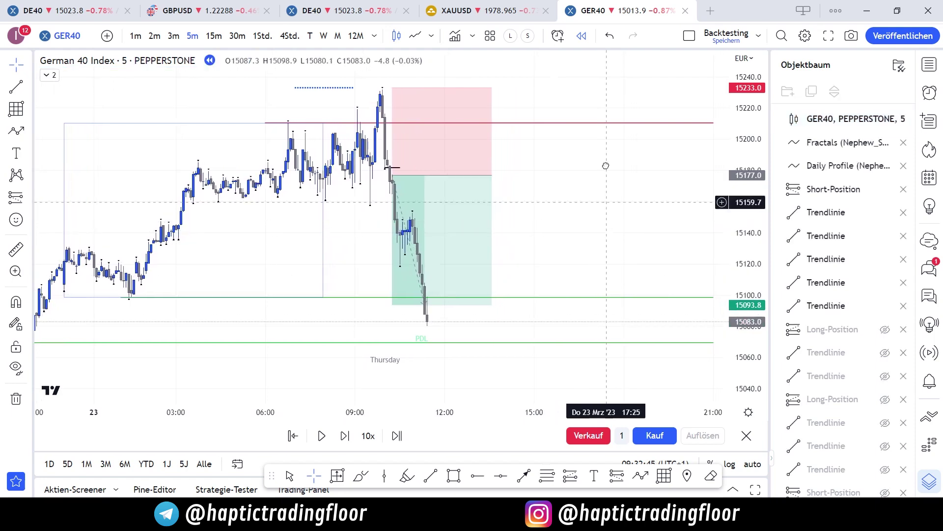
- Check the drop on the hourly chart, return to 5 minutes and shorten the short position's time span to the candles reaching its target
left_click_drag(606, 202, 604, 146)
left_click(253, 36)
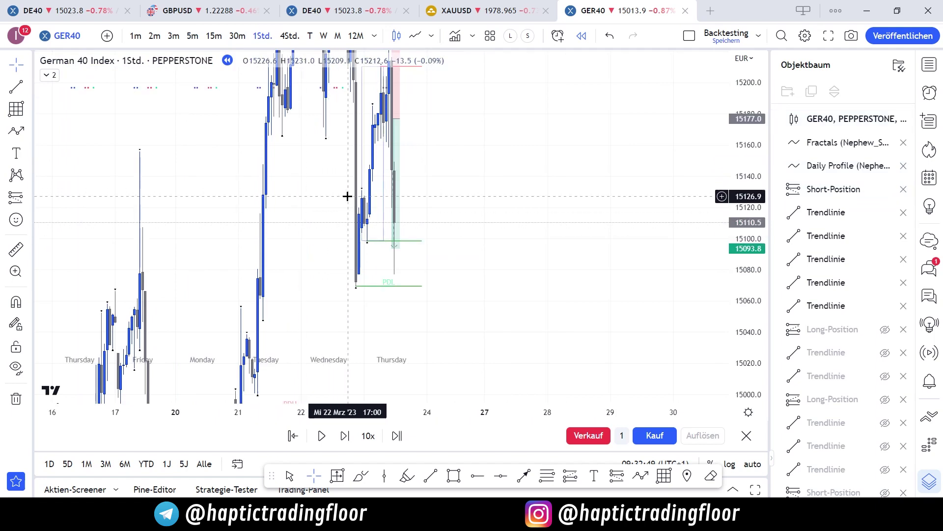
left_click(192, 37)
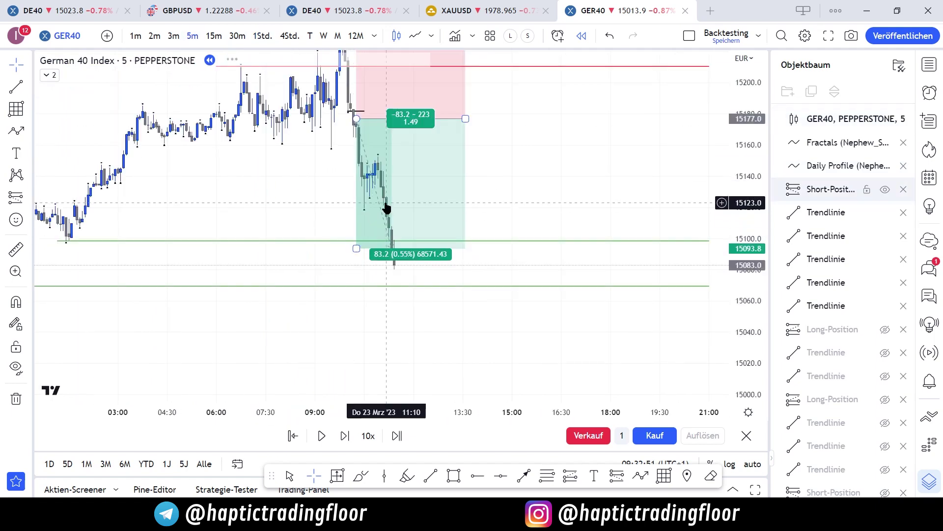
left_click_drag(541, 194, 569, 205)
left_click_drag(762, 191, 762, 211)
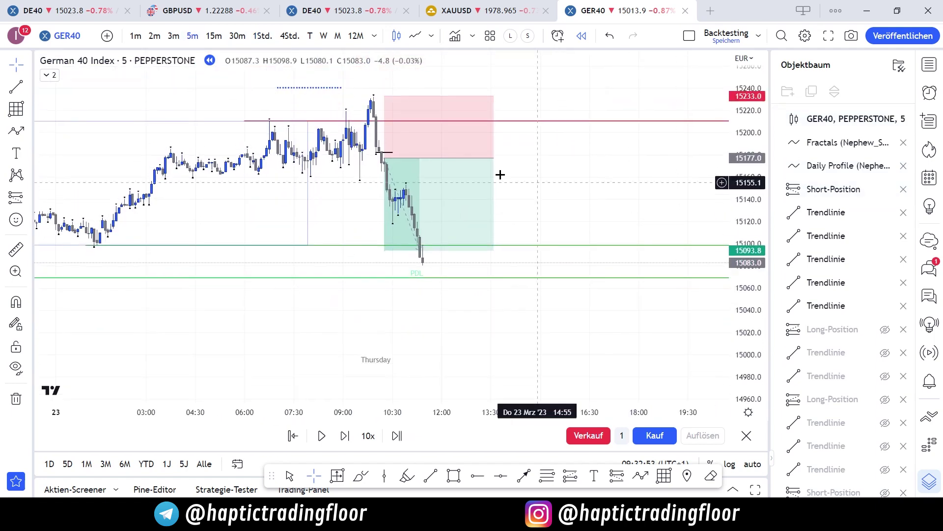
left_click_drag(494, 158, 428, 158)
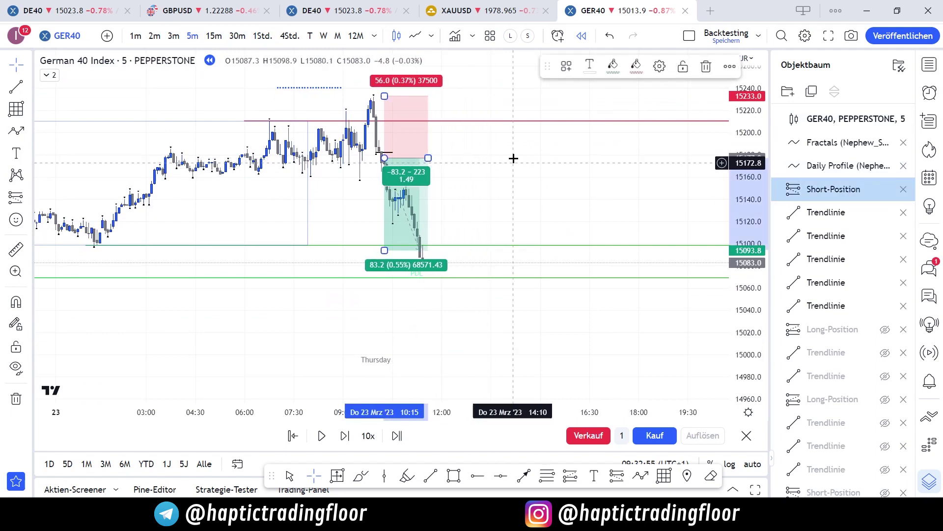
- Examine the completed short trade on the 5-minute chart against the marked session levels and the previous-day low
left_click_drag(519, 165, 526, 143)
scroll(526, 143, "down", 2)
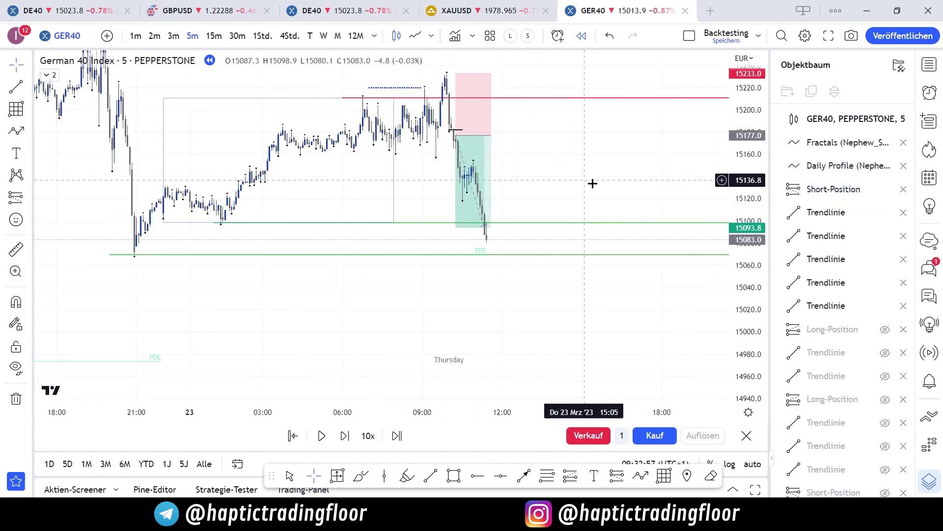
left_click_drag(594, 175, 584, 217)
left_click(462, 279)
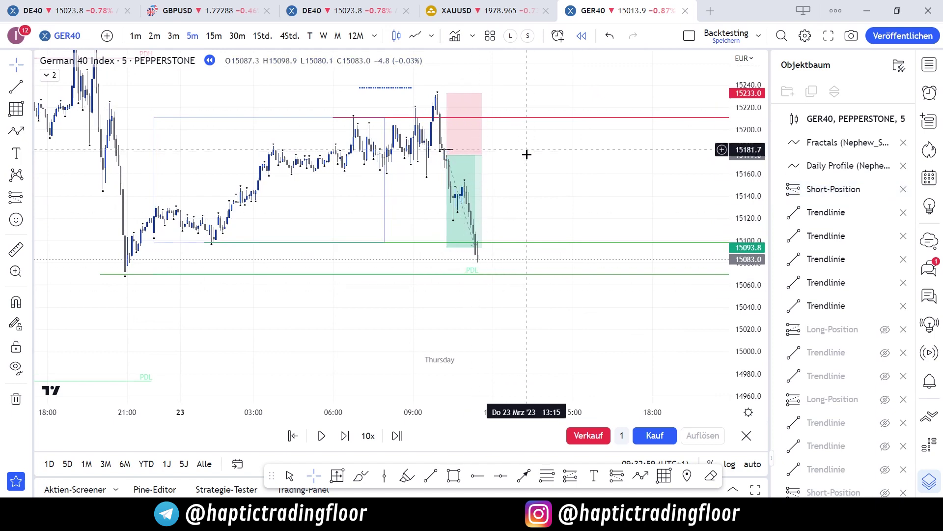
scroll(526, 154, "down", 5)
left_click_drag(440, 300, 409, 162)
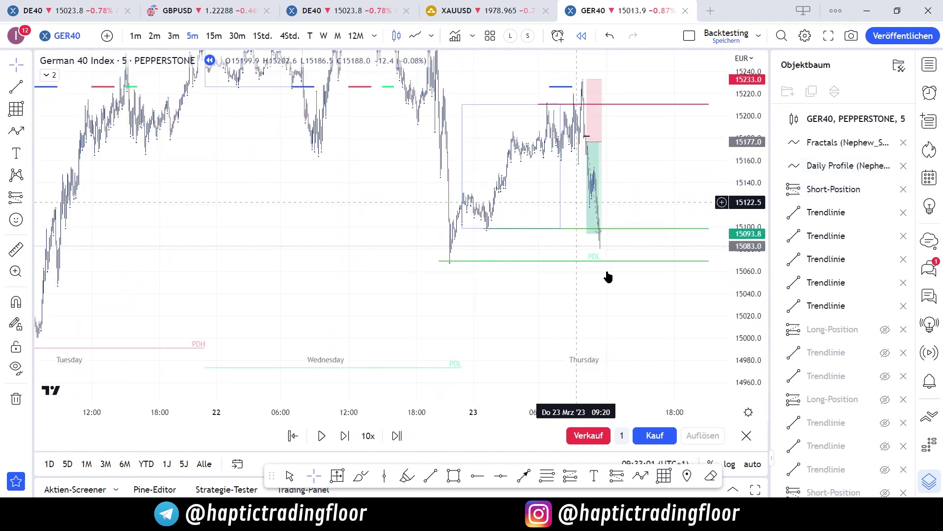
left_click_drag(619, 173, 584, 108)
scroll(552, 123, "up", 2)
scroll(552, 123, "up", 2)
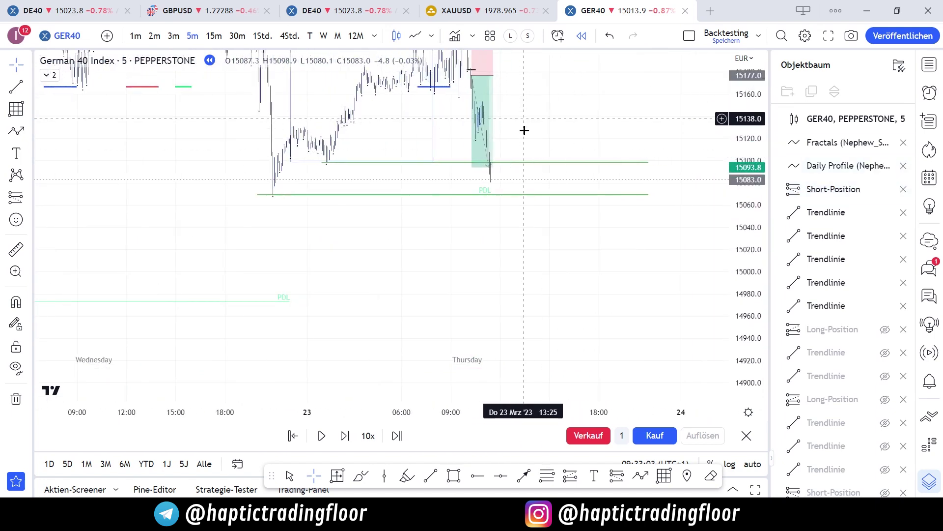
scroll(533, 167, "up", 3)
left_click_drag(524, 123, 655, 225)
left_click_drag(593, 192, 647, 133)
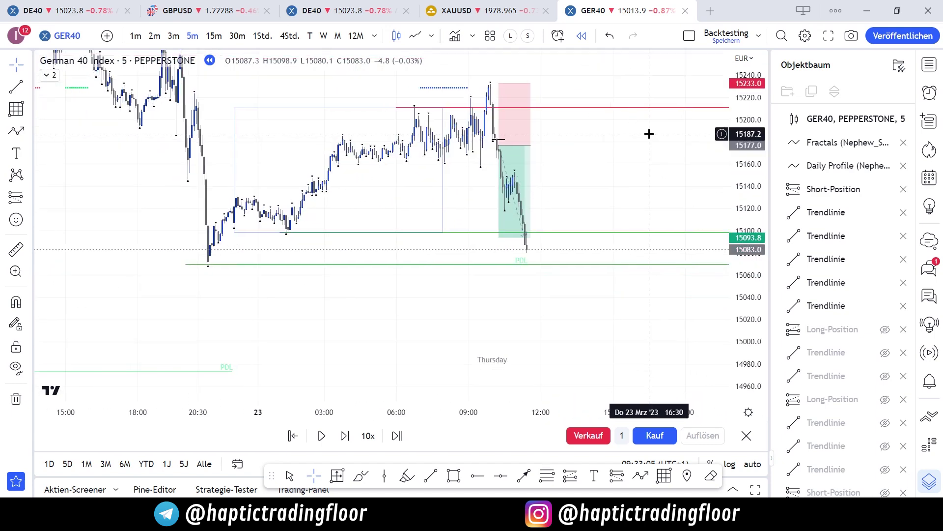
- Advance the replay to about 11:55 and draw a short horizontal trendline at about 15079.1 beneath the lows above the previous-day low
scroll(650, 133, "up", 4)
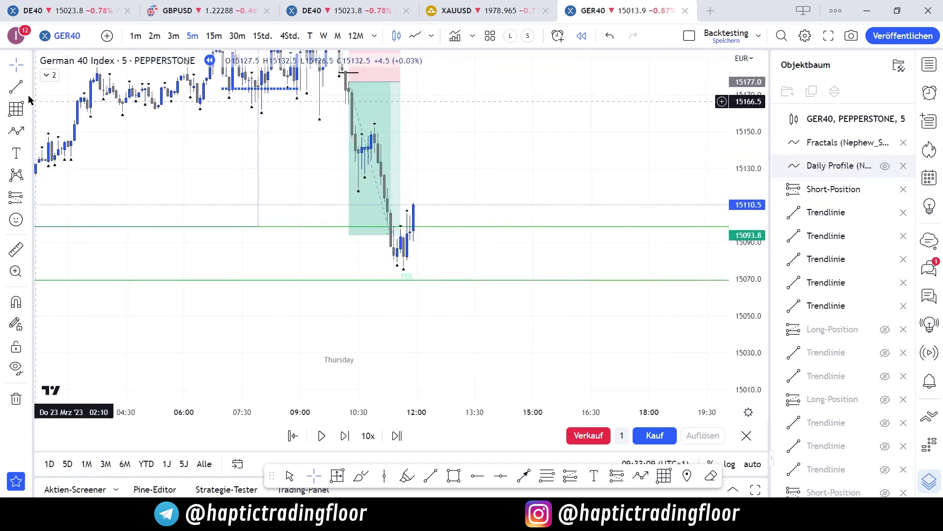
left_click_drag(396, 263, 428, 262)
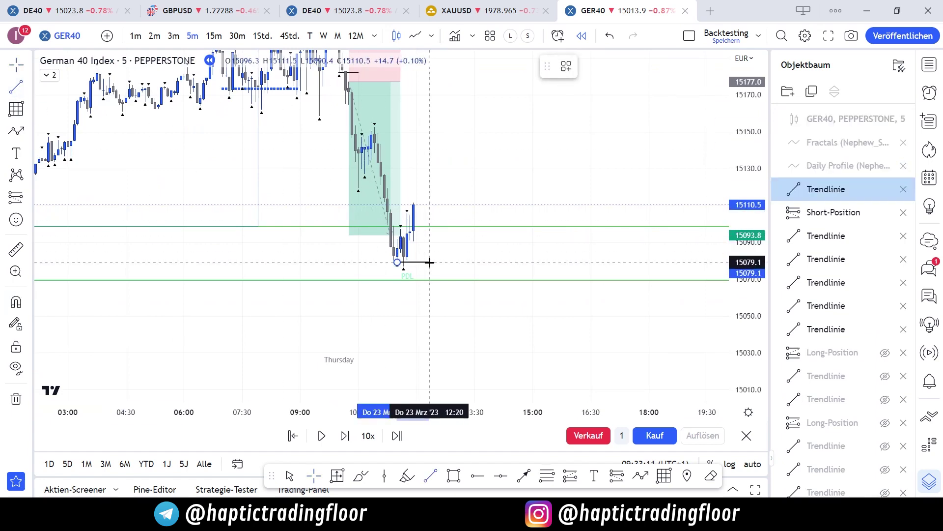
scroll(251, 233, "down", 5)
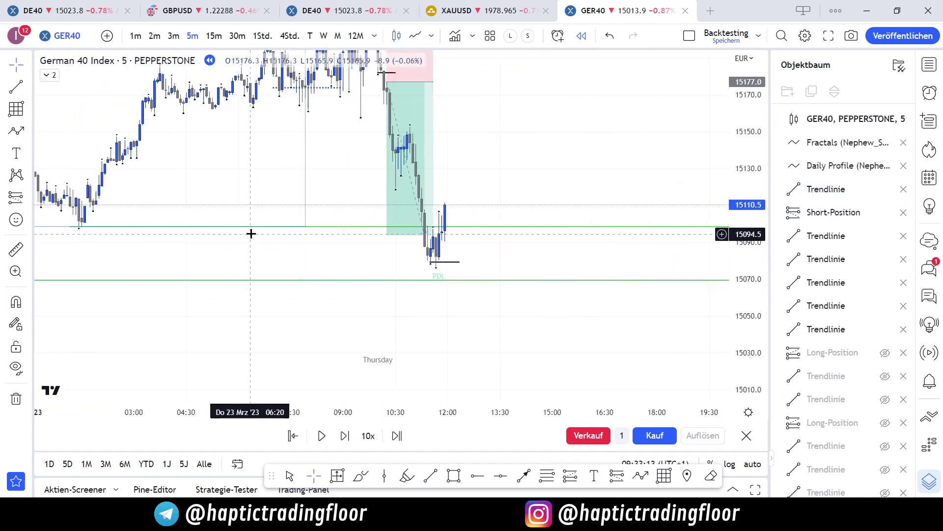
left_click_drag(443, 201, 436, 211)
scroll(406, 204, "up", 3)
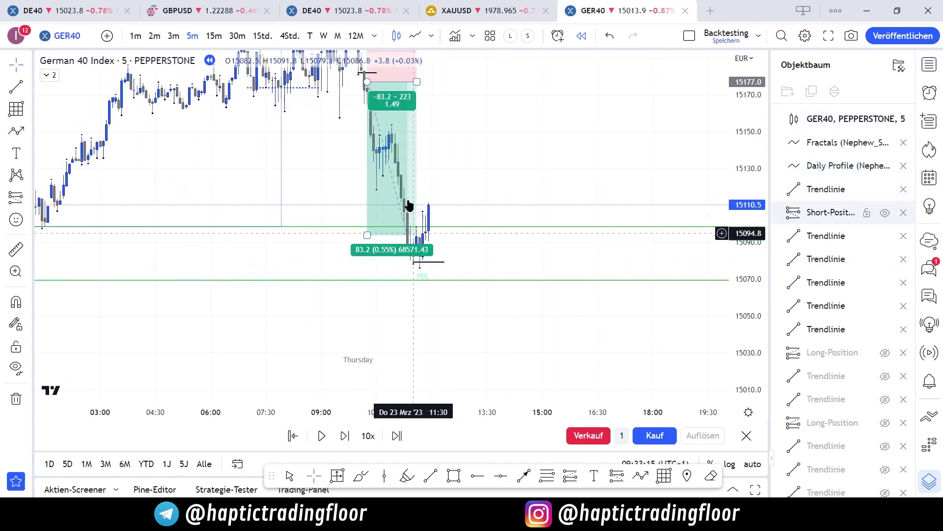
left_click(378, 280)
scroll(339, 289, "down", 4)
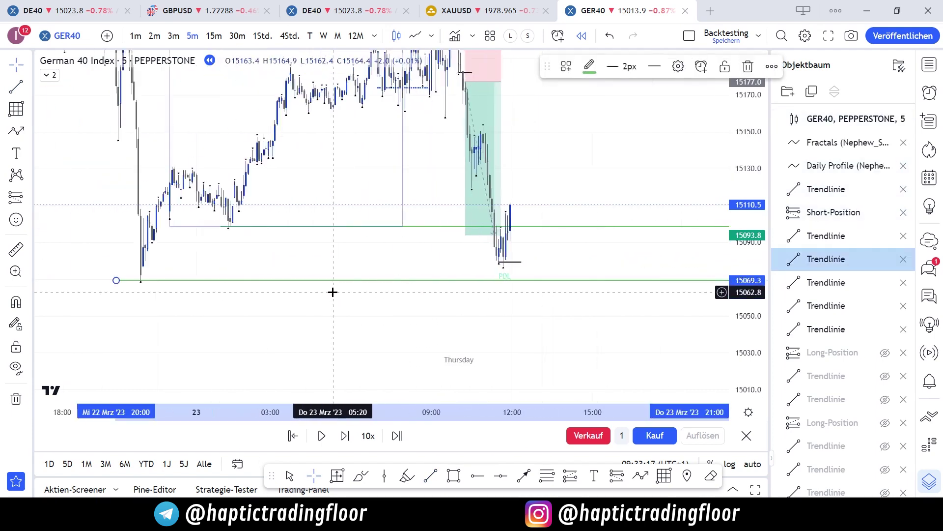
scroll(308, 286, "up", 3)
scroll(313, 252, "up", 3)
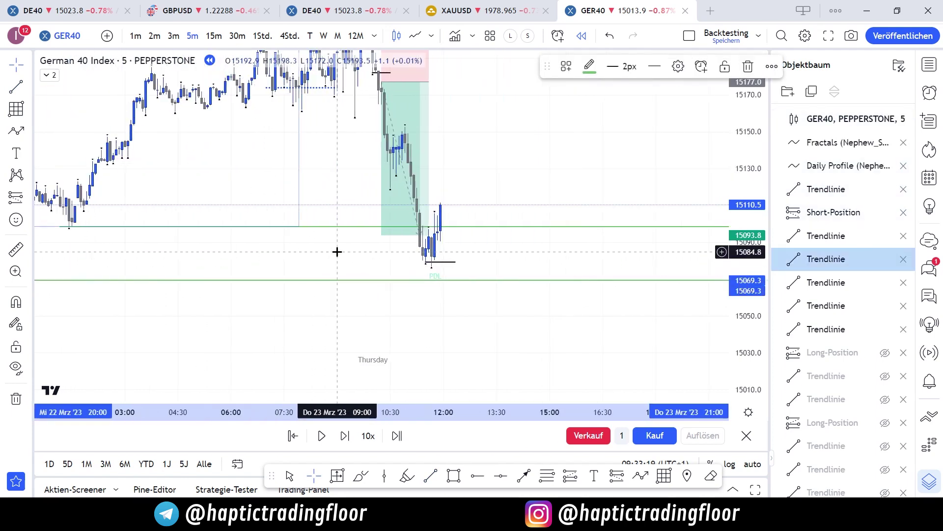
- Draw a second short trendline at about 15097.1 above the recent lows and extend its end to match the lower line
left_click(15, 87)
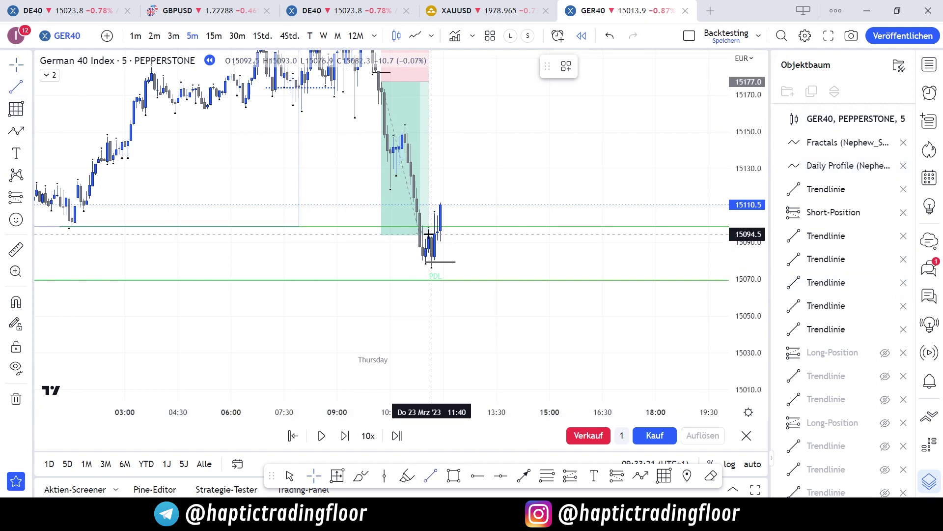
left_click(428, 229, "ctrl")
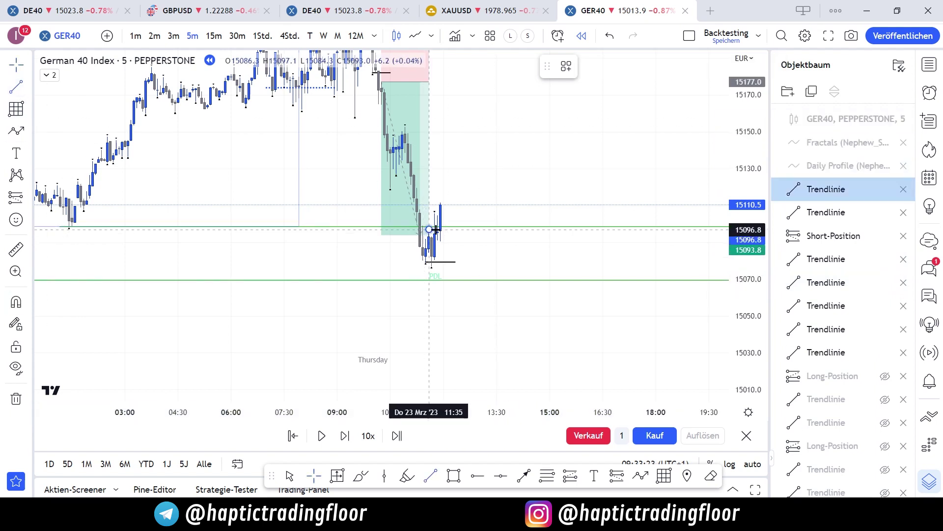
left_click(447, 230, "shift")
left_click(451, 236)
left_click(445, 232, "shift")
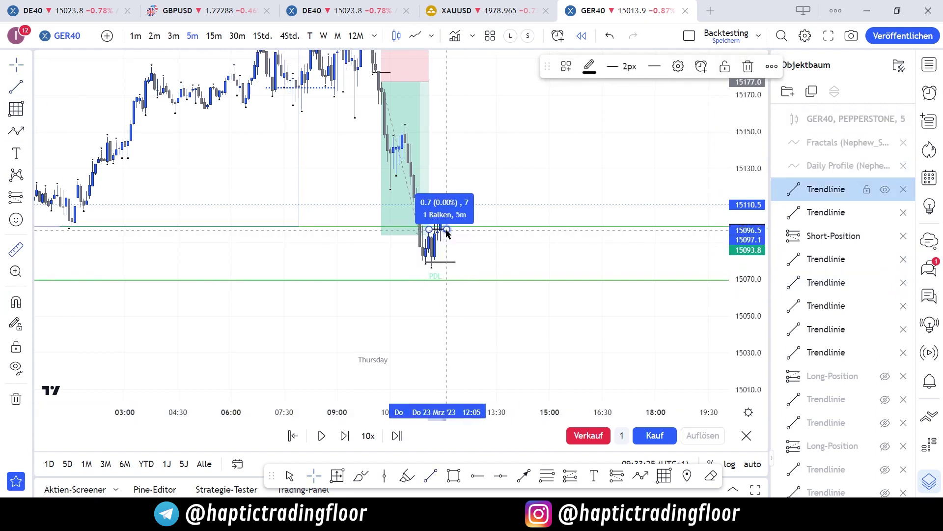
left_click(455, 239)
left_click(420, 249)
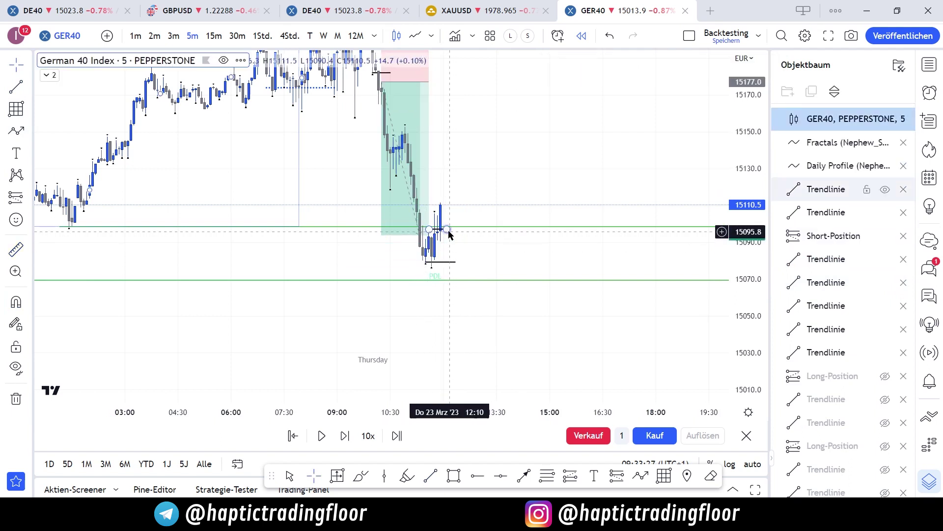
left_click_drag(448, 230, 457, 230)
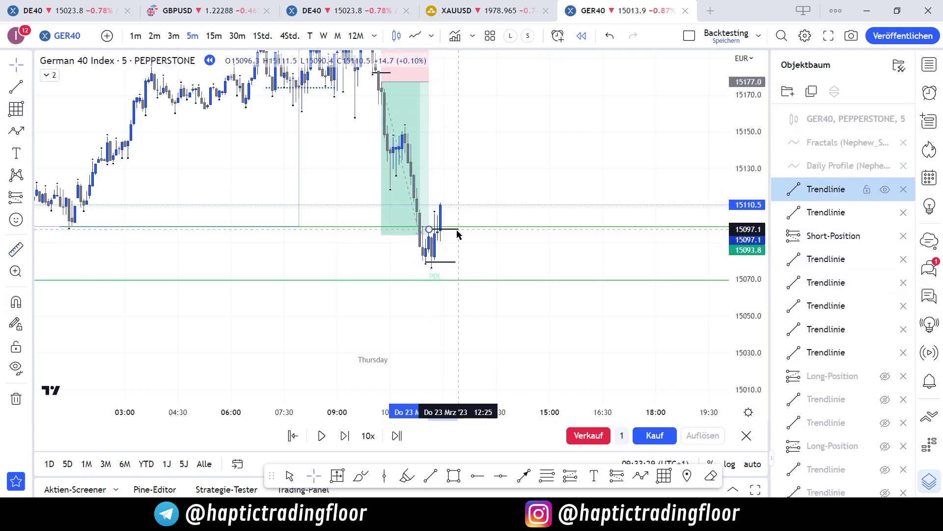
left_click(493, 238)
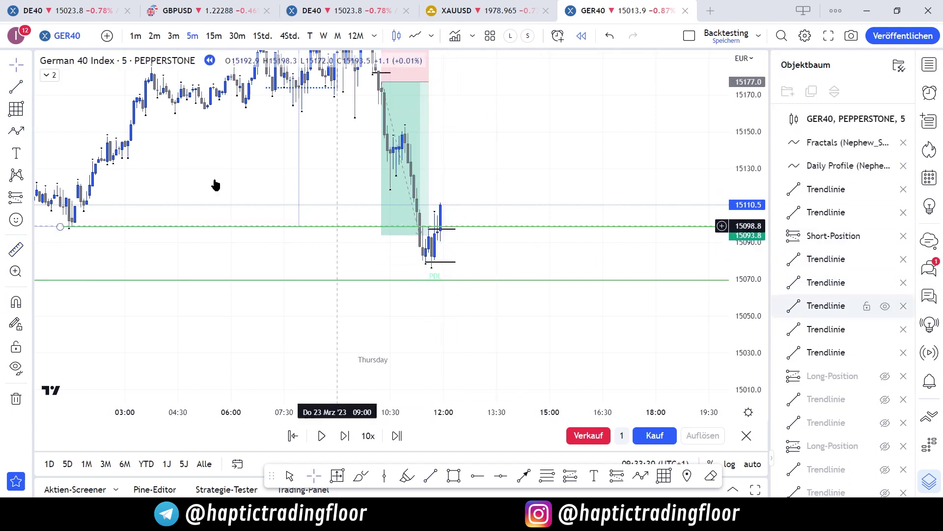
- Place a long position on the latest 5-minute candle with entry at 15110.2 and stop at 15076.5 below the lows
left_click(35, 200)
left_click(64, 196)
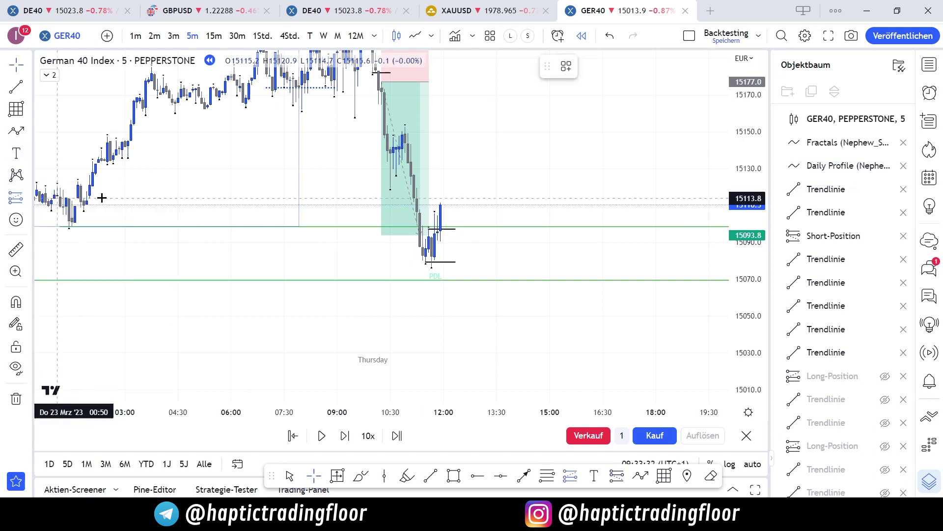
left_click(440, 205)
left_click_drag(442, 264, 441, 267)
- Raise the long position's target to 15232.5, near the morning high
left_click_drag(518, 79, 507, 217)
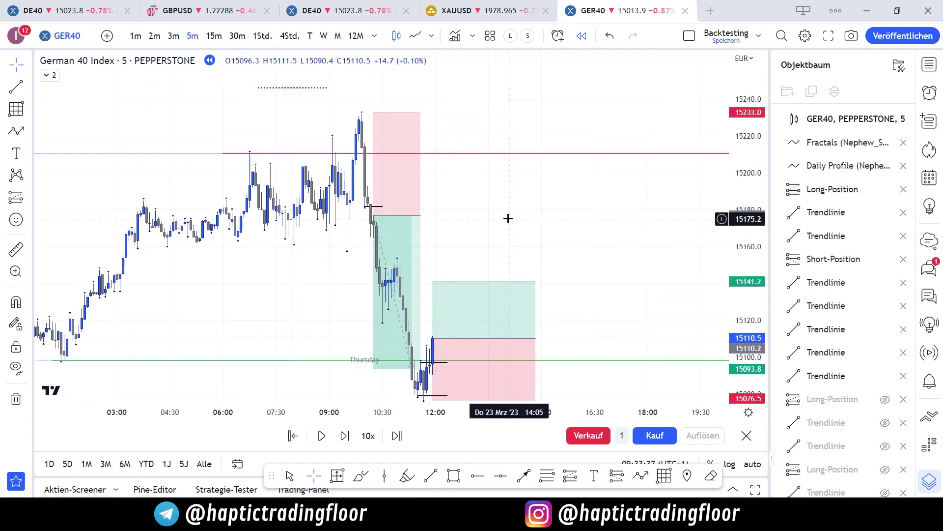
left_click_drag(434, 282, 443, 115)
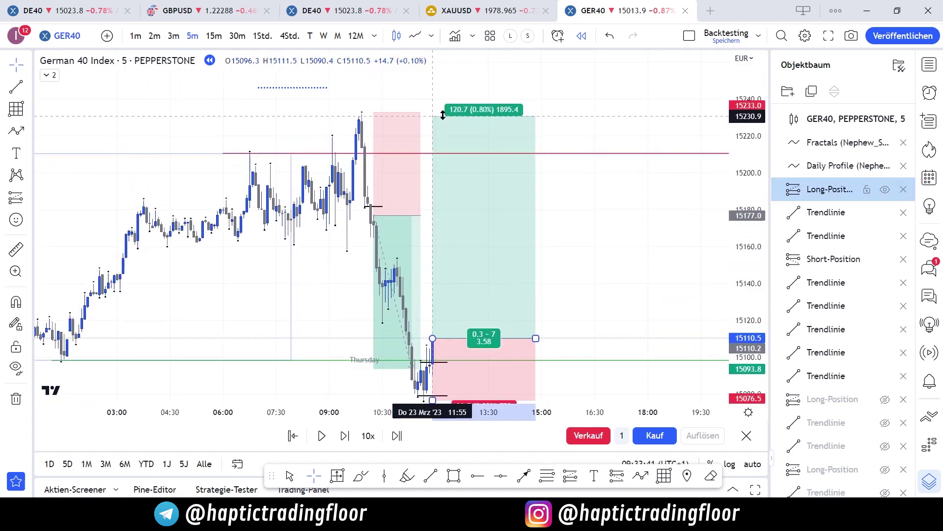
left_click_drag(585, 238, 581, 190)
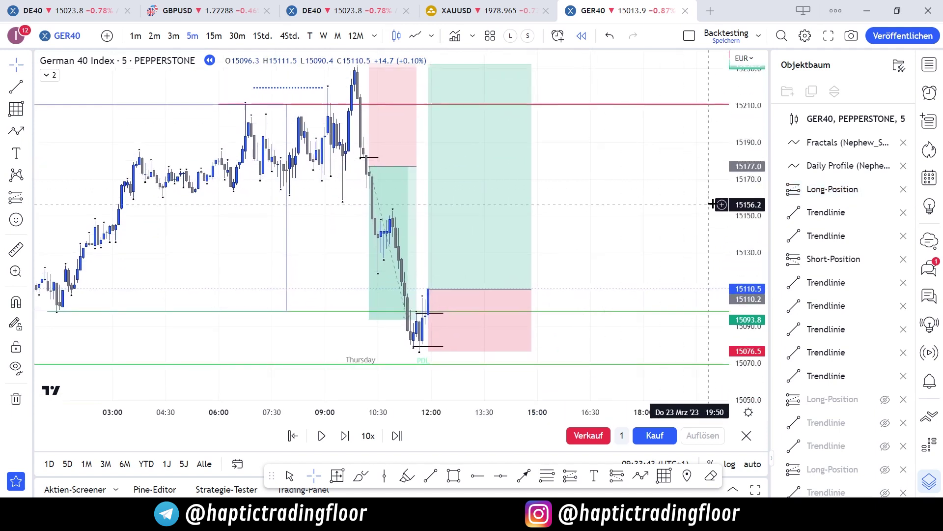
left_click_drag(743, 188, 743, 242)
mouse_move(614, 205)
left_mouse_down()
mouse_move(611, 182)
mouse_move(621, 215)
mouse_move(618, 202)
left_mouse_up()
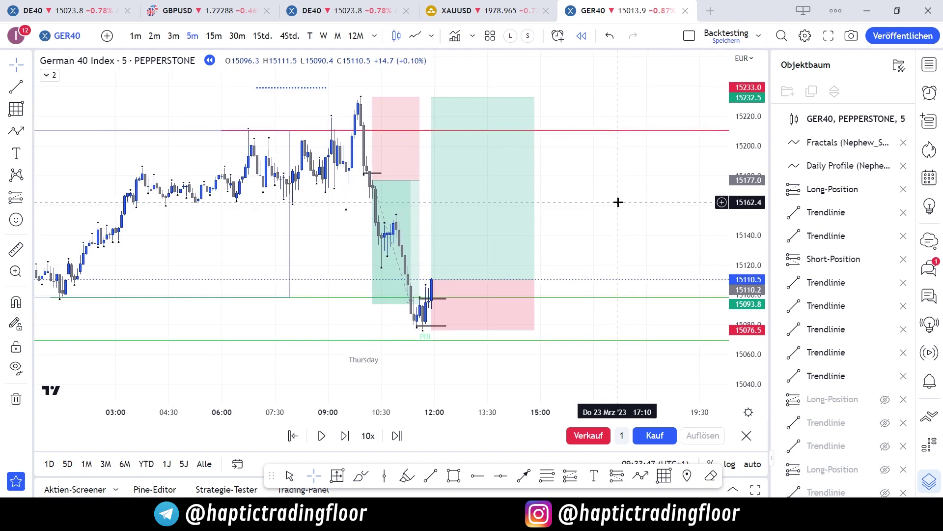
- Hide the red trendline at 15210.5 and draw a red one from the 09:55 high at about 15231.9 across the day
key("shift+Right")
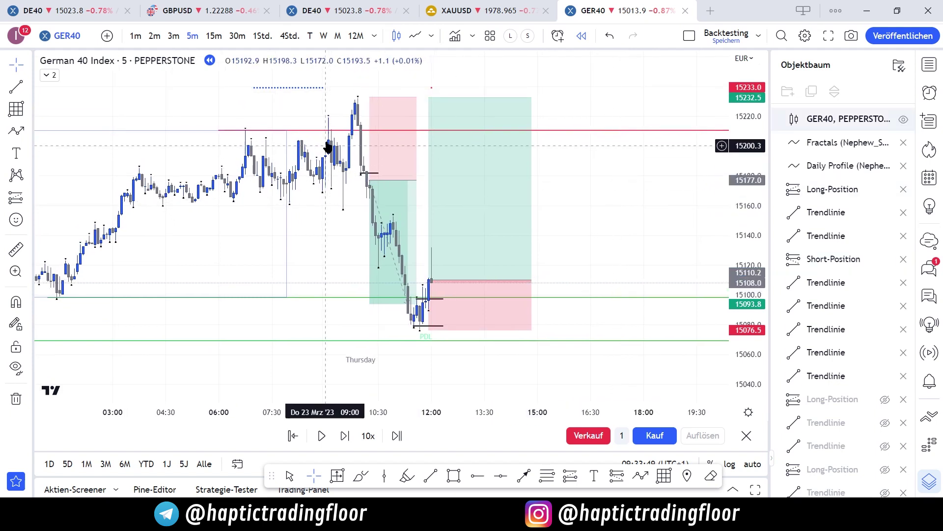
left_click(333, 131)
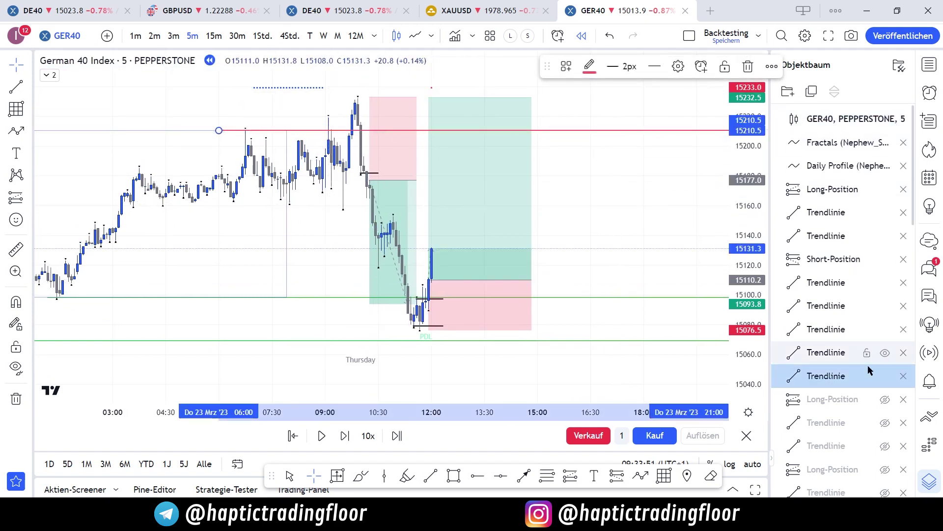
left_click(885, 376)
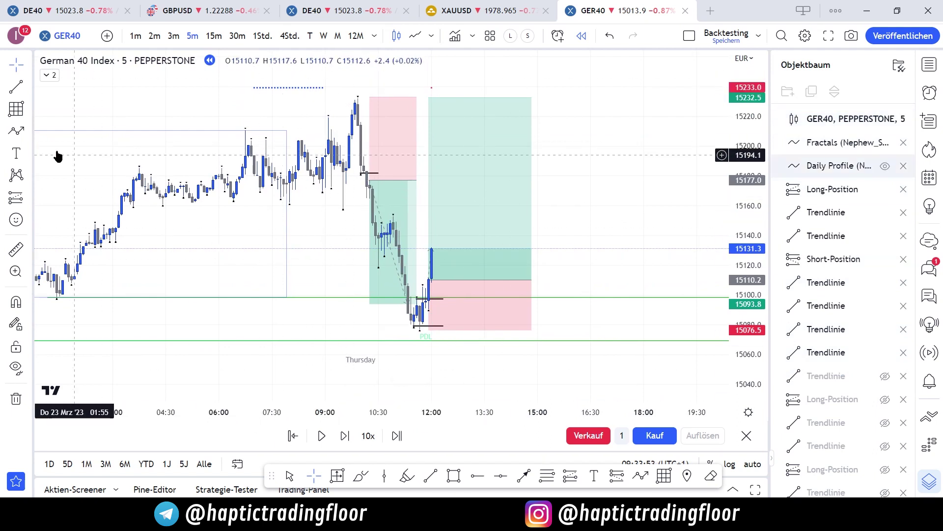
left_click(17, 89)
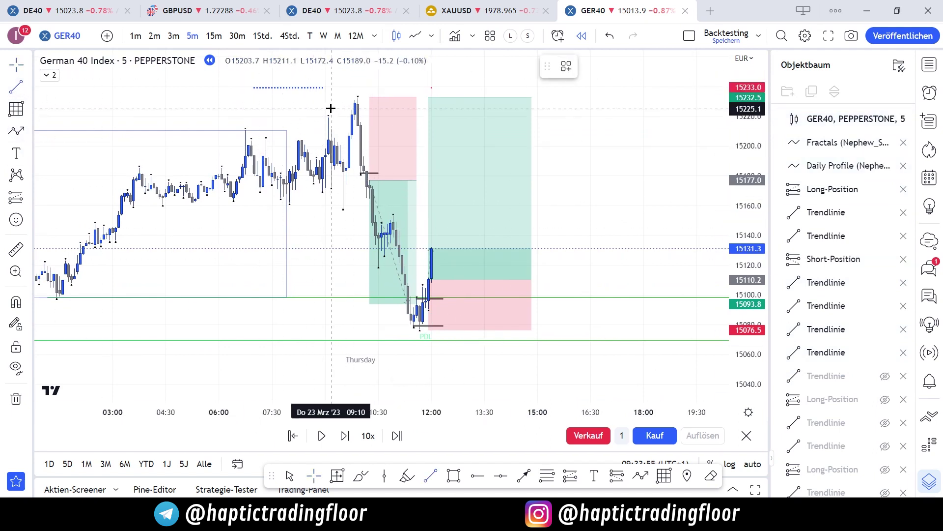
left_click(358, 98)
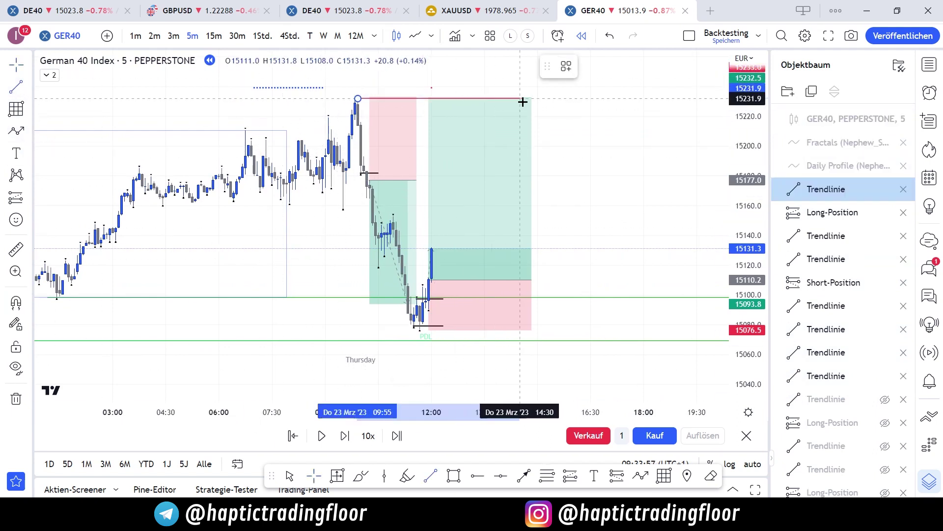
left_click(610, 101)
mouse_move(631, 106)
left_mouse_down()
mouse_move(463, 116)
mouse_move(598, 120)
left_mouse_up()
- Advance the replay until price reaches the 15232.5 target and adjust the long position's time span to end at those candles
left_click_drag(541, 164, 729, 165)
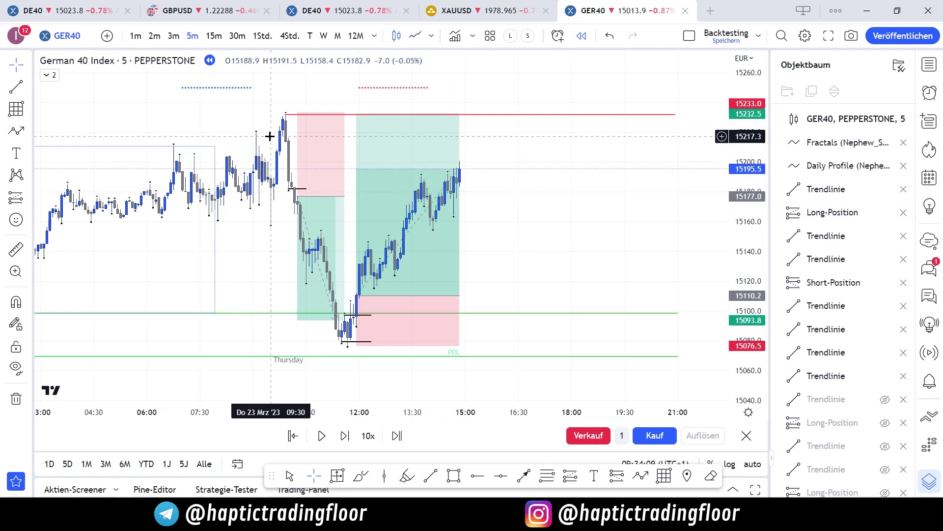
left_click(458, 295)
left_click_drag(459, 294, 546, 295)
left_click(589, 278)
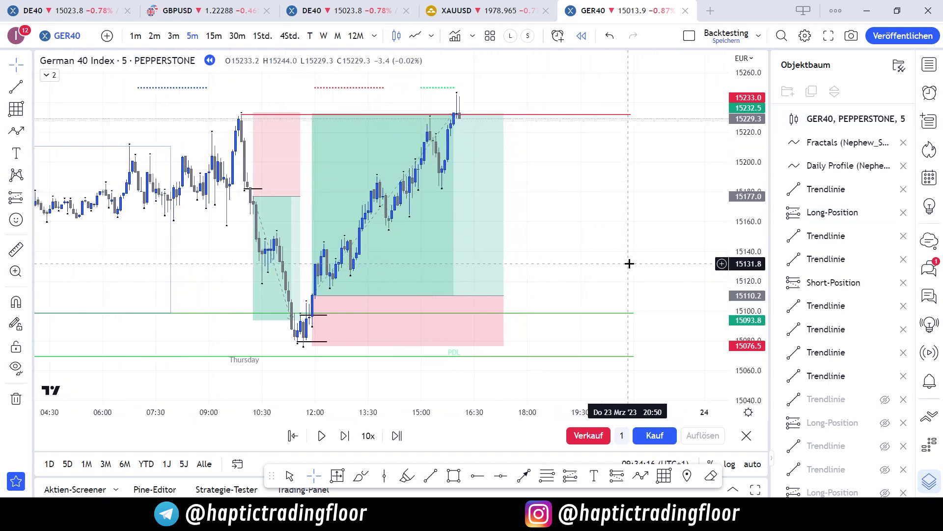
left_click(502, 295)
left_click_drag(501, 294, 460, 293)
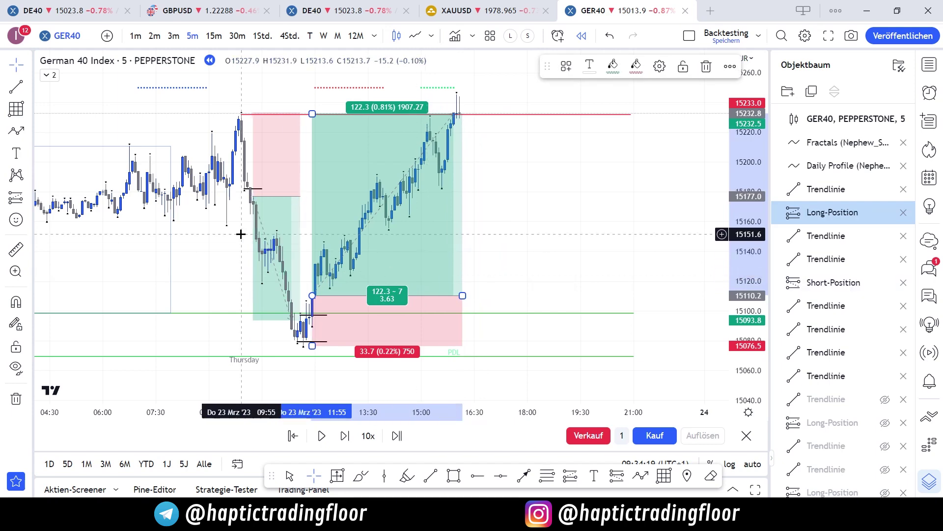
left_click(544, 213)
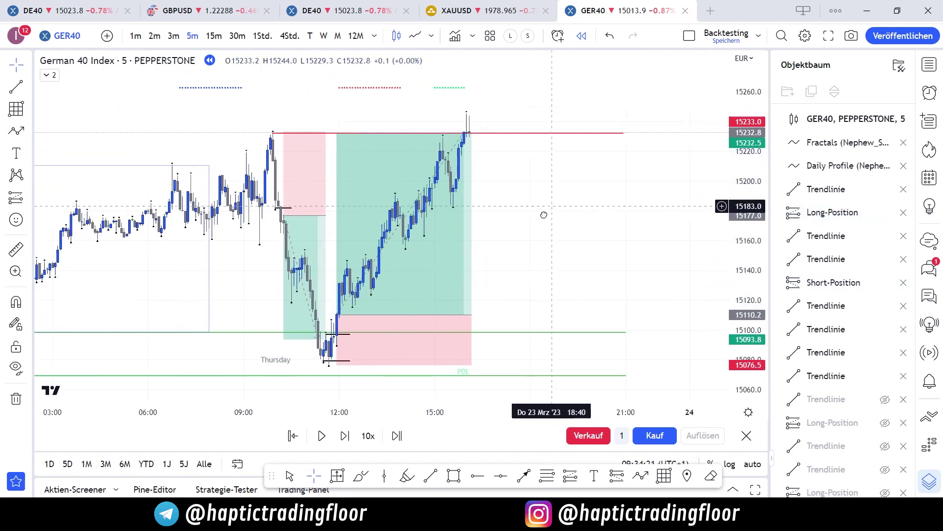
- Hide the completed long and short positions and the three short black trendlines marking their entries
scroll(536, 241, "down", 1)
left_click_drag(531, 233, 506, 135)
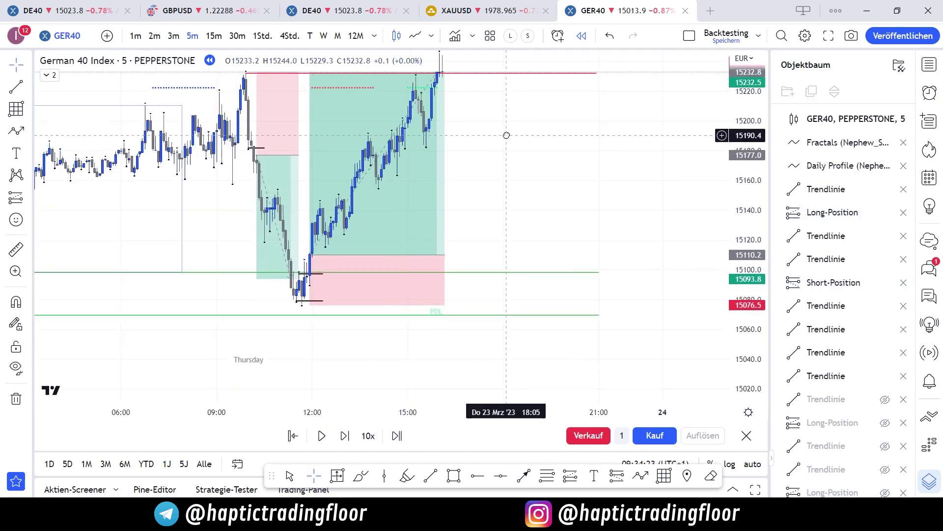
left_click_drag(586, 210, 594, 246)
left_click(885, 212)
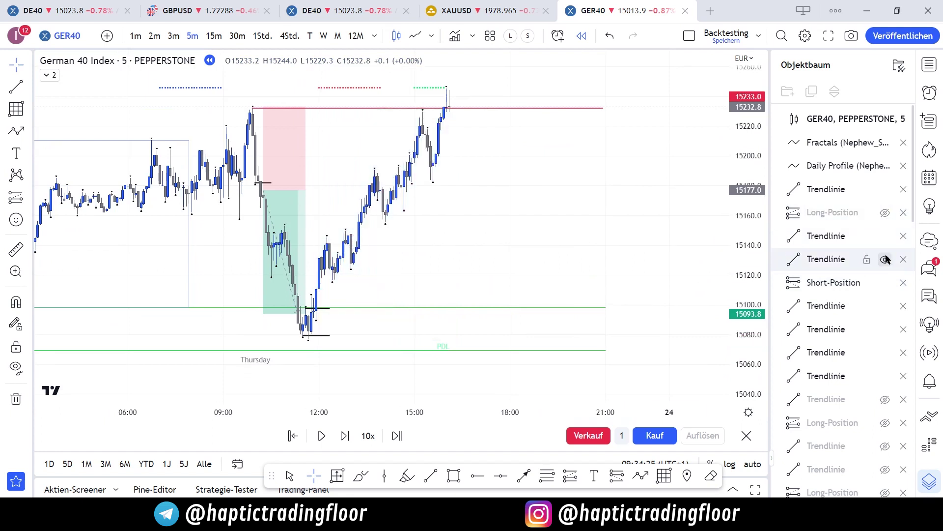
left_click(885, 282)
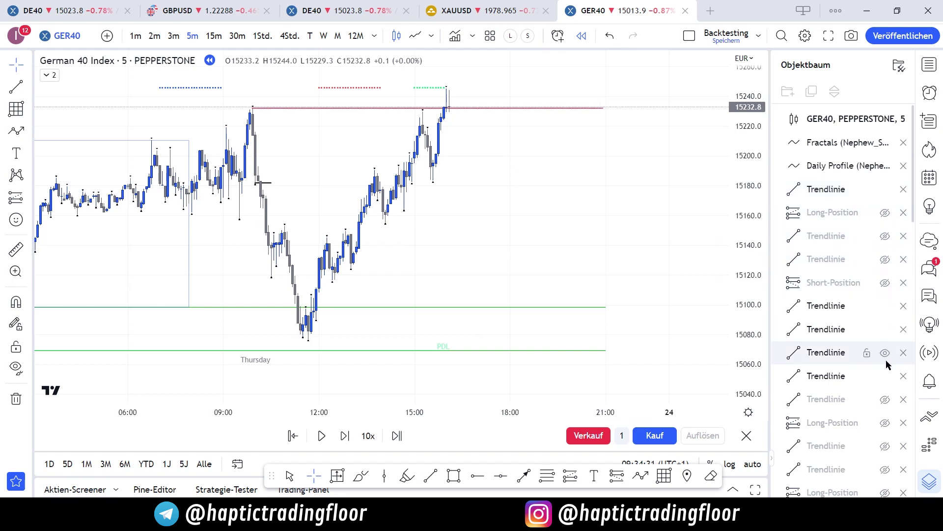
left_click(885, 331)
left_click(883, 311)
left_click(884, 306)
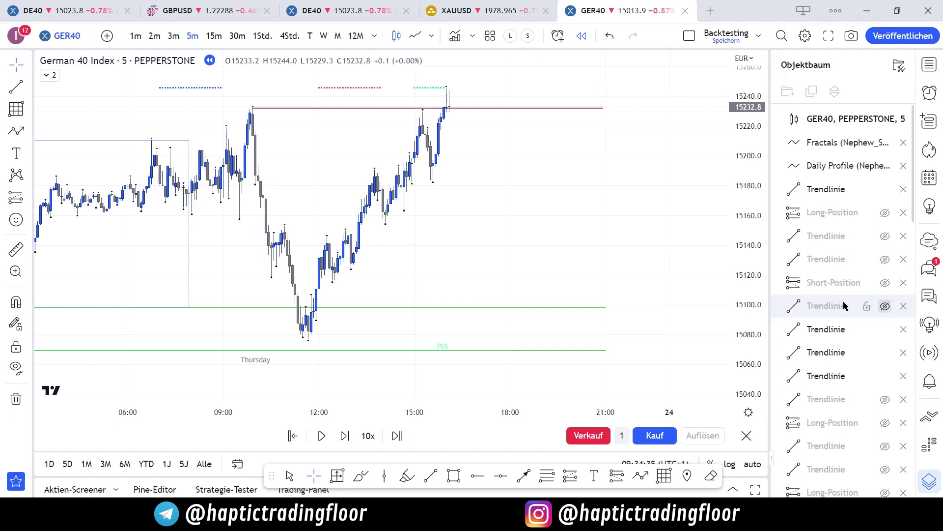
- Advance the replay bar by bar to about 17:00 to follow price around the red line at the morning high
scroll(638, 272, "down", 3)
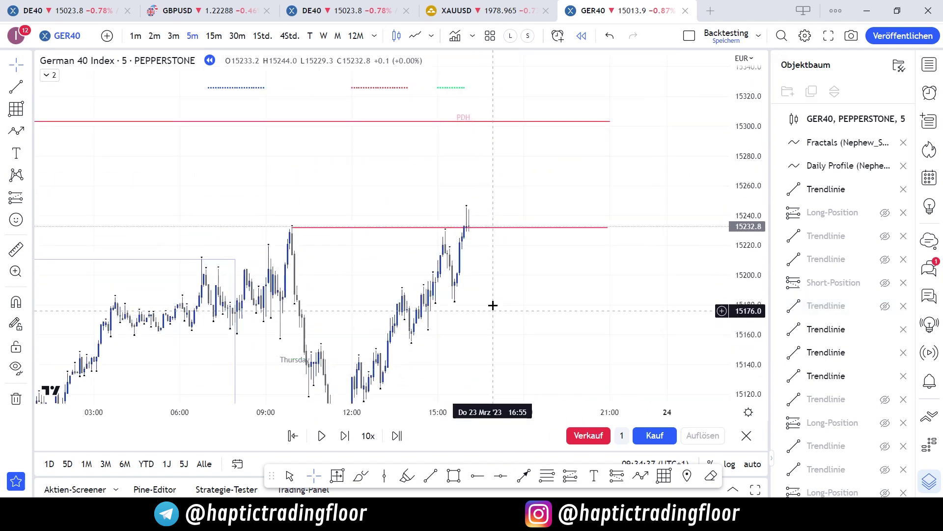
left_click_drag(493, 305, 478, 274)
key("shift+Right")
key("shift+Right")
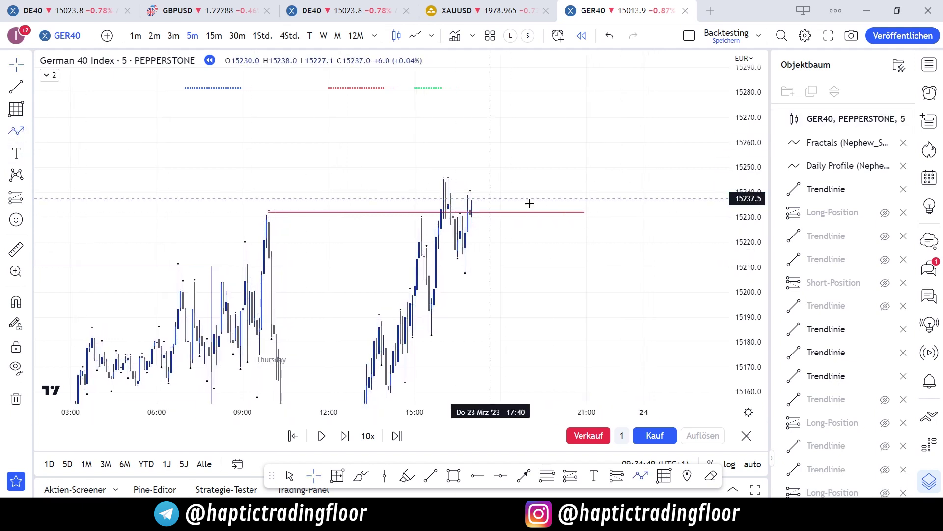
- Sketch two zigzag paths beside the latest candles around the red line to illustrate the price patterns, and delete both
left_click(509, 237)
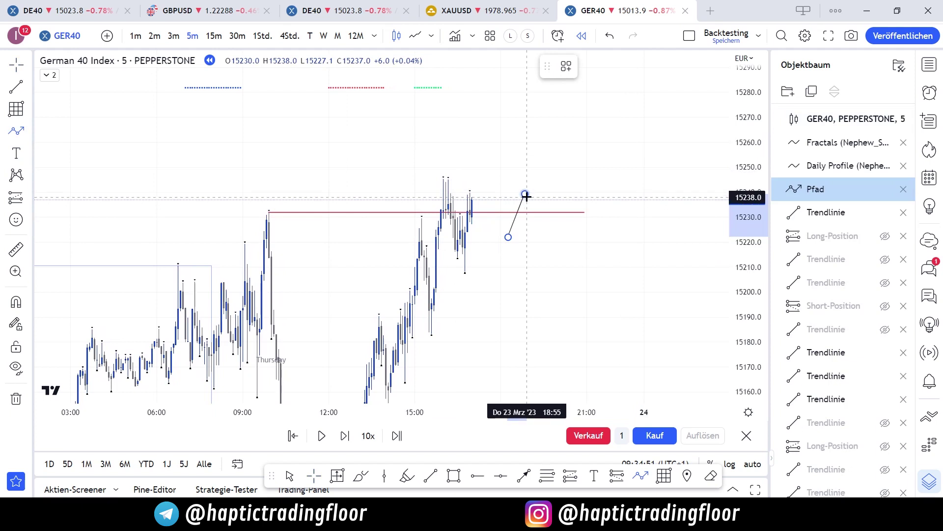
double_click(549, 226)
left_click(599, 179)
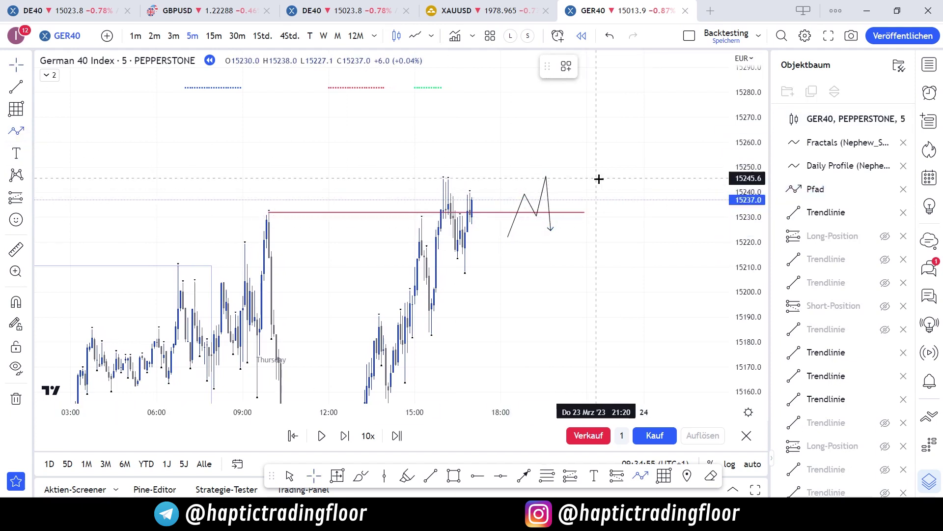
left_click(579, 237)
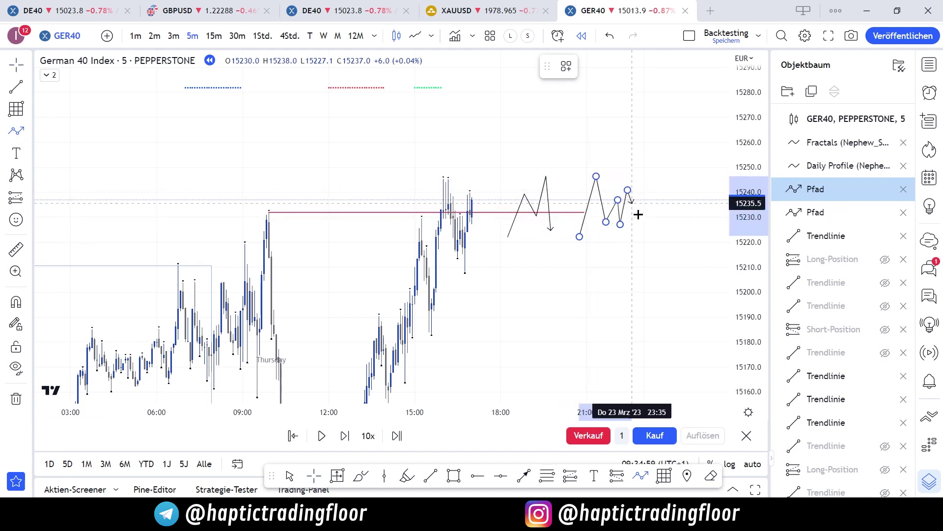
double_click(642, 233)
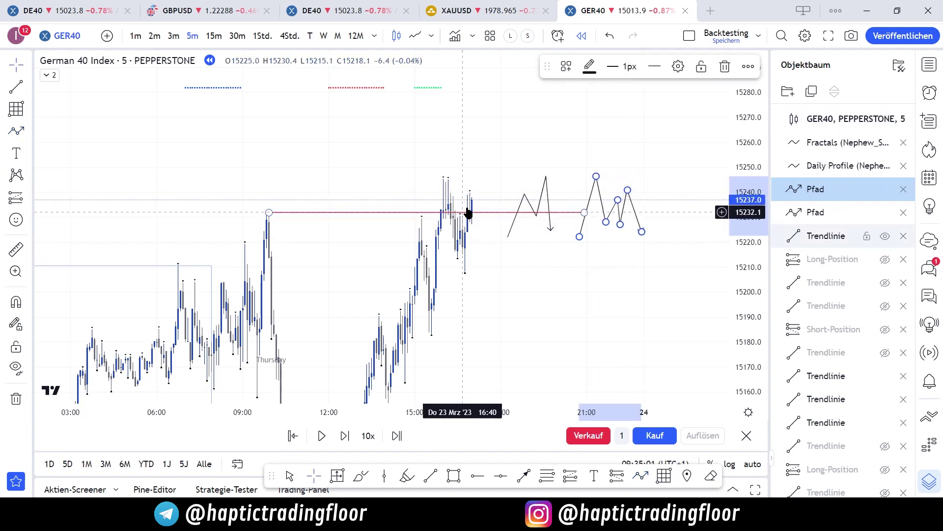
key("Delete")
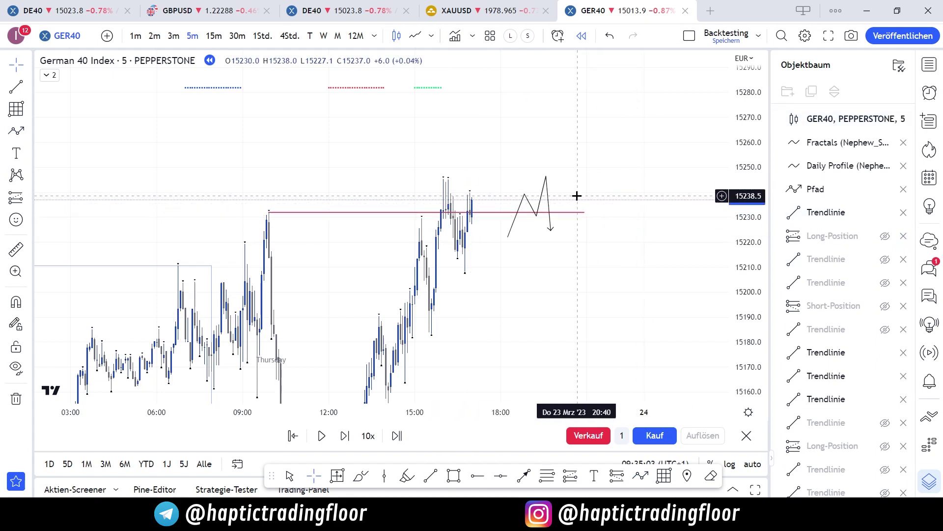
left_click(542, 196)
key("Delete")
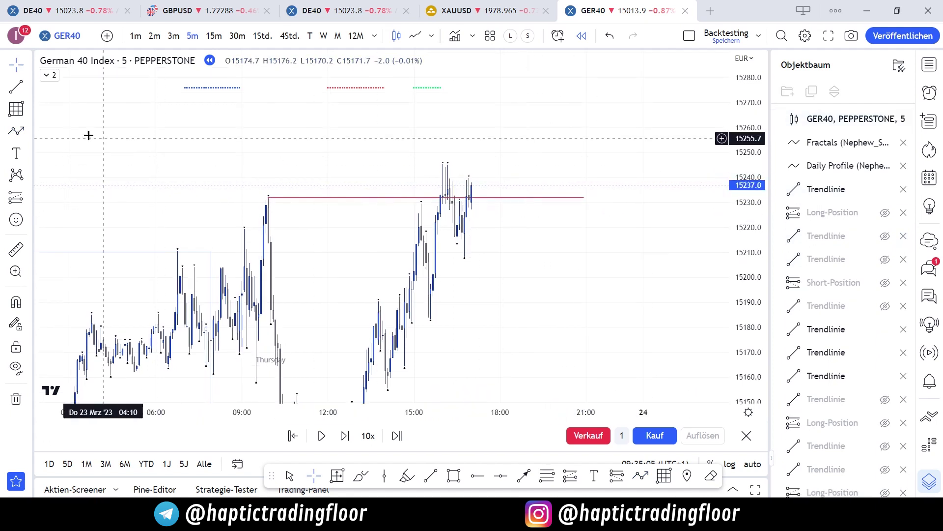
- Draw a short black trendline from the 16:45 low at about 15208 and advance the replay two bars
left_click(16, 87)
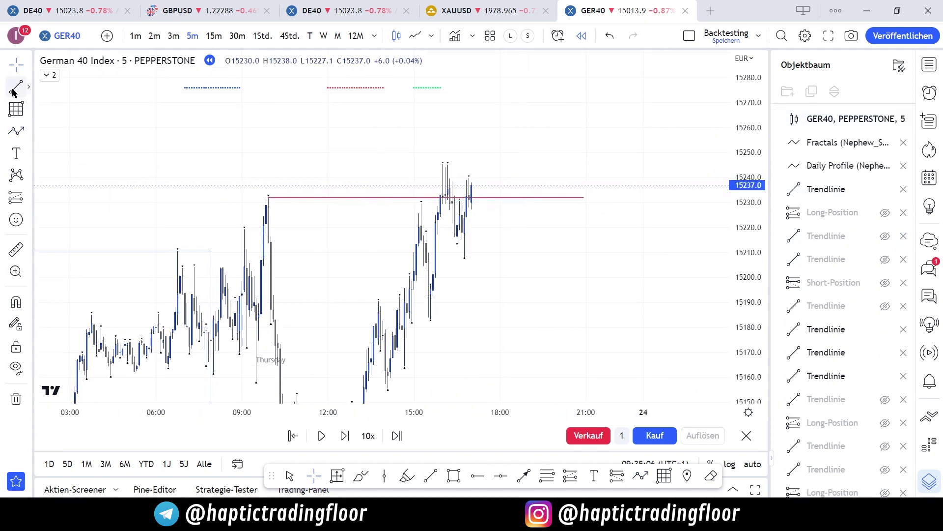
left_click(464, 256)
left_click(534, 256)
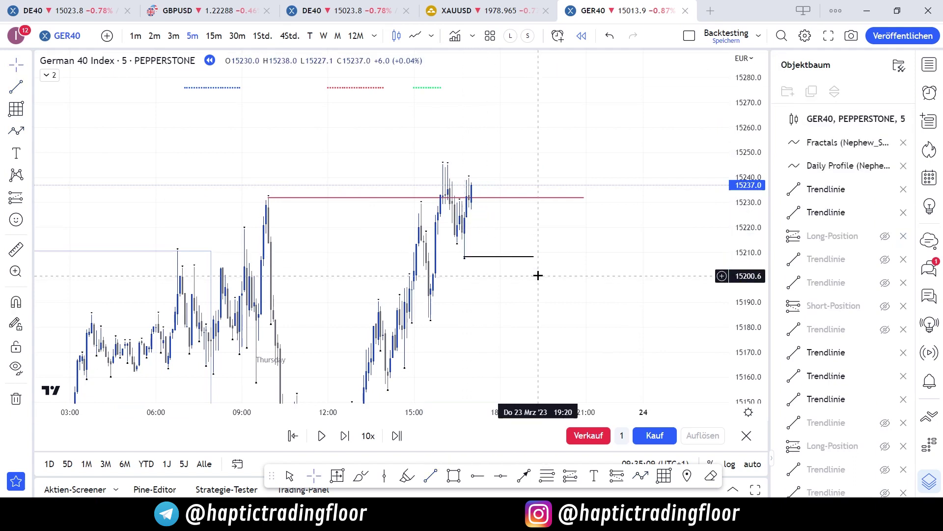
key("shift+Right")
key("shift+Right")
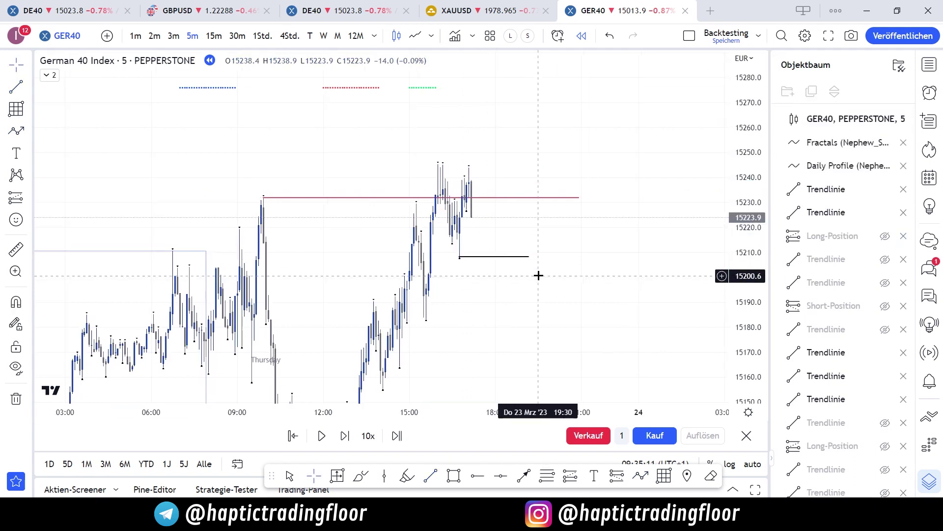
- Move the short black trendline up to the 17:00 candle low at 15227.1 and end it at 18:30
left_click_drag(476, 256, 476, 227)
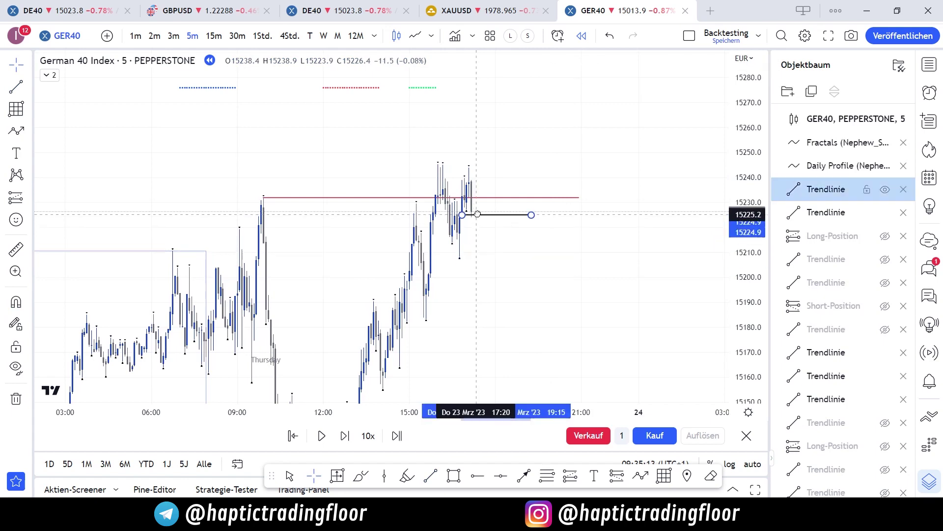
left_click(473, 238)
scroll(472, 238, "up", 3)
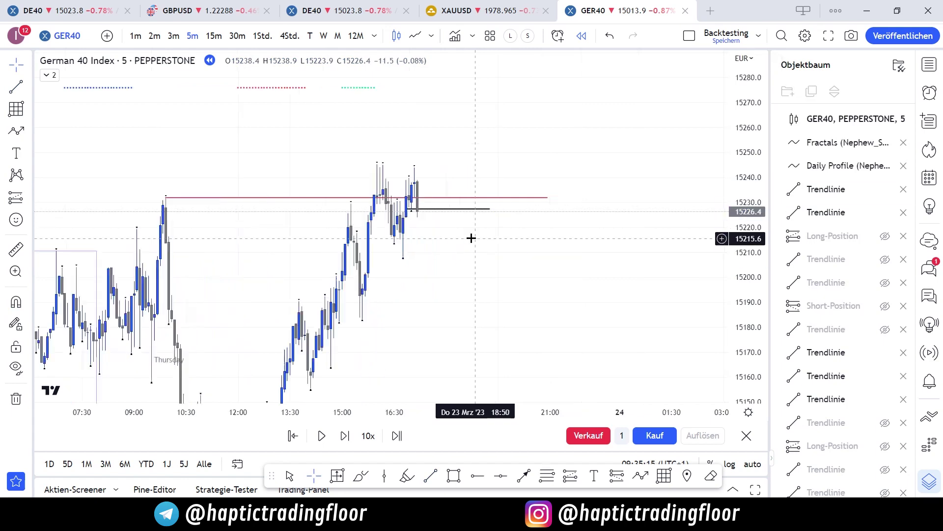
left_click_drag(479, 241, 700, 263)
left_click_drag(757, 267, 757, 182)
left_click(603, 229)
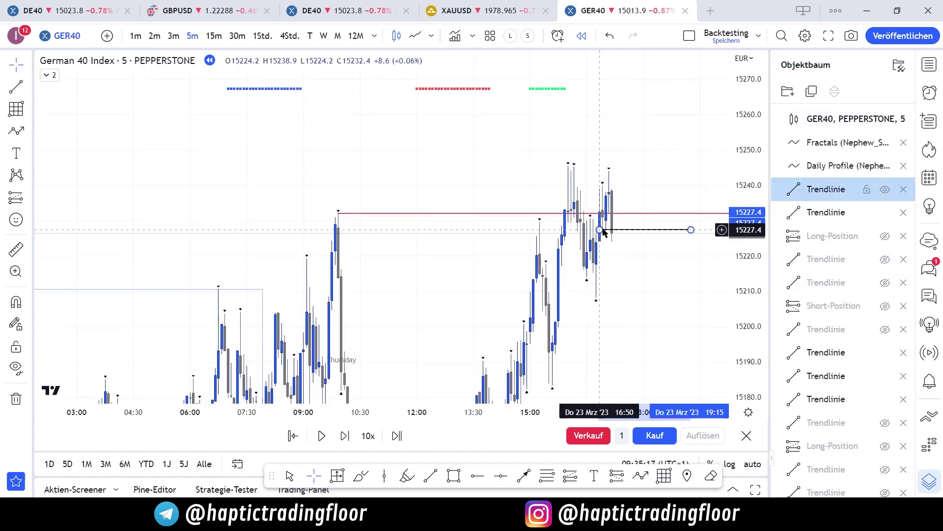
left_click_drag(602, 230, 607, 235)
left_click_drag(614, 266, 483, 271)
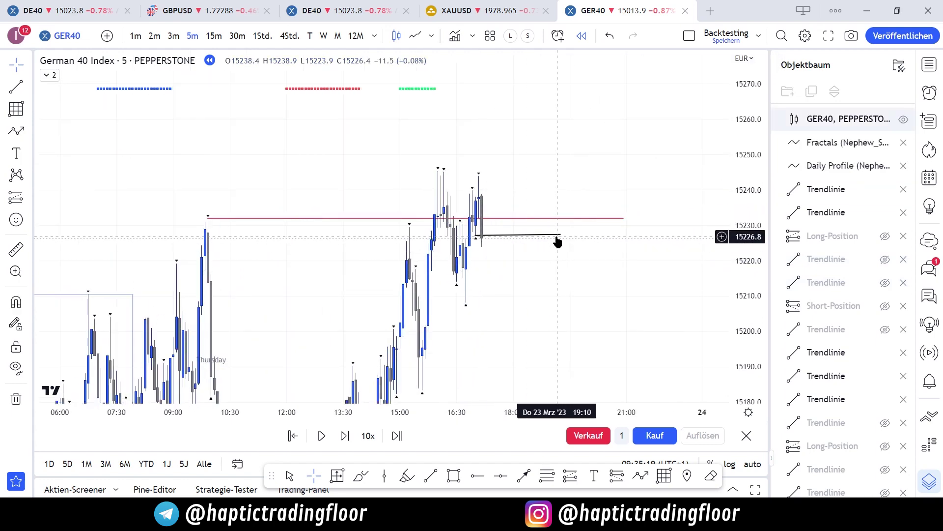
left_click_drag(560, 234, 533, 240)
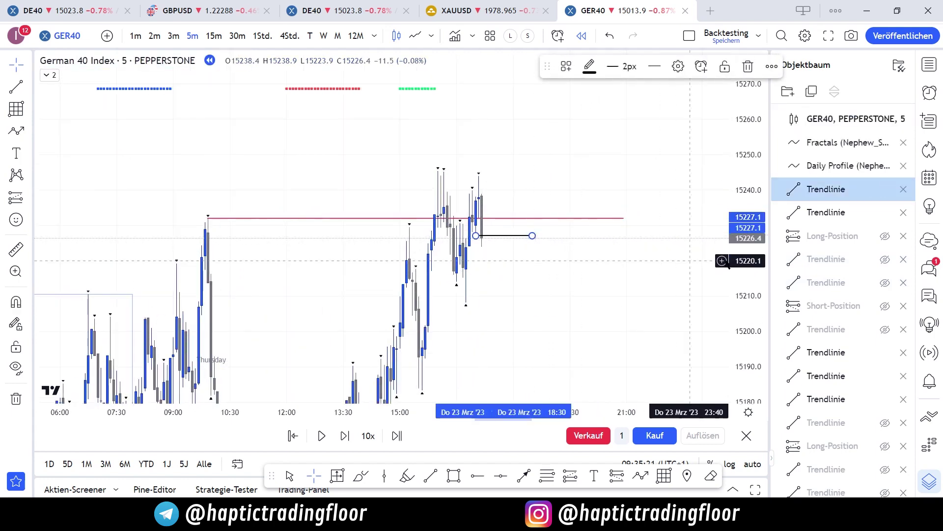
- Place a short position with its entry at 15226.2 just below the black trendline and its stop at 15245.5
left_click_drag(749, 272, 750, 307)
left_click_drag(628, 286, 575, 270)
scroll(639, 280, "down", 1)
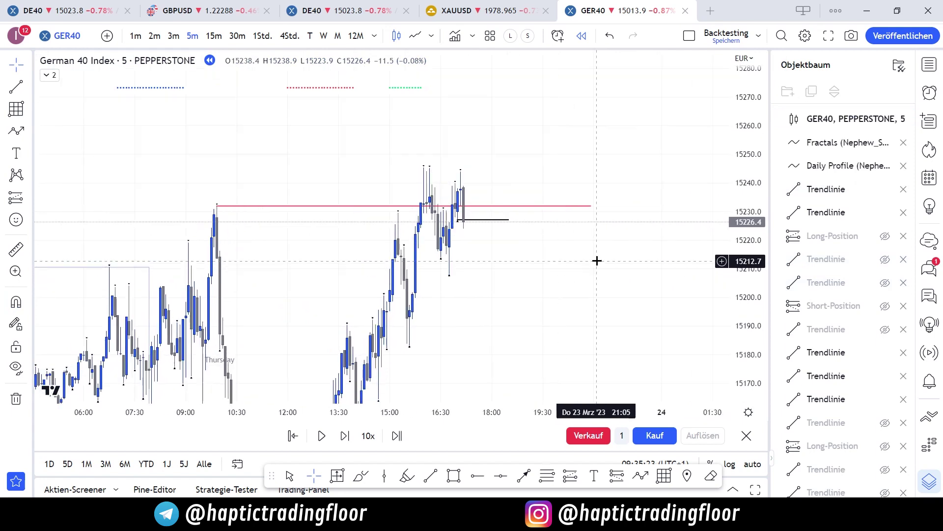
left_click(30, 200)
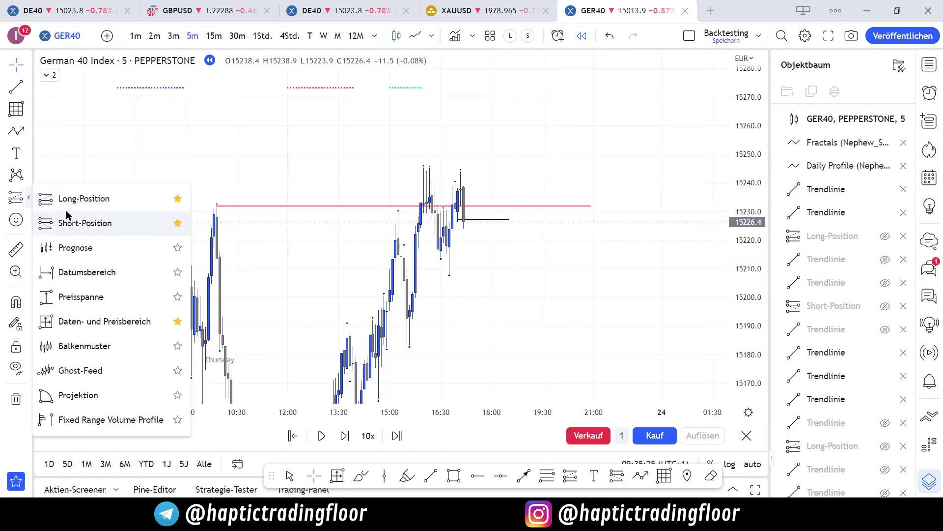
left_click(68, 220)
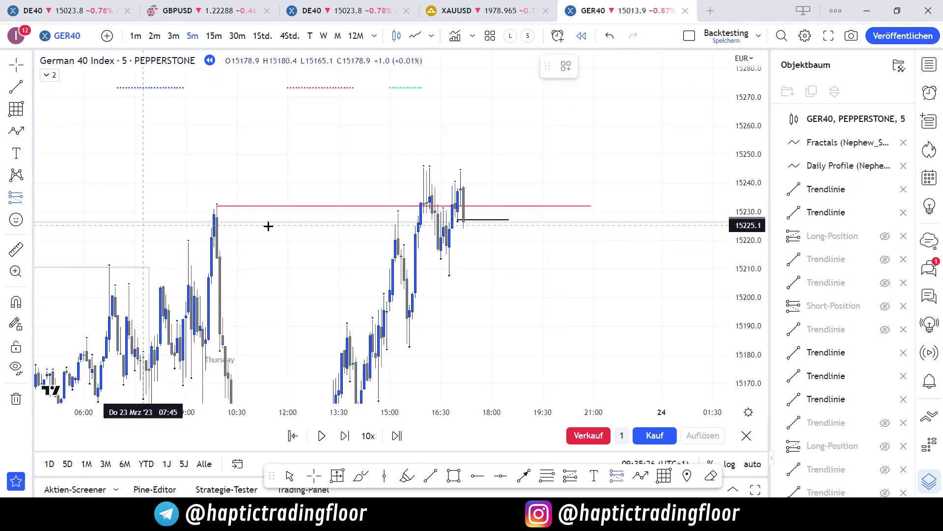
left_click(464, 223)
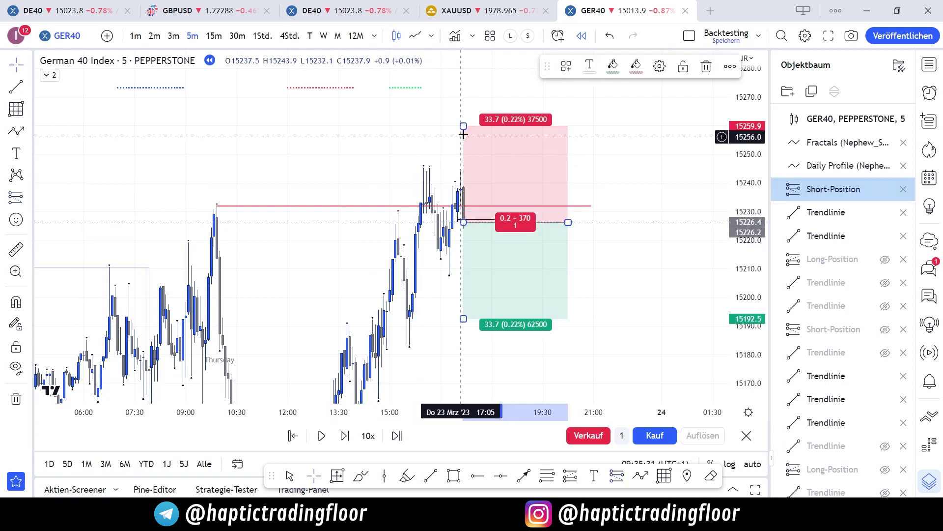
left_click_drag(463, 127, 463, 167)
- Switch to the 1-hour chart and lower the short position's target to 15149.6
left_click_drag(326, 171, 290, 86)
left_click_drag(381, 265, 374, 224)
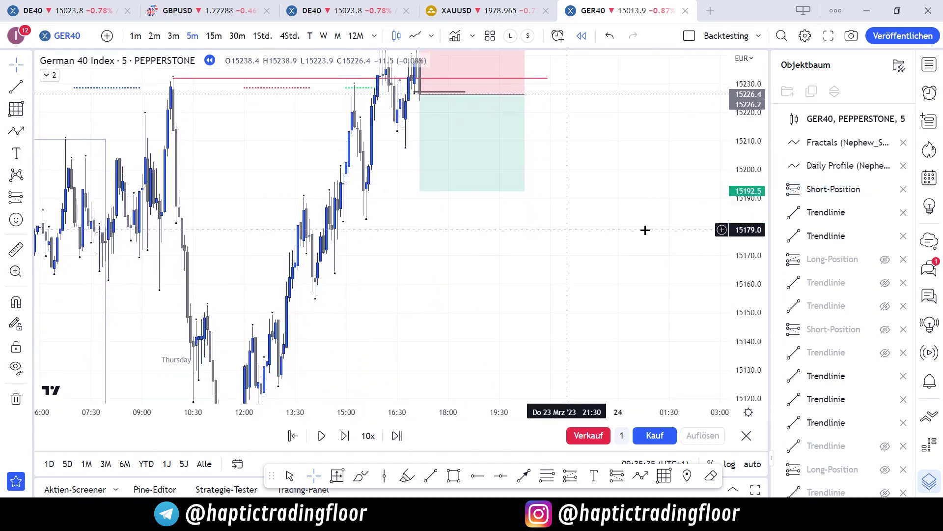
left_click(253, 38)
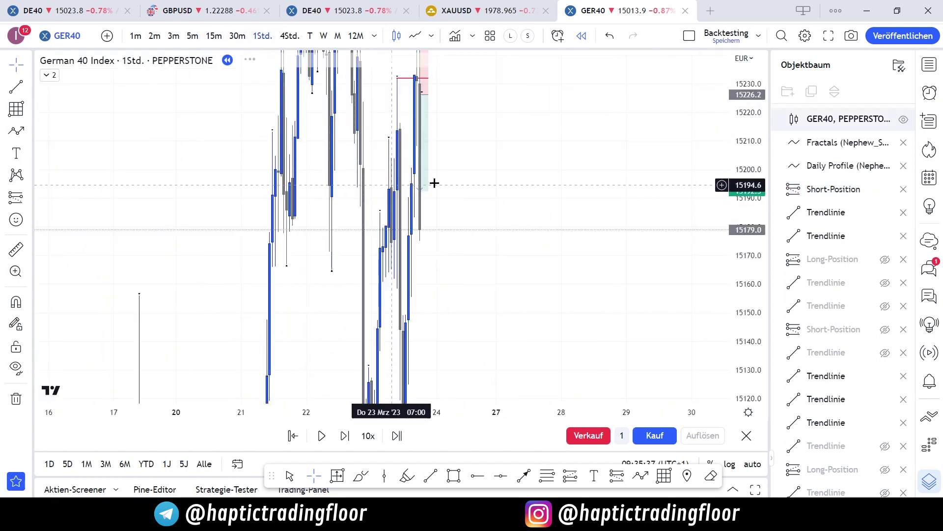
left_click_drag(491, 198, 493, 174)
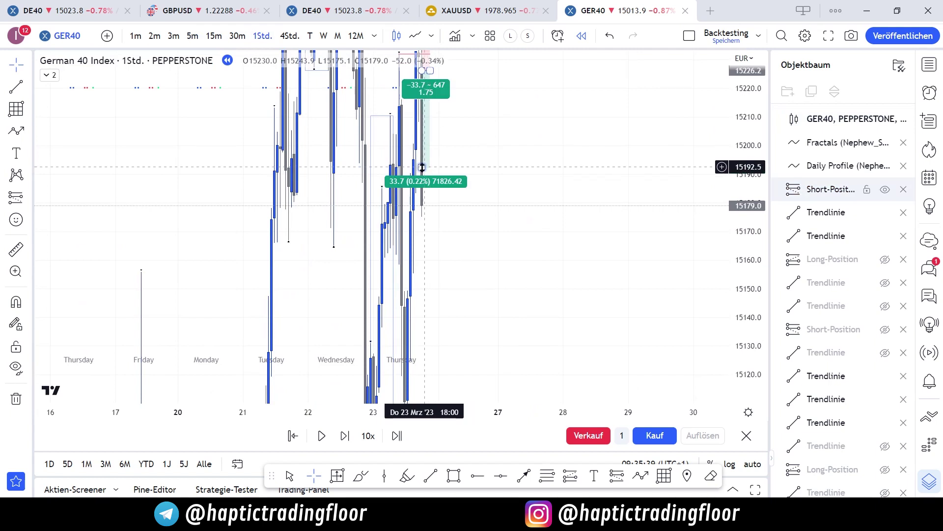
left_click_drag(421, 166, 438, 292)
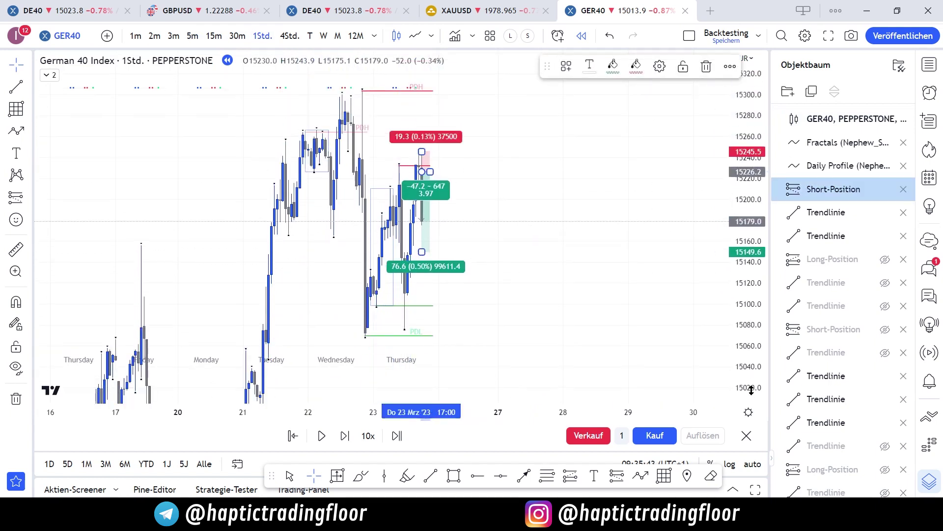
left_click(593, 255)
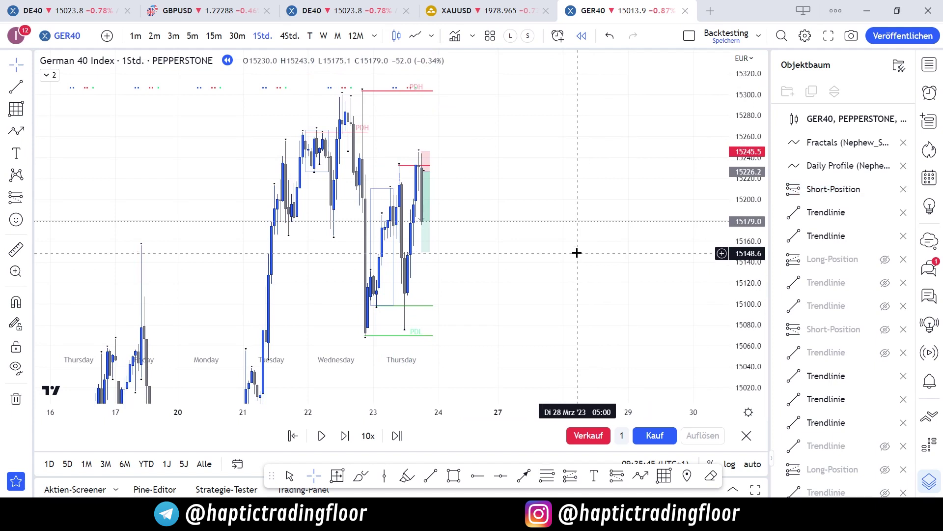
- Hide the green trendline at the Thursday session box's lower edge and draw a green one from the 11:00 low at 15076.9 to 21:00
left_click_drag(517, 259, 522, 218)
left_click(397, 265)
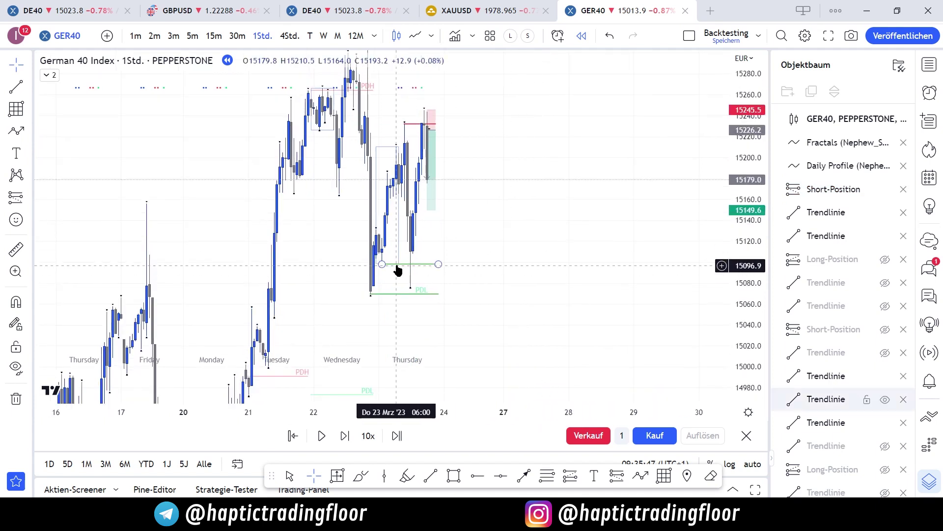
left_click(884, 400)
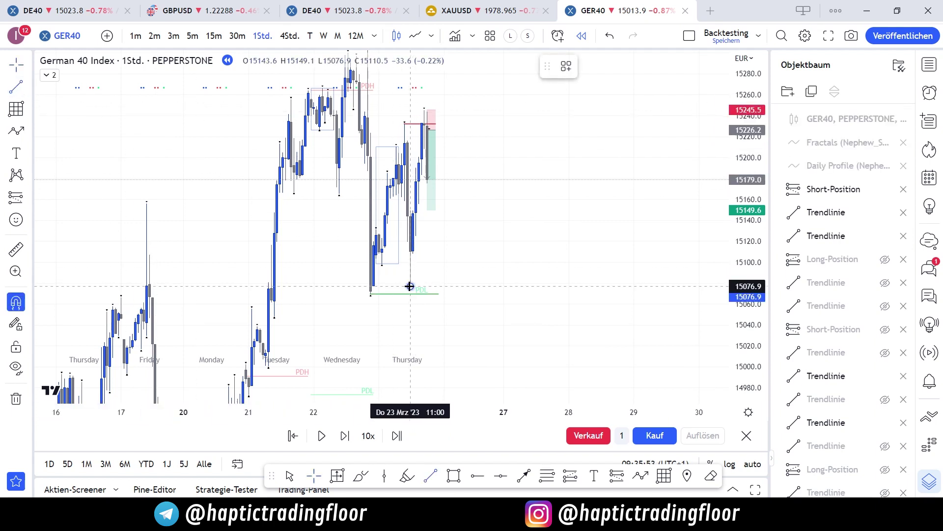
left_click(410, 286)
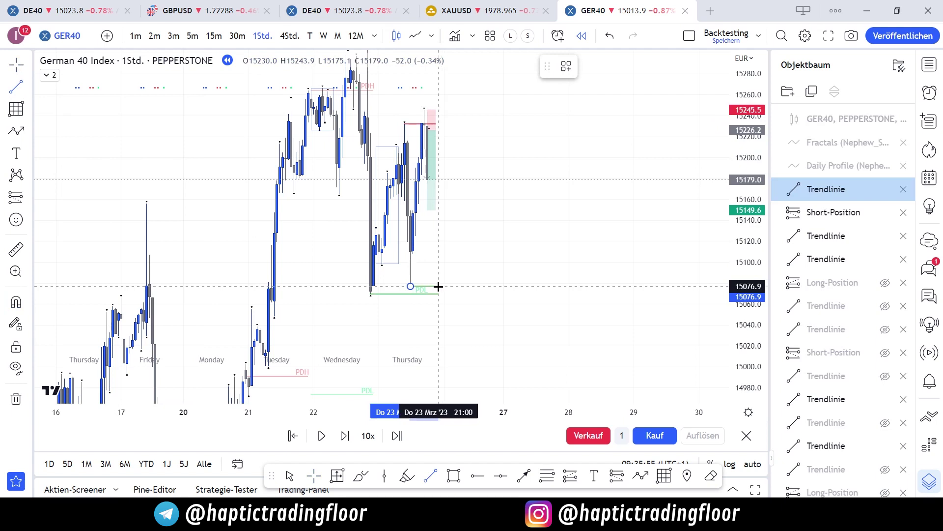
left_click(438, 286)
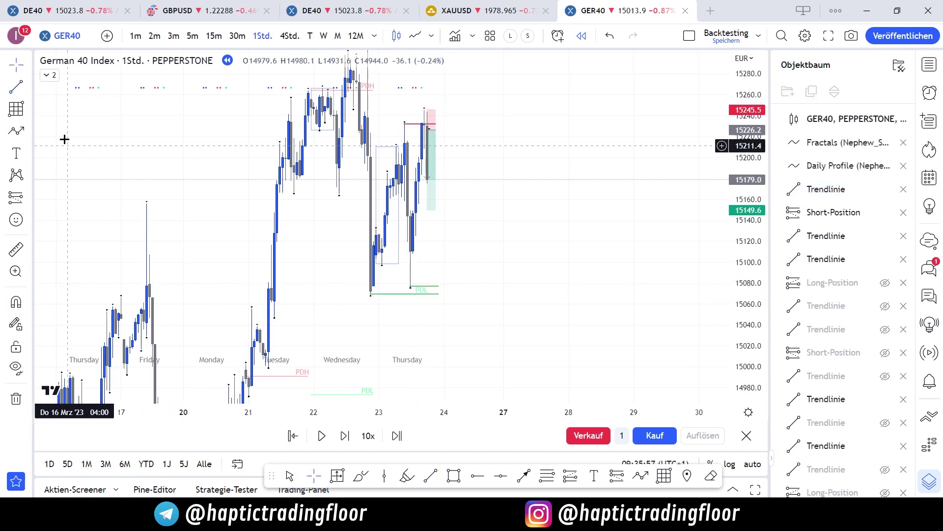
- Draw a green trendline at 15048.4 from the 21 March 09:00 candle to 23 March 21:00
left_click(16, 87)
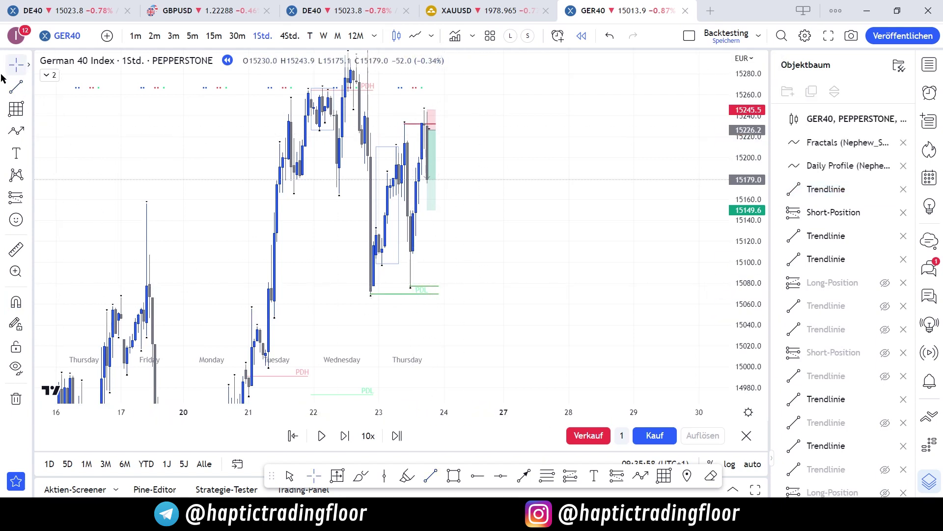
left_click(274, 317)
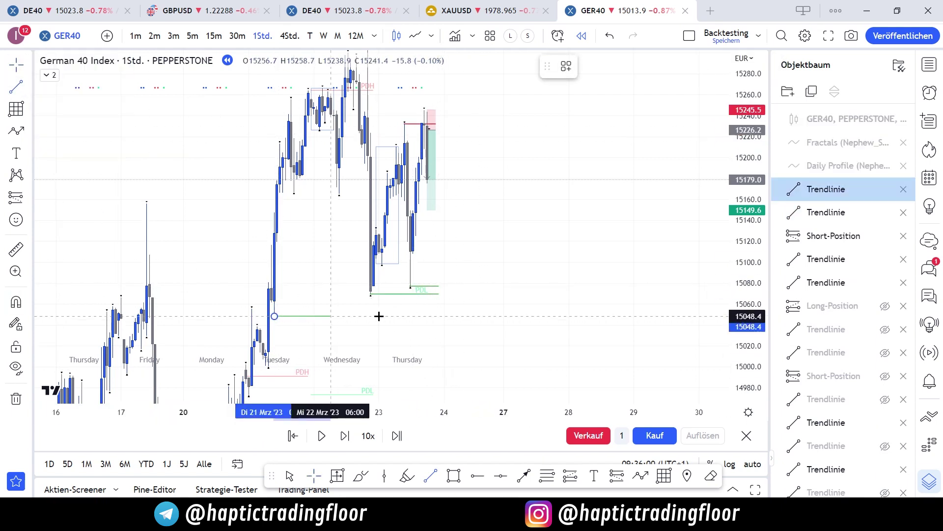
left_click(438, 316)
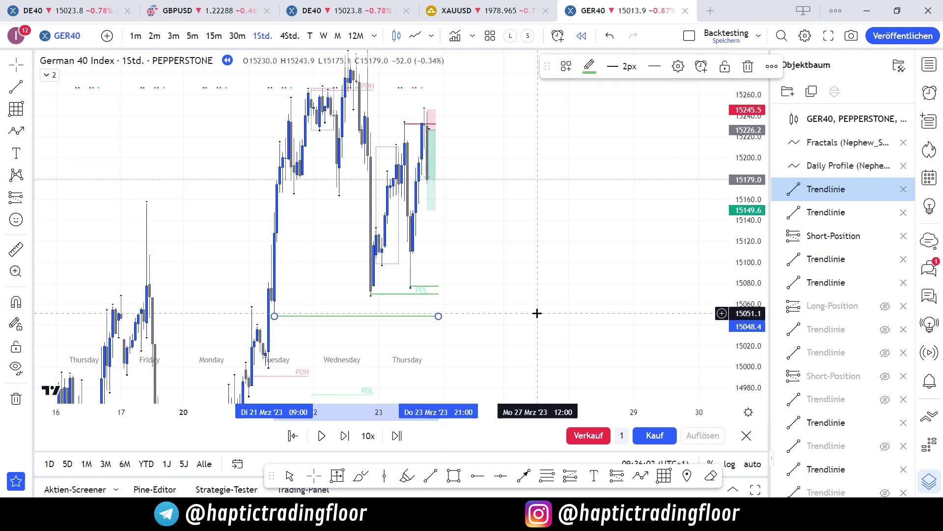
- Return to the 5-minute chart and lower the short position's target to about 15075.2 at the upper green line
left_click(192, 36)
left_click(450, 211)
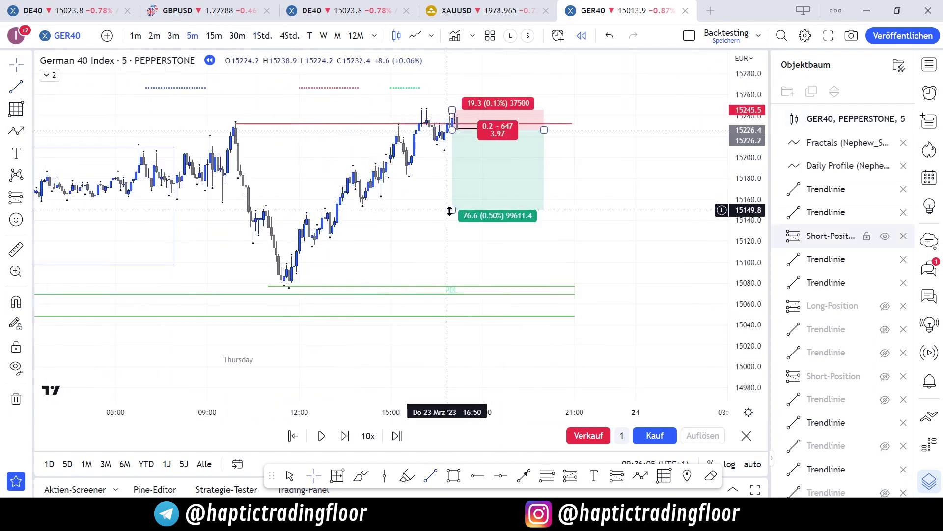
left_click_drag(454, 212, 456, 292)
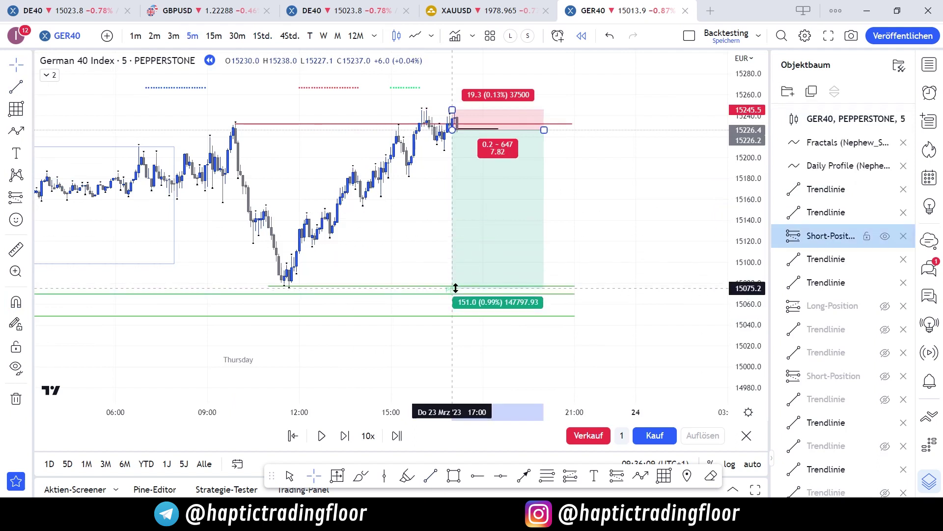
left_click_drag(456, 288, 456, 288)
- Advance the 5-minute replay bar by bar to 23 March 19:45 to follow the short trade down to its target
left_click_drag(755, 227, 687, 5)
left_click_drag(633, 127, 605, 203)
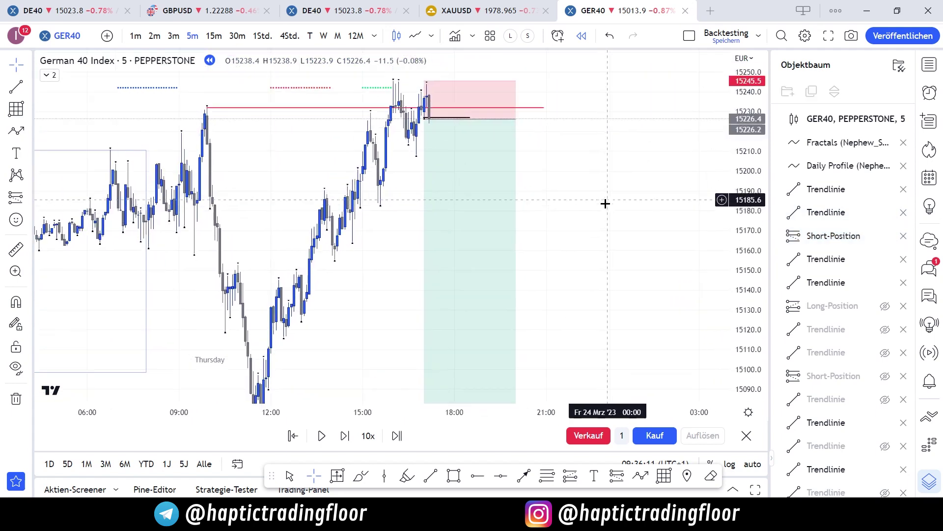
key("shift+Right")
key("shift+Right")
key("shift+Right")
key("shift+Right")
key("shift+Right")
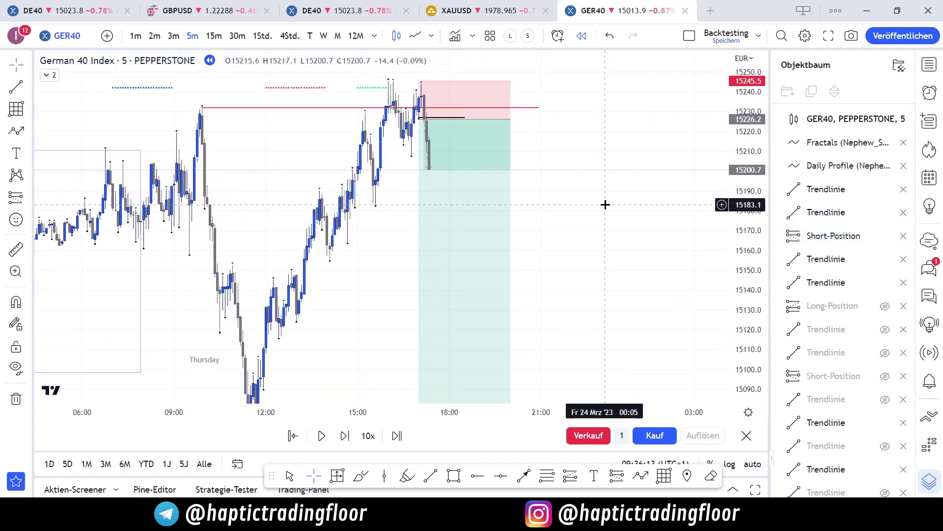
key("shift+Right")
key("shift+Right")
key("shift+Right")
key("shift+Right")
key("shift+Right")
key("shift+Right")
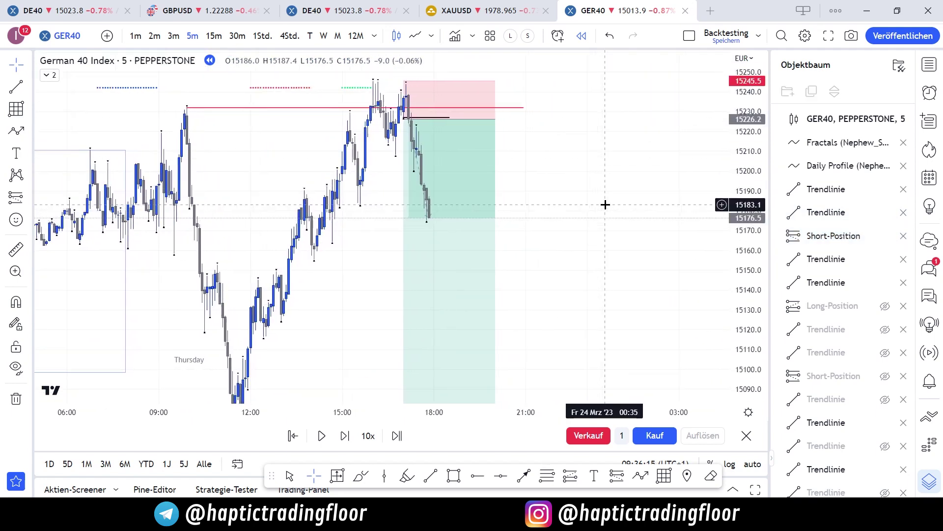
key("shift+Right")
key("shift+Right")
key("shift+Right")
key("shift+Right")
key("shift+Right")
key("shift+Right")
key("shift+Right")
key("shift+Right")
key("shift+Right")
key("shift+Right")
key("shift+Right")
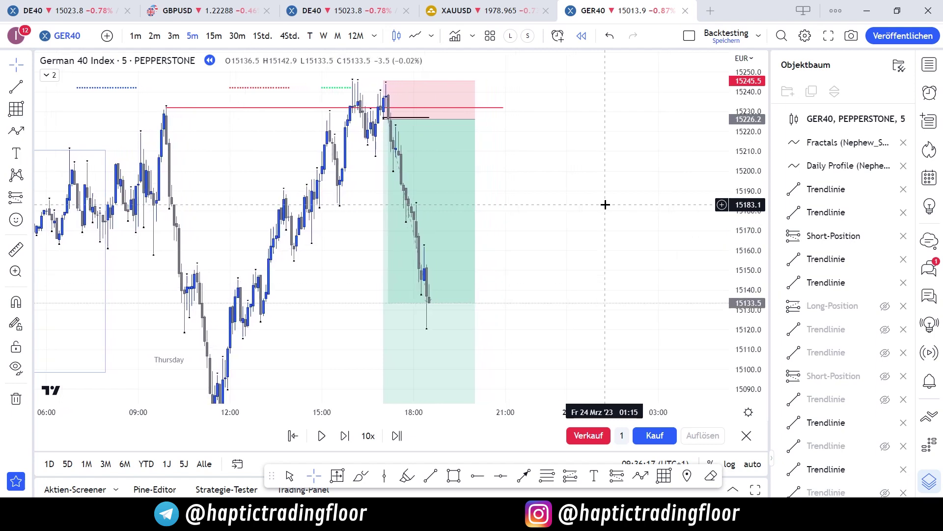
key("shift+Right")
key("shift+Right")
key("shift+Right")
key("shift+Right")
key("shift+Right")
key("shift+Right")
key("shift+Right")
key("shift+Right")
key("shift+Right")
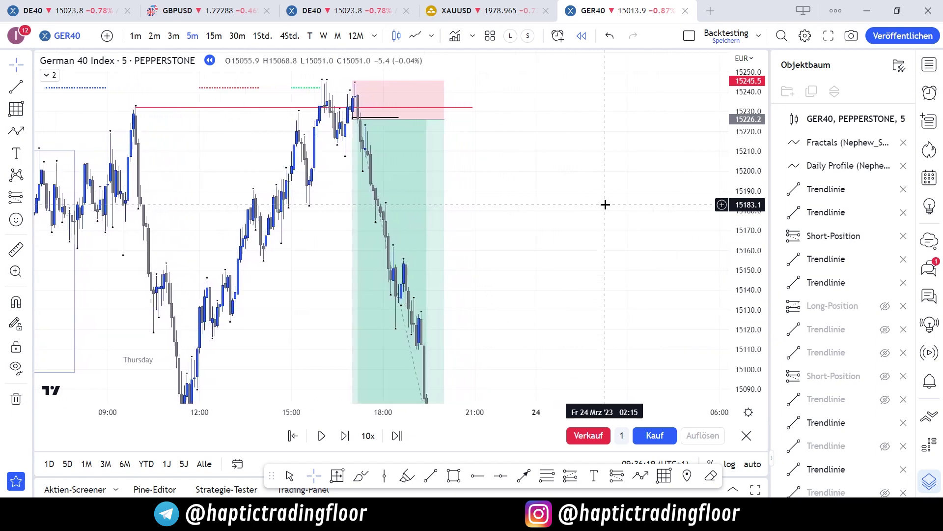
key("shift+Right")
key("shift+Right")
key("shift+Right")
key("shift+Right")
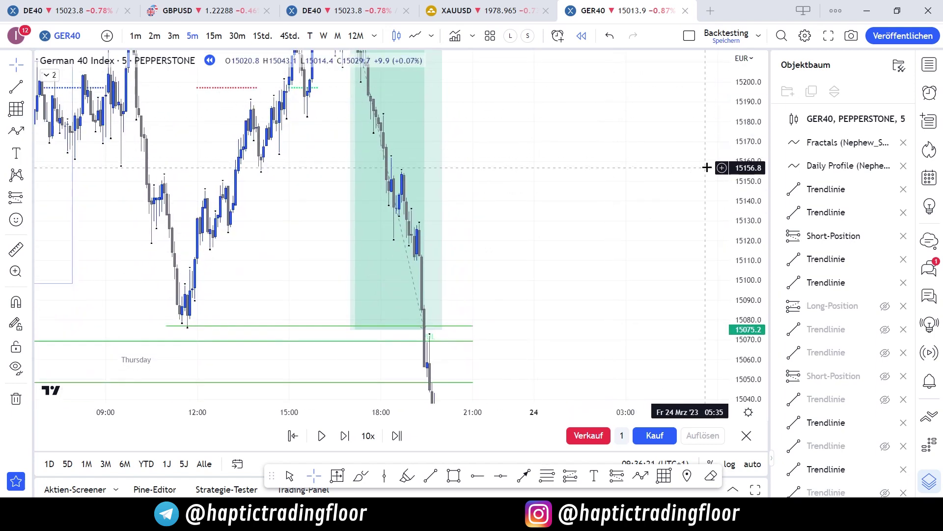
- Lower the short position's target to 15068.2 at the middle green line
left_click_drag(569, 209, 584, 196)
left_click(375, 264)
left_click_drag(369, 258, 368, 266)
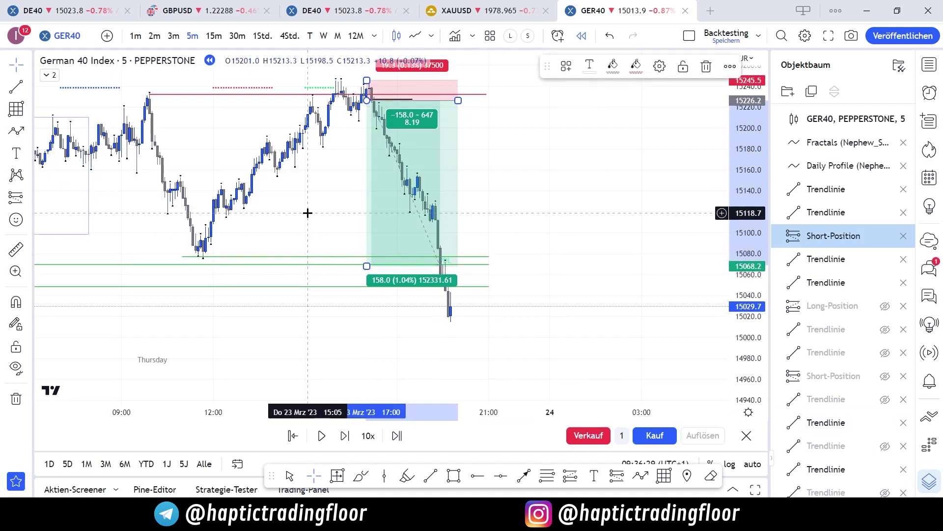
- Examine the short trade's price path from the 17:00 entry near the red line down past the green lines
left_click_drag(575, 190, 580, 231)
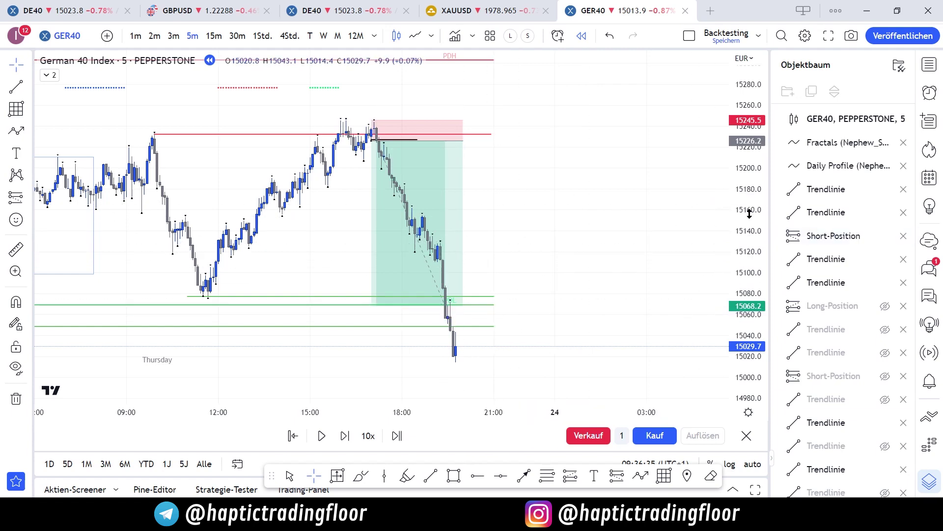
left_click_drag(750, 212, 577, 207)
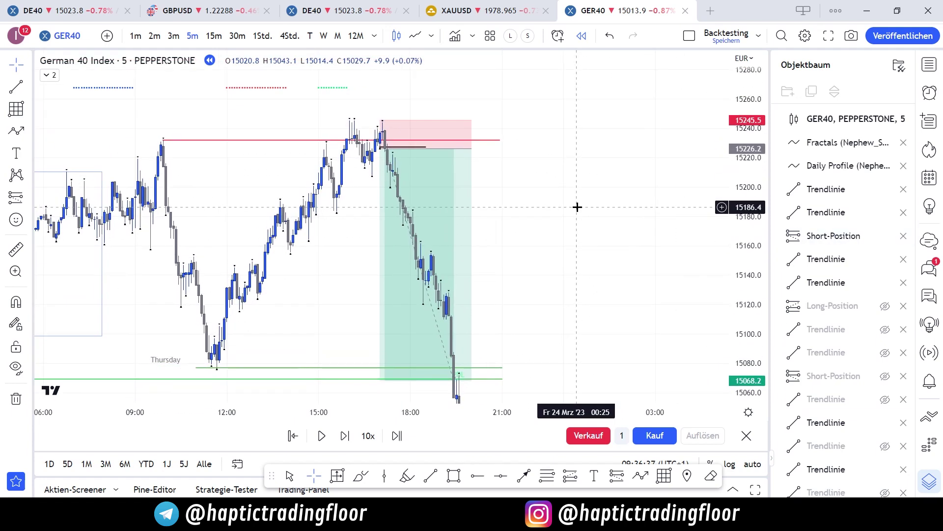
left_click(466, 224)
left_click(508, 221)
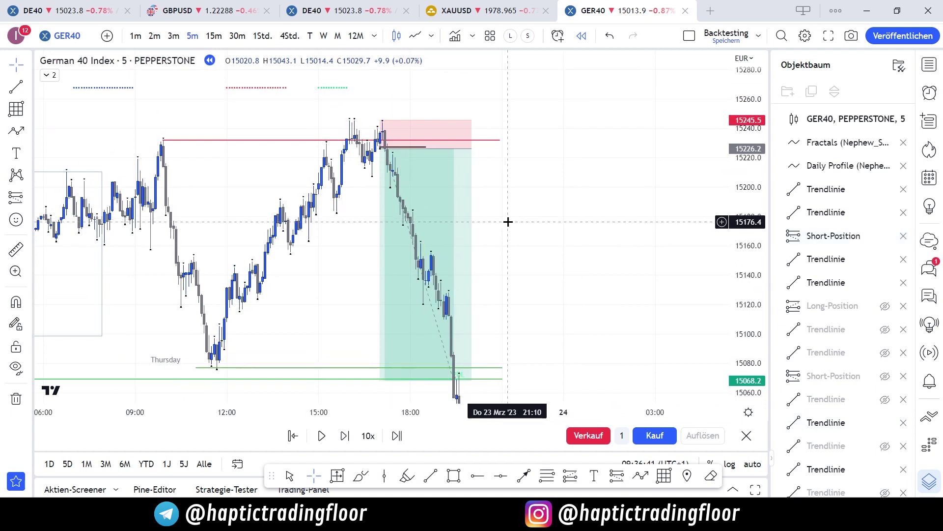
left_click(404, 228)
left_click(371, 236)
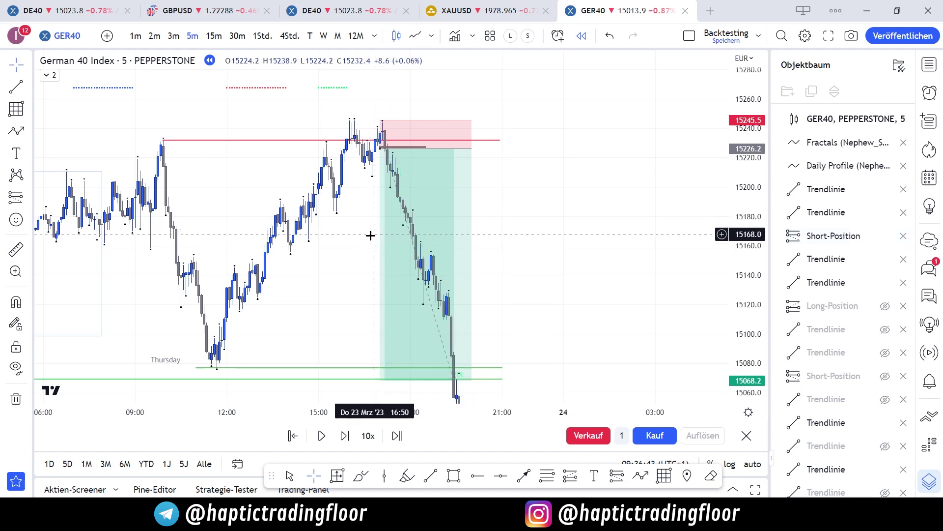
left_click(391, 246)
left_click(375, 242)
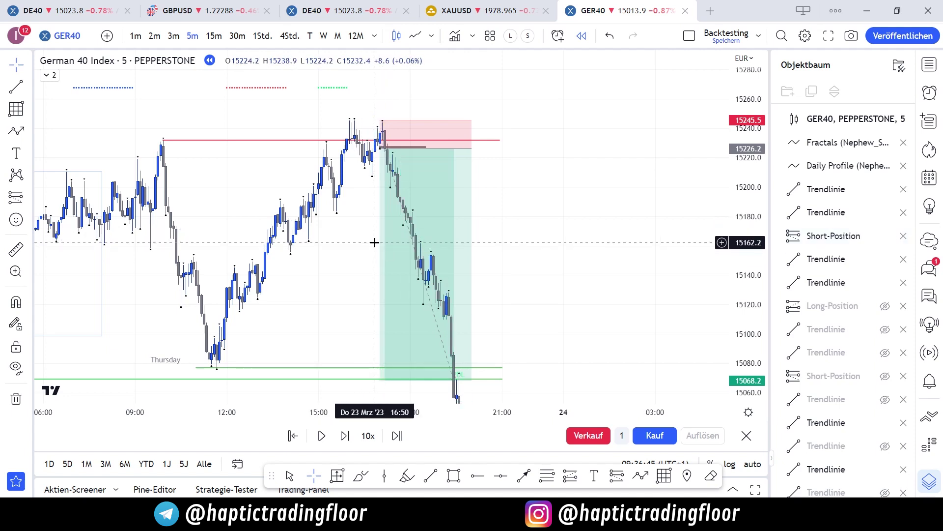
left_click(384, 247)
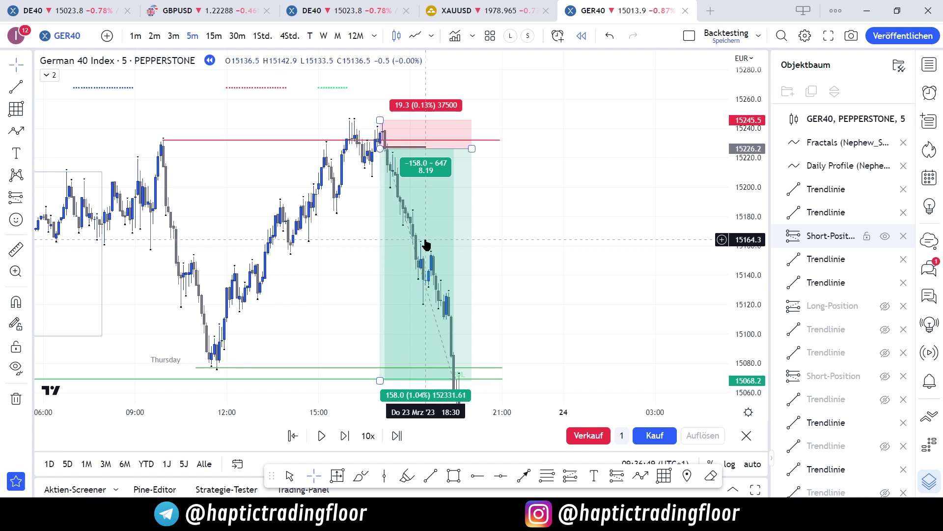
left_click_drag(545, 229, 544, 223)
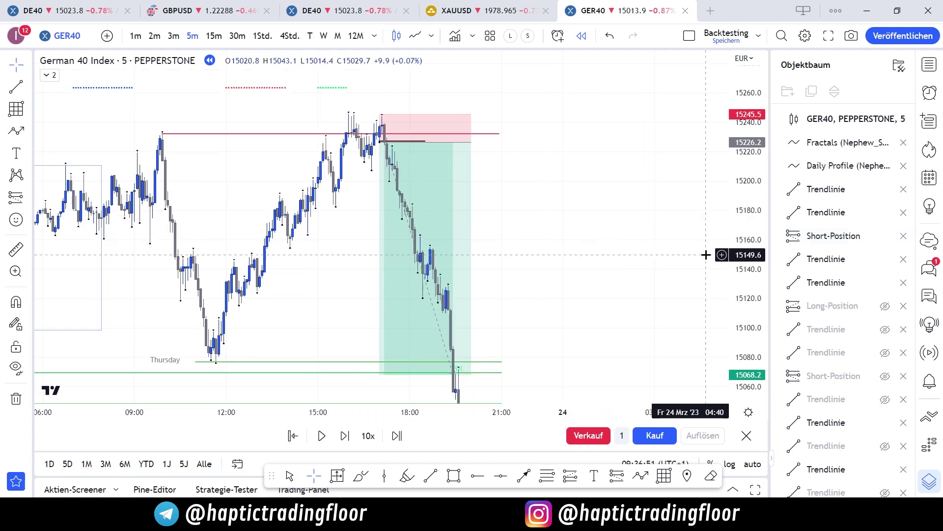
left_click_drag(739, 239, 739, 250)
left_click_drag(566, 242, 552, 209)
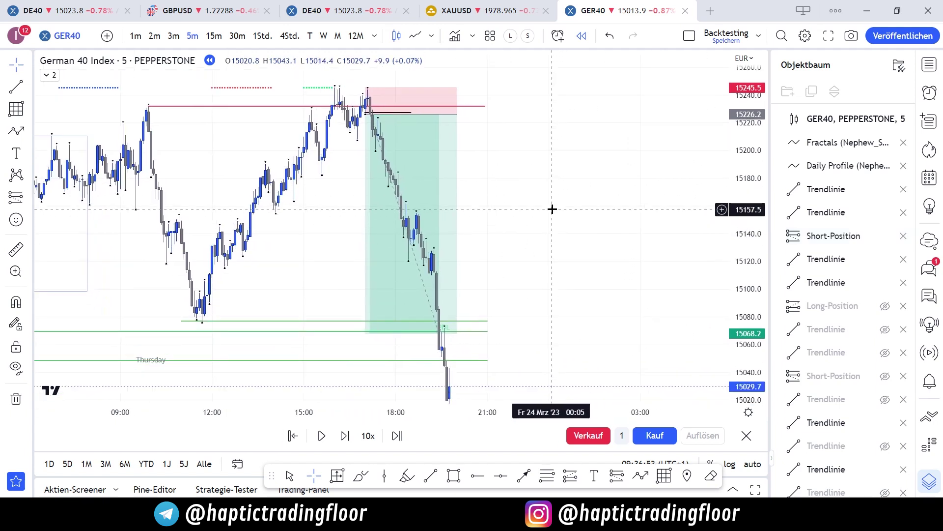
- Shorten the short position box so that it ends at about 19:40 on 23 March
left_click_drag(567, 214, 581, 248)
left_click(468, 157)
left_click_drag(468, 156, 456, 157)
left_click_drag(503, 207, 497, 131)
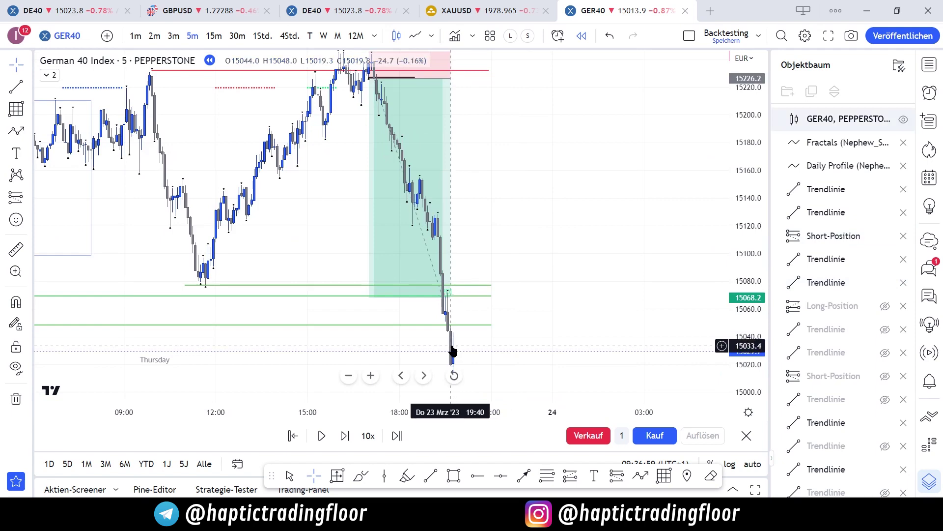
left_click_drag(616, 274, 602, 189)
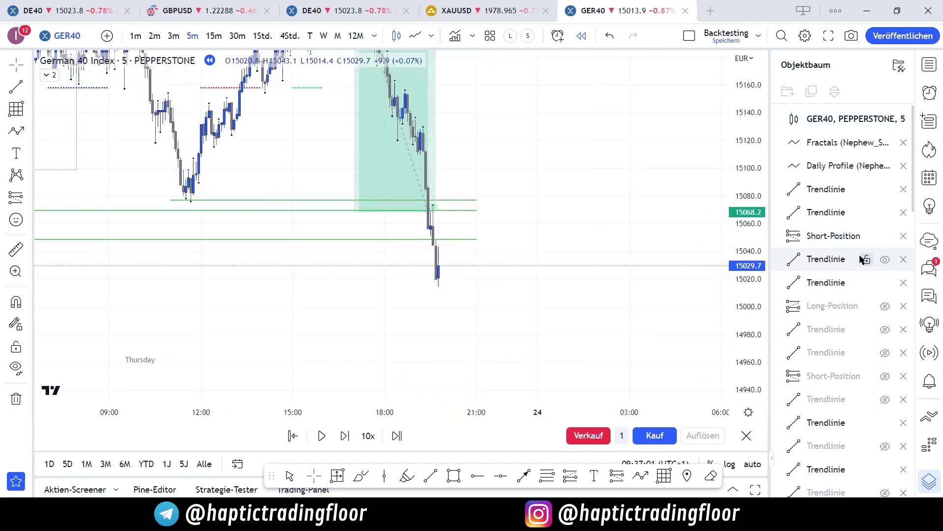
- Hide the short position and advance the replay to 23 March 20:05
left_click(885, 236)
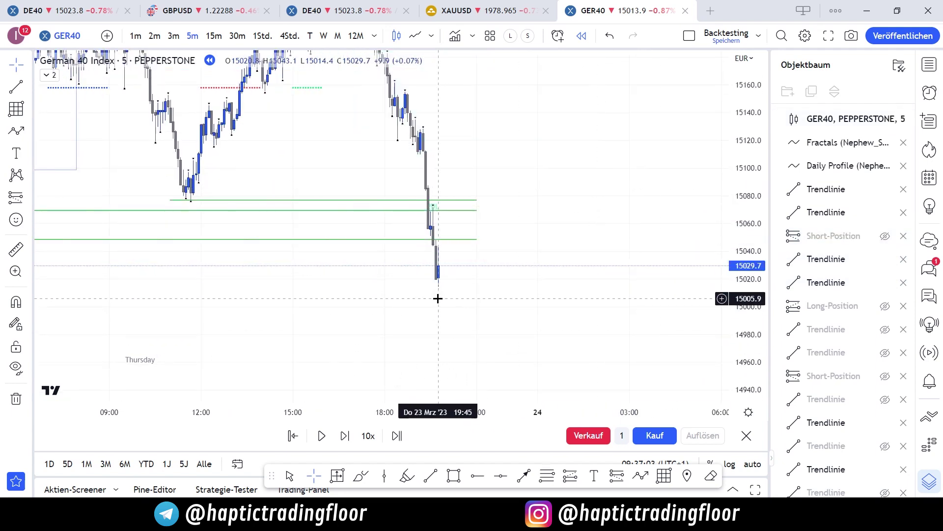
key("shift+Right")
key("shift+Right")
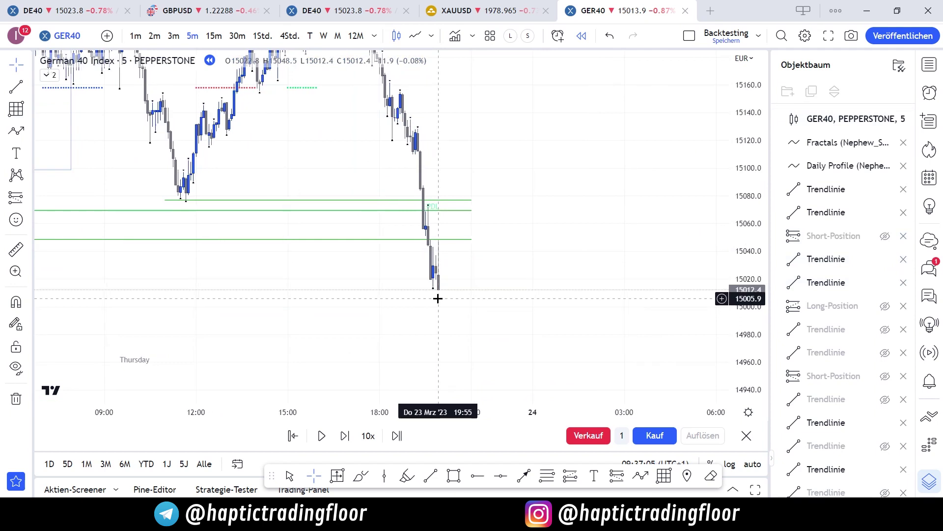
key("shift+Right")
key("shift+Right")
key("shift+Right")
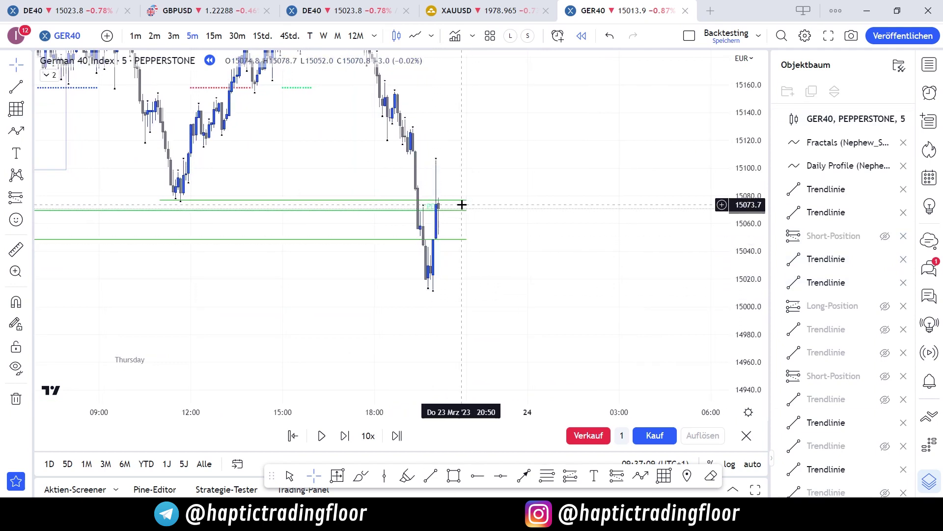
- Draw a short trendline at 15071.8 from about 19:35 to 20:30 on 23 March and color it black
key("alt+t")
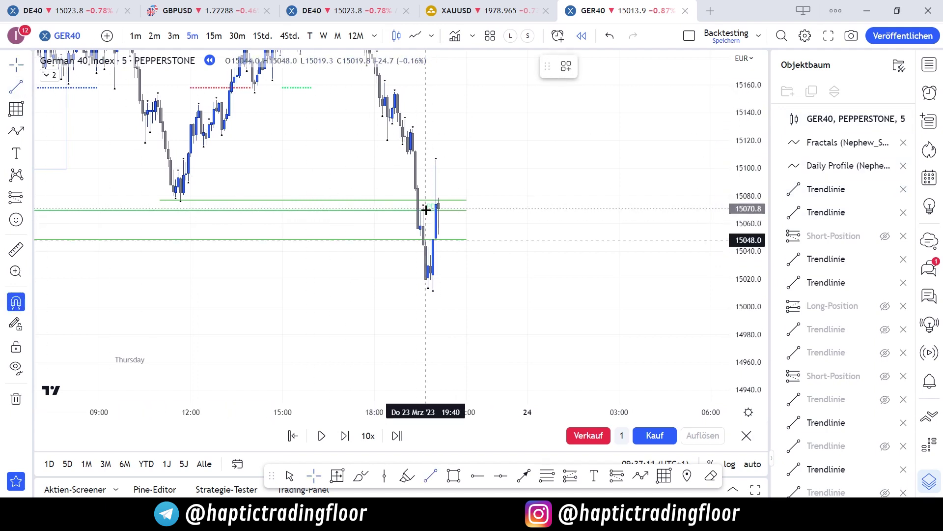
left_click(423, 210)
left_click(451, 207)
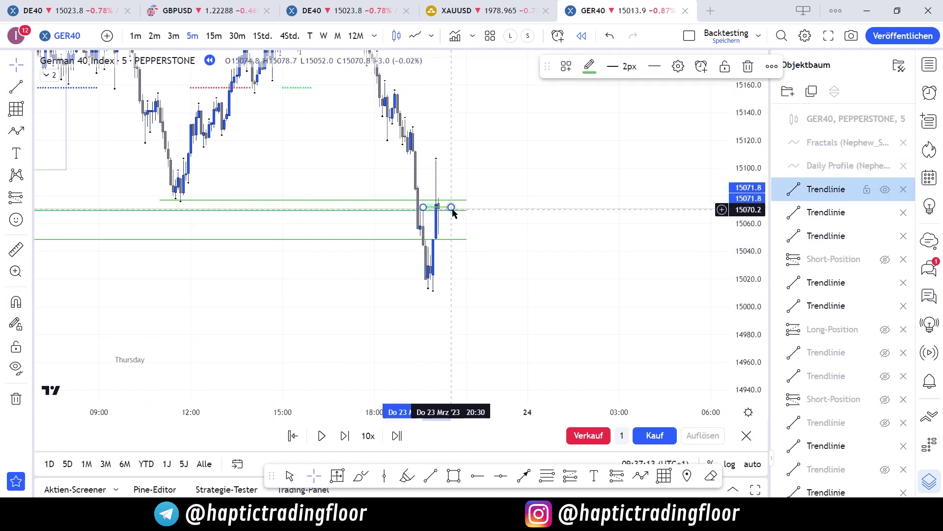
left_click(589, 67)
left_click(721, 91)
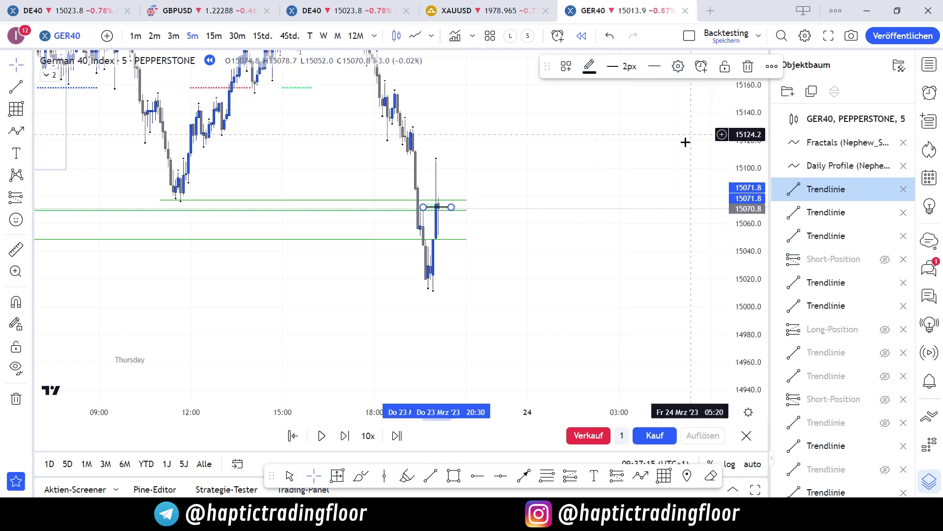
left_click(510, 177)
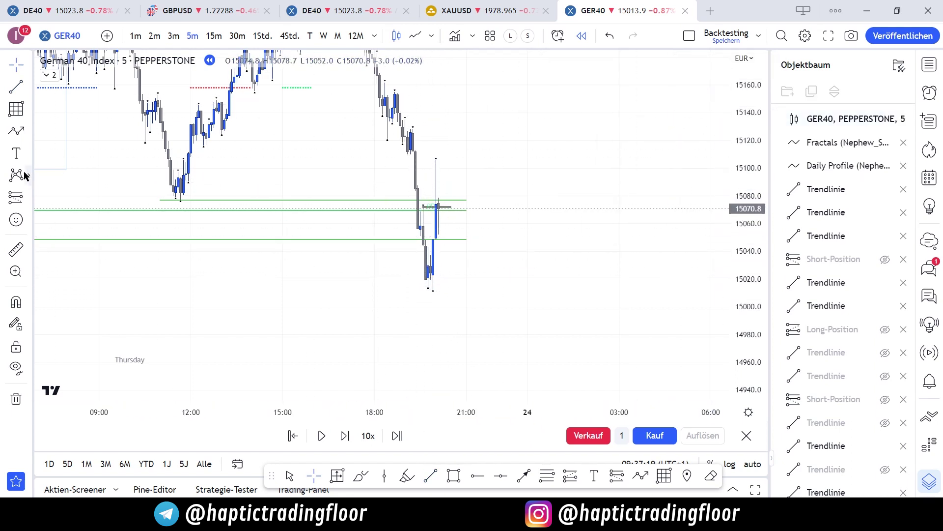
- Place a long position at 15073.7 on the 20:00 candle and lower its stop to 15011.6 under the recent low
left_click(29, 197)
left_click(62, 220)
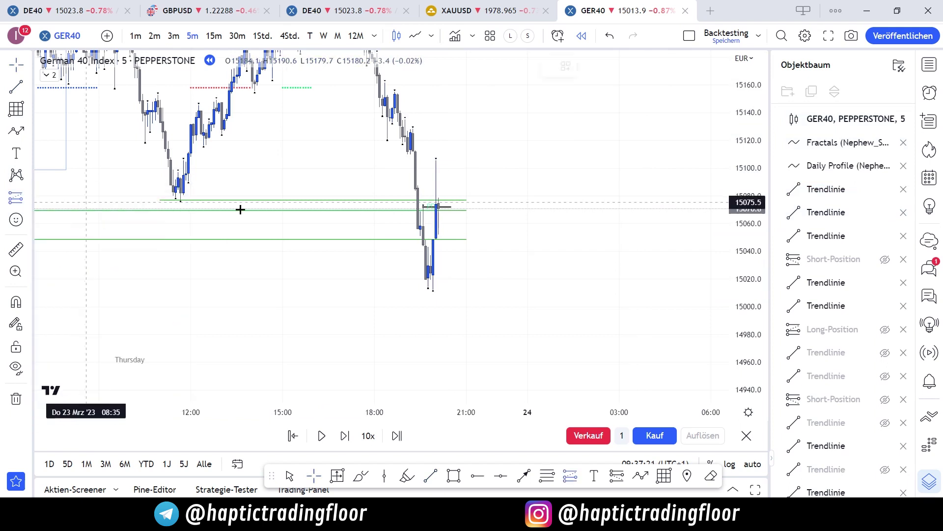
left_click(435, 205)
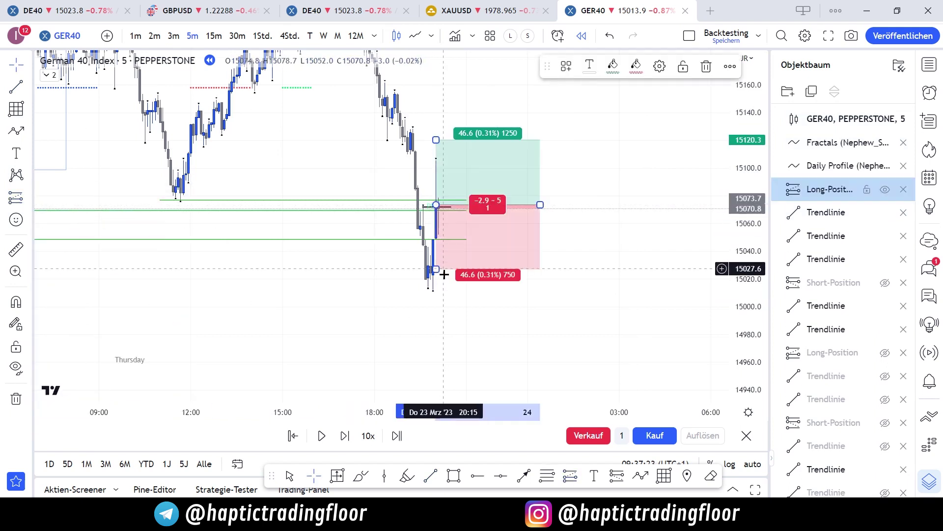
left_click_drag(435, 267, 437, 290)
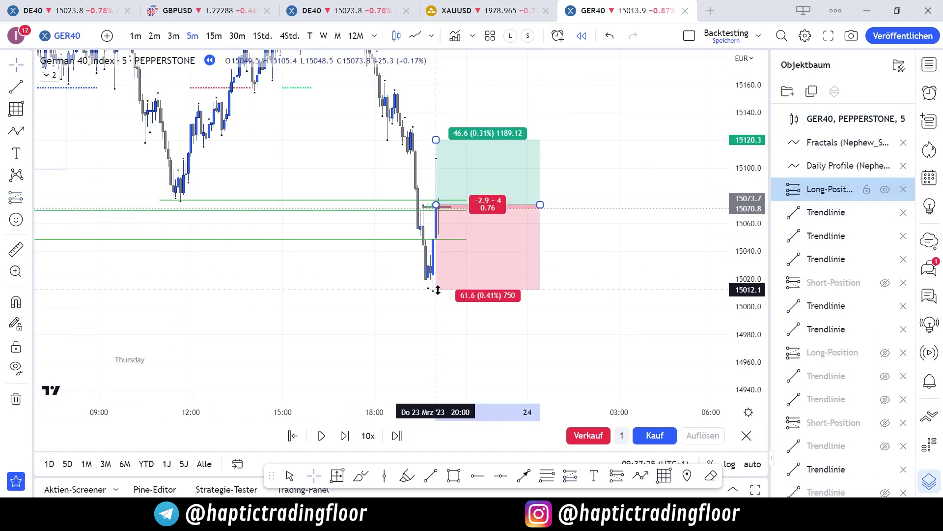
left_click(375, 274)
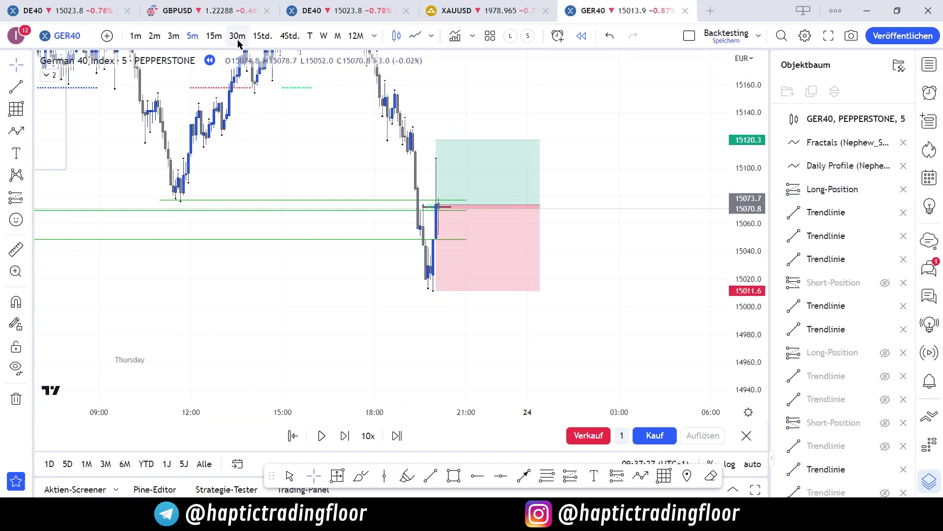
- Switch to the 1-hour chart and raise the long position's target to 15208.0
left_click(269, 35)
left_click_drag(380, 147, 327, 207)
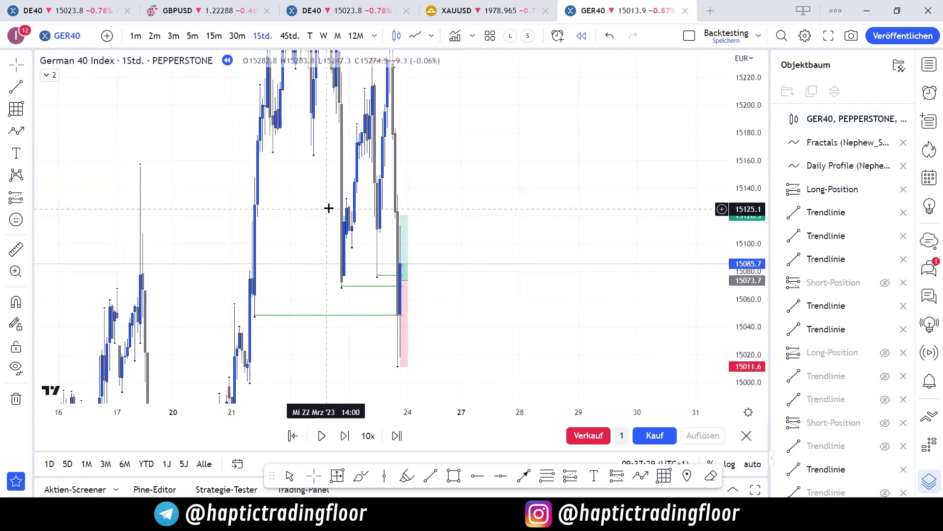
left_click(400, 215)
left_click_drag(401, 216, 412, 93)
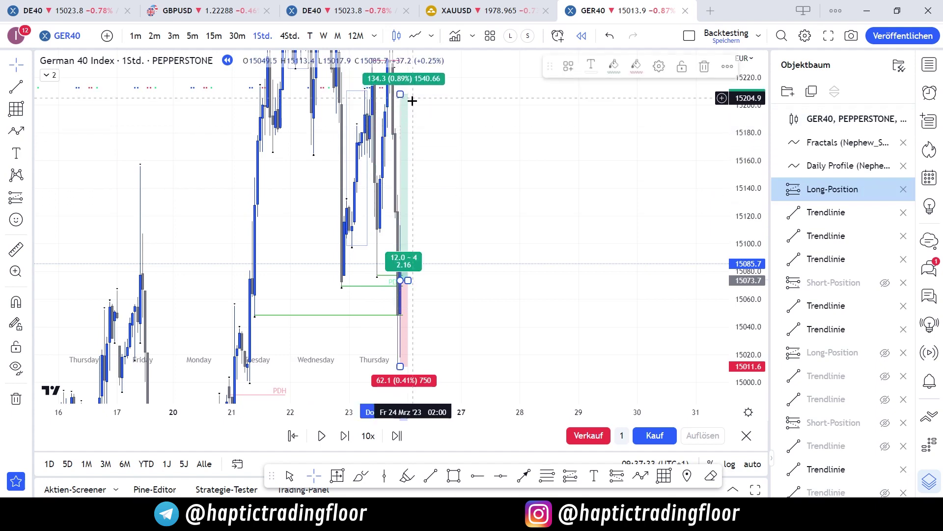
- Return to the 5-minute chart and advance the replay into the late evening of 23 March to follow the long trade
left_click(192, 35)
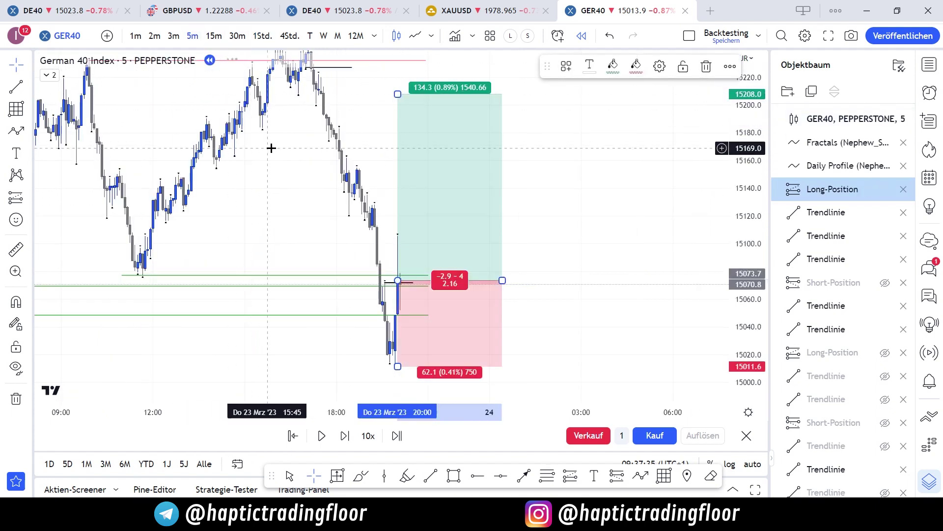
key("shift+Right")
key("shift+Right")
key("shift+Right")
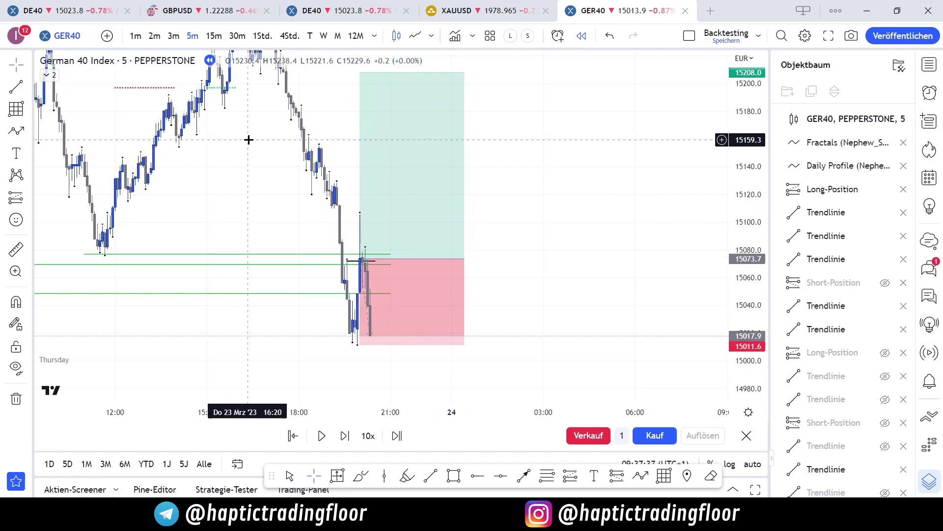
key("shift+Right")
key("shift+Right")
key("shift+Right")
key("shift+Right")
key("shift+Right")
key("shift+Right")
key("shift+Right")
key("shift+Right")
key("shift+Right")
key("shift+Right")
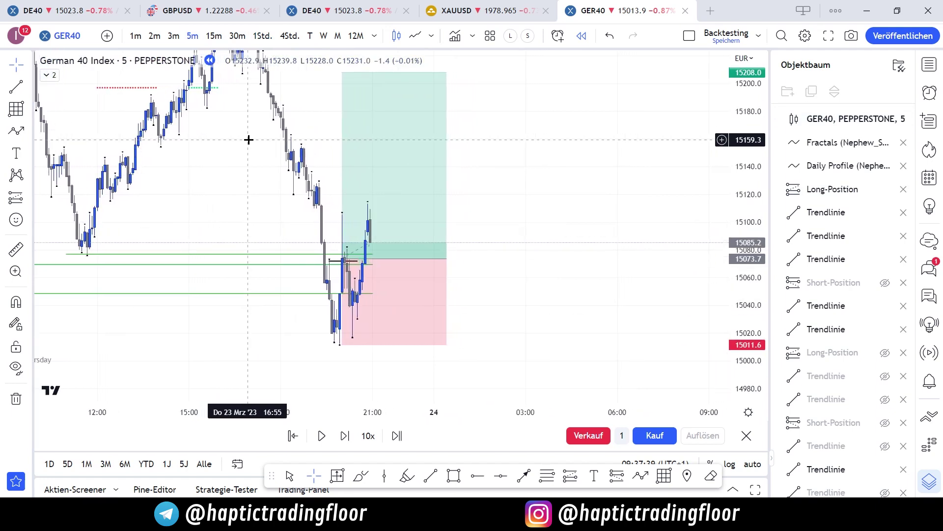
key("shift+Right")
key("shift+Right")
key("shift+Right")
key("shift+Right")
key("shift+Right")
key("shift+Right")
key("shift+Right")
key("shift+Right")
key("shift+Right")
key("shift+Right")
key("shift+Right")
key("shift+Right")
key("shift+Right")
key("shift+Right")
key("shift+Right")
key("shift+Right")
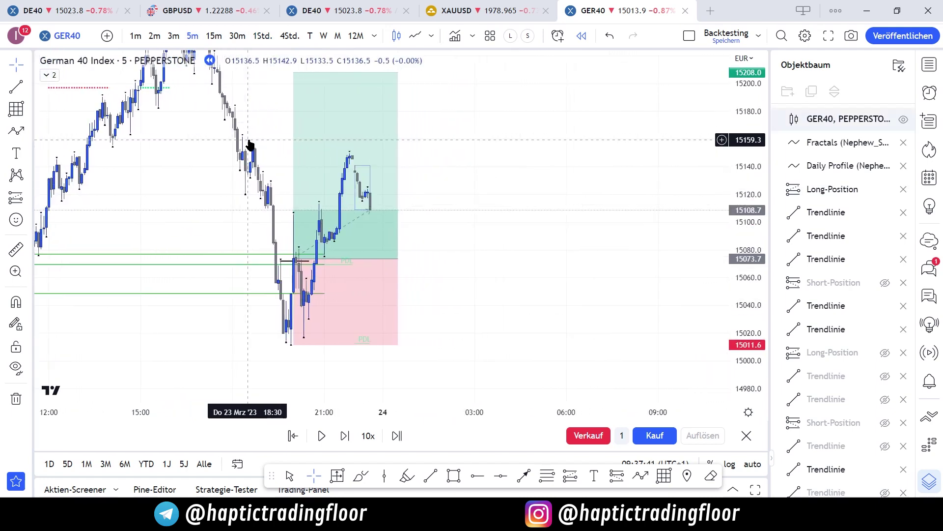
scroll(663, 216, "down", 1)
left_click_drag(742, 202, 742, 325)
left_click_drag(593, 279, 617, 305)
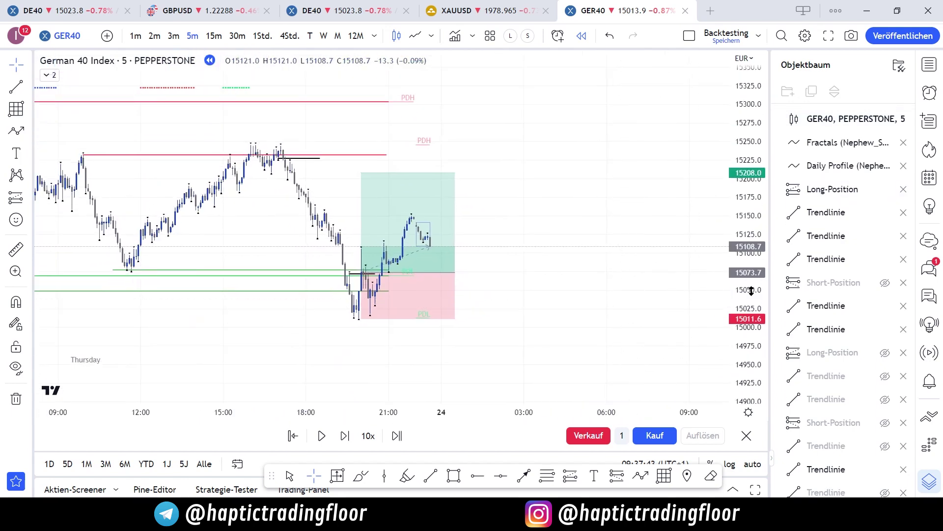
- Extend the long position's time span to about 05:00 on 24 March
left_click_drag(752, 290, 749, 192)
left_click_drag(453, 295, 573, 295)
left_click(653, 295)
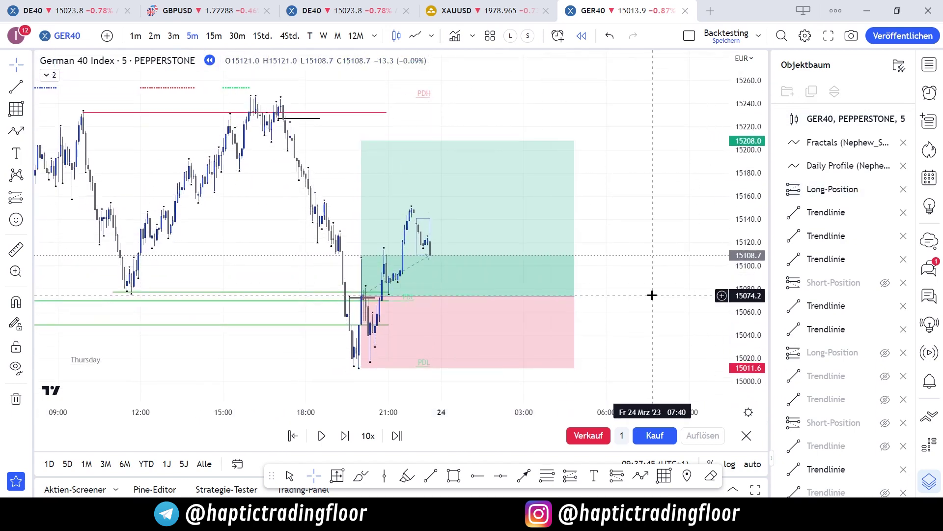
- Advance the 5-minute replay through the night to about 07:55 on 24 March to follow the long trade
key("shift+Right")
key("shift+Right")
key("shift+Right")
key("shift+Right")
key("shift+Right")
key("shift+Right")
key("shift+Right")
key("shift+Right")
key("shift+Right")
key("shift+Right")
key("shift+Right")
key("shift+Right")
key("shift+Right")
key("shift+Right")
key("shift+Right")
key("shift+Right")
key("shift+Right")
key("shift+Right")
key("shift+Right")
key("shift+Right")
key("shift+Right")
key("shift+Right")
key("shift+Right")
key("shift+Right")
key("shift+Right")
key("shift+Right")
key("shift+Right")
key("shift+Right")
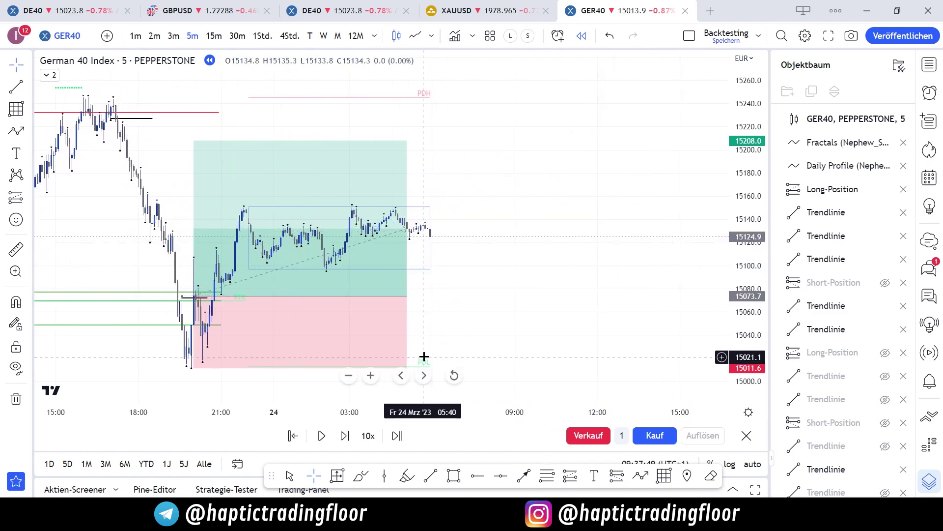
key("shift+Right")
key("shift+Right")
key("shift+Right")
key("shift+Right")
key("shift+Right")
key("shift+Right")
key("shift+Right")
key("shift+Right")
key("shift+Right")
key("shift+Right")
key("shift+Right")
key("shift+Right")
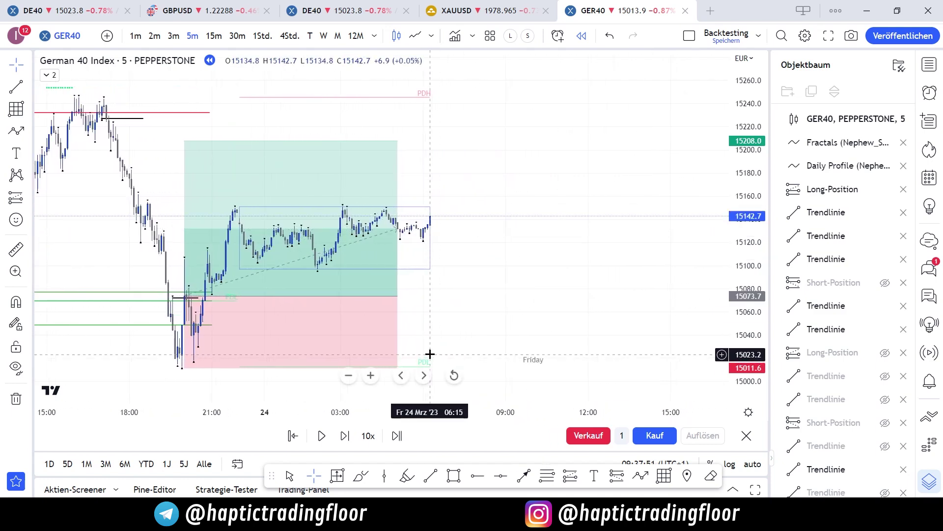
key("shift+Right")
key("shift+Right")
key("shift+Right")
key("shift+Right")
key("shift+Right")
key("shift+Right")
key("shift+Right")
key("shift+Right")
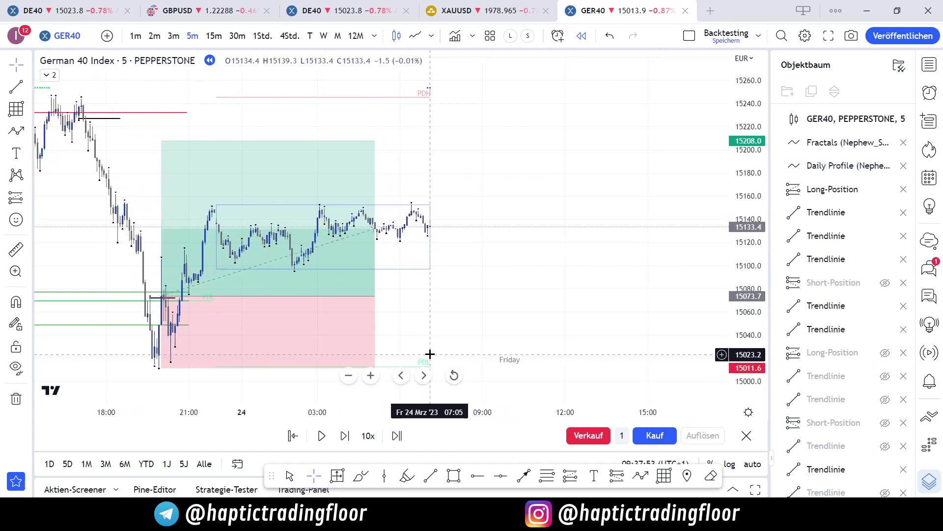
key("shift+Right")
key("shift+Right")
key("shift+Right")
key("shift+Right")
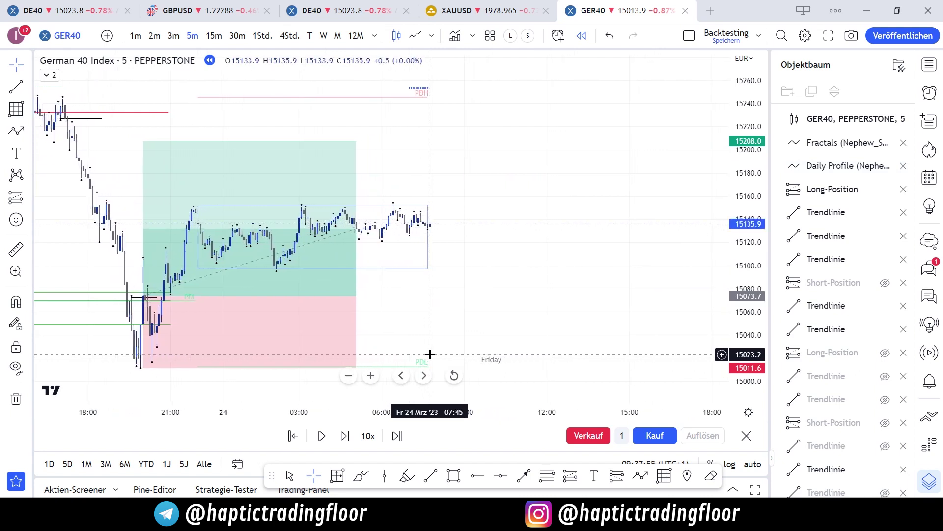
scroll(501, 249, "down", 1)
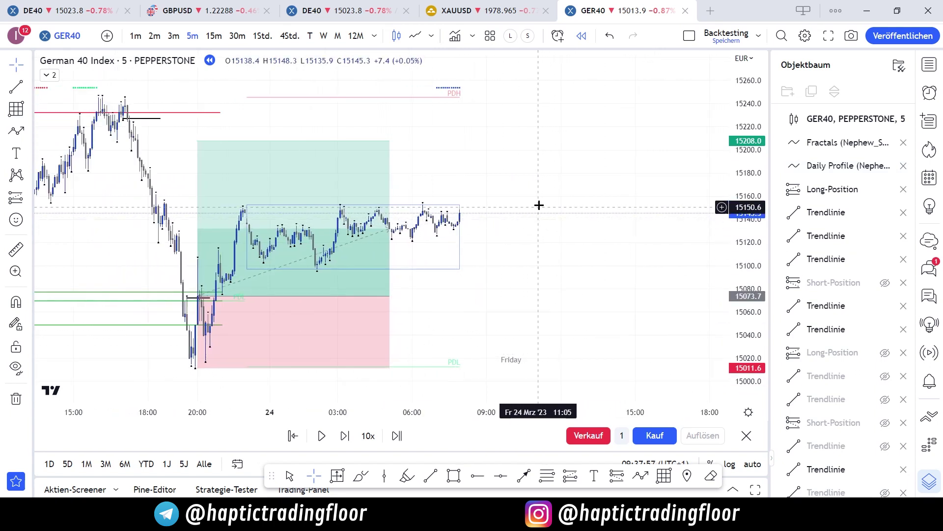
- Examine the range and previous-day levels around the long trade on the 1-hour chart and return to the 5-minute chart
left_click_drag(539, 204, 524, 180)
left_click(262, 36)
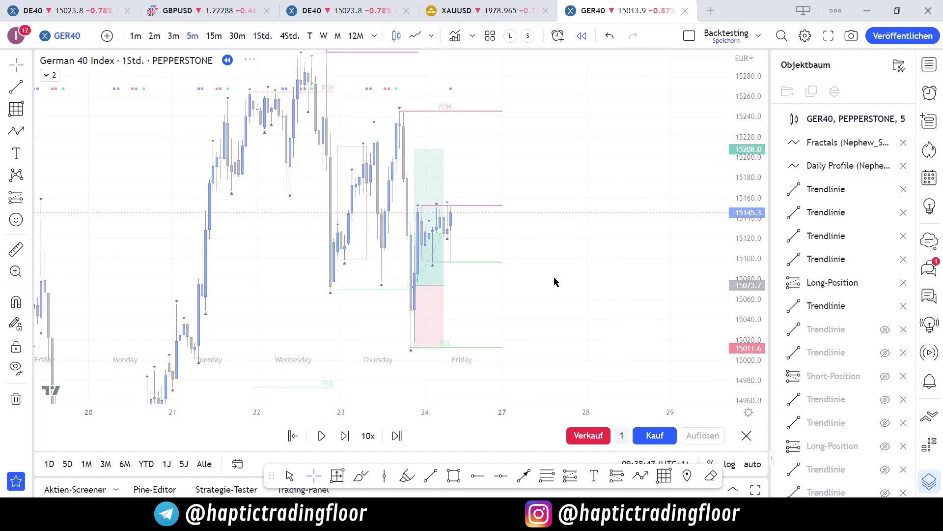
left_click_drag(745, 301, 745, 138)
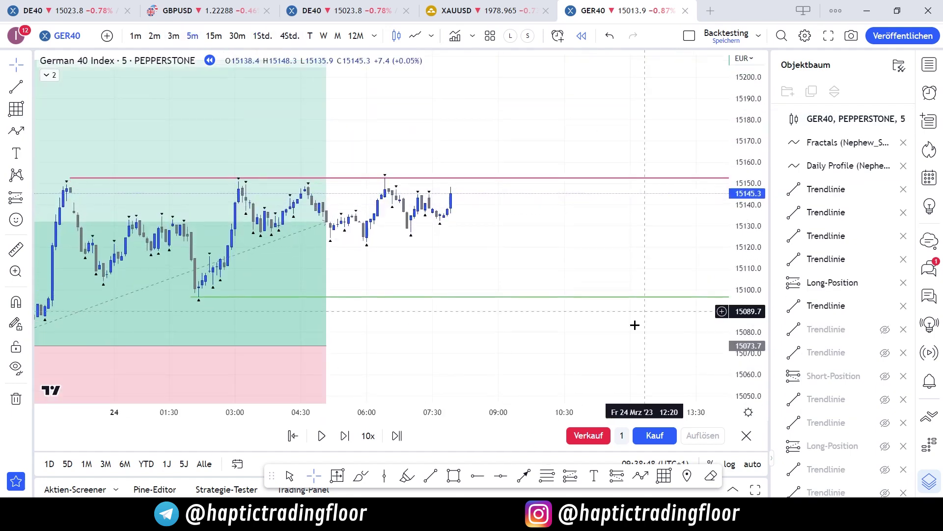
scroll(576, 257, "down", 3)
left_click_drag(747, 233, 747, 305)
left_click_drag(634, 240, 567, 235)
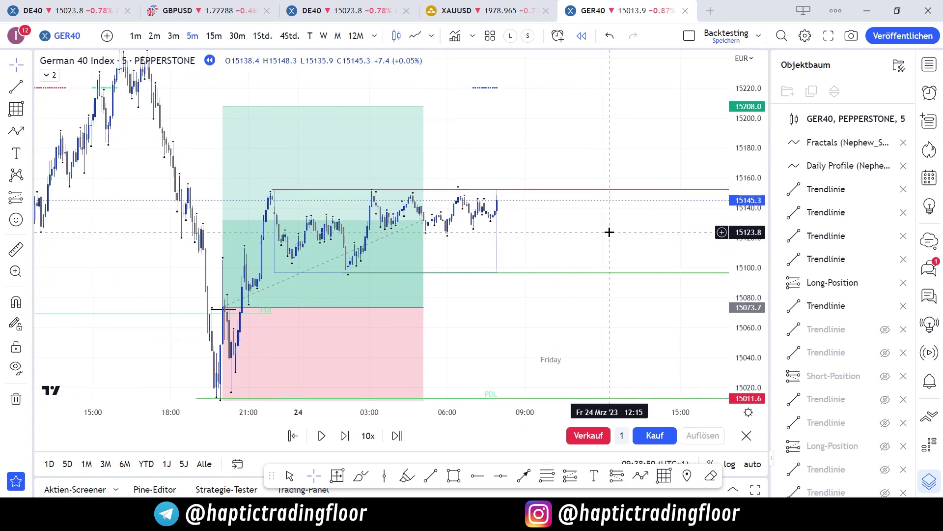
- Advance the replay candle by candle to 09:05 on 24 March, examining price around the overnight range high
key("shift+Right")
key("shift+Right")
key("shift+Right")
key("shift+Right")
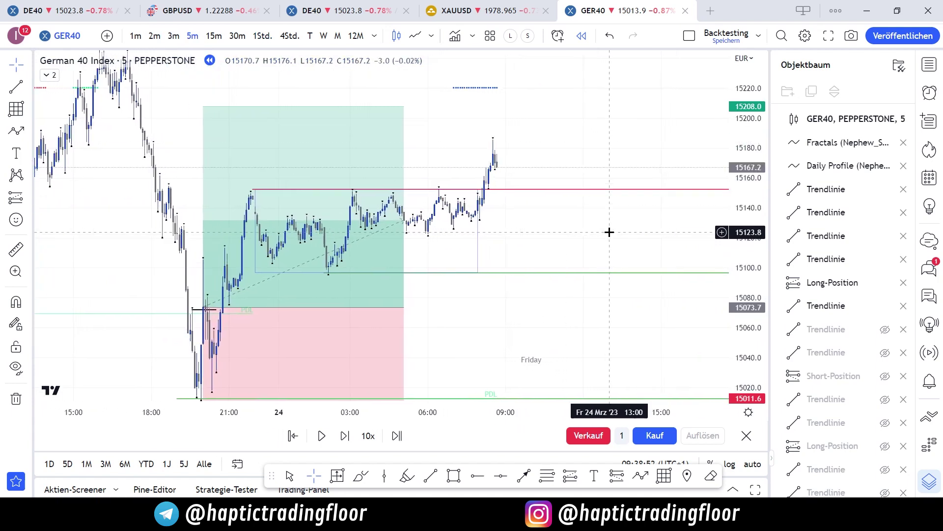
scroll(529, 196, "up", 2)
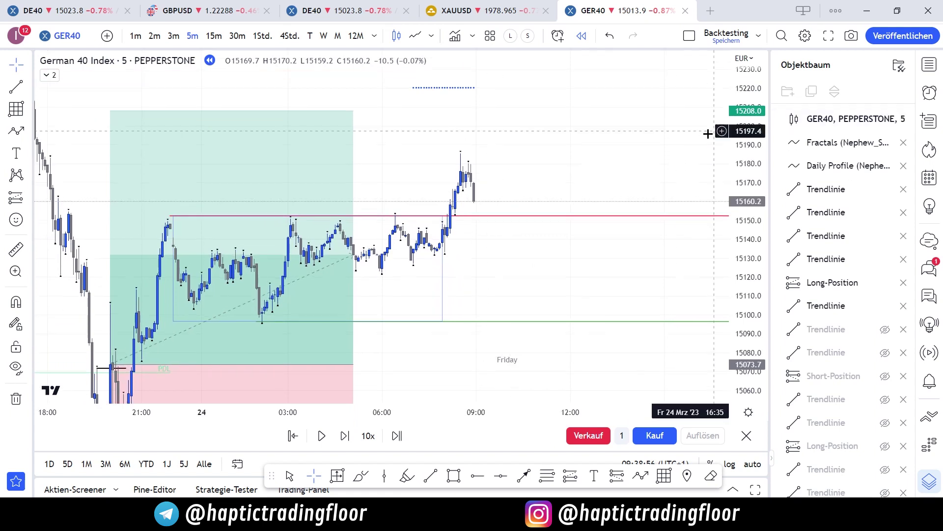
left_click(467, 219)
scroll(466, 222, "up", 2)
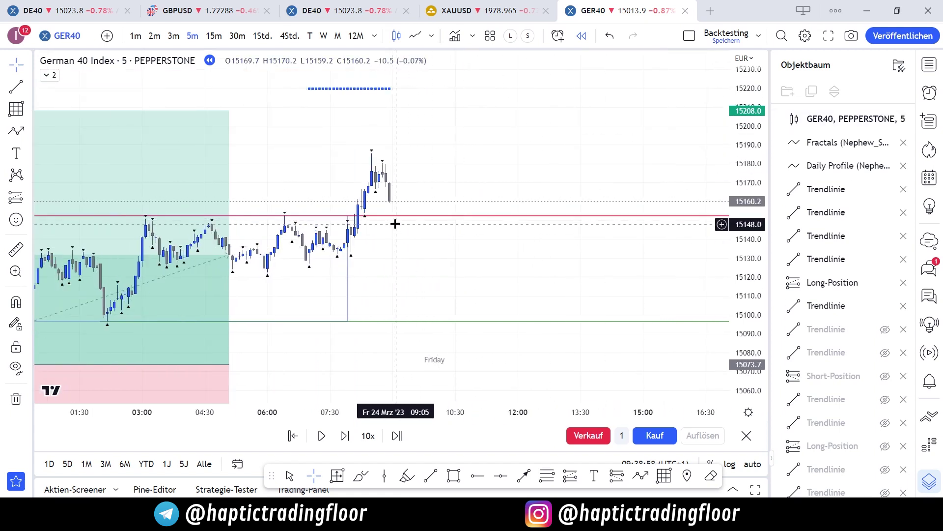
left_click(391, 206)
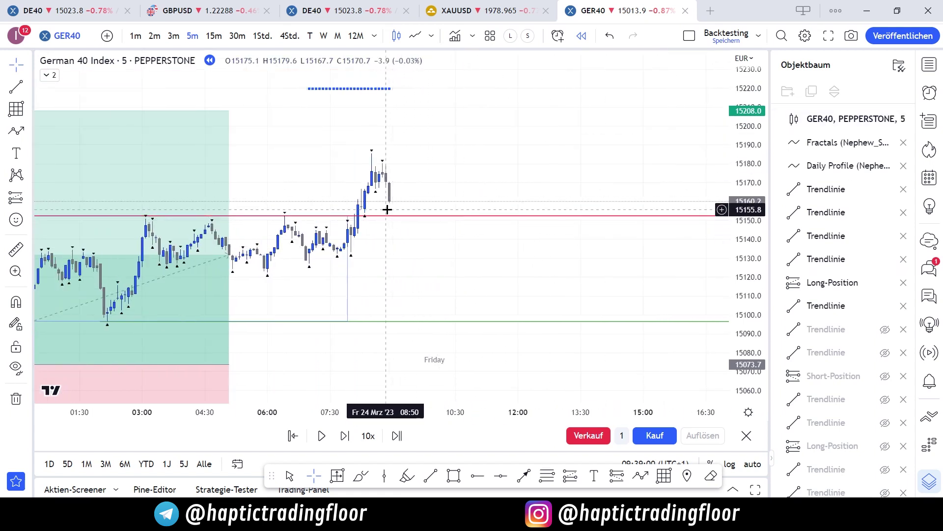
key("shift+Right")
key("shift+Right")
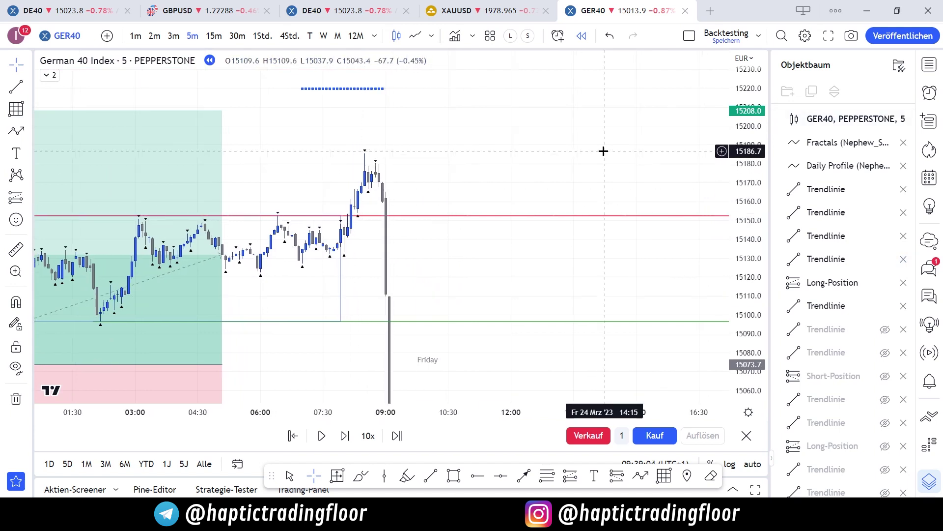
- Advance the replay to about 09:40 on 24 March to follow the long trade towards its stop
scroll(603, 151, "down", 1)
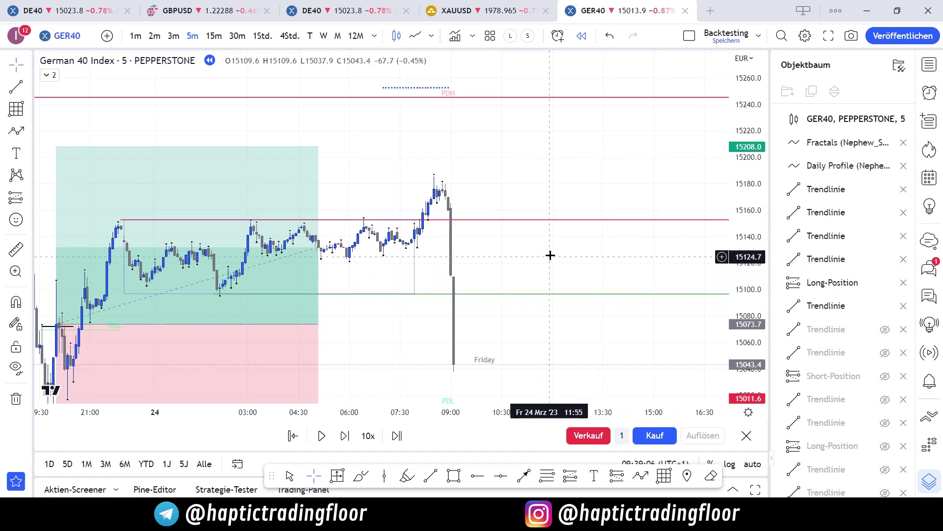
left_click_drag(551, 255, 575, 203)
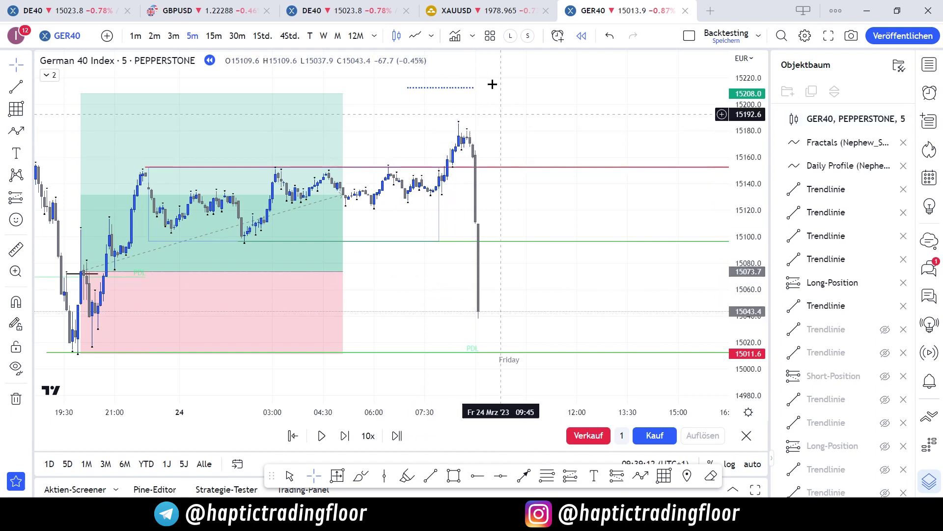
scroll(528, 326, "down", 4)
left_click_drag(542, 289, 522, 256)
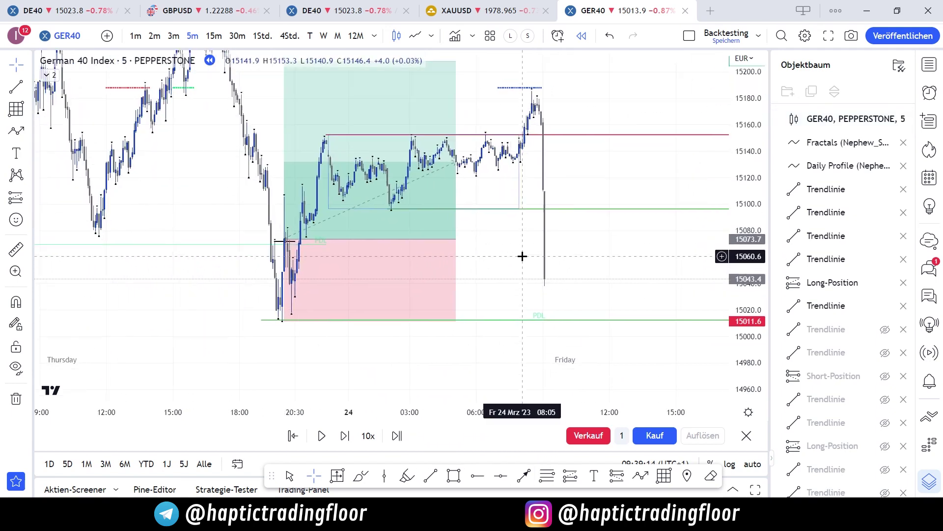
key("shift+Right")
key("shift+Right")
key("shift+Right")
key("shift+Right")
key("shift+Right")
key("shift+Right")
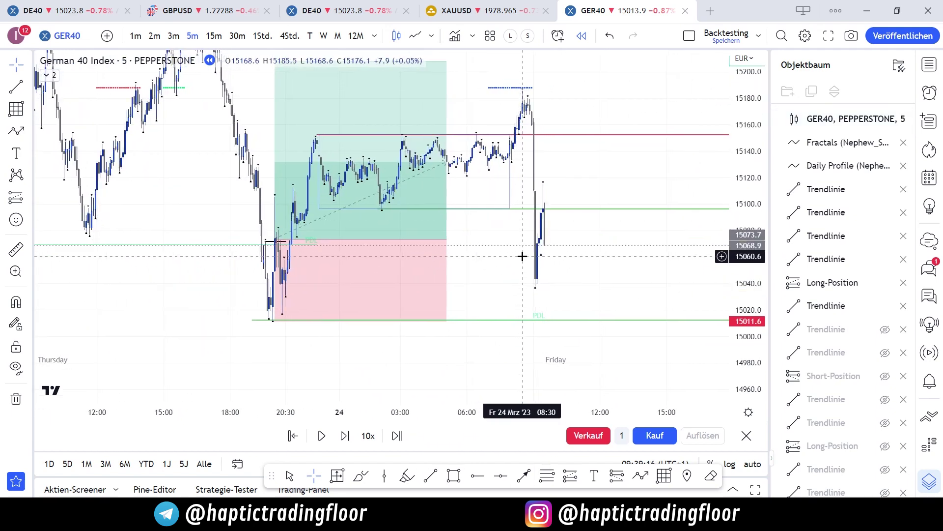
key("shift+Right")
- Hide the long position with its entry at 15073.7 from the chart
left_click(443, 239)
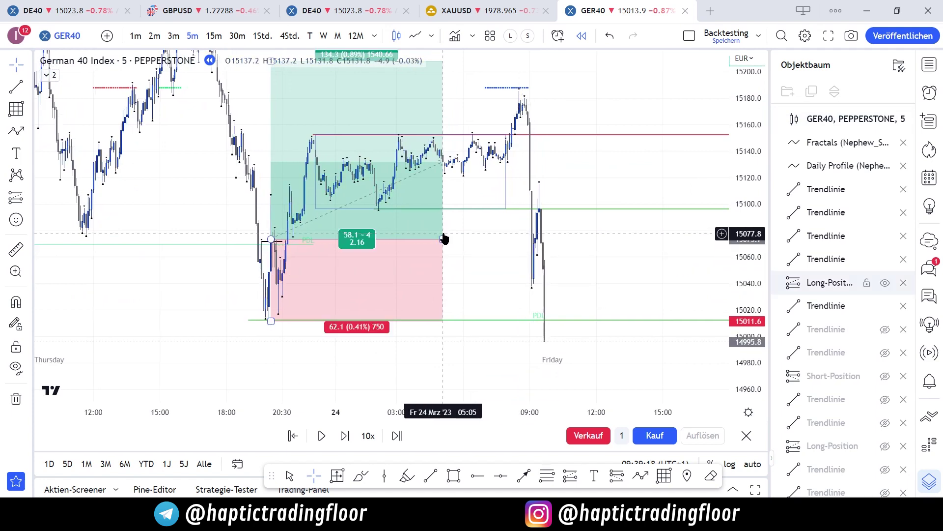
left_click(885, 282)
left_click_drag(543, 248, 297, 185)
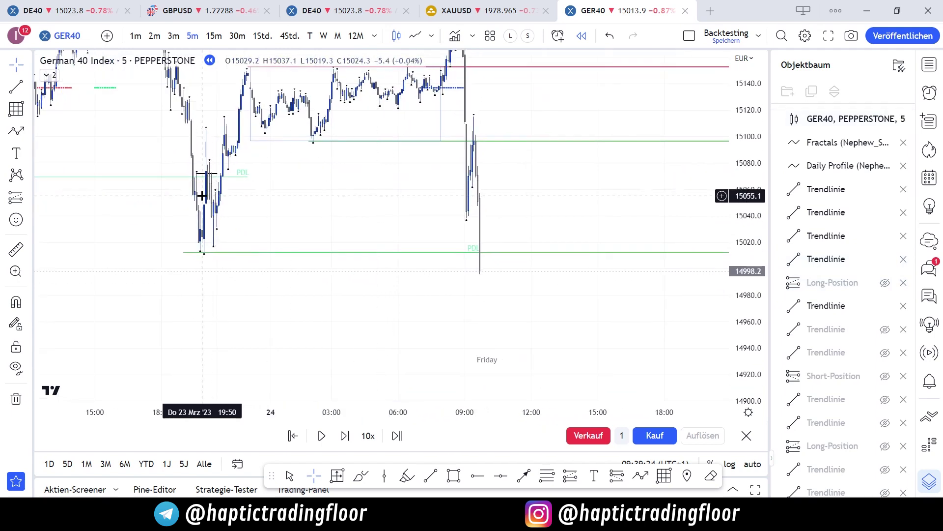
- Advance the replay to about 12:35 on 24 March, following the decline below the previous day's low
left_click_drag(551, 206, 502, 215)
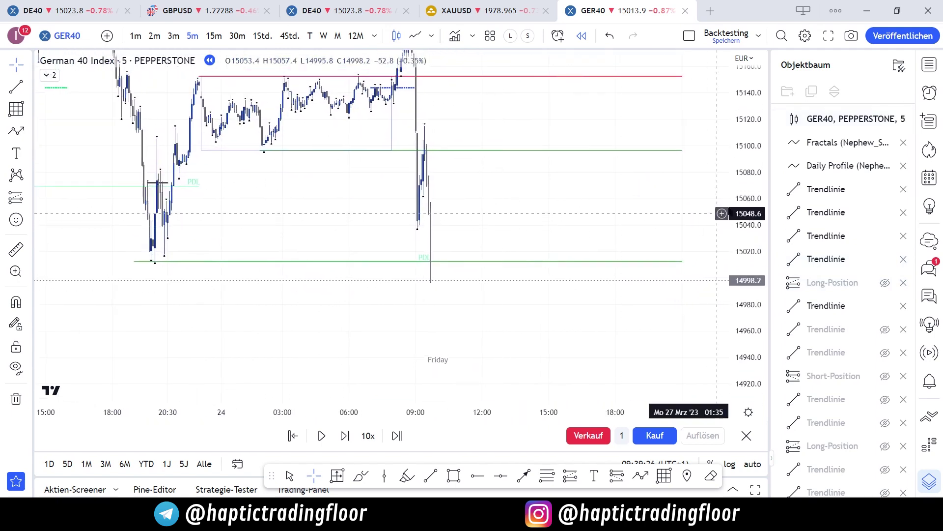
left_click_drag(744, 213, 745, 251)
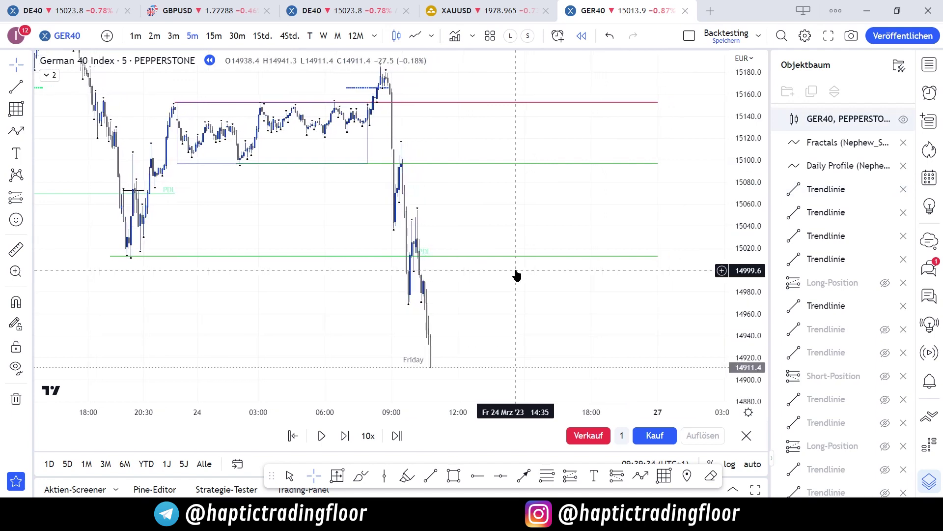
left_click_drag(440, 207, 458, 120)
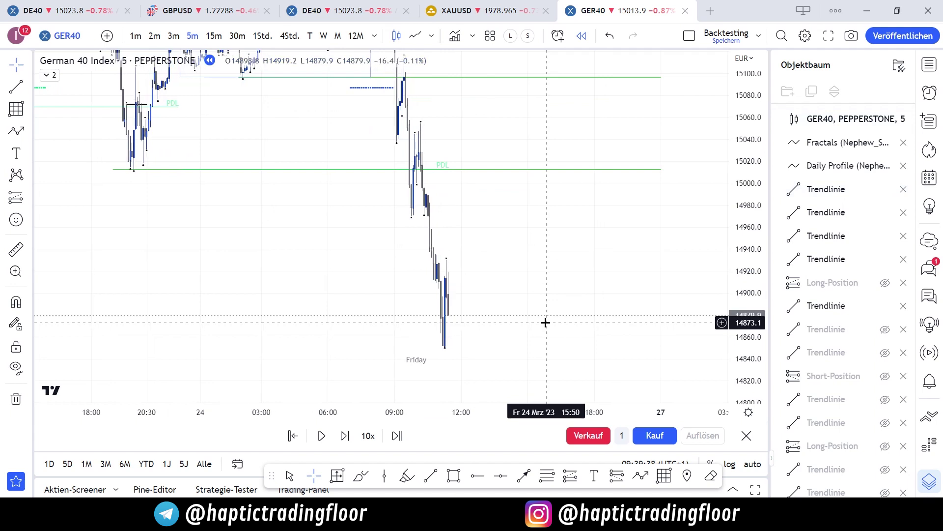
left_click_drag(498, 281, 487, 205)
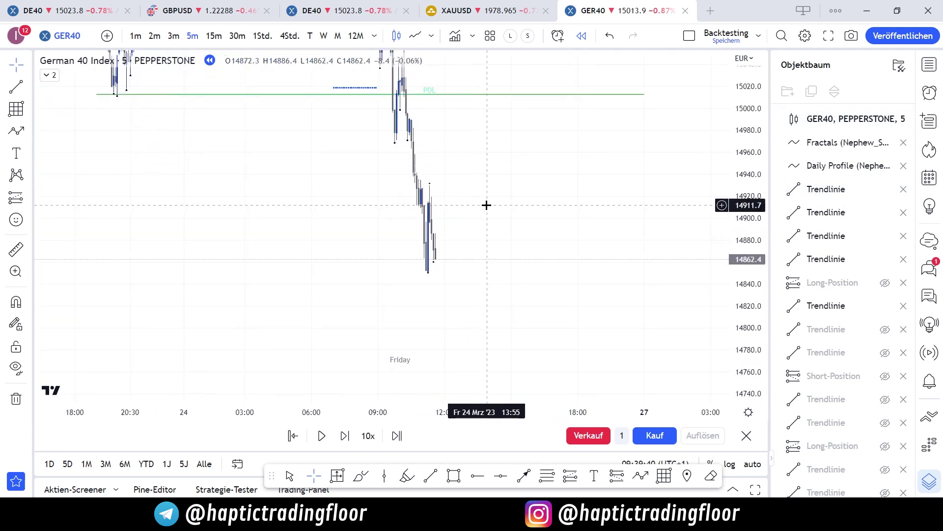
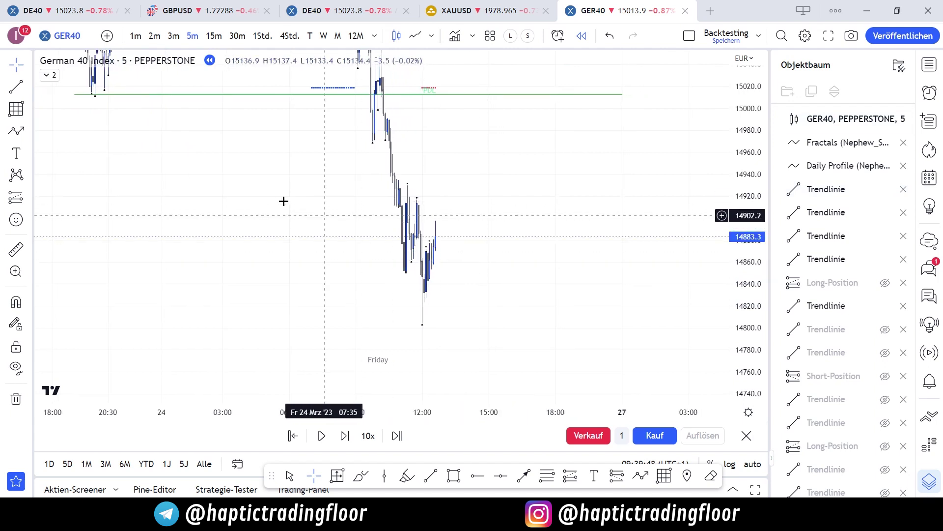
- Draw a short horizontal trendline at 14872.6 from about 12:05 to 13:20 on 24 March
left_click(7, 90)
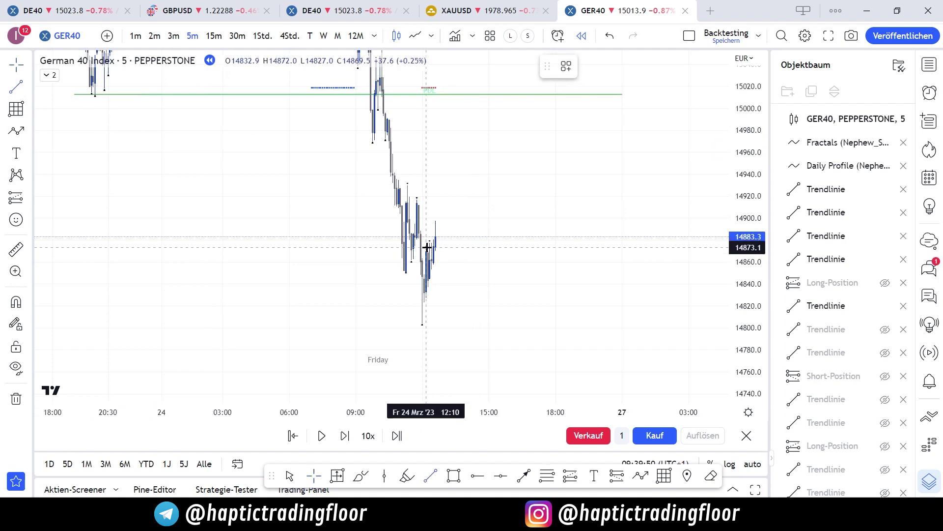
left_click_drag(424, 248, 452, 249)
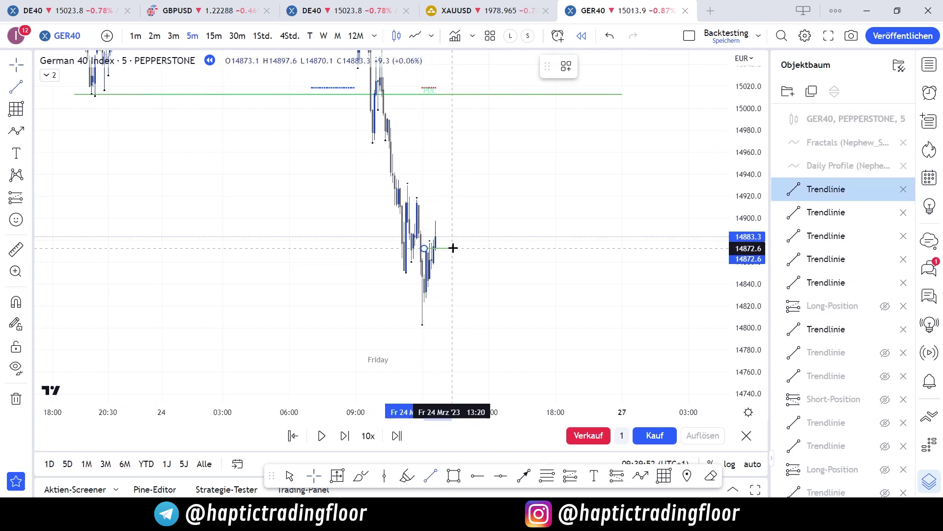
left_click(717, 93)
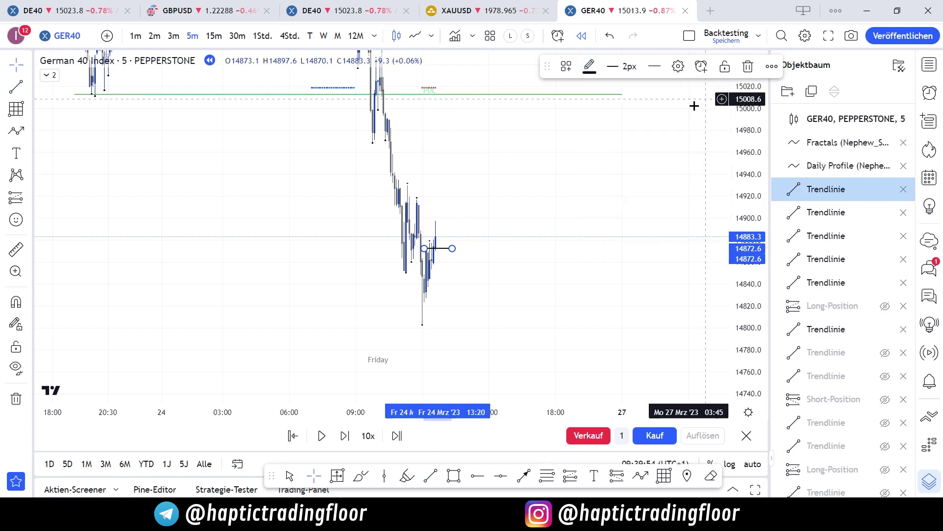
- Snap the new trendline to the 12:10 candle's high at 14872.0 and shorten its far end to about 13:10
scroll(457, 202, "up", 2)
left_click_drag(496, 185, 541, 119)
left_click_drag(739, 211, 738, 112)
left_click_drag(583, 191, 576, 274)
left_click(14, 200)
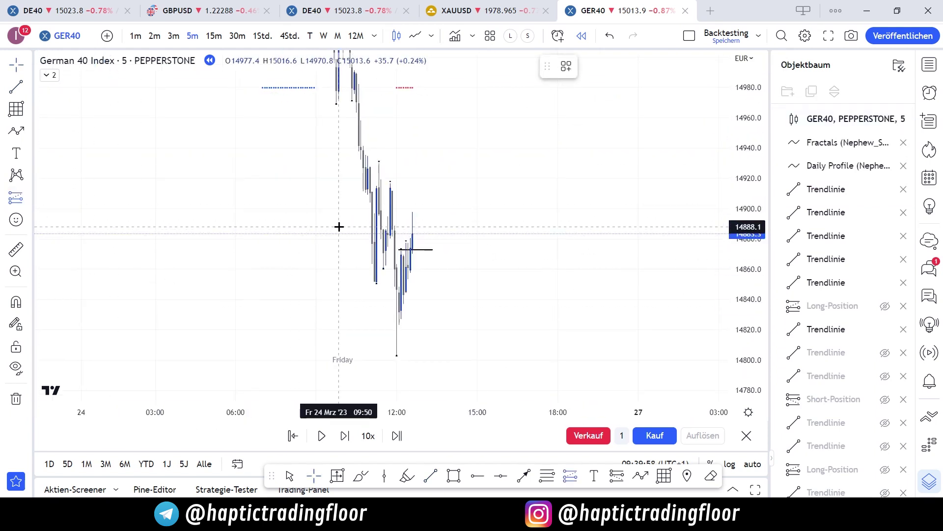
left_click(17, 69)
left_click(397, 249)
left_click(399, 250)
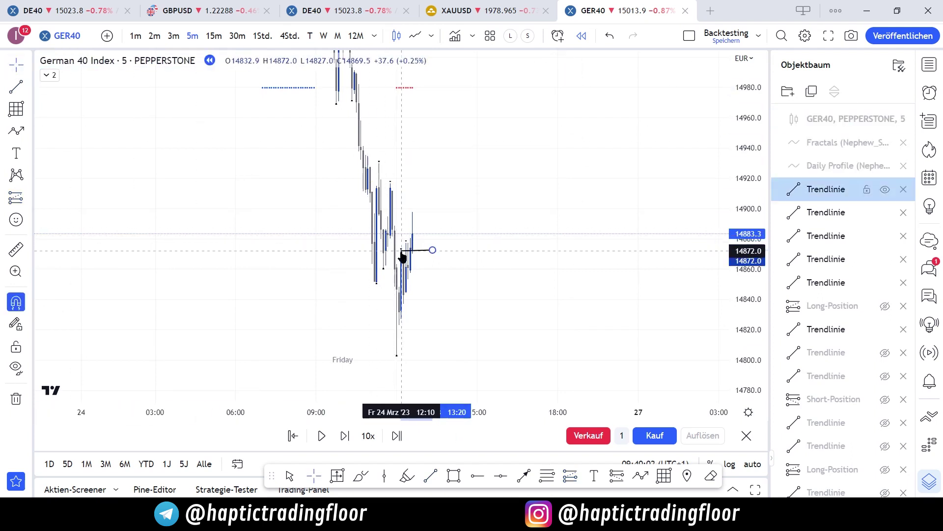
left_click_drag(432, 251, 428, 251)
left_click(438, 263)
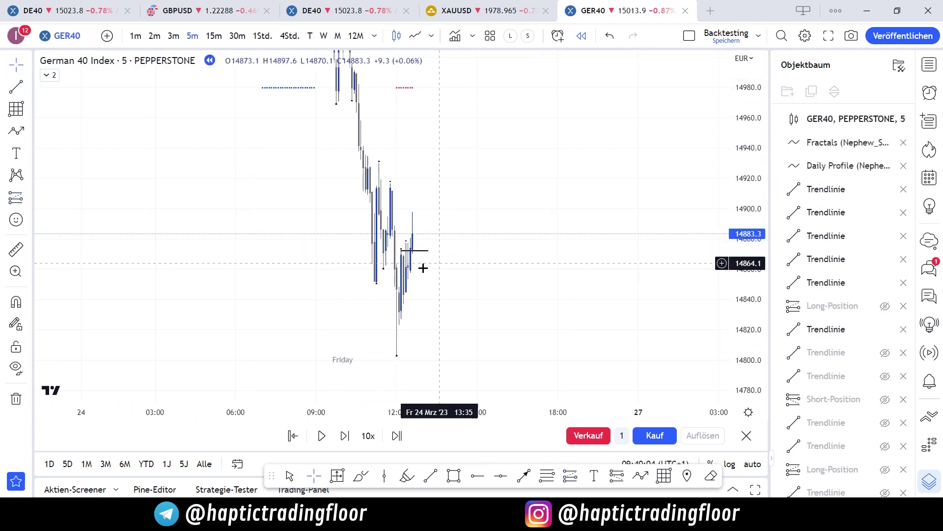
- Place a long position at 14873.5 on the 12:30 candle and set its stop to 14802.5 at the recent low
left_click(16, 198)
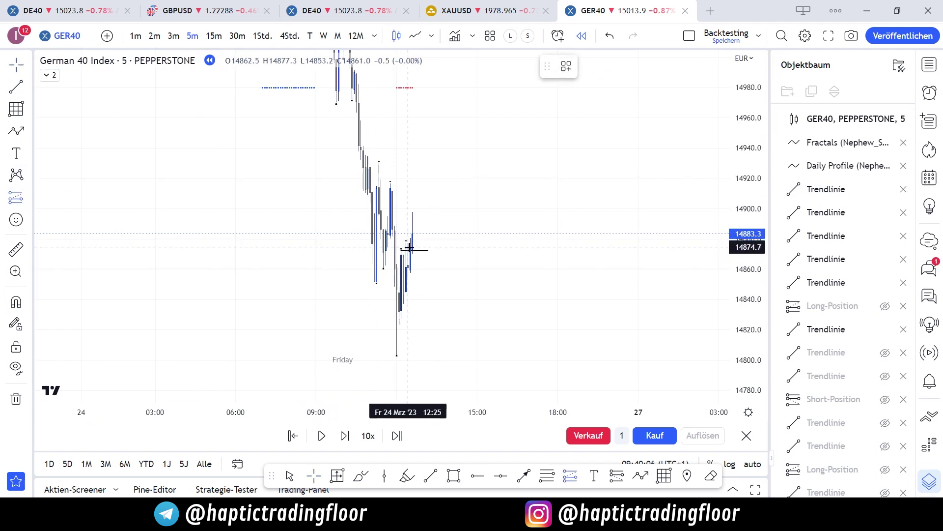
left_click(411, 248)
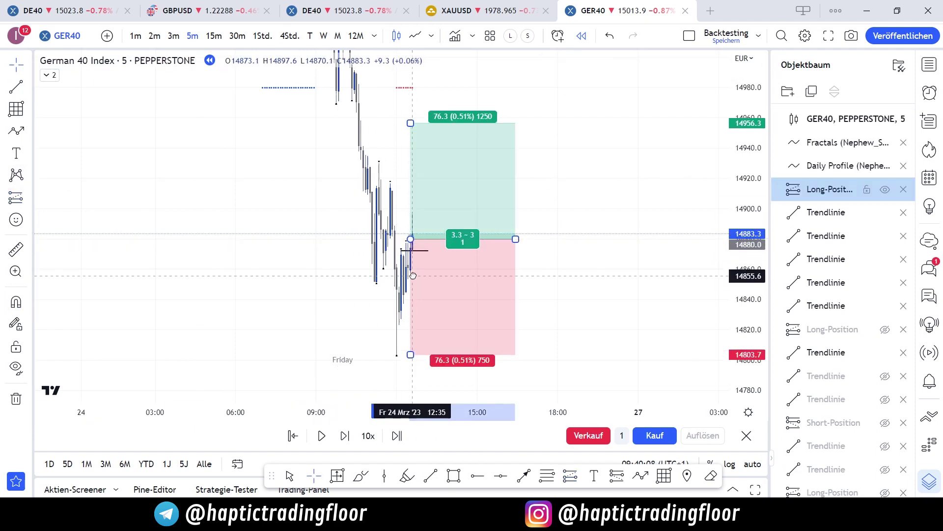
left_click_drag(305, 271, 289, 207)
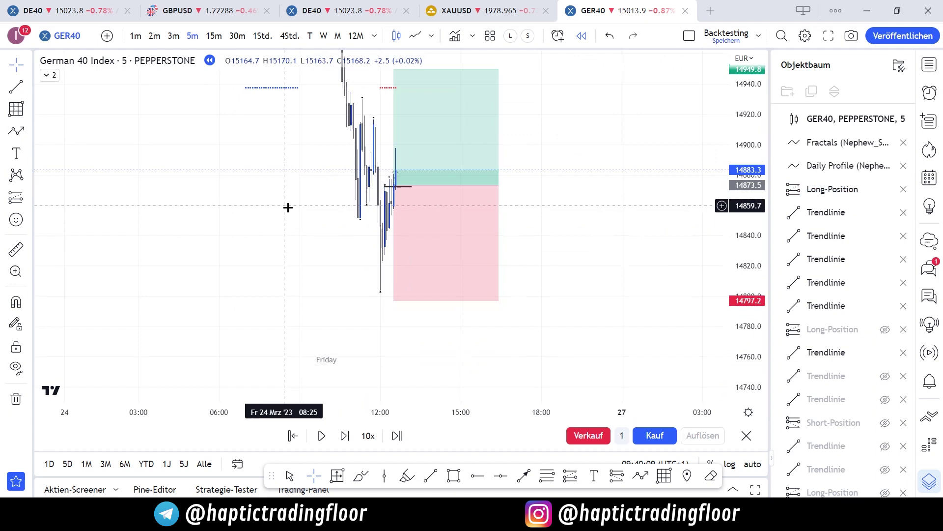
left_click(396, 296)
left_click_drag(396, 300, 396, 293)
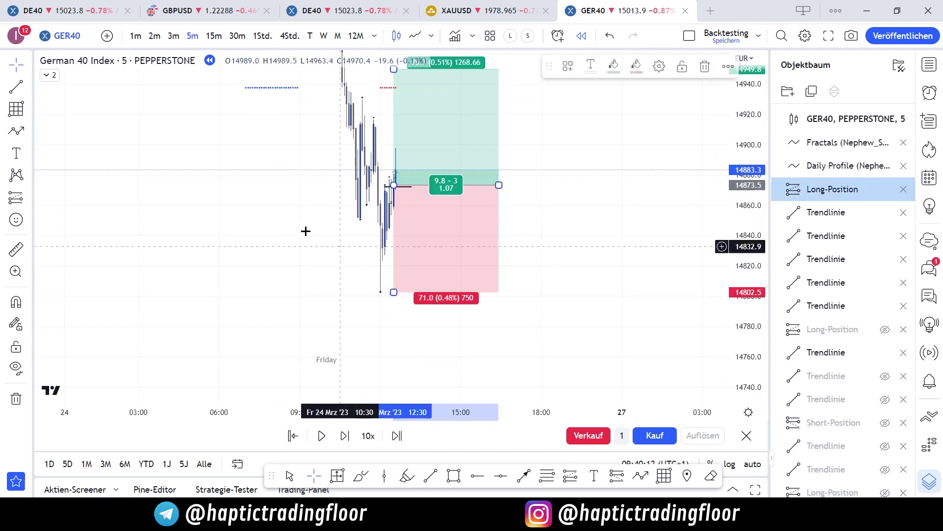
- Raise the long position's target to 14997.6 and switch to the 1-hour chart with the surrounding days in view
left_click_drag(308, 139, 331, 294)
left_click_drag(415, 224, 416, 151)
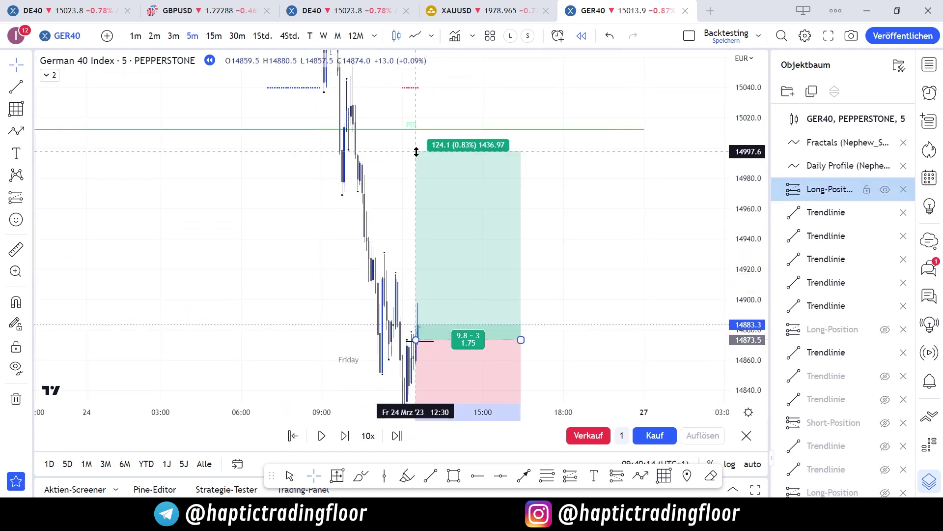
left_click(269, 36)
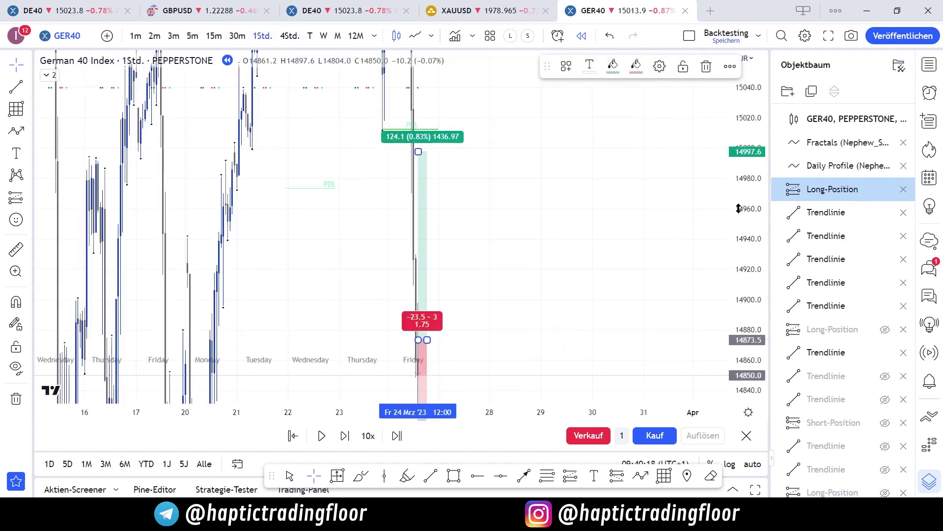
left_click_drag(738, 209, 754, 397)
scroll(577, 221, "up", 1)
left_click(554, 180)
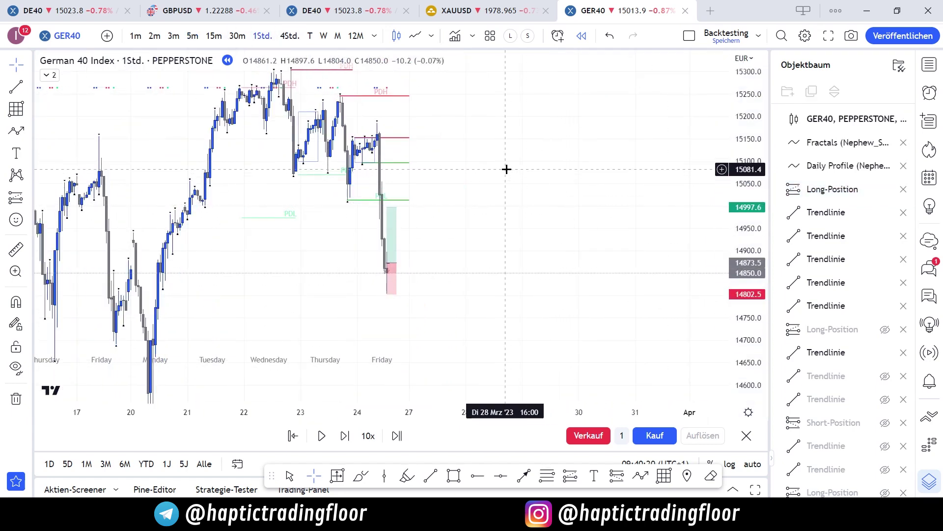
- Try targets at 15191.2 and 14971.6, and set the long position's target to 15003.2, just below the previous day's low
left_click_drag(396, 207, 402, 121)
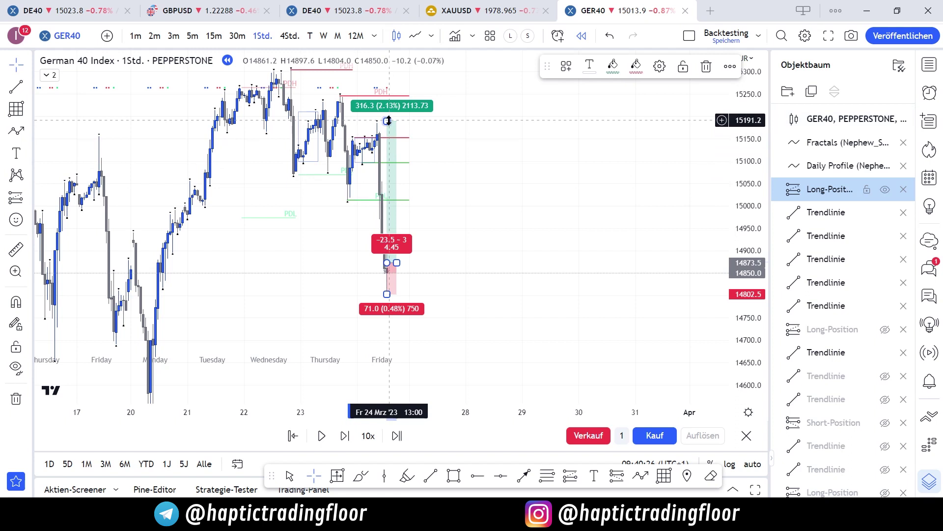
left_click_drag(389, 121, 392, 217)
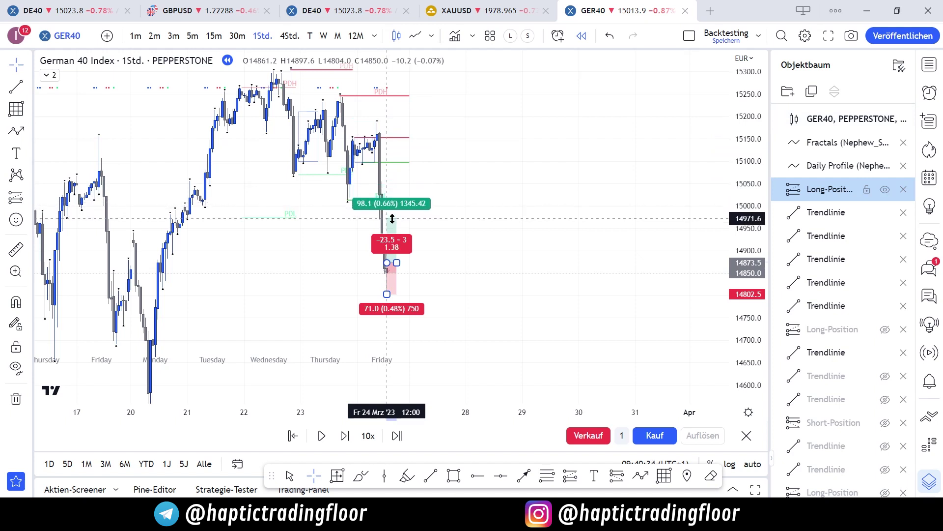
left_click_drag(392, 218, 393, 205)
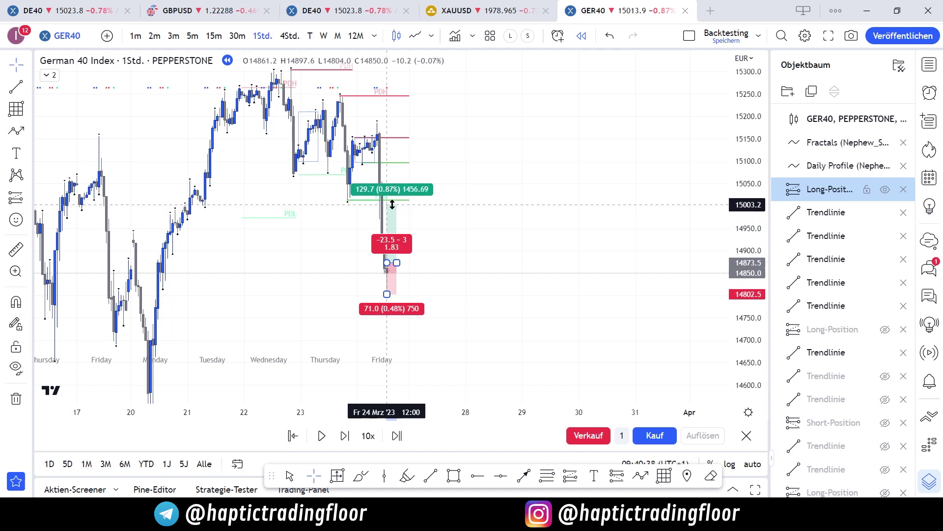
left_click(448, 202)
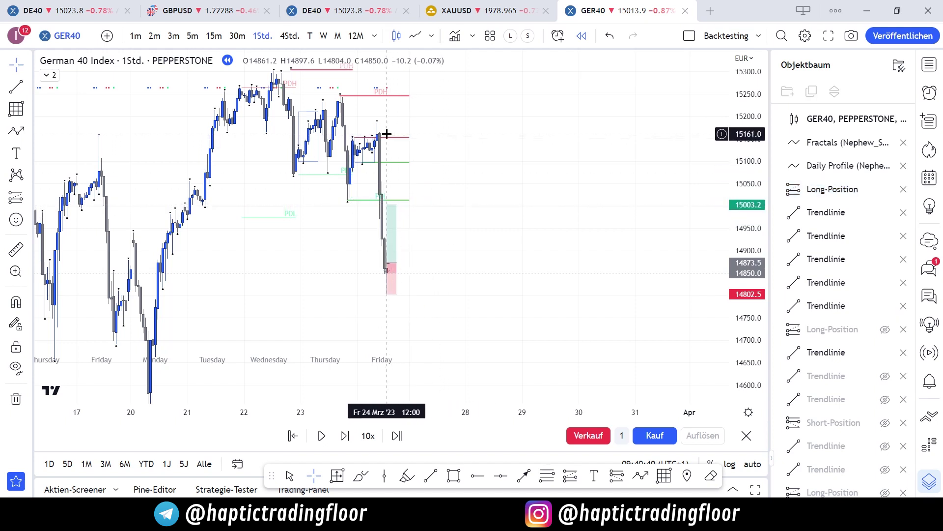
- Return to the 5-minute chart with the 24 March decline and the long position in view
left_click(190, 42)
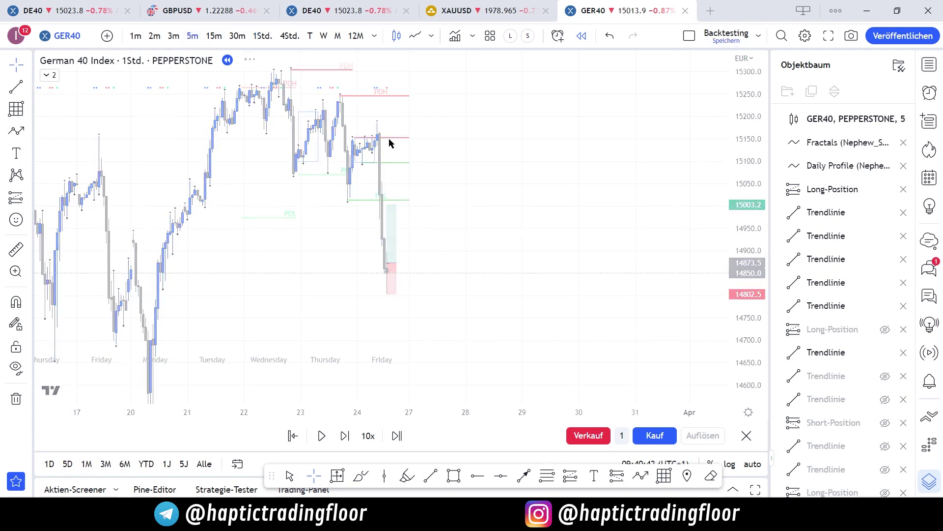
left_click(442, 191)
left_click(316, 194)
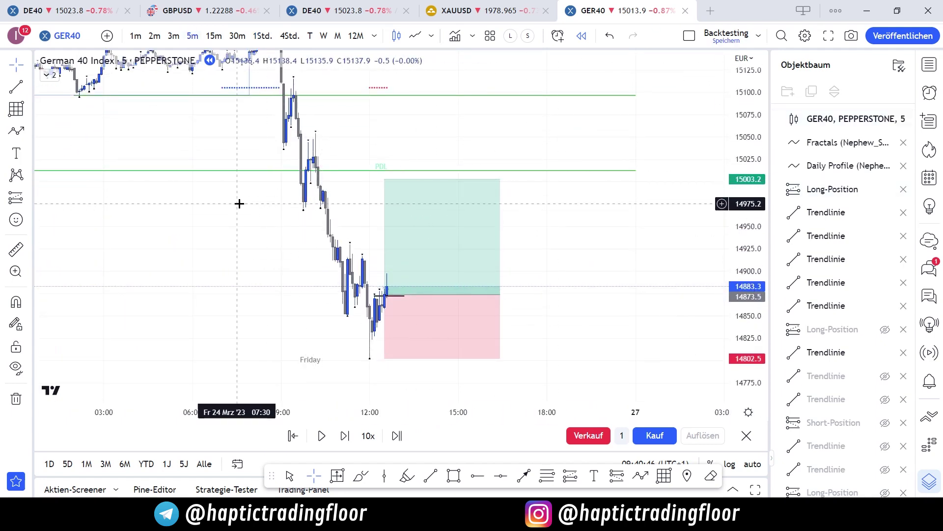
scroll(241, 212, "down", 2)
scroll(227, 218, "up", 1)
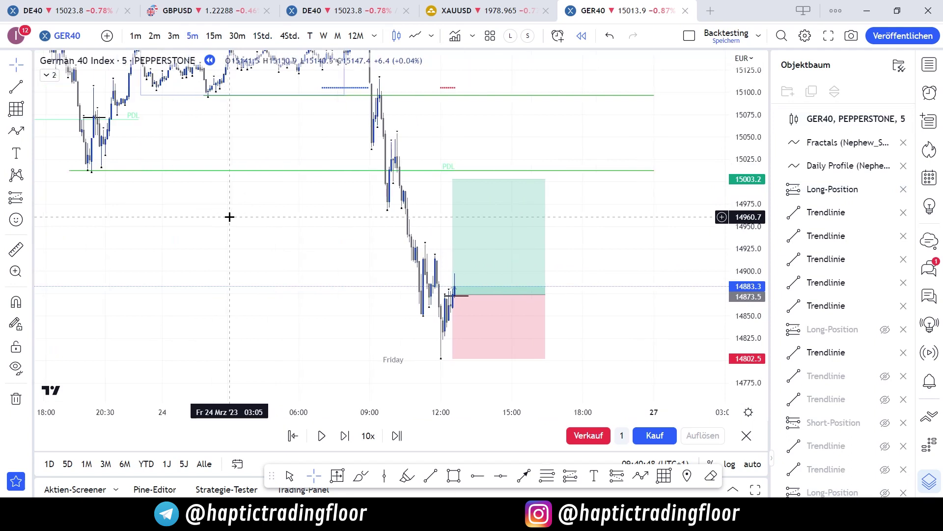
- Advance the replay to about 15:35 on 24 March, following price through the long position
key("shift+Right")
key("shift+Right")
key("shift+Right")
key("shift+Right")
key("shift+Right")
key("shift+Right")
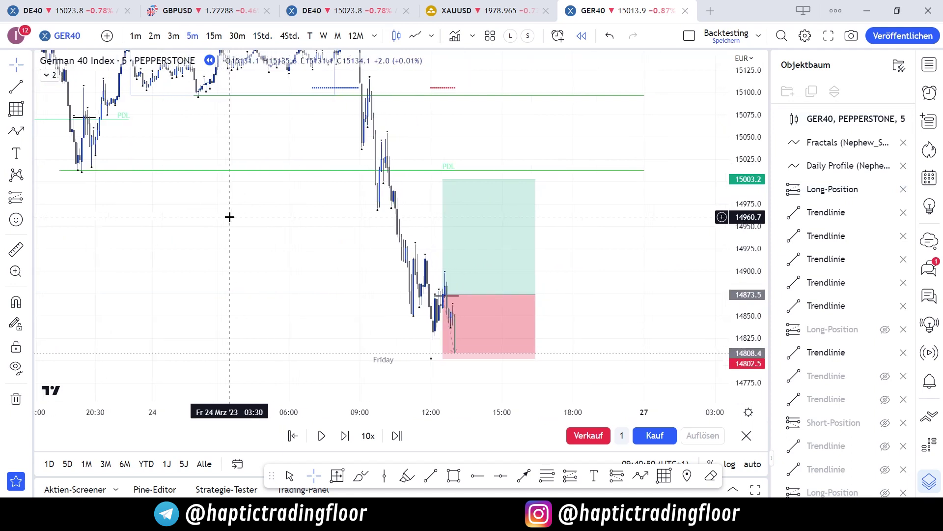
key("shift+Right")
key("shift+Right")
key("shift+Right")
key("shift+Right")
key("shift+Right")
key("shift+Right")
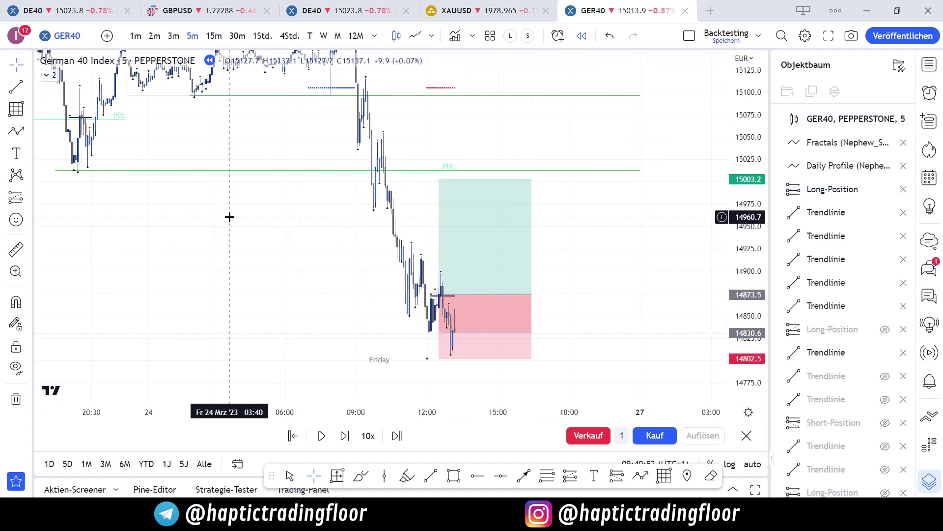
key("shift+Right")
key("shift+Right")
key("shift+Right")
key("shift+Right")
key("shift+Right")
key("shift+Right")
key("shift+Right")
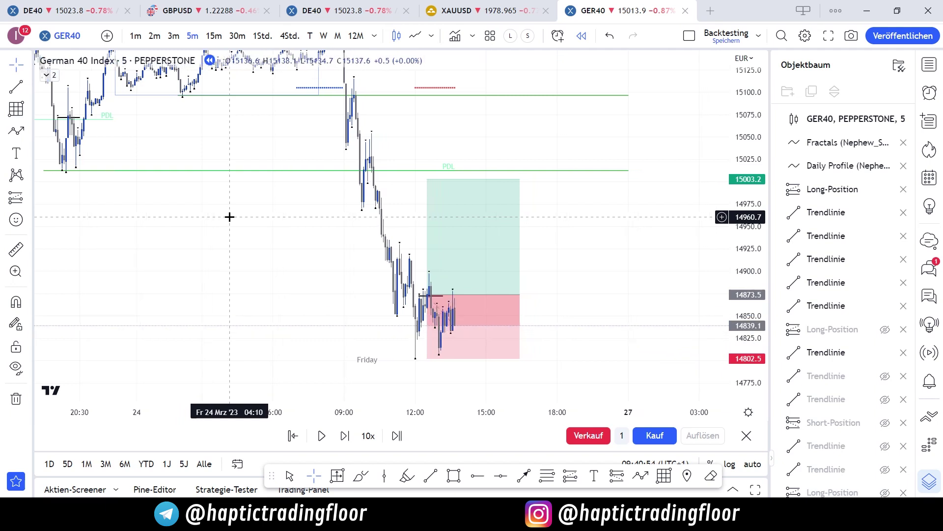
key("shift+Right")
key("shift+Right")
key("shift+Right")
key("shift+Right")
key("shift+Right")
key("shift+Right")
key("shift+Right")
key("shift+Right")
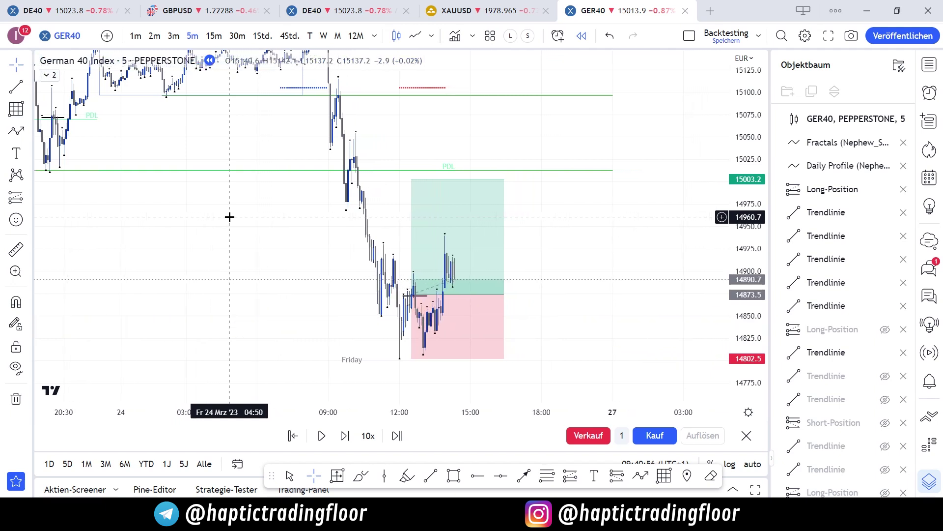
key("shift+Right")
key("shift+Right")
key("shift+Right")
key("shift+Right")
key("shift+Right")
key("shift+Right")
key("shift+Right")
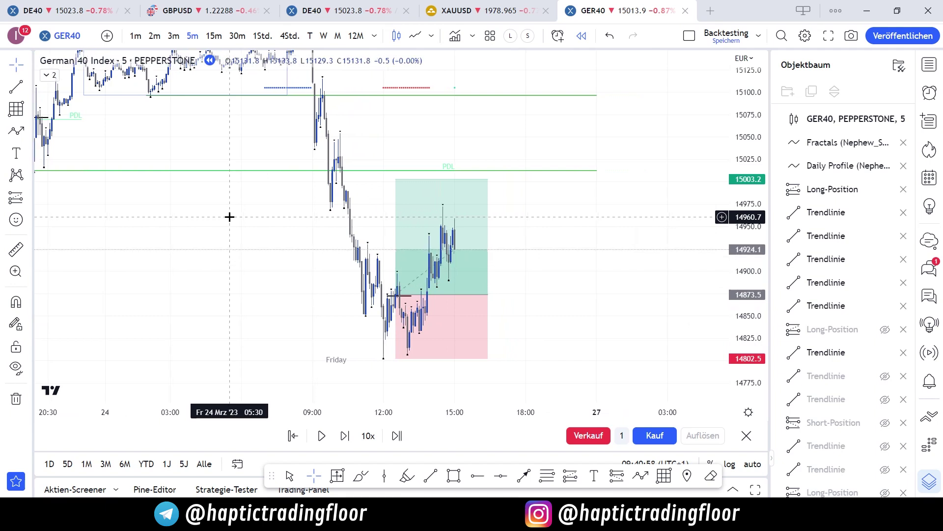
key("shift+Right")
key("shift+Right")
key("shift+Right")
key("shift+Right")
key("shift+Right")
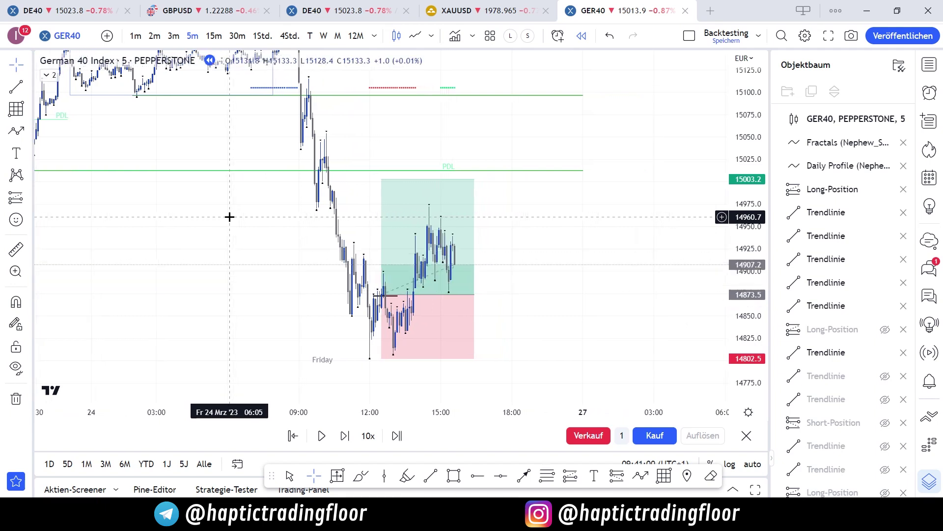
- Extend the long position's far end to about 19:10 on 24 March
left_click(447, 299)
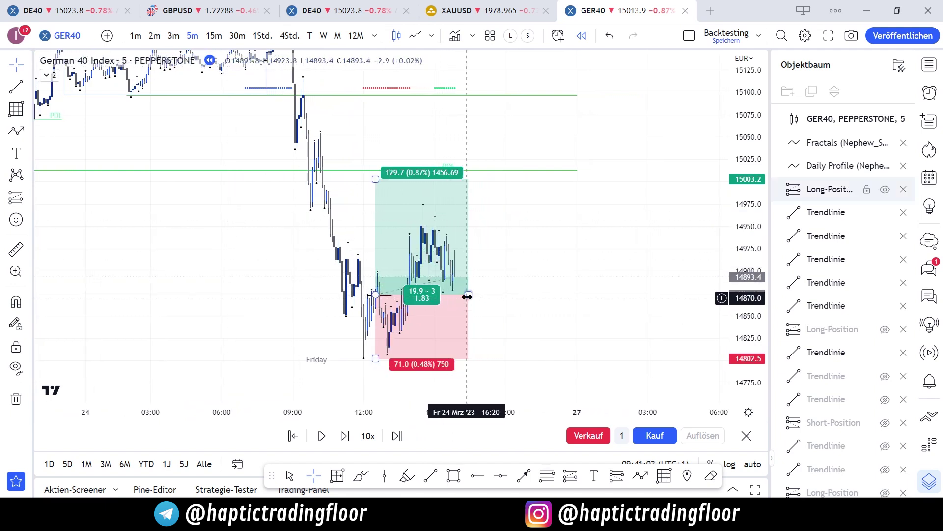
left_click_drag(469, 295, 535, 294)
scroll(596, 293, "down", 1)
left_click_drag(596, 293, 595, 263)
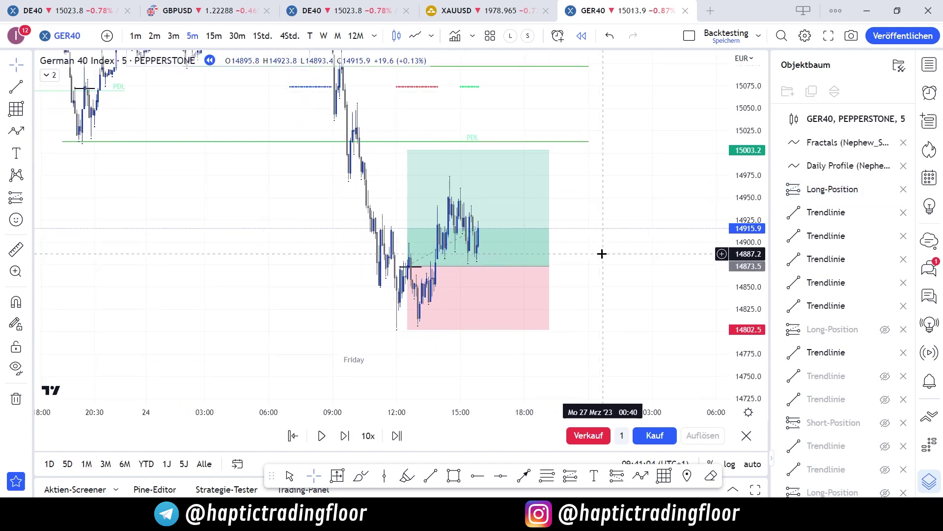
- Advance the replay to about 17:15 on 24 March, following the long trade towards its target
key("shift+Right")
key("shift+Right")
key("shift+Right")
key("shift+Right")
key("shift+Right")
key("shift+Right")
key("shift+Right")
key("shift+Right")
key("shift+Right")
key("shift+Right")
key("shift+Right")
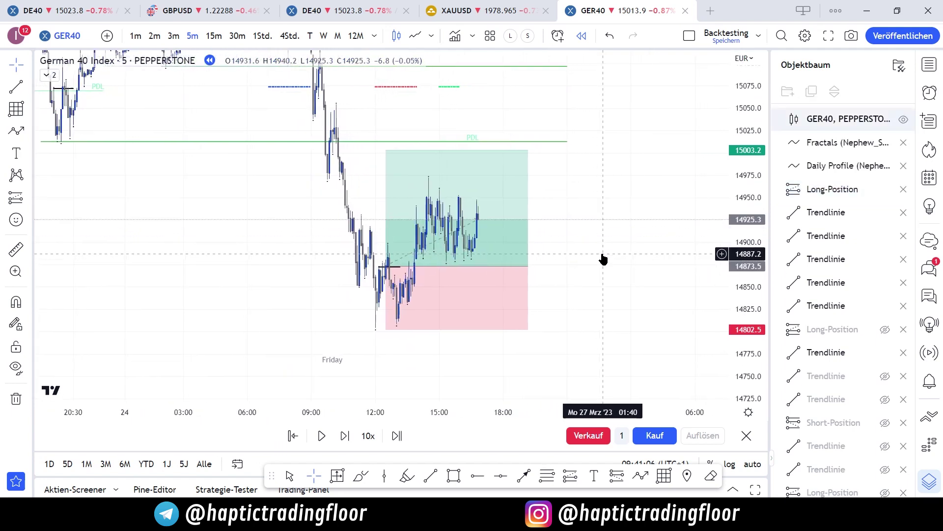
key("shift+Right")
key("shift+Right")
key("shift+Right")
key("shift+Right")
key("shift+Right")
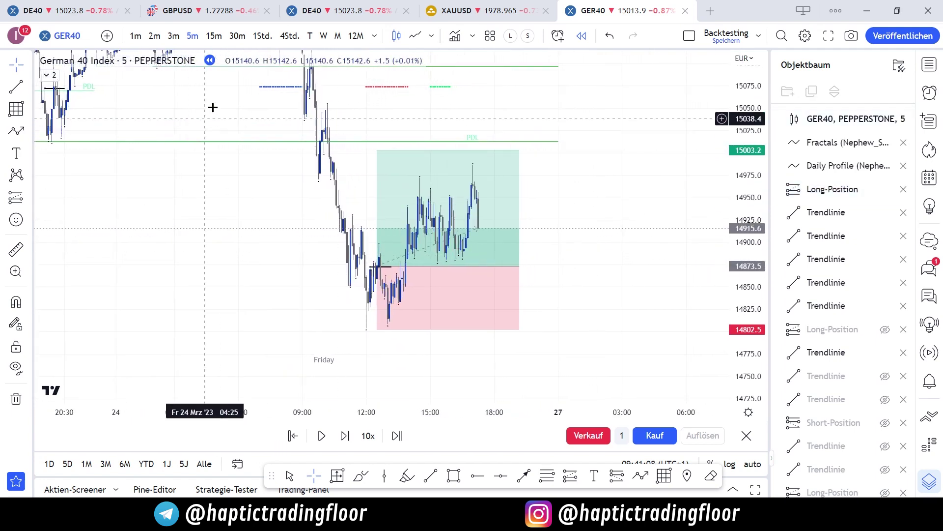
- On the 1-hour chart, draw a horizontal trendline at 14972.3 from 14:00 on 24 March to 10:00 on 27 March
left_click(262, 36)
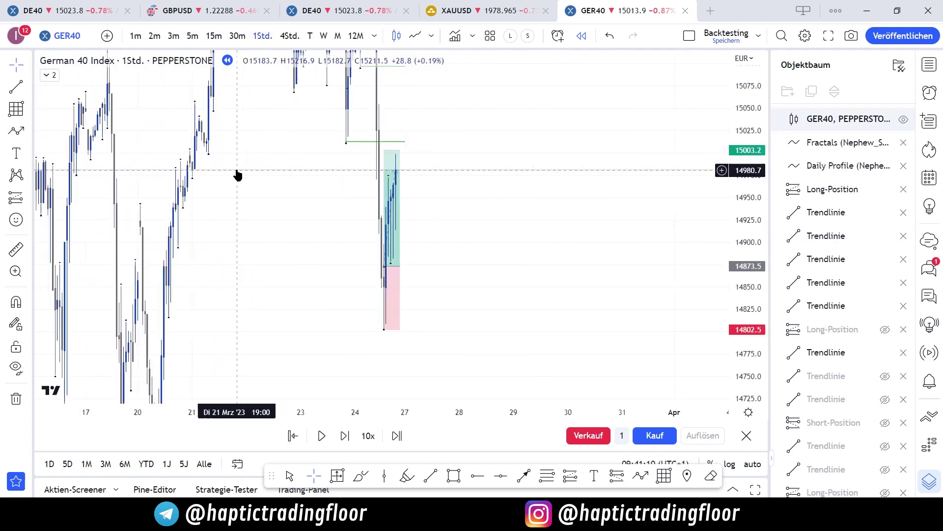
scroll(237, 170, "up", 1)
mouse_move(478, 196)
left_mouse_down()
mouse_move(498, 140)
mouse_move(495, 204)
left_mouse_up()
left_click(392, 146)
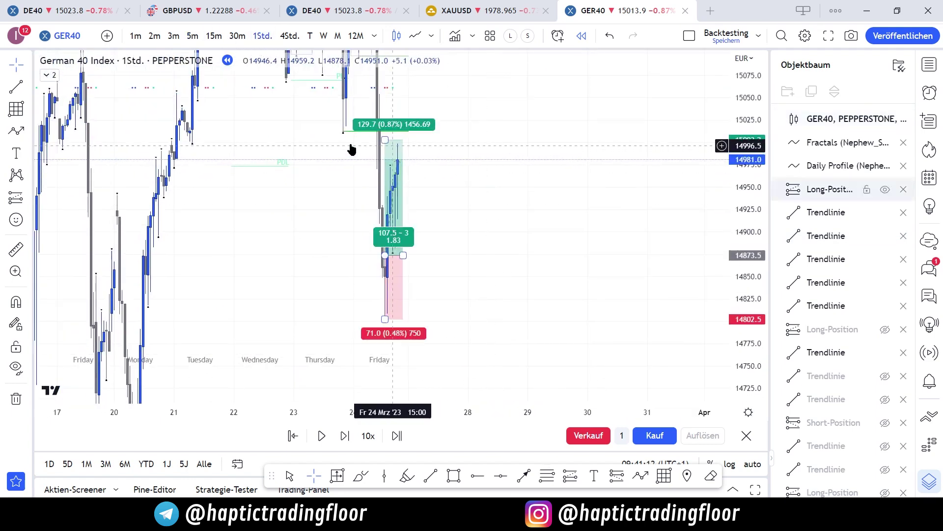
left_click(18, 87)
left_click(391, 167, "ctrl")
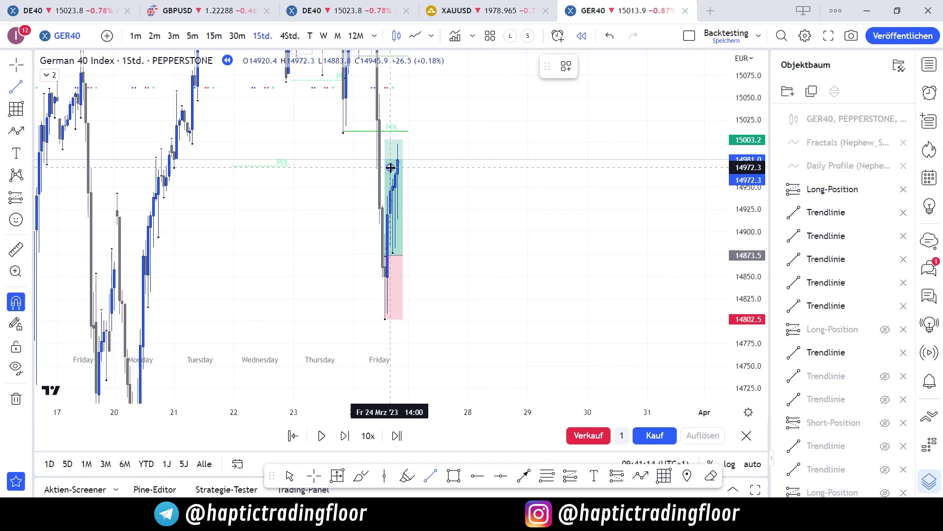
left_click(391, 168)
left_click(435, 167)
- Colour the new 14972.3 trendline red
left_click(589, 66)
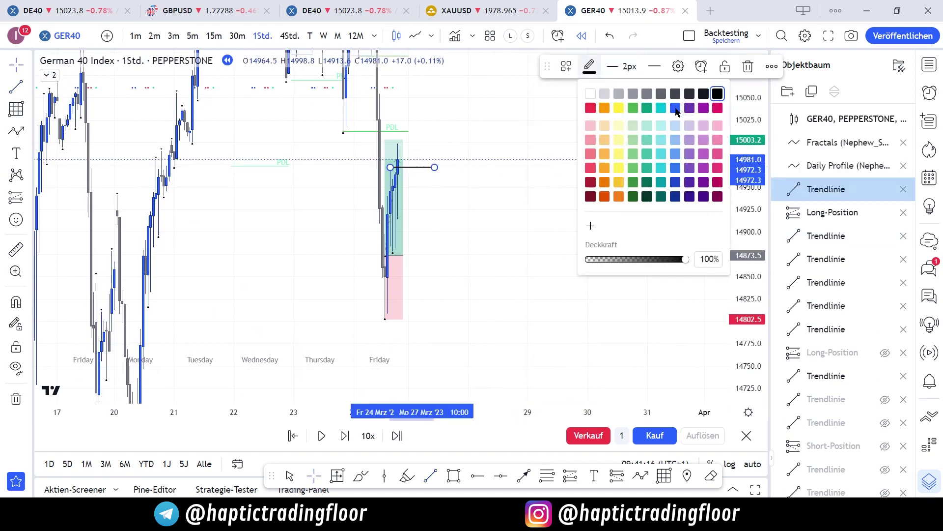
left_click(595, 110)
left_click(565, 152)
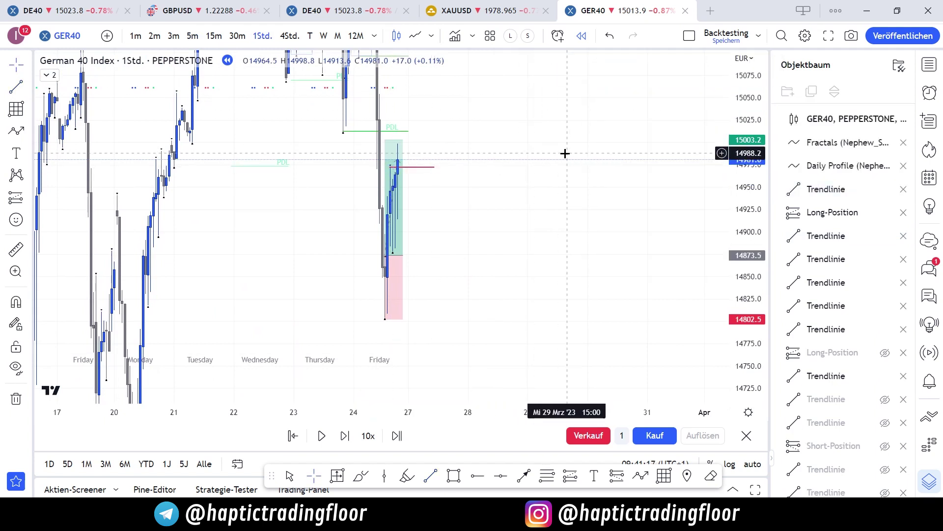
- Return to the 5-minute chart and advance the replay to about 18:25 on 24 March, following price to the long position's target
left_click(198, 39)
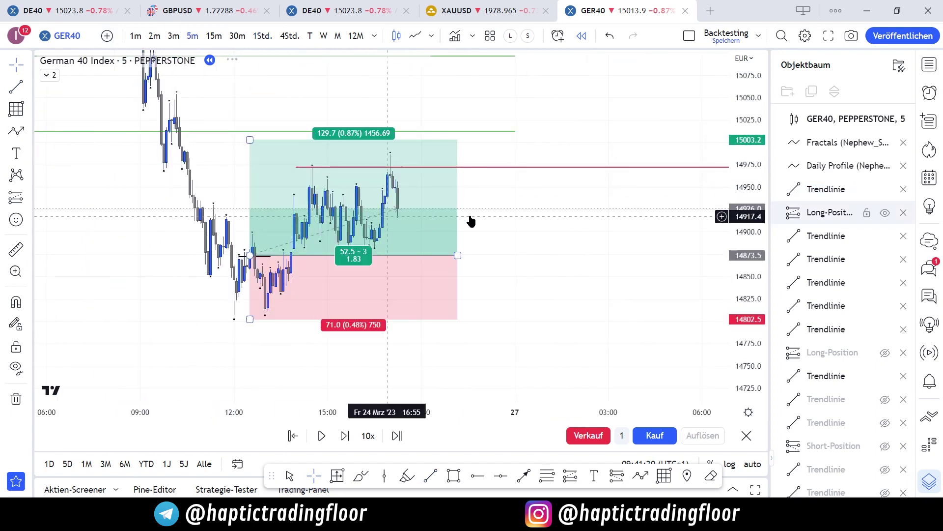
key("shift+Right")
key("shift+Right")
key("shift+Right")
key("shift+Right")
key("shift+Right")
key("shift+Right")
key("shift+Right")
key("shift+Right")
key("shift+Right")
key("shift+Right")
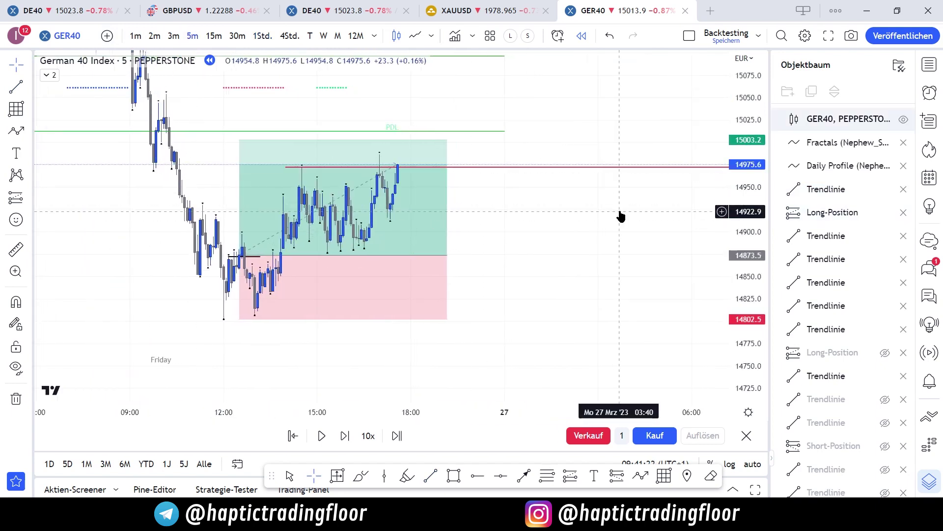
key("shift+Right")
key("shift+Right")
key("shift+Right")
key("shift+Right")
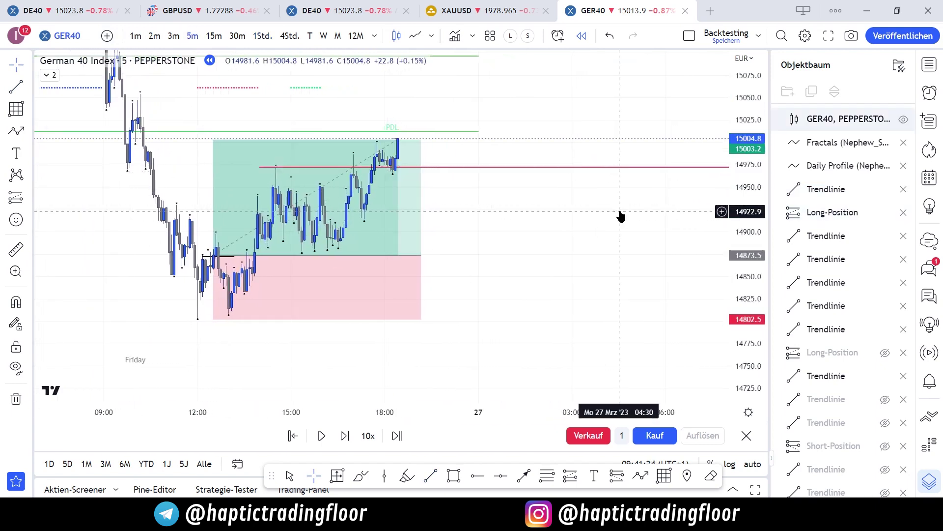
- Shorten the long position's far end to about 18:30 on 24 March and hide the position
left_click_drag(545, 191, 558, 204)
left_click_drag(740, 249, 722, 127)
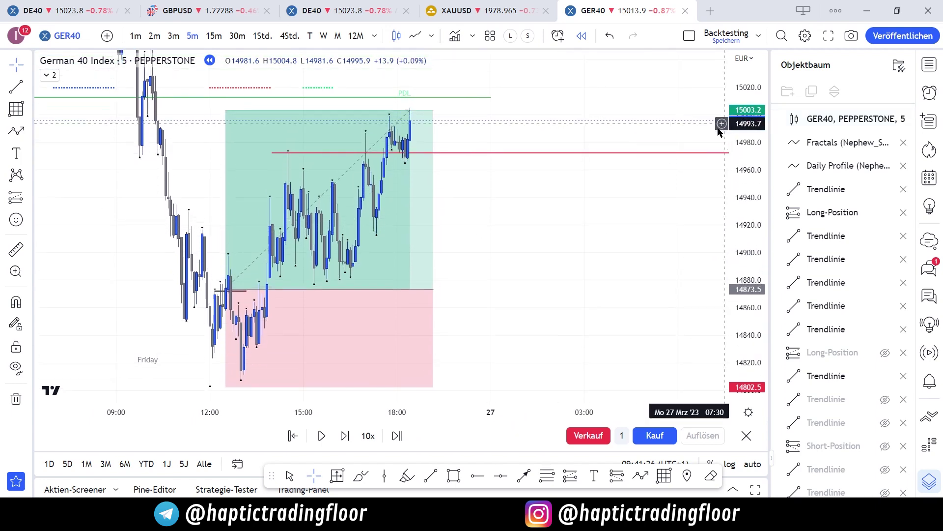
left_click(441, 250)
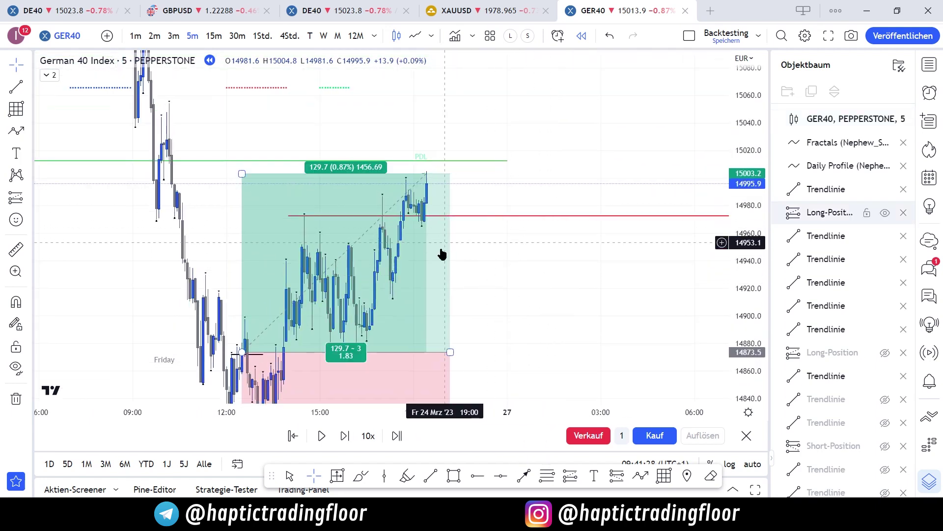
left_click_drag(450, 353, 429, 353)
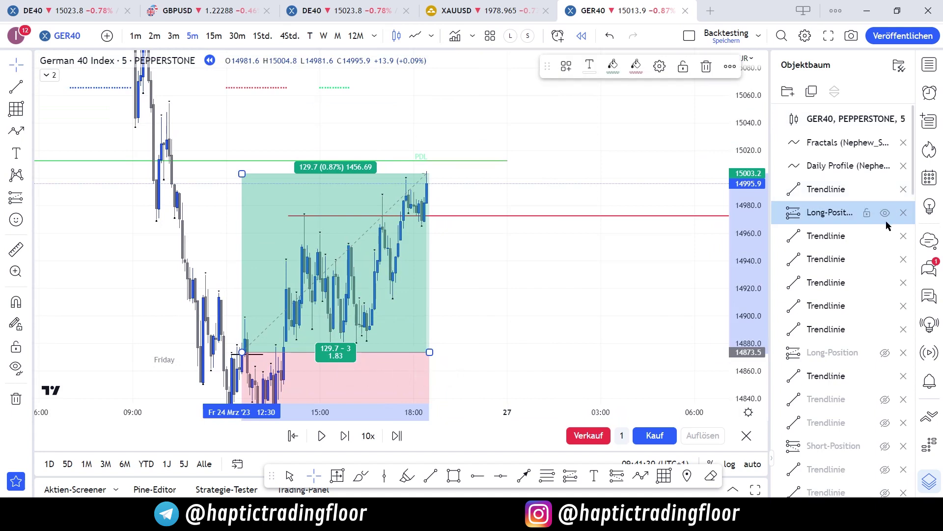
left_click(886, 214)
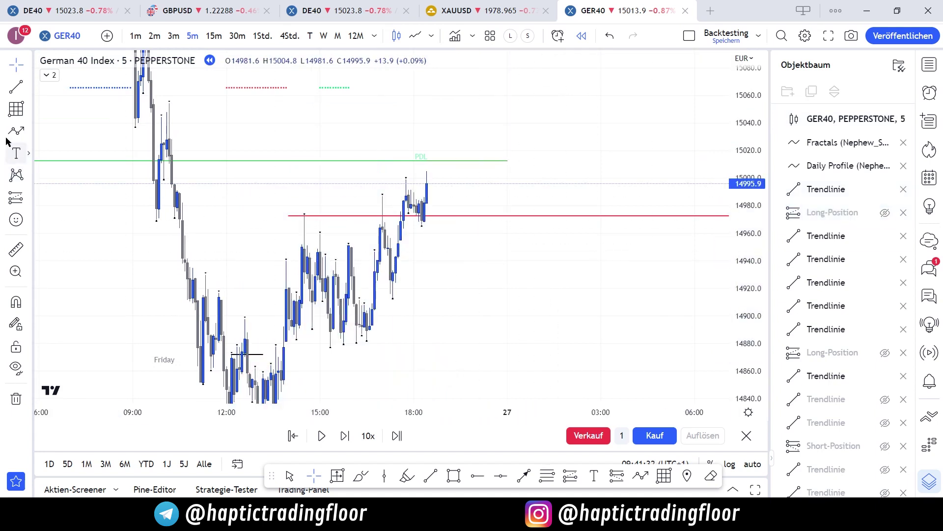
- Draw a short black horizontal trendline at 14975.6 from about 17:50 to 19:05 on 24 March
left_click(409, 211)
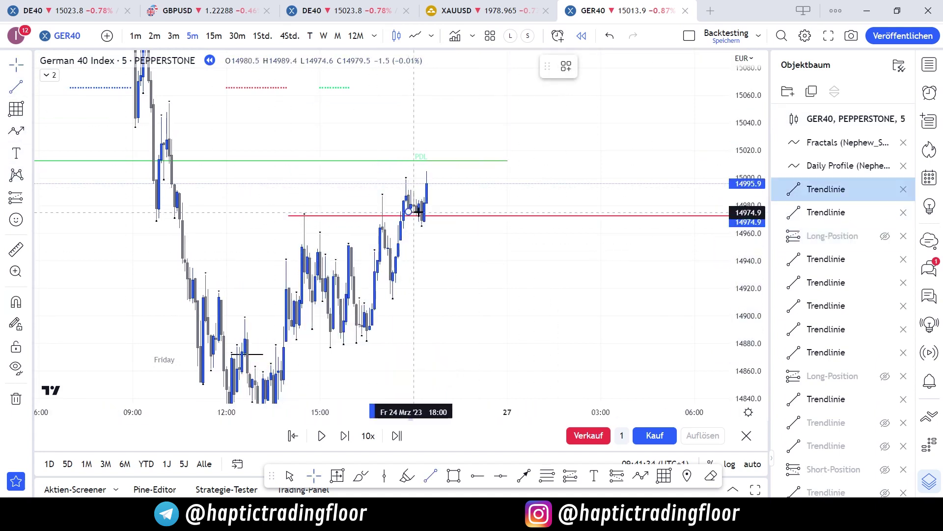
left_click(448, 212)
left_click(589, 66)
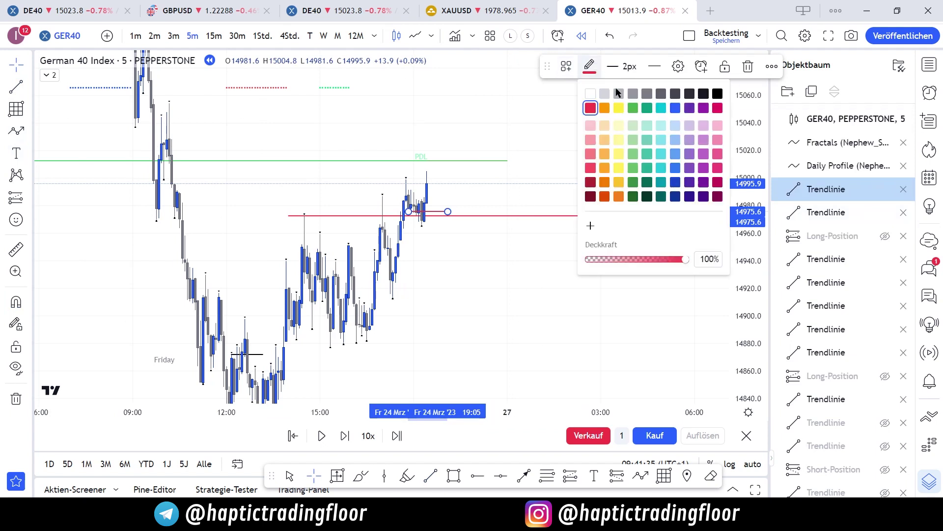
left_click(717, 94)
left_click(577, 168)
left_click_drag(600, 160, 645, 114)
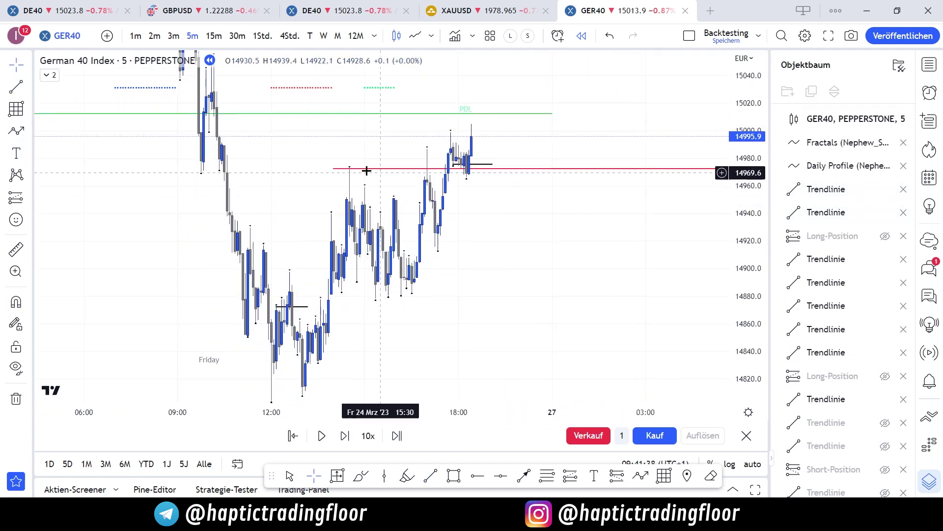
- Add a short position at 14969.6 from about 18:10 to 18:50 on 24 March, with stop 14999.9 and target 14803.7
left_click(351, 203)
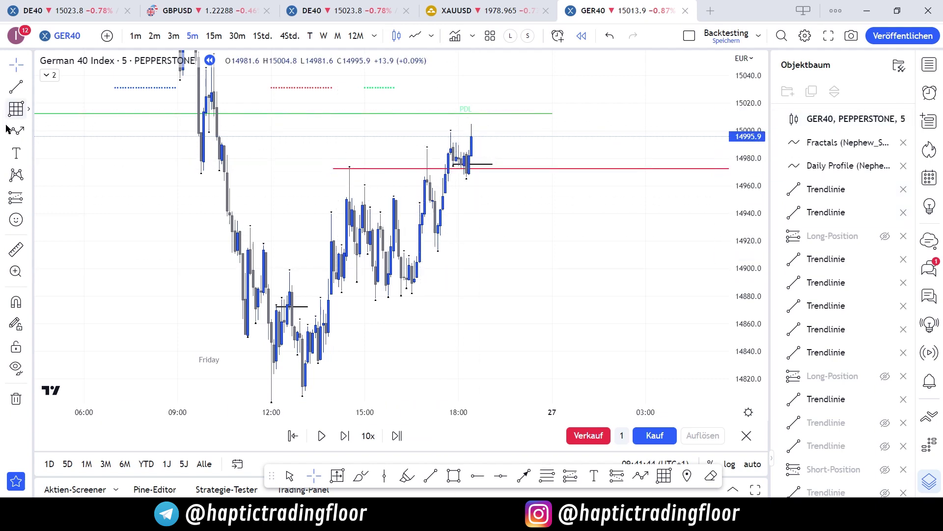
left_click(26, 198)
left_click(59, 219)
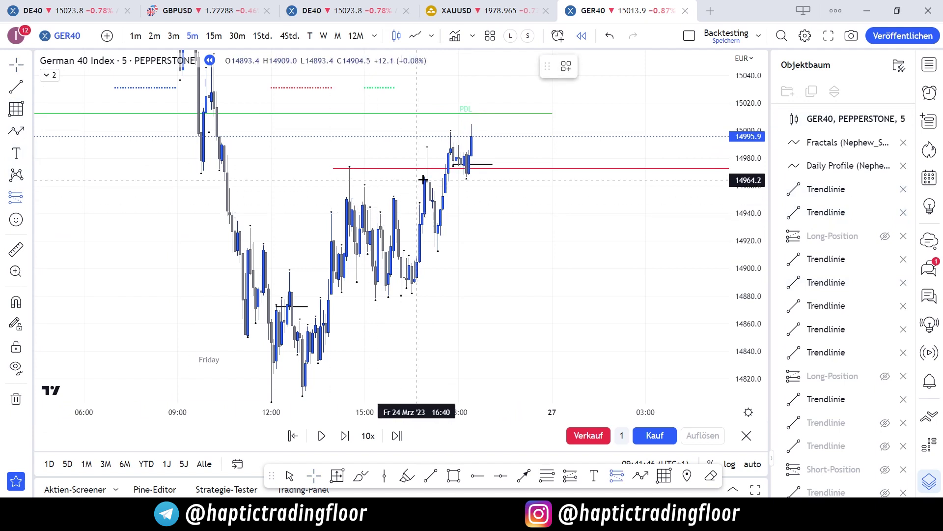
left_click(464, 173)
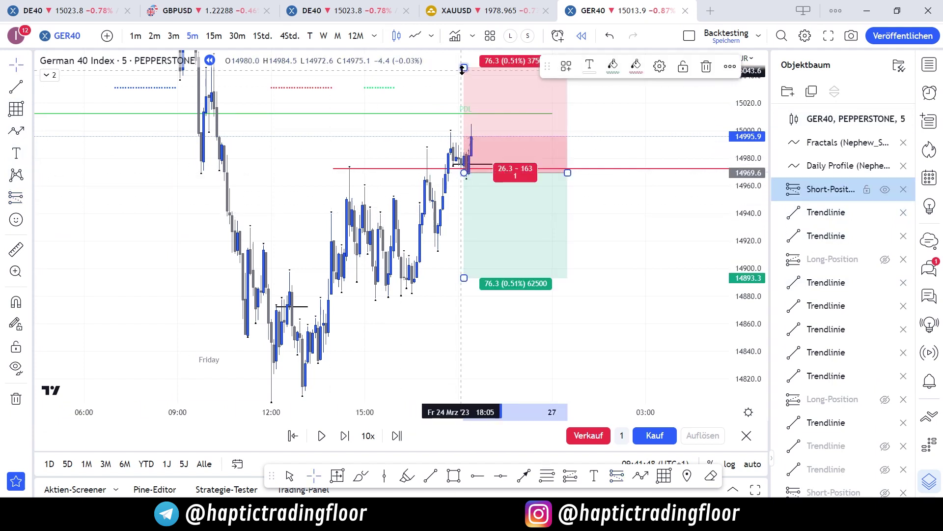
left_click_drag(463, 69, 428, 103)
left_click_drag(451, 242, 450, 365)
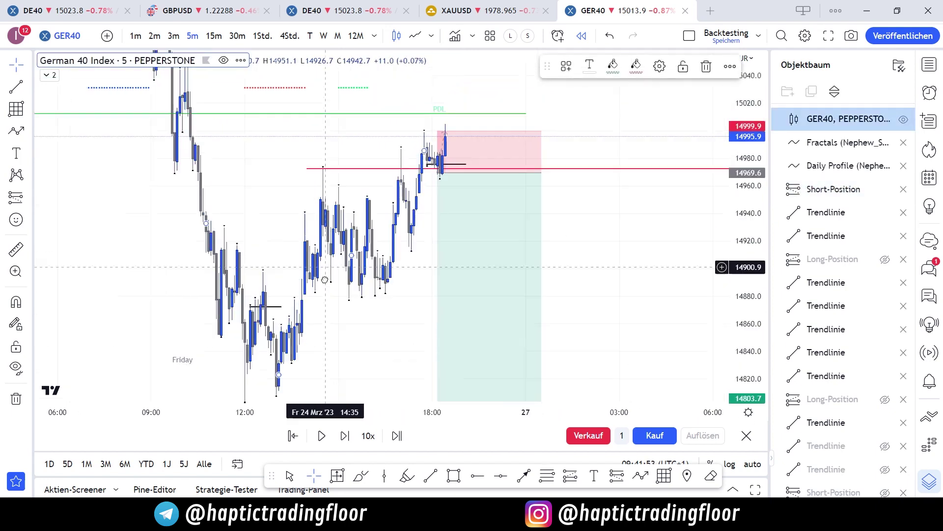
left_click_drag(540, 186, 456, 186)
left_click(516, 197)
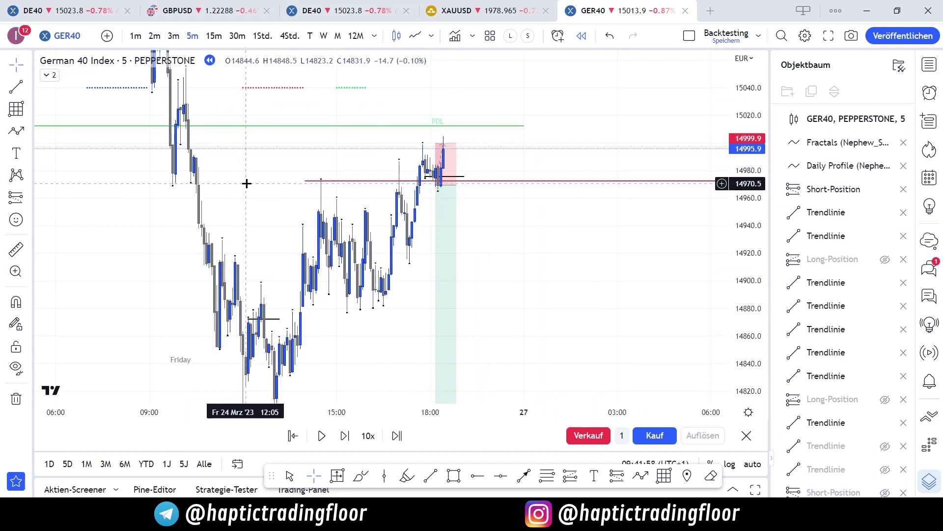
- Advance the replay to about 19:05 on 24 March and check the short position's outcome against its stop
key("shift+Right")
key("shift+Right")
key("shift+Right")
key("shift+Right")
key("shift+Right")
key("shift+Right")
key("shift+Right")
key("shift+Right")
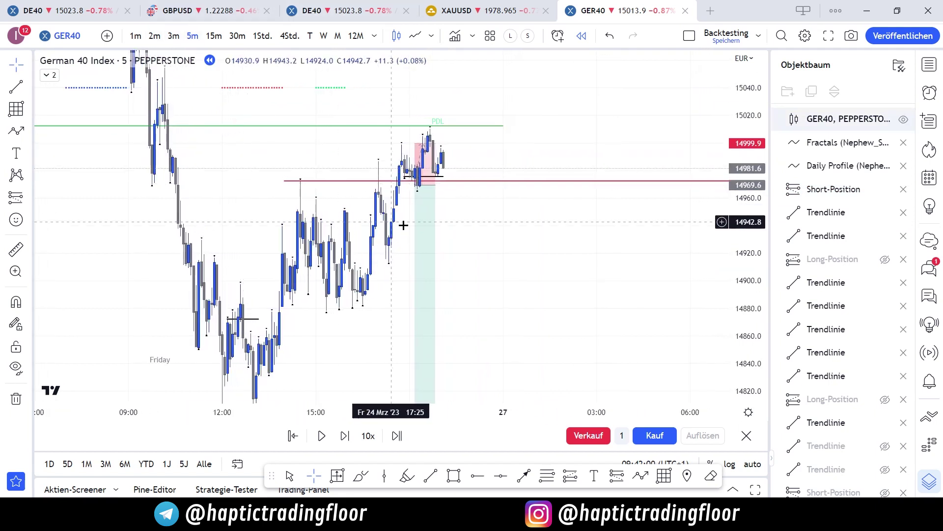
key("shift+Right")
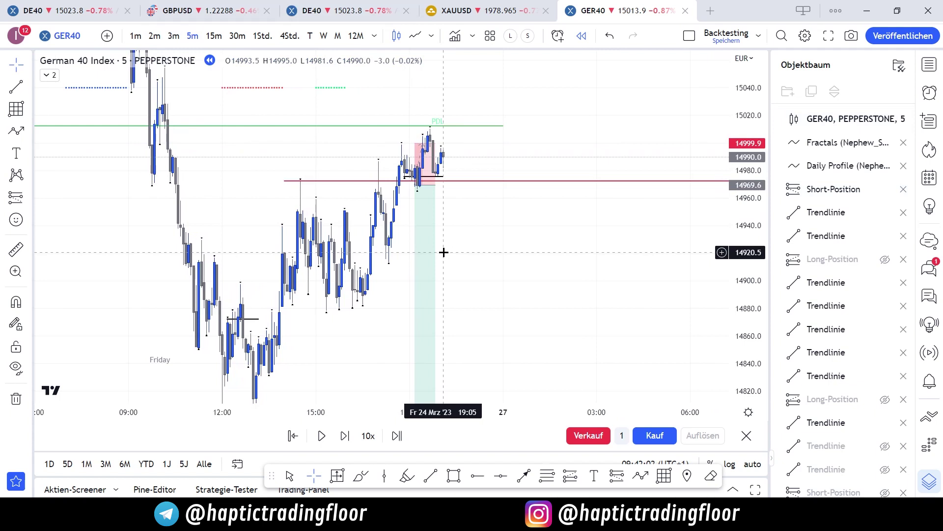
left_click(417, 262)
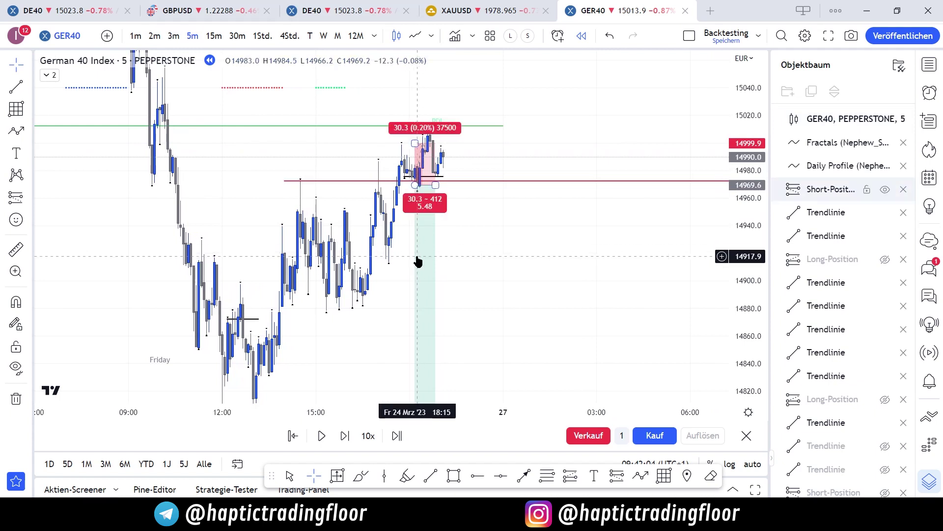
left_click(553, 275)
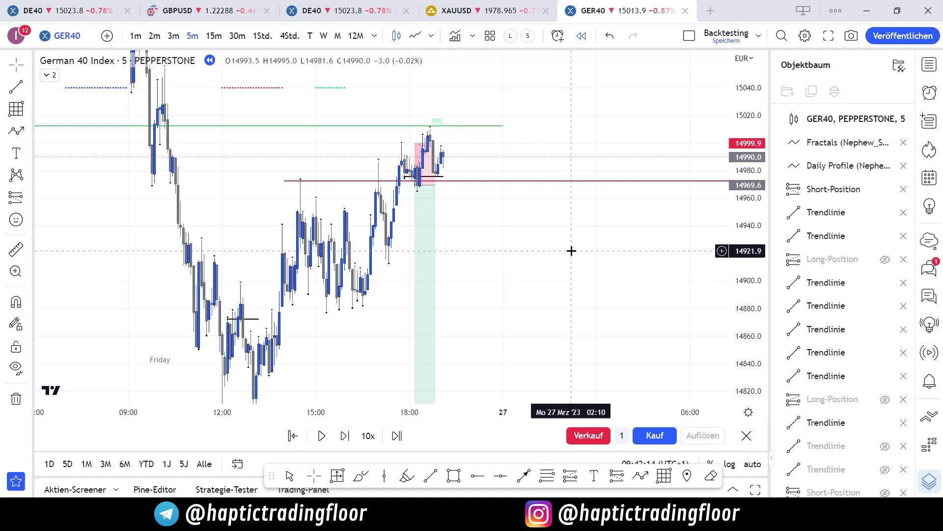
- Hide all remaining visible trendlines in the object tree and check the rest of the list for any left
left_click_drag(571, 251, 654, 259)
left_click_drag(739, 273, 739, 313)
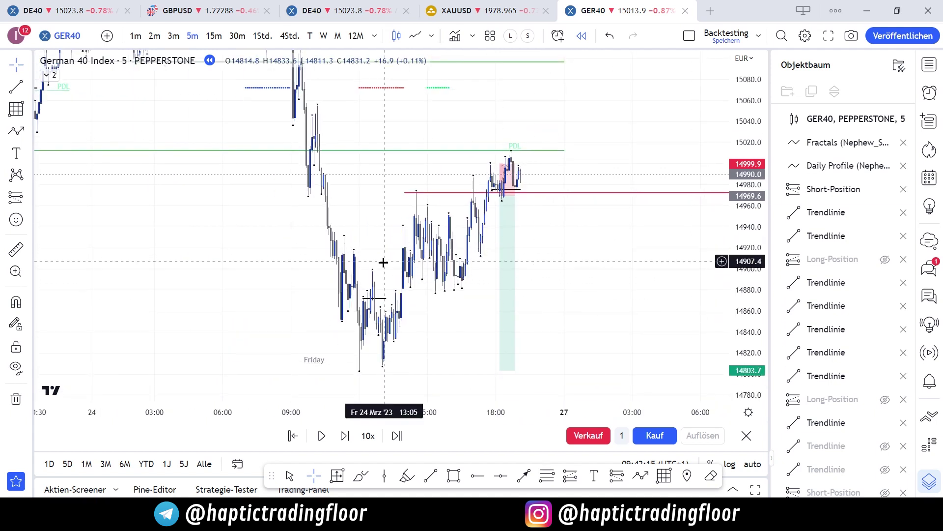
left_click(380, 298)
left_click(885, 283)
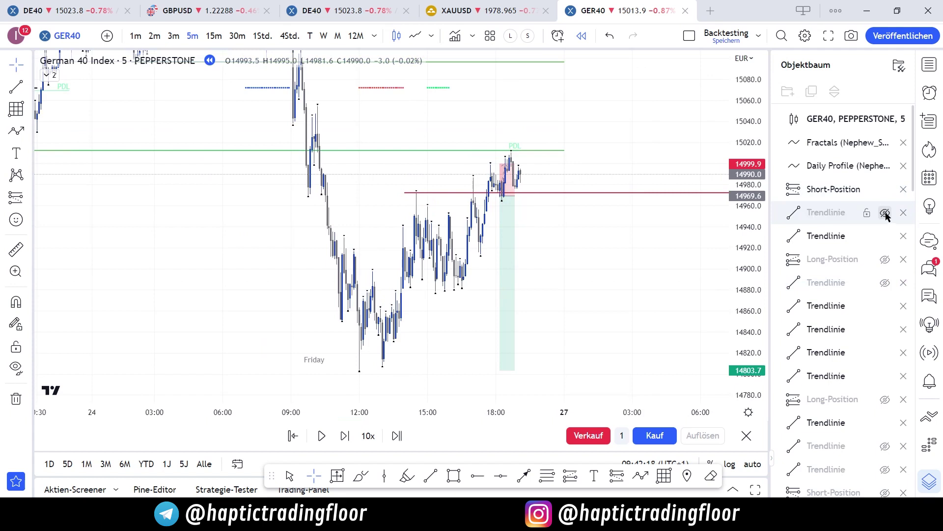
left_click(885, 236)
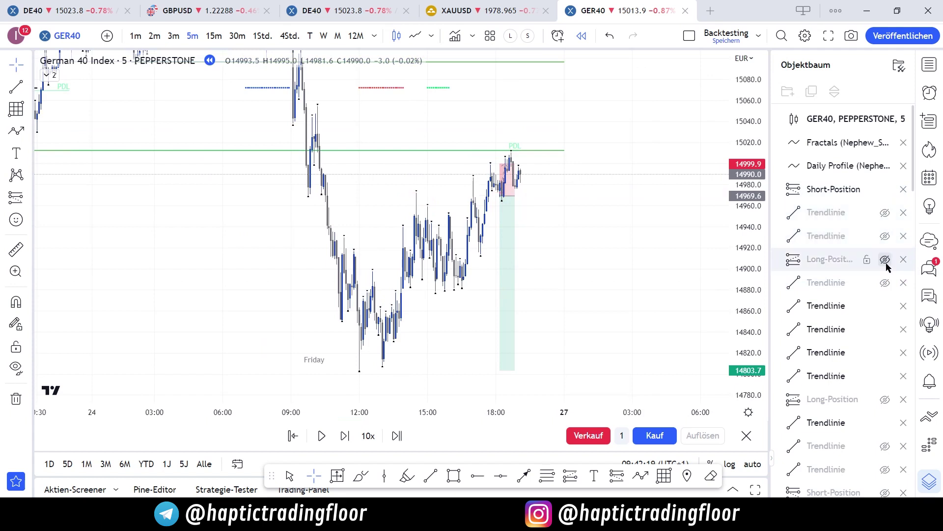
left_click(885, 306)
left_click(885, 329)
left_click(885, 352)
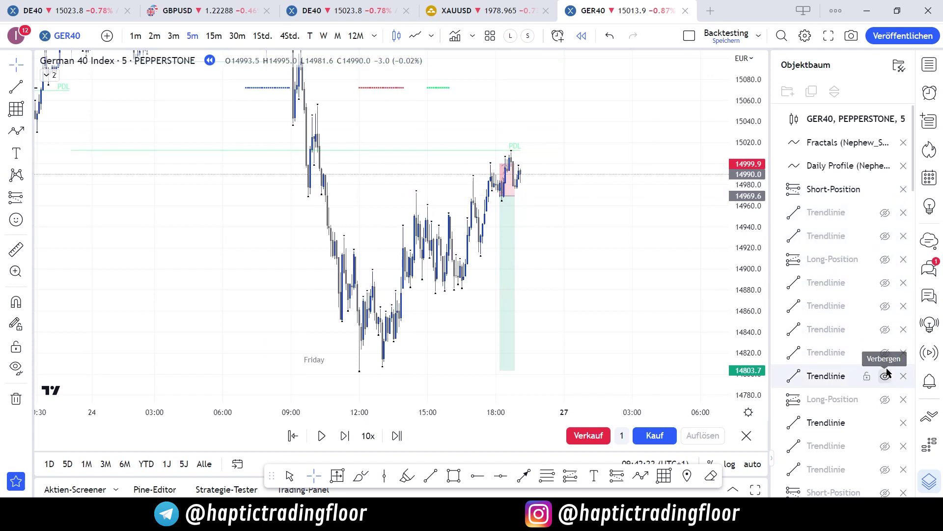
left_click(885, 376)
left_click(885, 423)
scroll(839, 325, "down", 2)
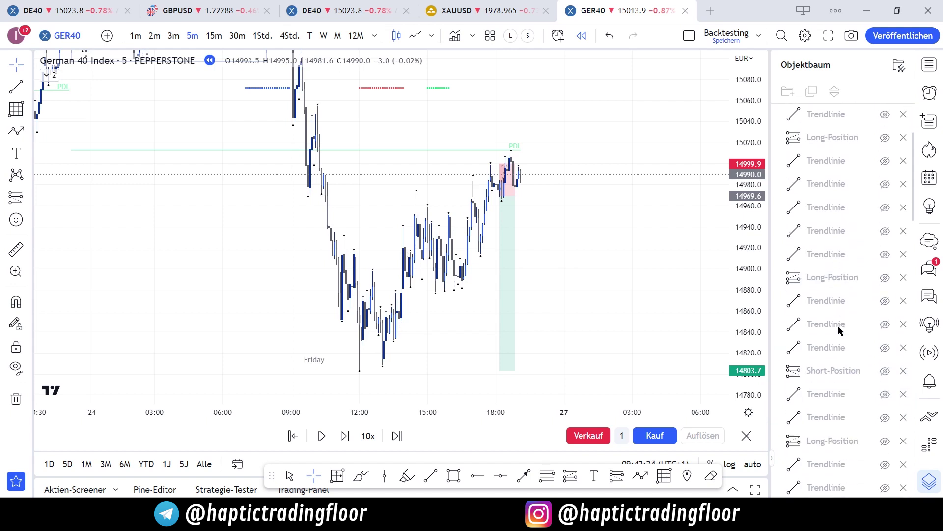
scroll(838, 325, "down", 3)
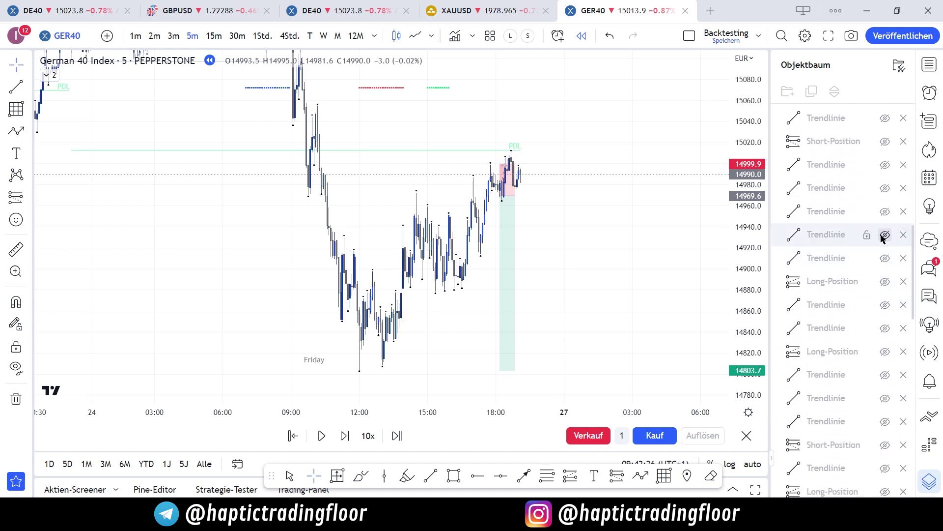
scroll(873, 241, "down", 3)
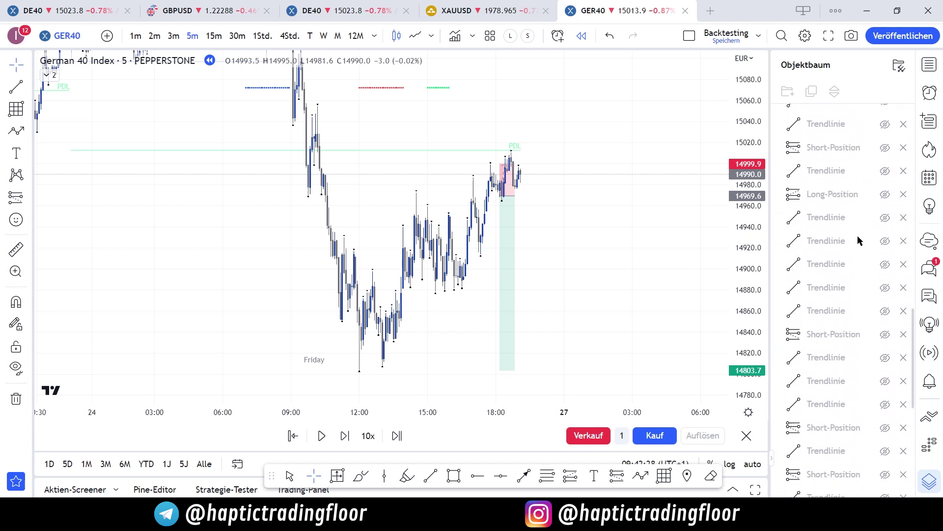
scroll(857, 240, "up", 10)
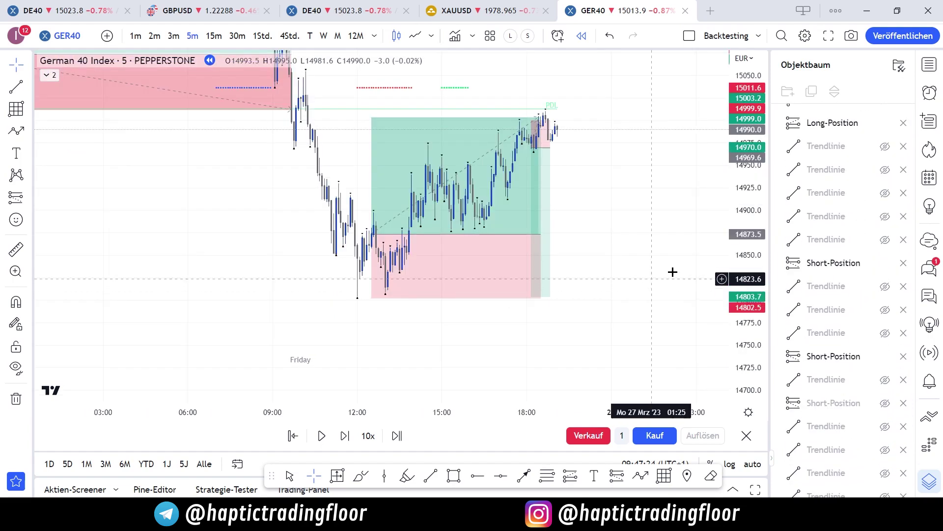
- Switch to the trade journal in Google Sheets and review the entries for 20–24 March
left_click_drag(0, 101, 236, 1)
scroll(159, 295, "down", 2)
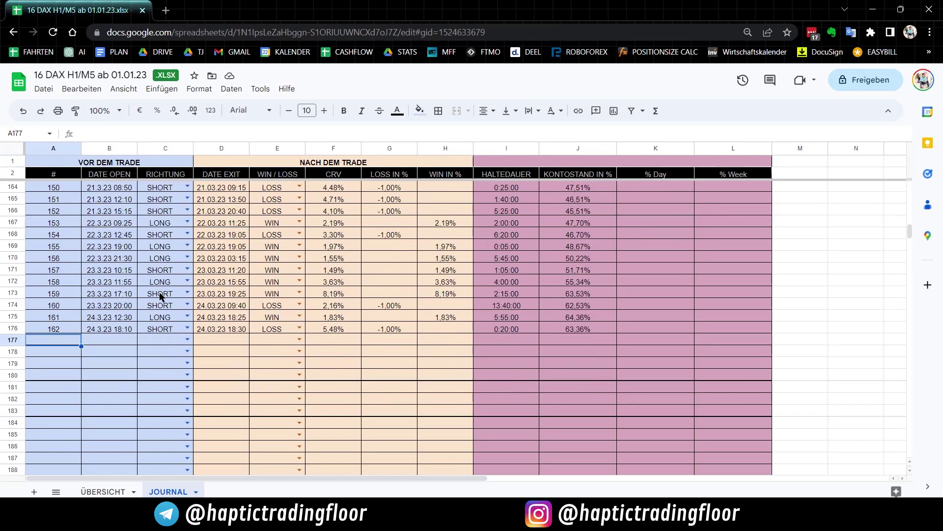
scroll(151, 300, "up", 1)
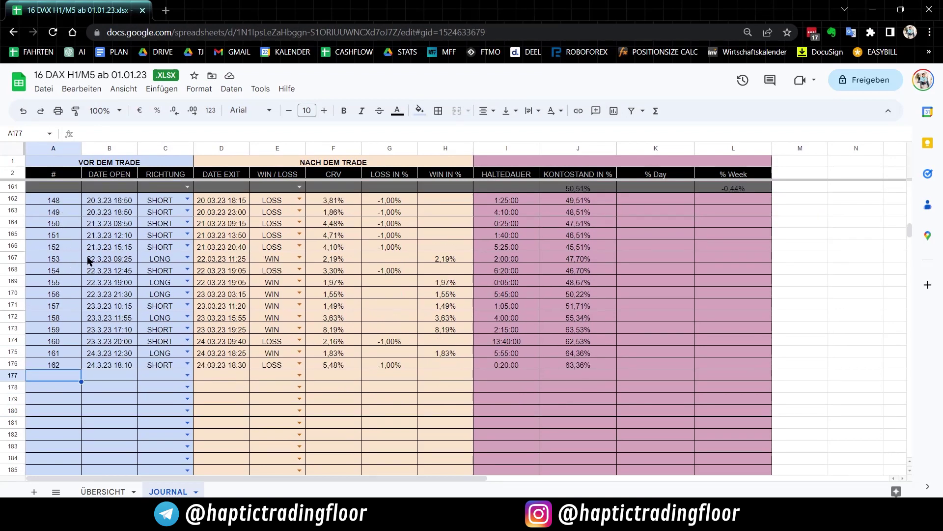
scroll(318, 343, "up", 1)
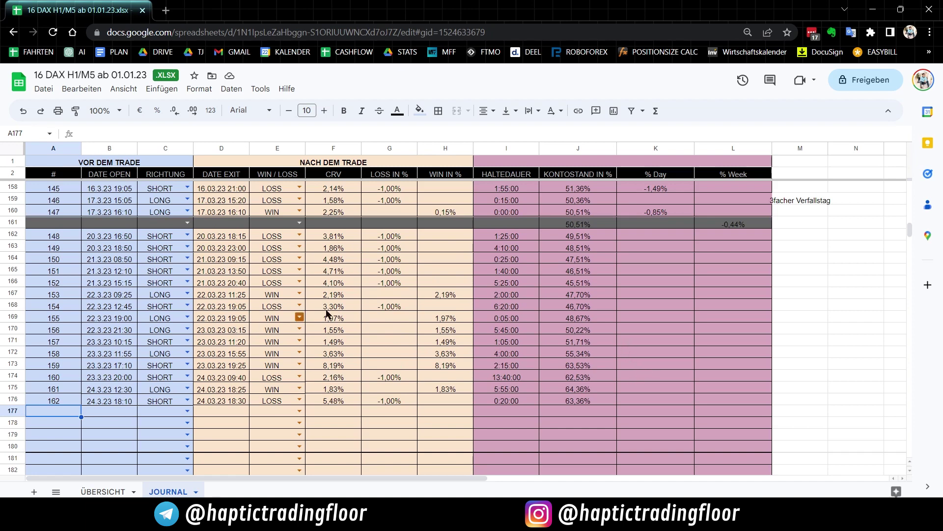
- Total the combined results of trades 148–155, the losses of trades 148–154 and the wins of trades 155–159
left_click_drag(384, 238, 430, 316)
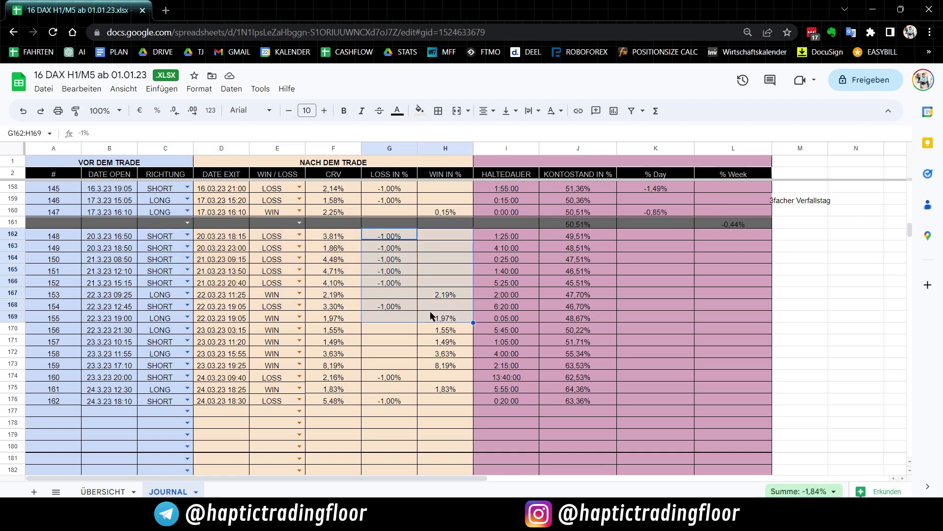
scroll(431, 316, "down", 1)
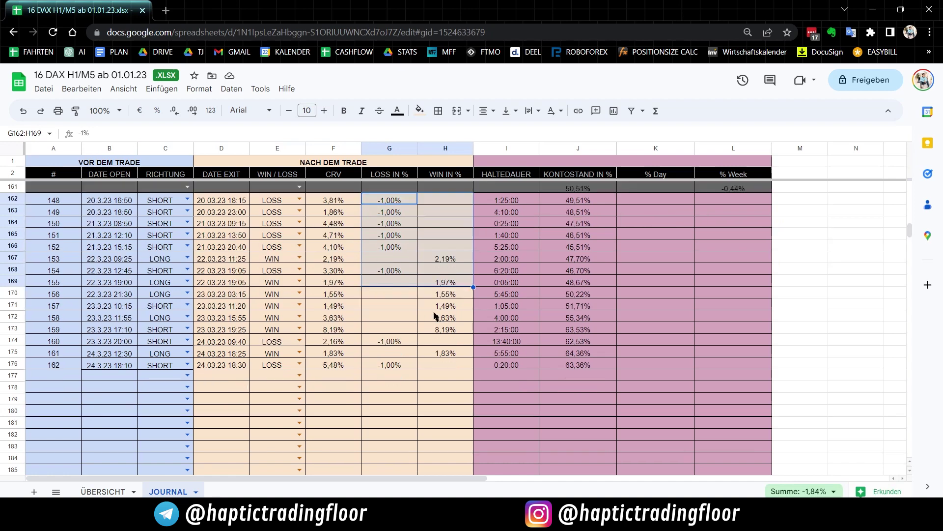
scroll(433, 316, "up", 1)
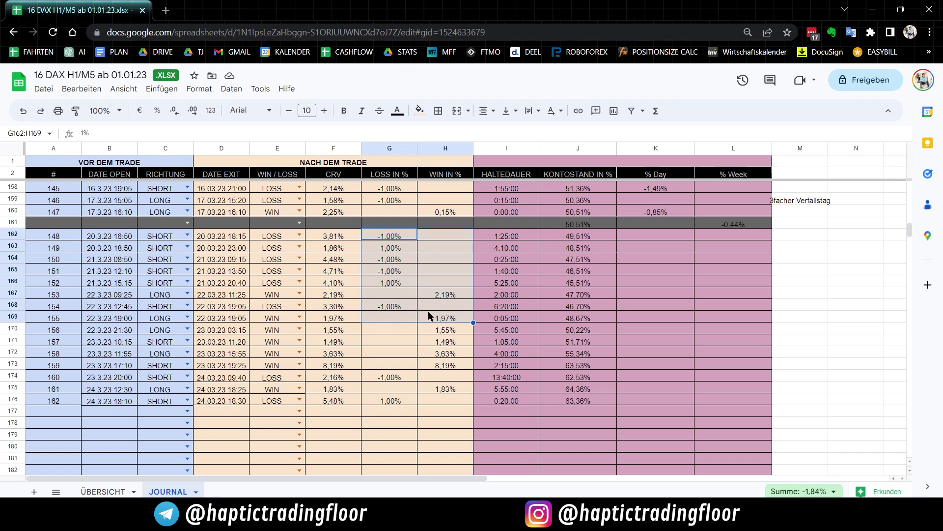
left_click(397, 309)
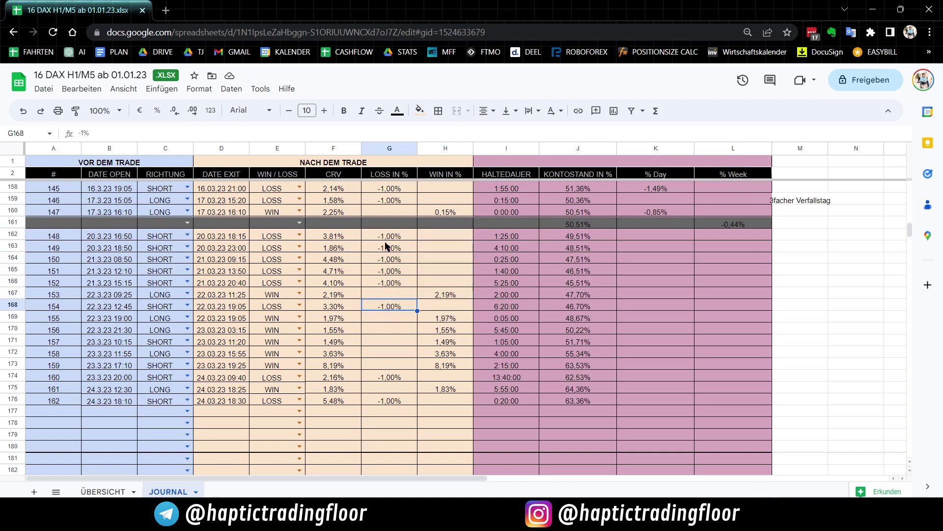
left_click_drag(386, 237, 386, 299)
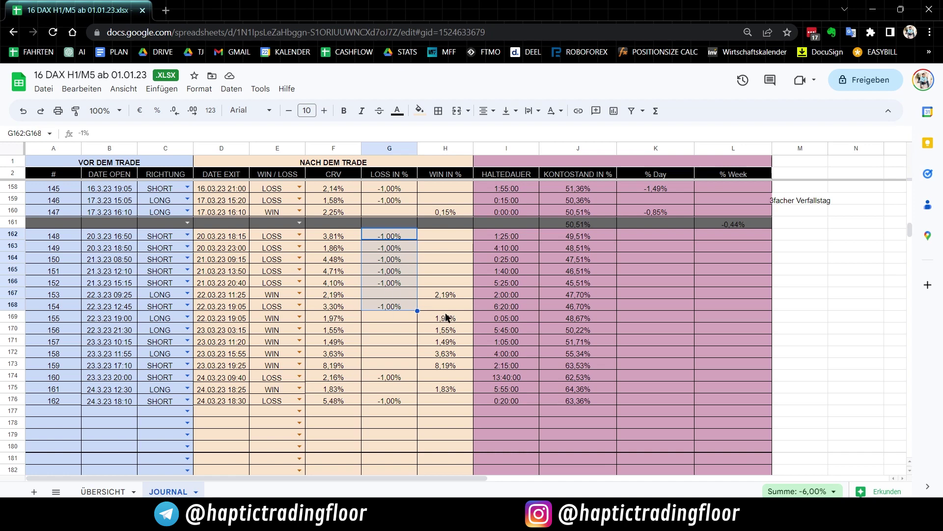
left_click_drag(448, 318, 463, 372)
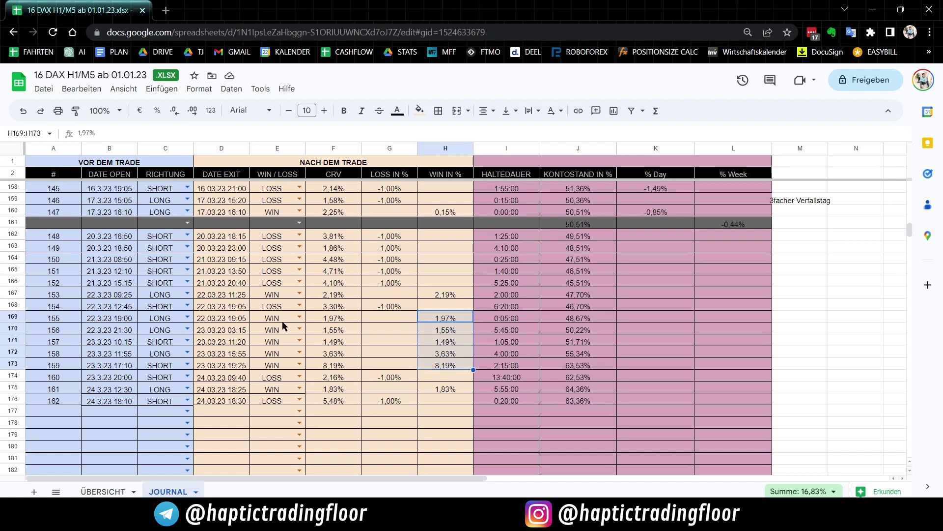
- Check the overall profit and hit rate on the ÜBERSICHT sheet and return to the JOURNAL sheet
left_click(103, 490)
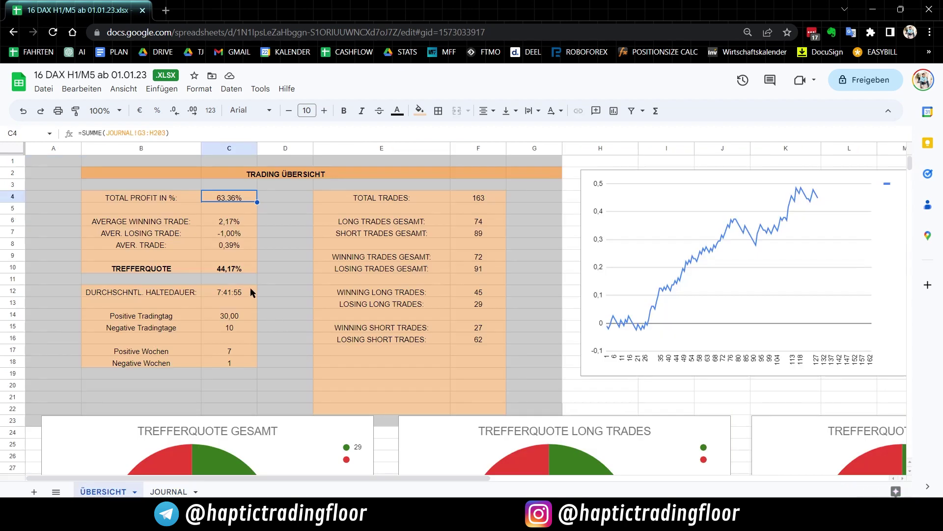
left_click(240, 272)
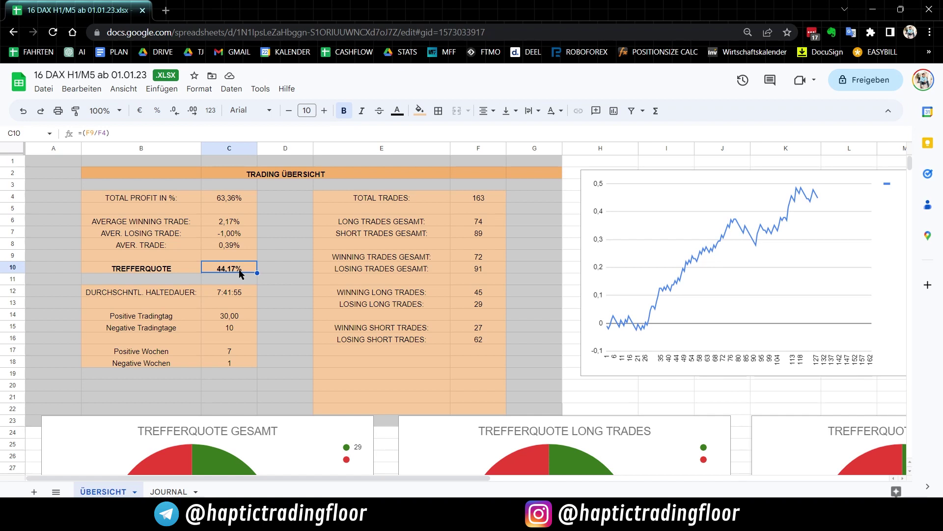
left_click(164, 492)
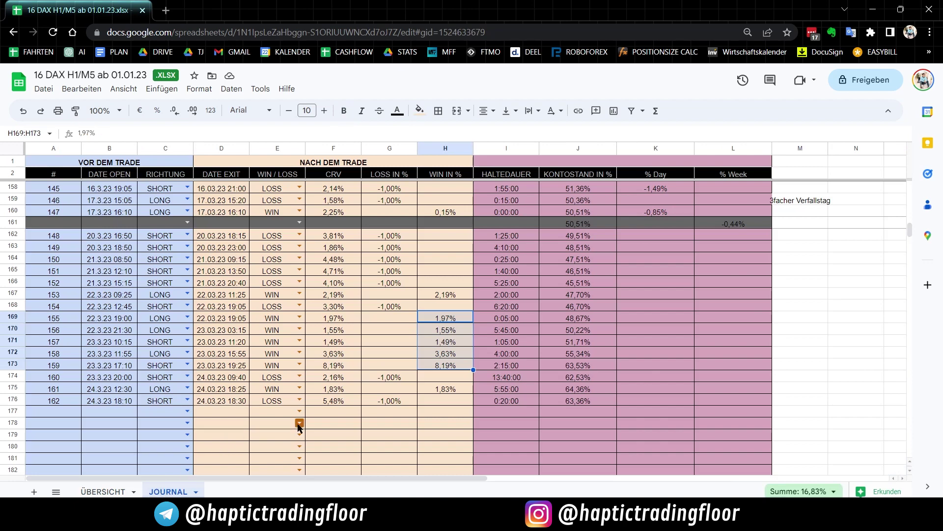
- Extend the KONTOSTAND IN % formula down to row 177, using the week separator in row 161 as reference
left_click(579, 225)
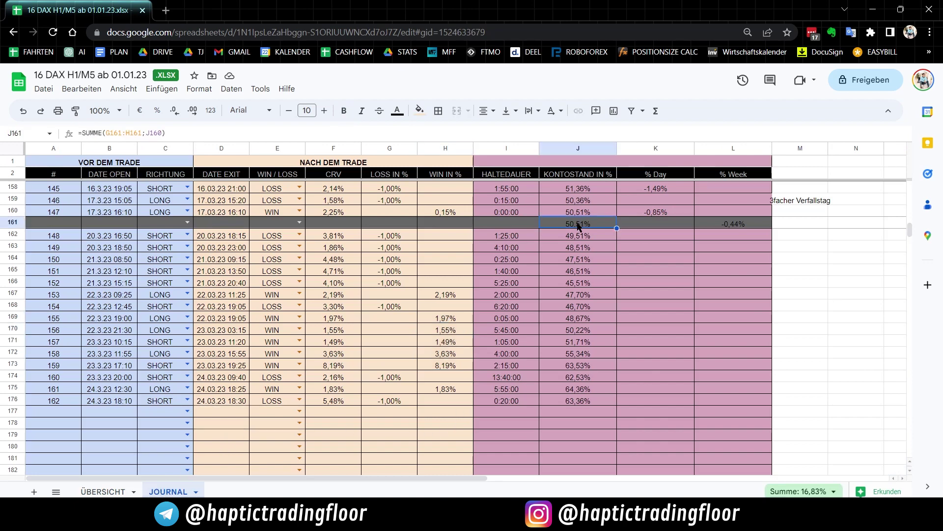
scroll(693, 307, "down", 1)
scroll(708, 311, "up", 1)
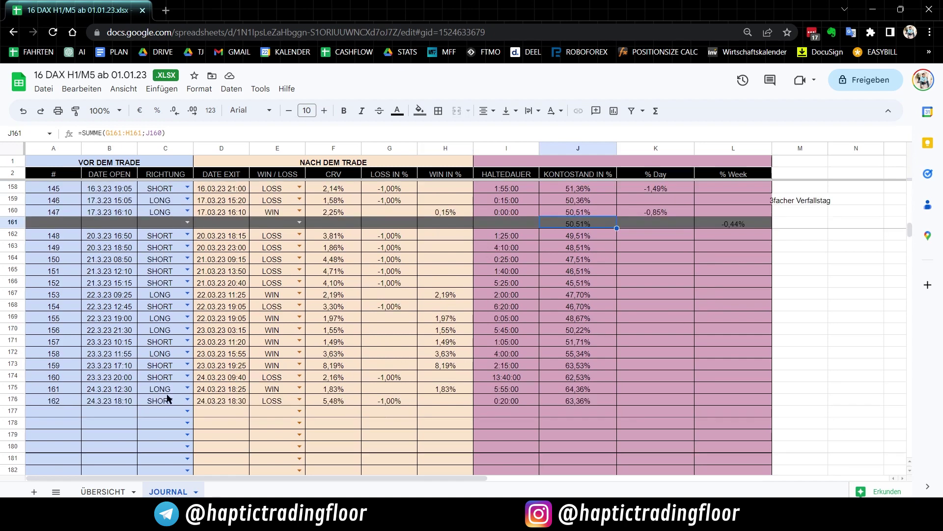
left_click(69, 411)
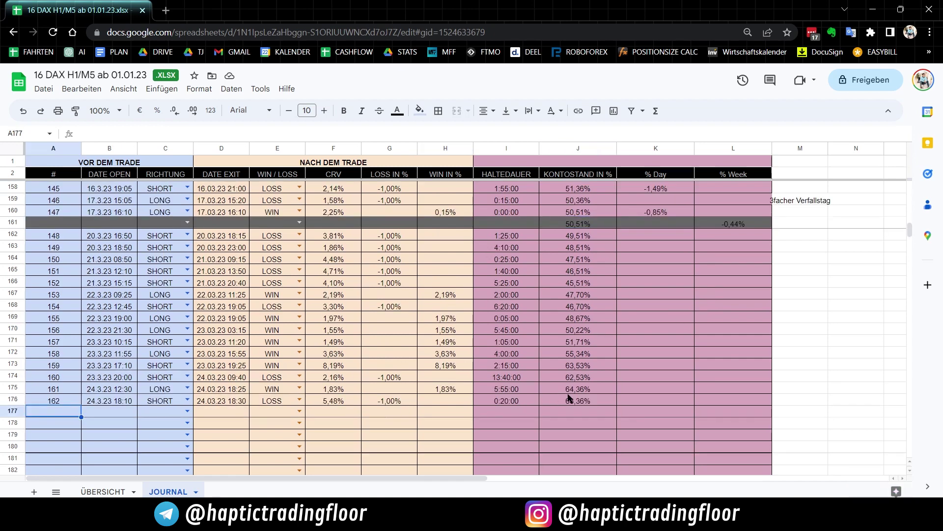
left_click_drag(569, 397, 616, 416)
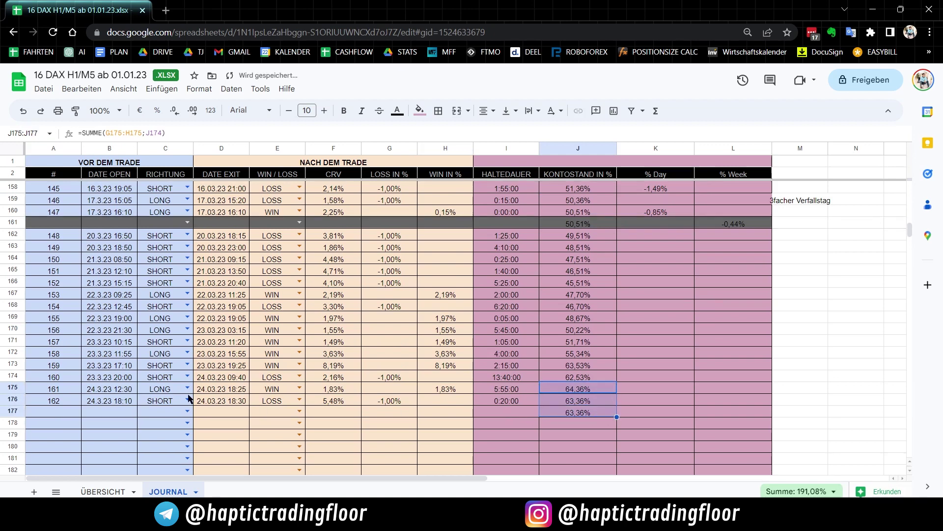
- Fill row 177 from column A to L with the same dark grey as the week separator in row 161
left_click_drag(59, 412, 221, 411)
left_click_drag(452, 417, 732, 415)
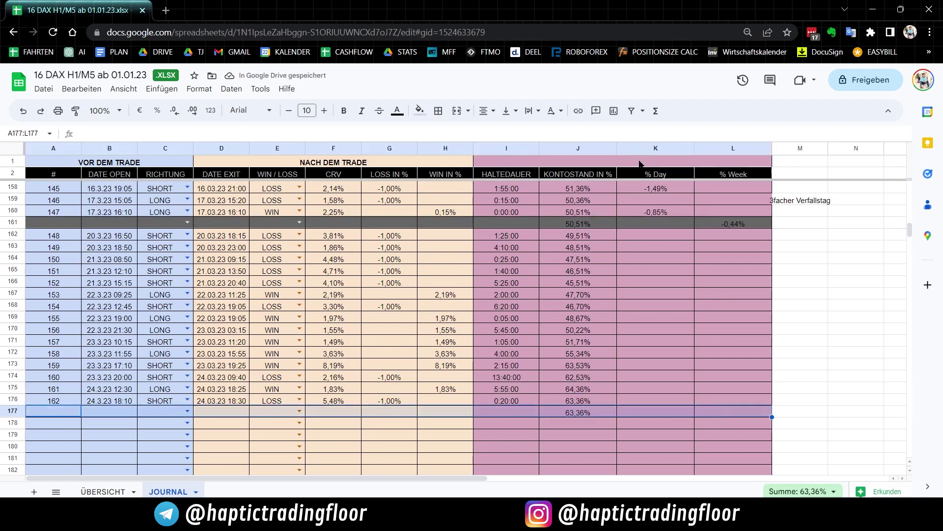
left_click(420, 110)
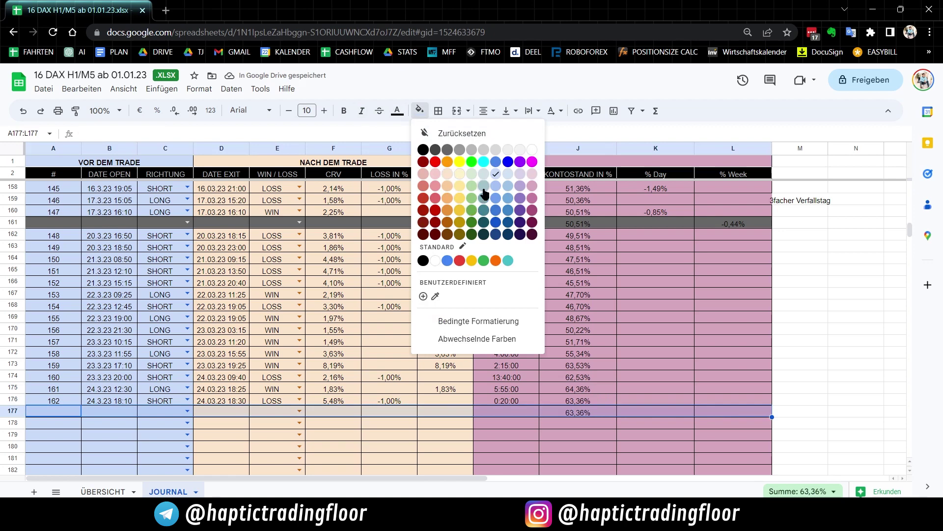
left_click(448, 150)
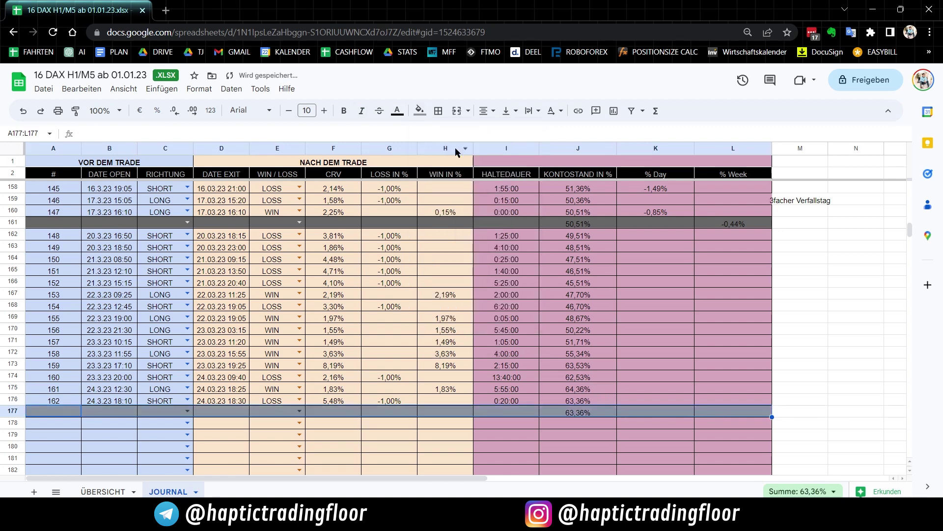
left_click(419, 110)
left_click(443, 149)
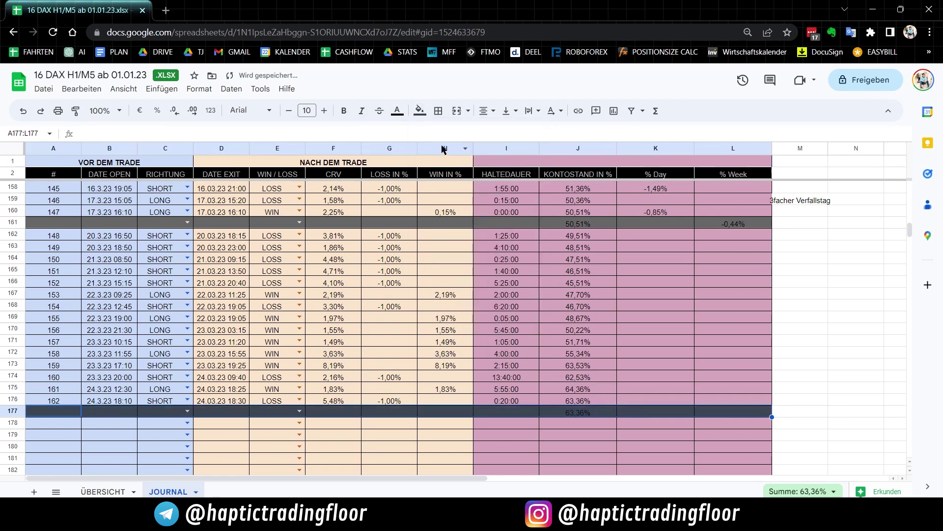
left_click(419, 112)
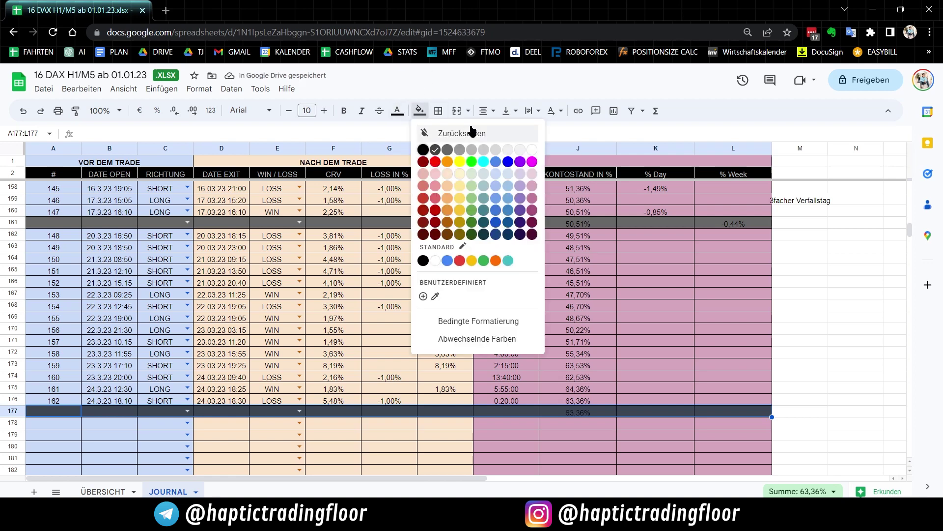
left_click(458, 148)
scroll(610, 295, "down", 1)
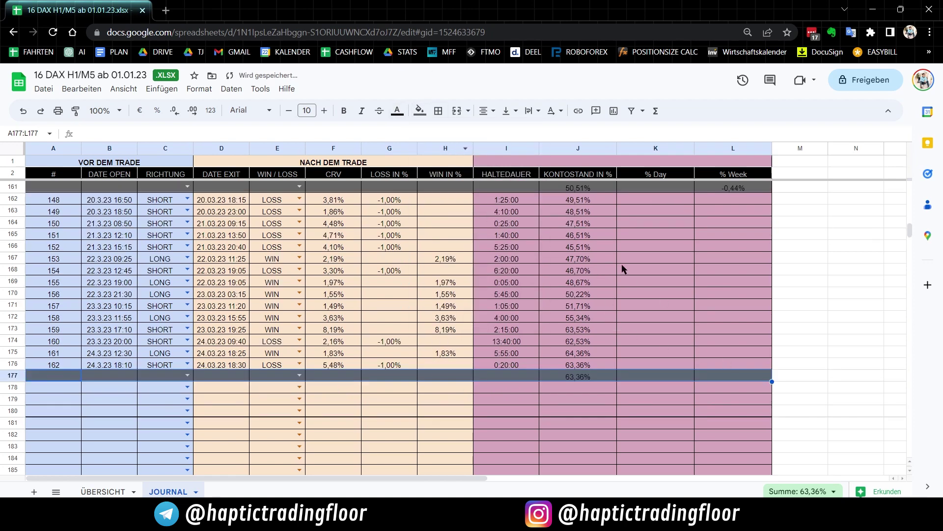
scroll(342, 301, "up", 3)
scroll(374, 290, "down", 2)
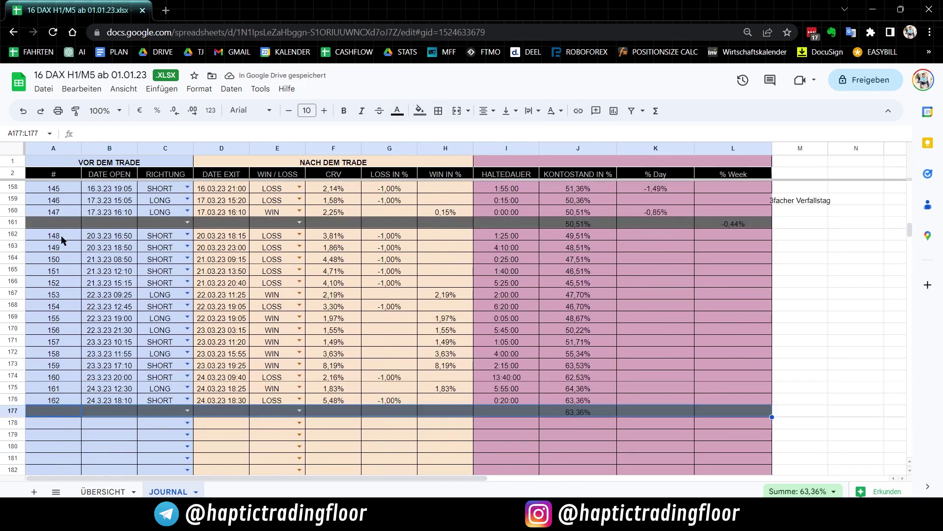
- Enter the % Day totals for 20–24 March, using =SUMME(G174:H176) in K176 for the last day
left_click_drag(62, 239, 656, 246)
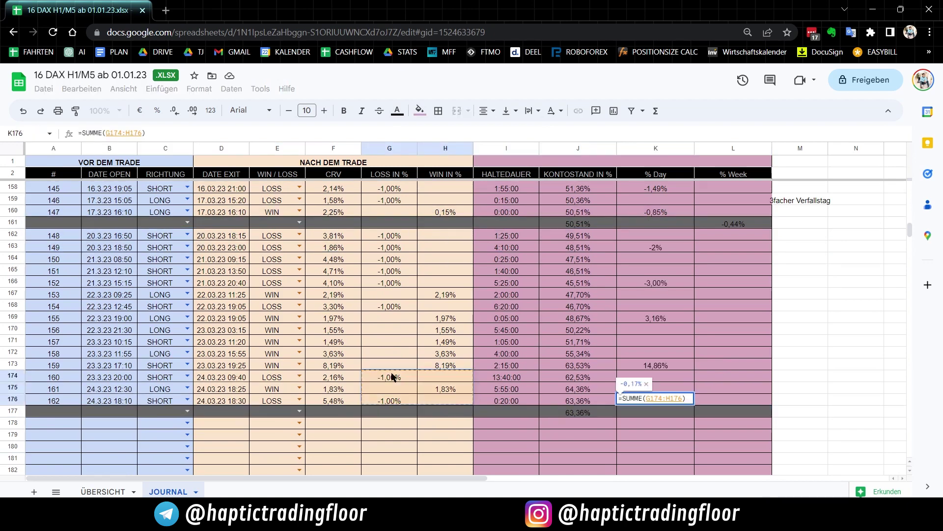
key("Return")
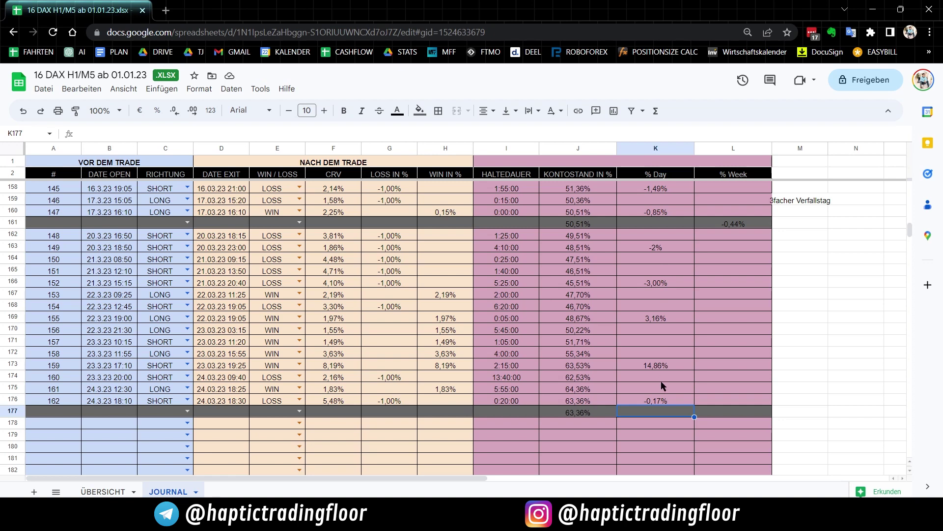
left_click(662, 367)
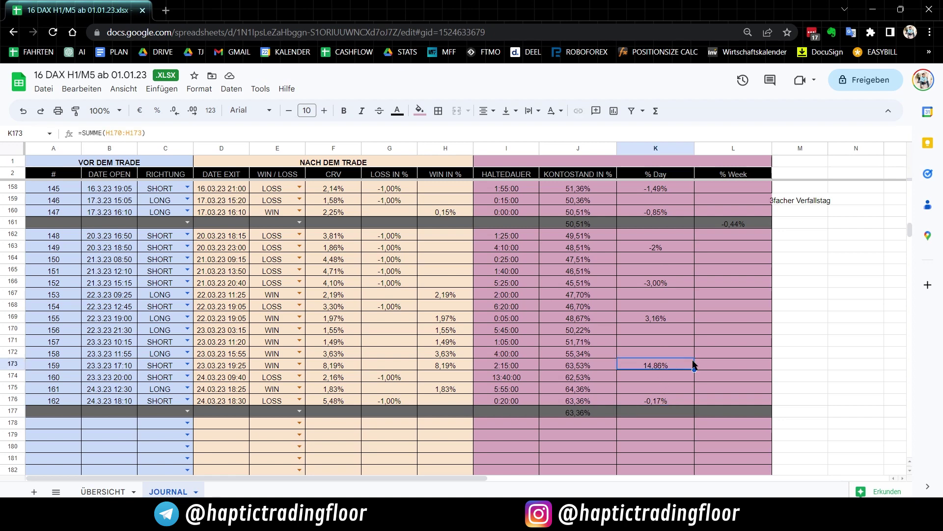
- Add the weekly total in the % Week column of row 177 with =SUMME(K162:K176)
left_click(738, 415)
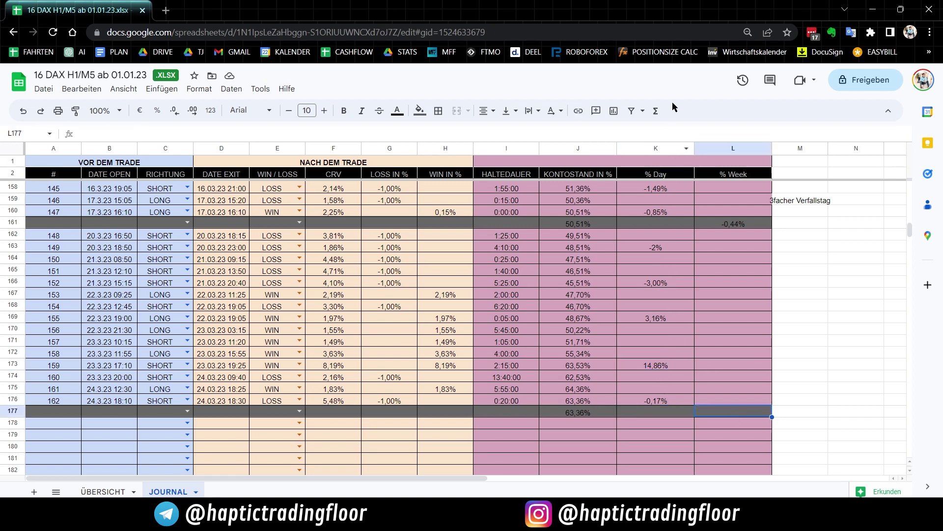
left_click(657, 111)
left_click(665, 131)
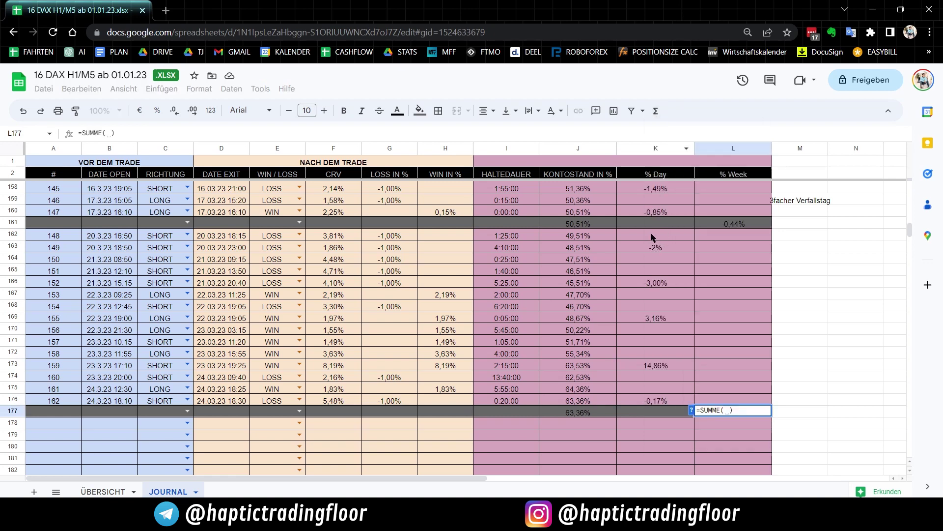
left_click_drag(652, 238, 646, 404)
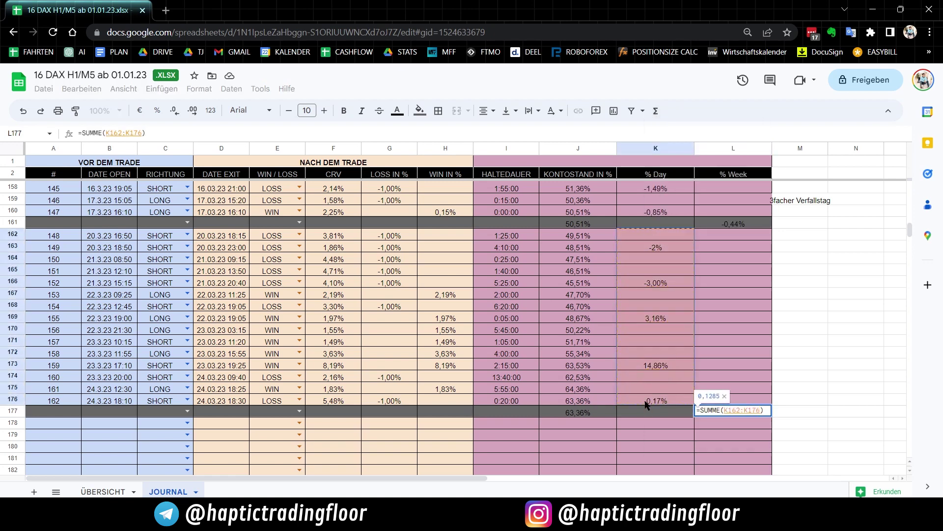
key("Return")
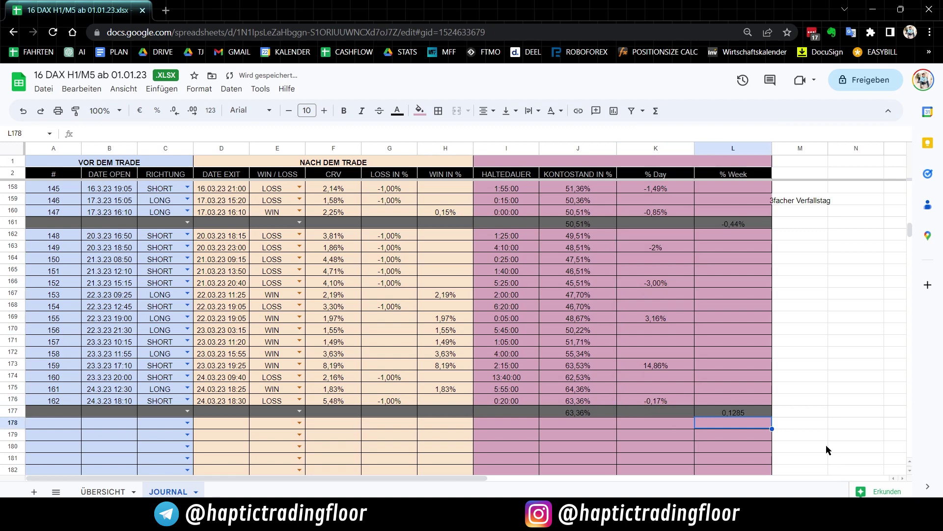
- Format the weekly total in L177 as a percentage (Prozent)
left_click(750, 415)
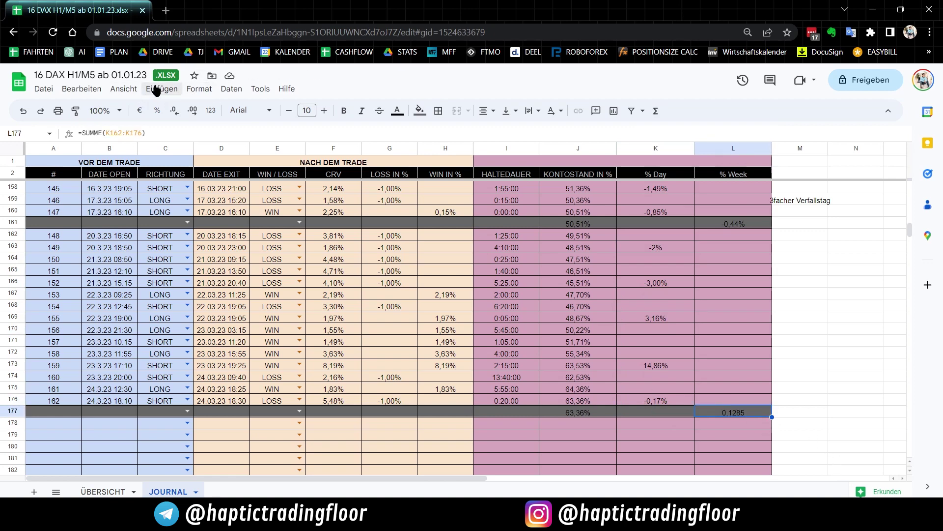
left_click(198, 89)
mouse_move(220, 136)
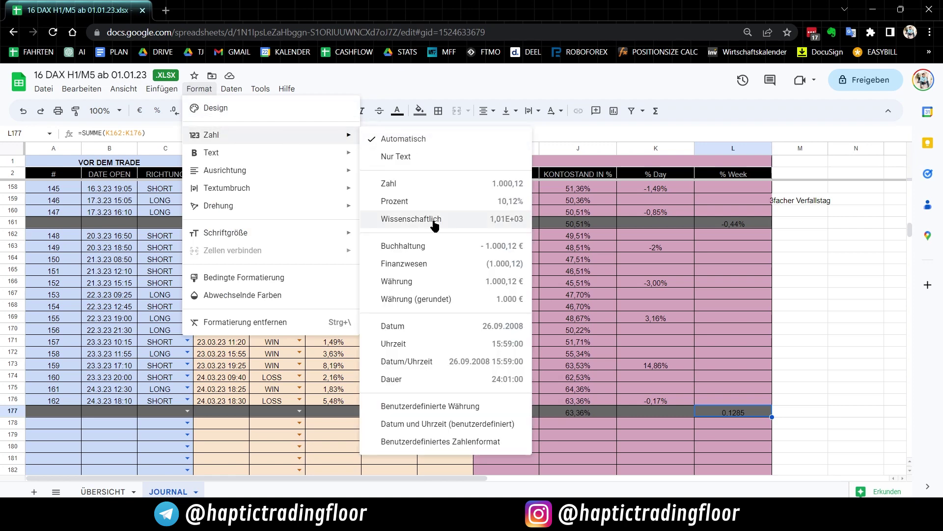
left_click(420, 201)
left_click(788, 334)
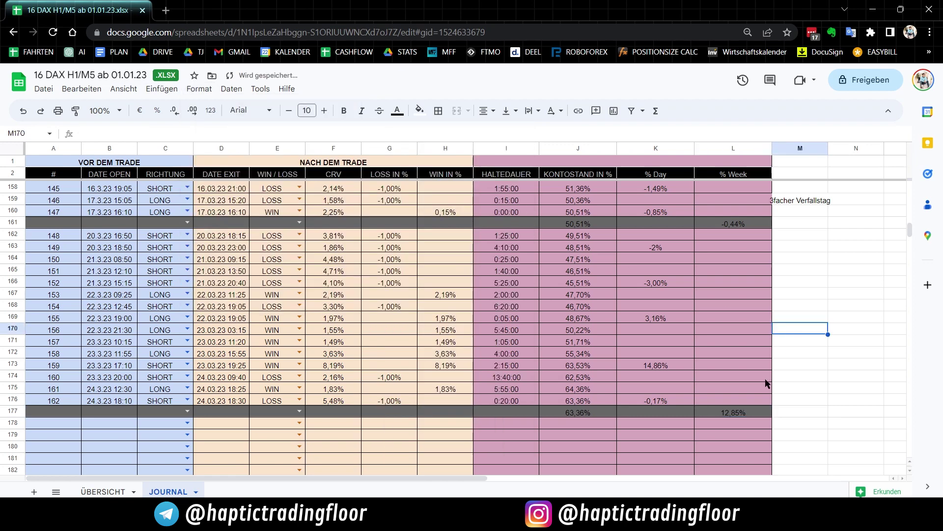
- Compare the 20–24 March results with the preceding week's trades 135–147 and earlier journal entries
scroll(759, 381, "down", 1)
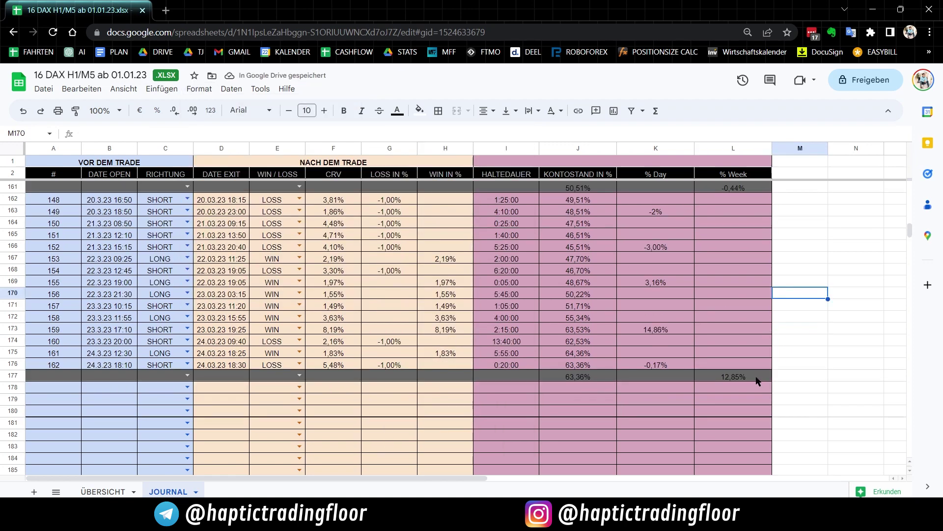
scroll(614, 373, "up", 4)
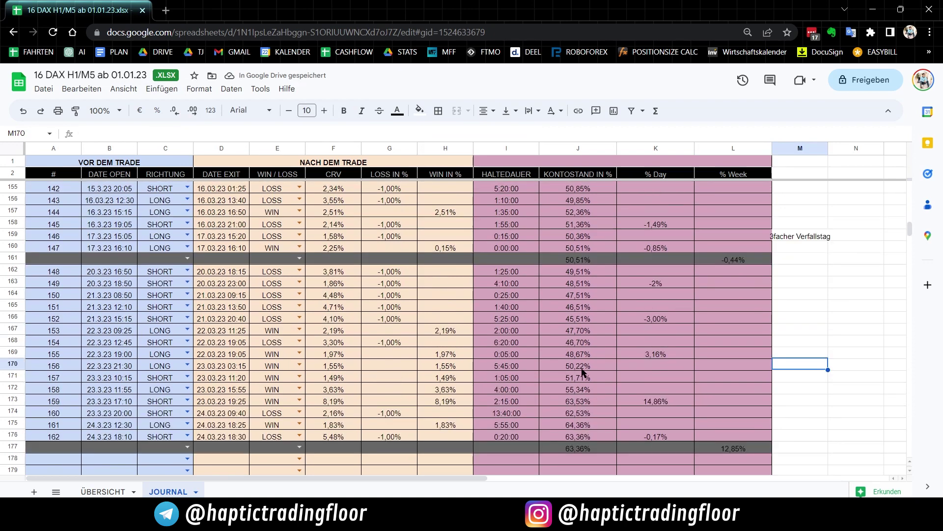
scroll(641, 334, "up", 1)
left_click_drag(662, 356, 51, 211)
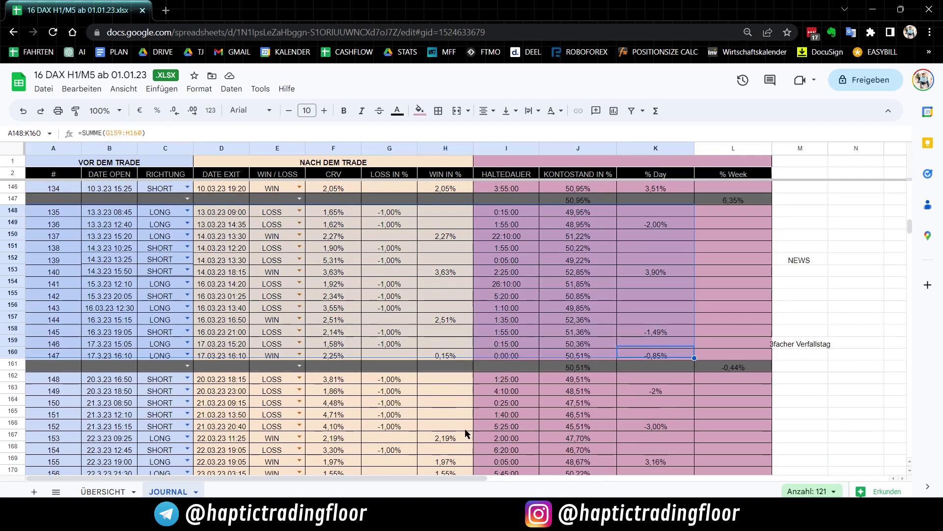
scroll(497, 295, "up", 6)
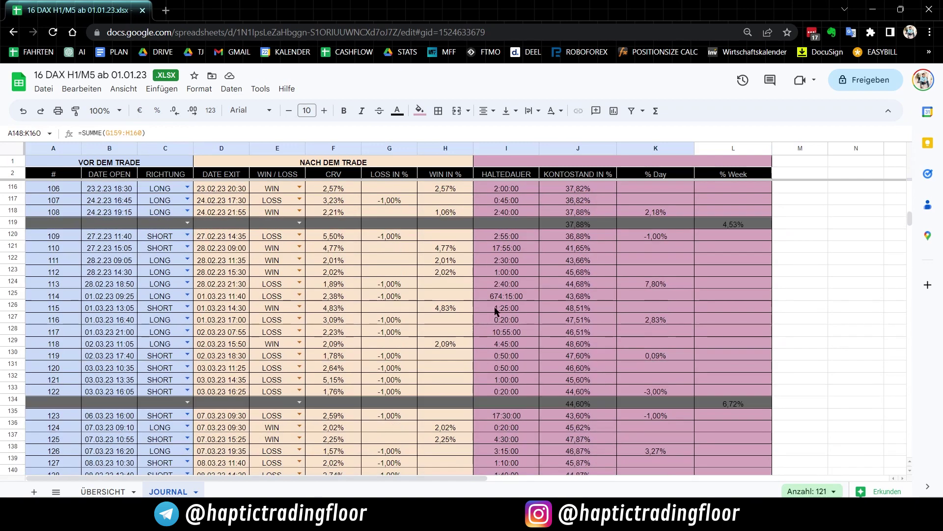
scroll(497, 296, "down", 6)
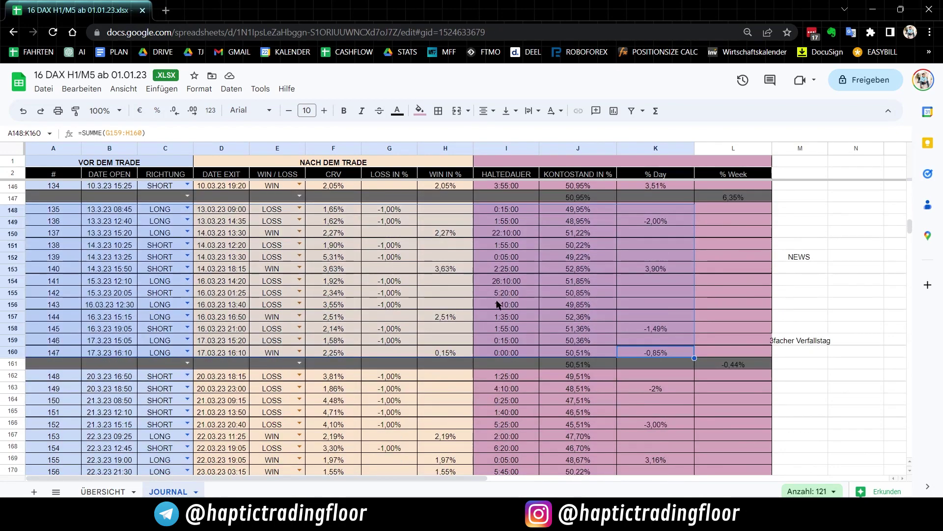
scroll(498, 304, "down", 1)
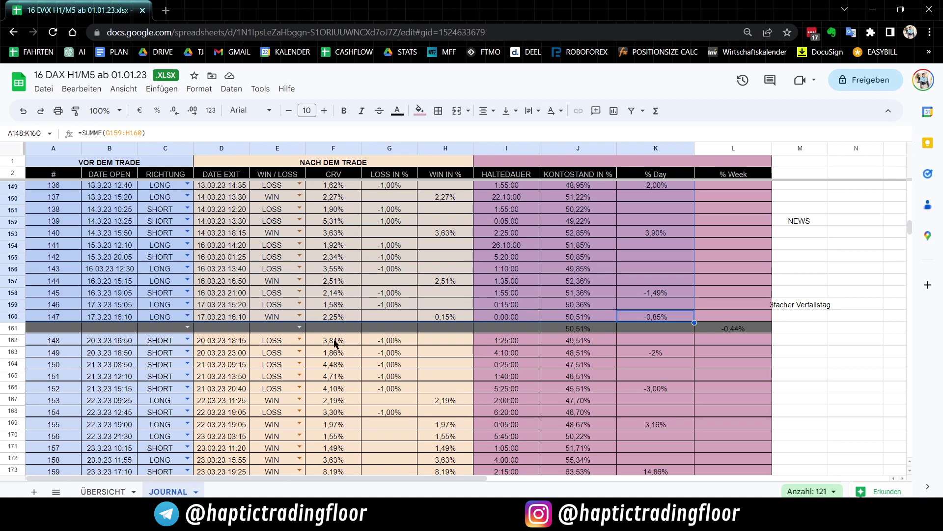
scroll(460, 369, "down", 2)
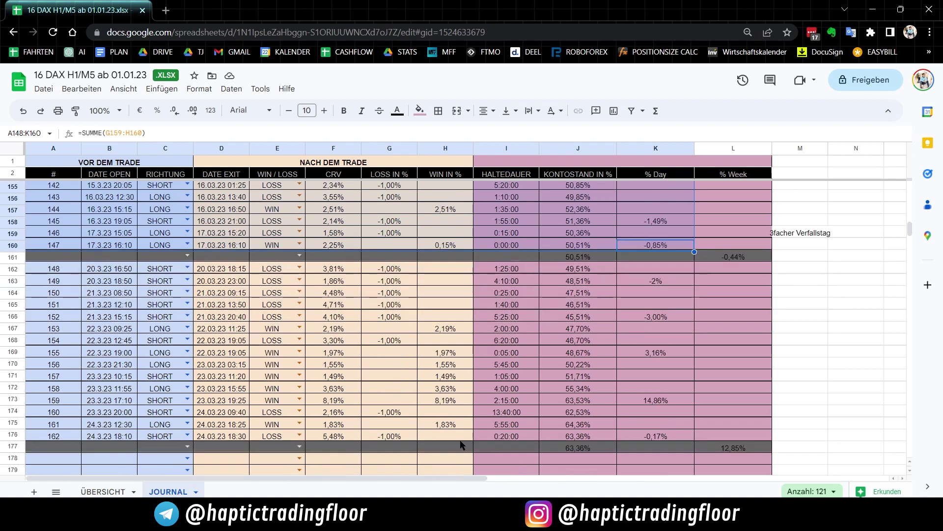
scroll(429, 384, "up", 2)
scroll(429, 385, "up", 10)
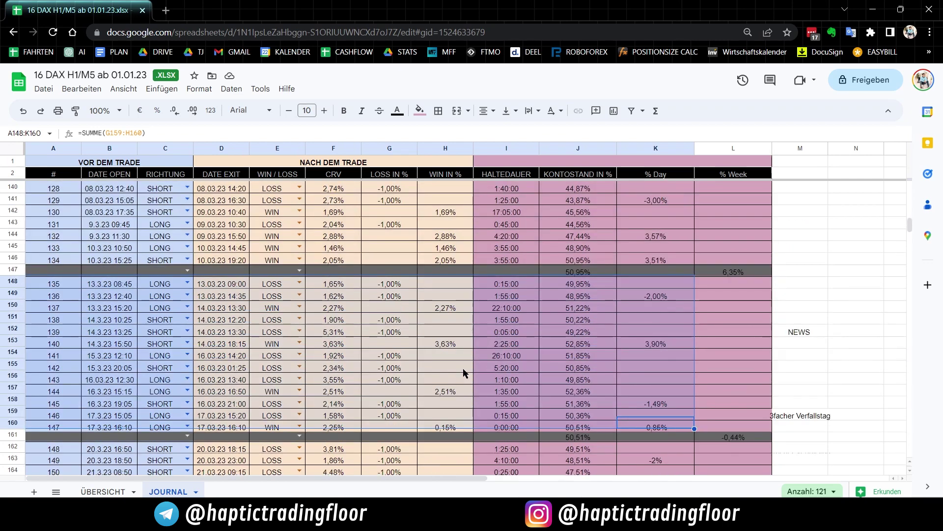
scroll(367, 258, "down", 10)
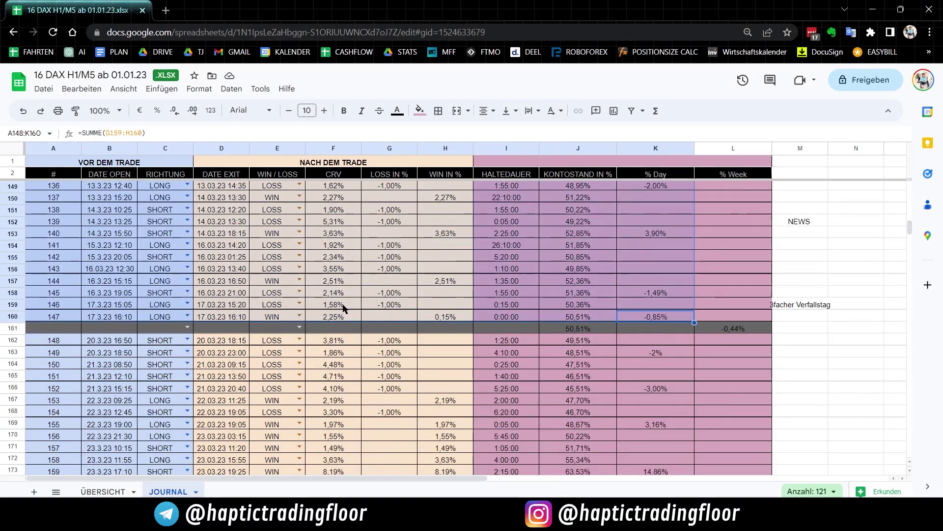
scroll(200, 325, "down", 2)
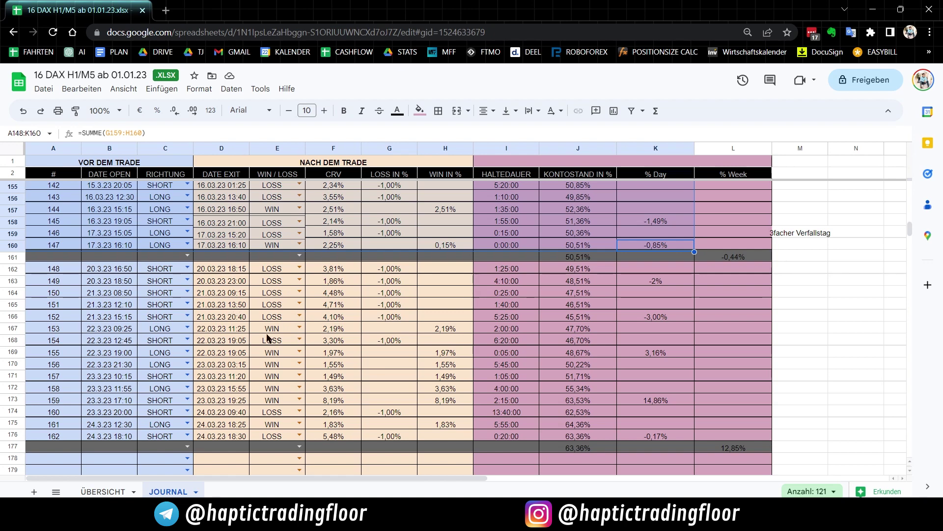
- Review the 20–24 March trades, especially trade 159's day result, and compare the weekly total with the % Week results back to February
left_click_drag(726, 448, 162, 285)
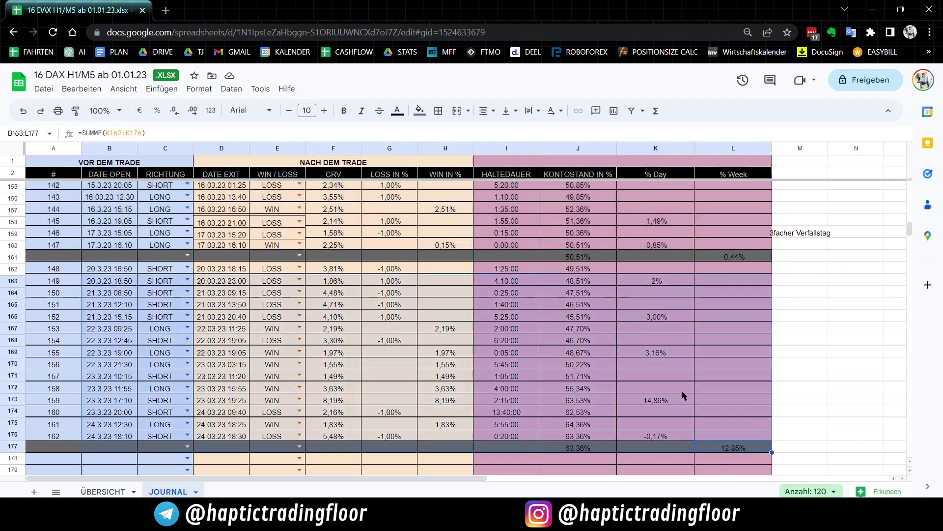
left_click(740, 448)
scroll(743, 447, "down", 1)
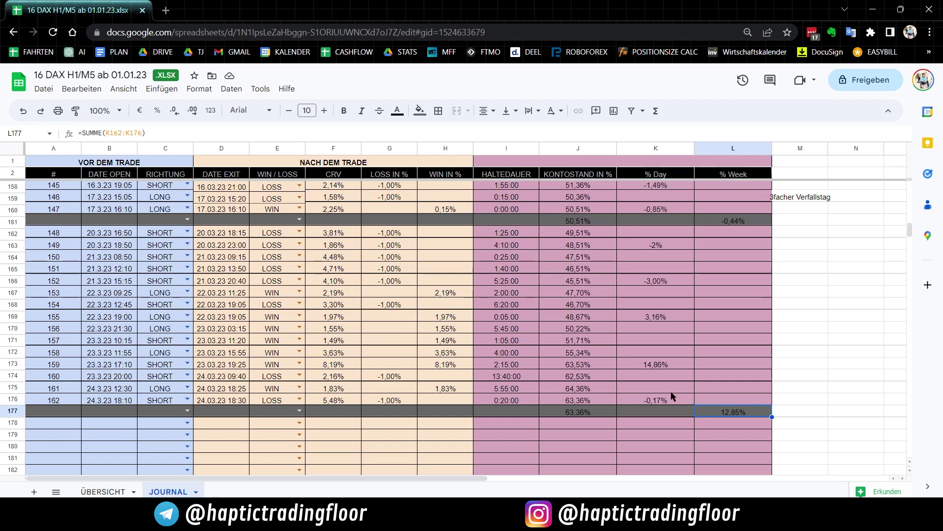
left_click_drag(664, 366, 73, 366)
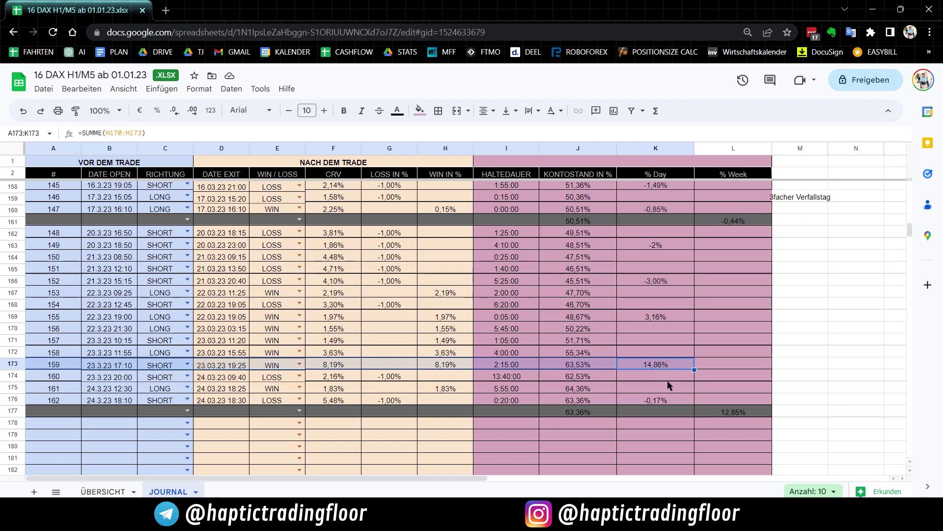
left_click(735, 407)
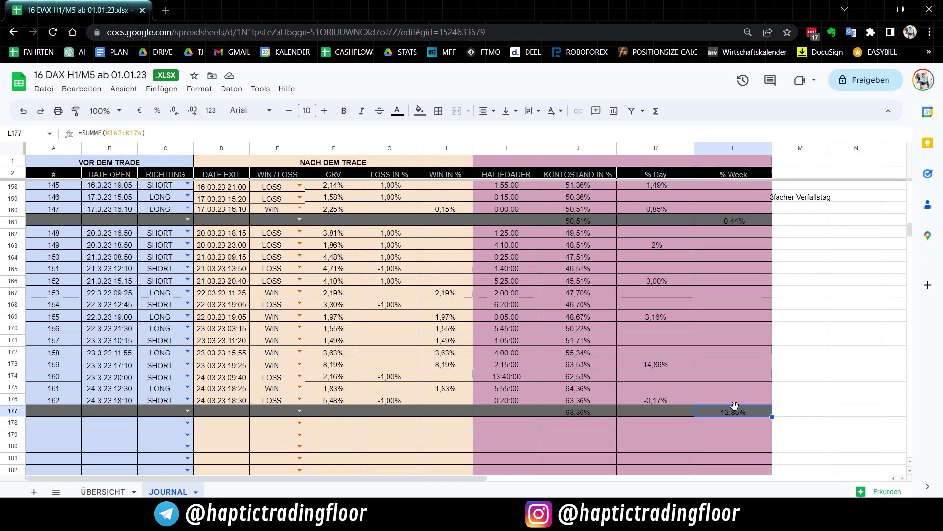
scroll(732, 393, "up", 4)
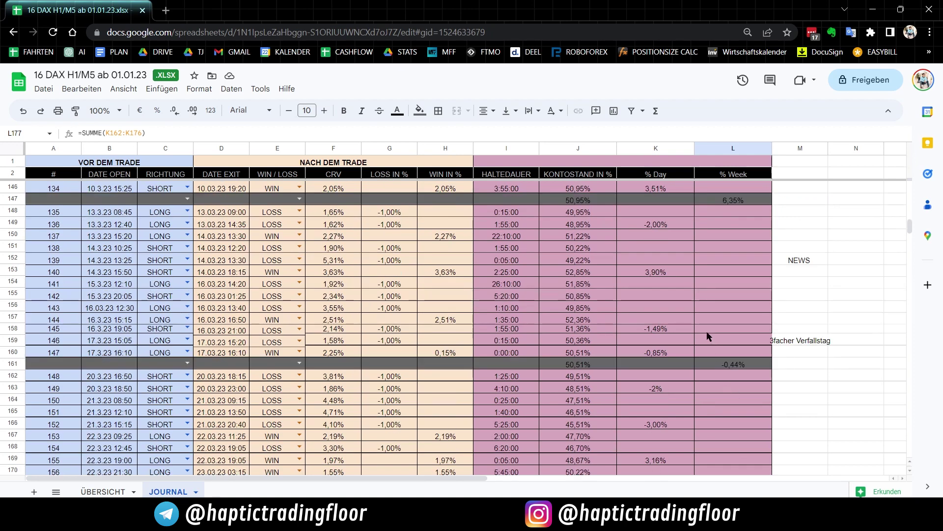
scroll(653, 294, "up", 3)
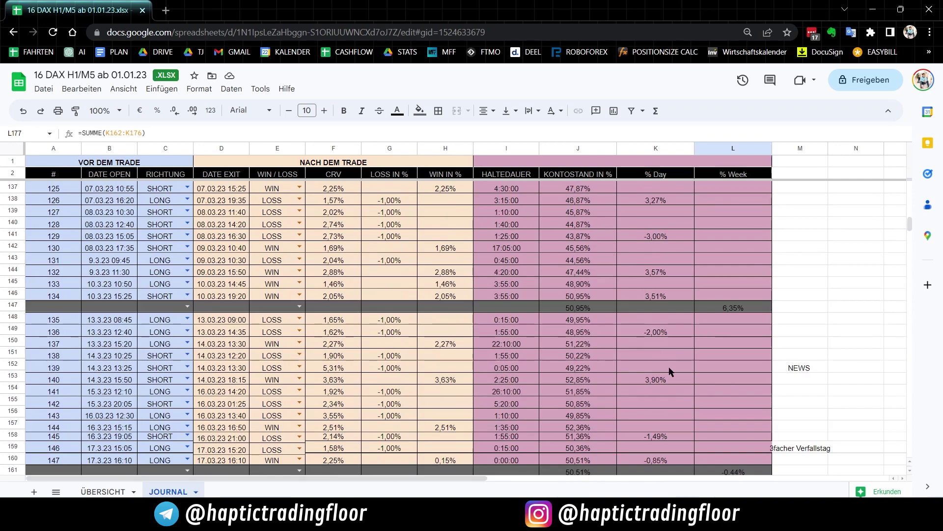
scroll(718, 317, "up", 6)
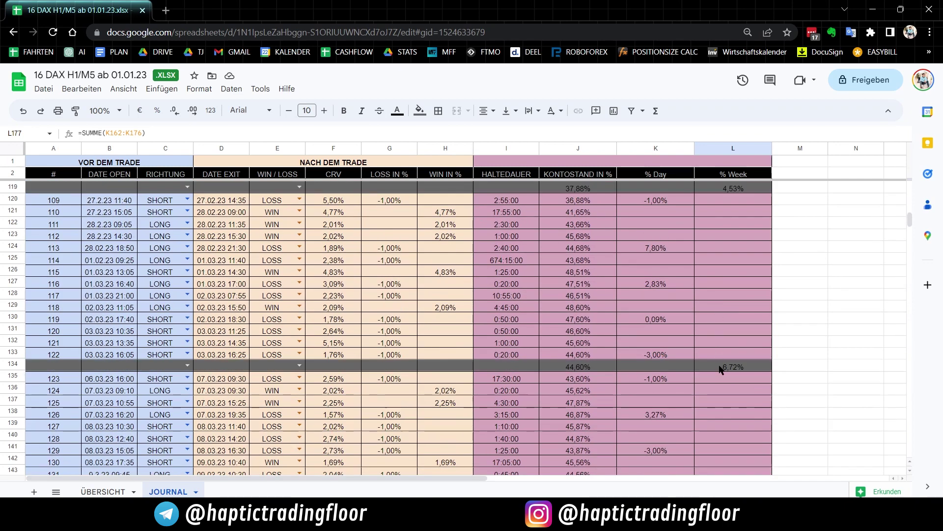
scroll(732, 373, "up", 5)
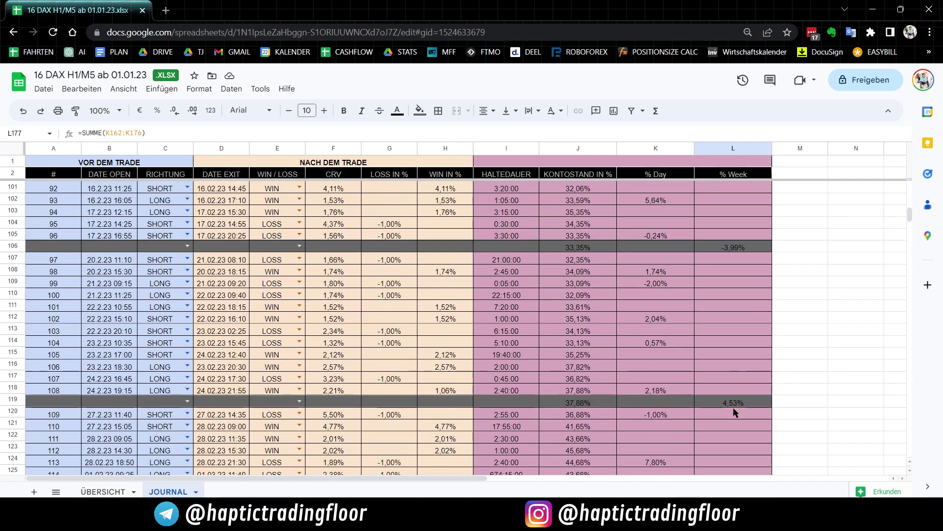
- Examine the % Week totals in the grey summary rows from late February through the week of 20–24 March
scroll(733, 377, "down", 10)
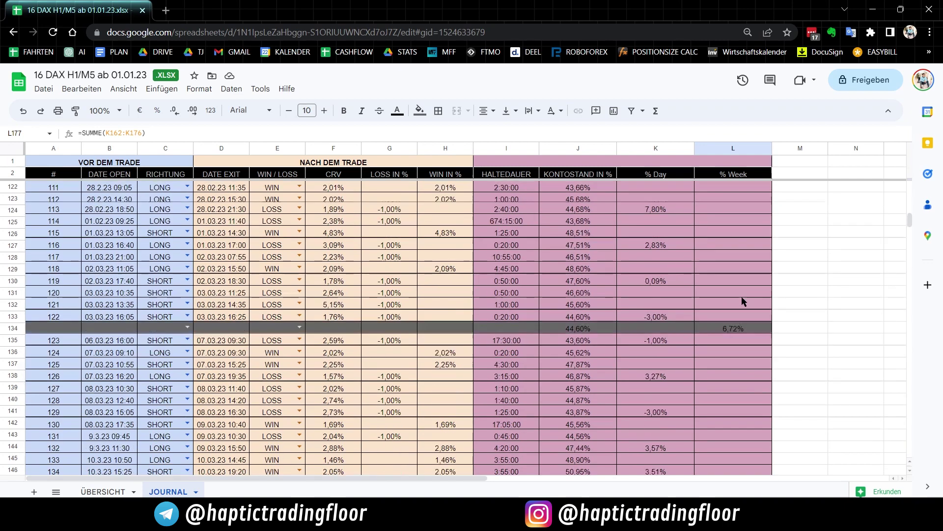
scroll(744, 306, "down", 7)
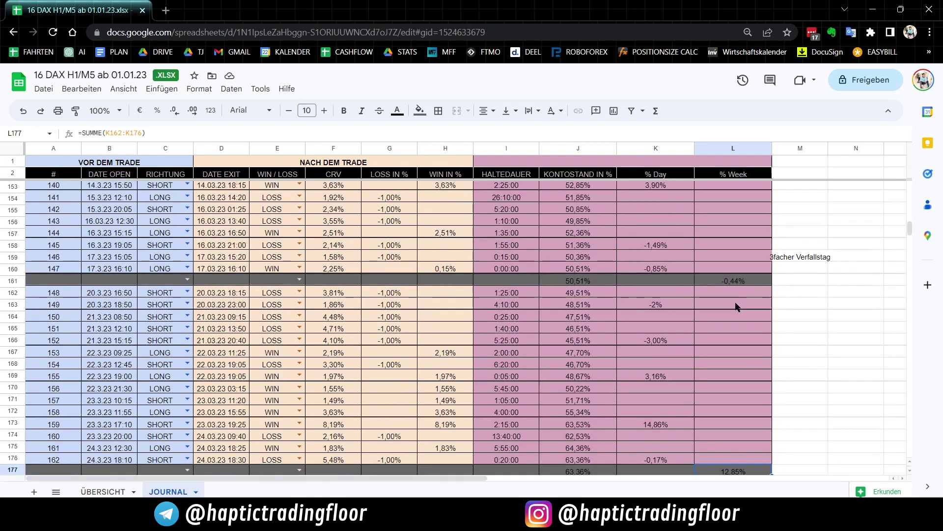
scroll(734, 327, "down", 1)
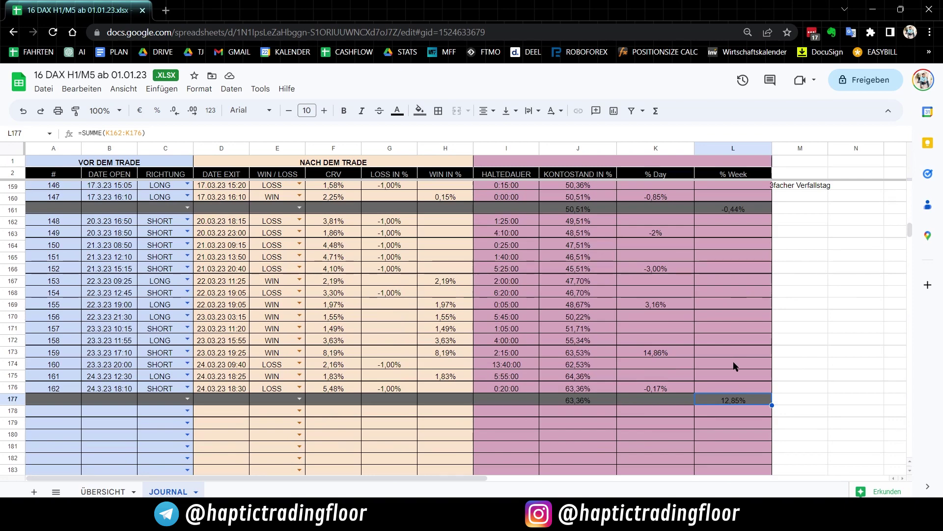
scroll(729, 302, "up", 7)
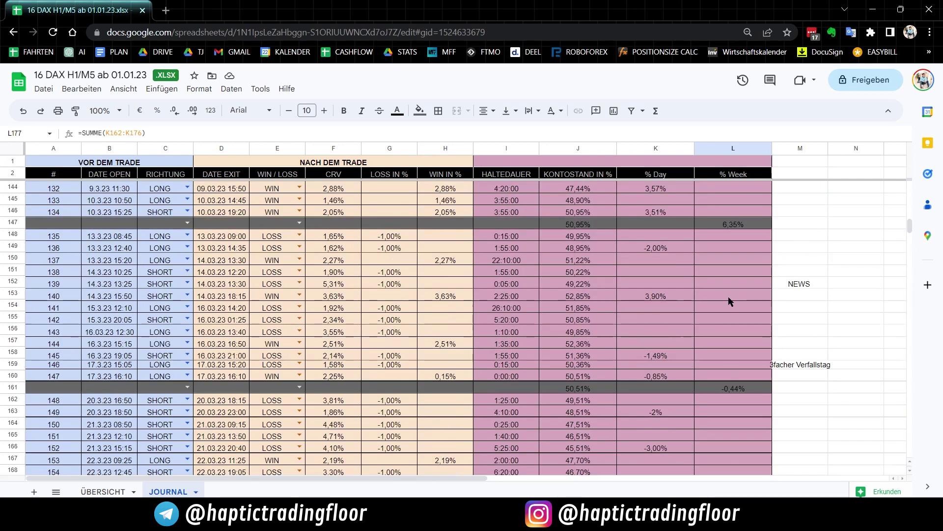
scroll(731, 298, "up", 6)
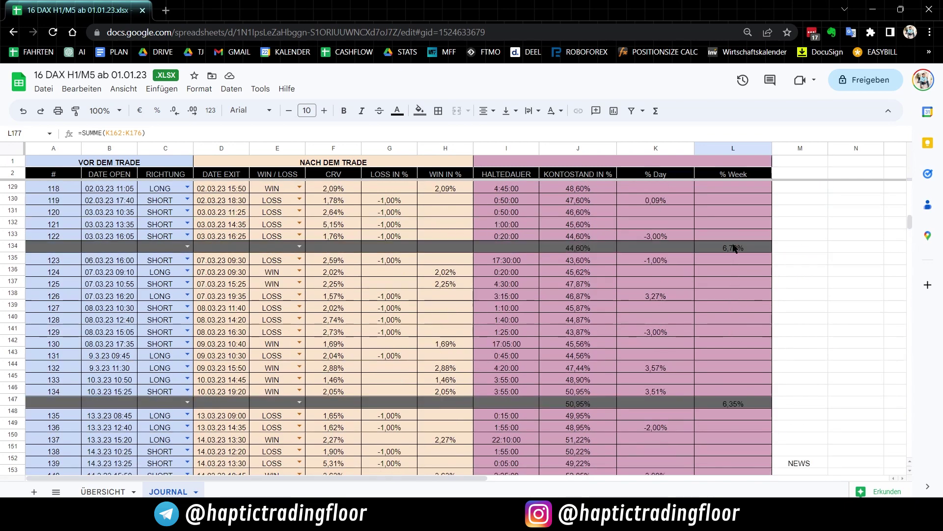
scroll(735, 264, "up", 2)
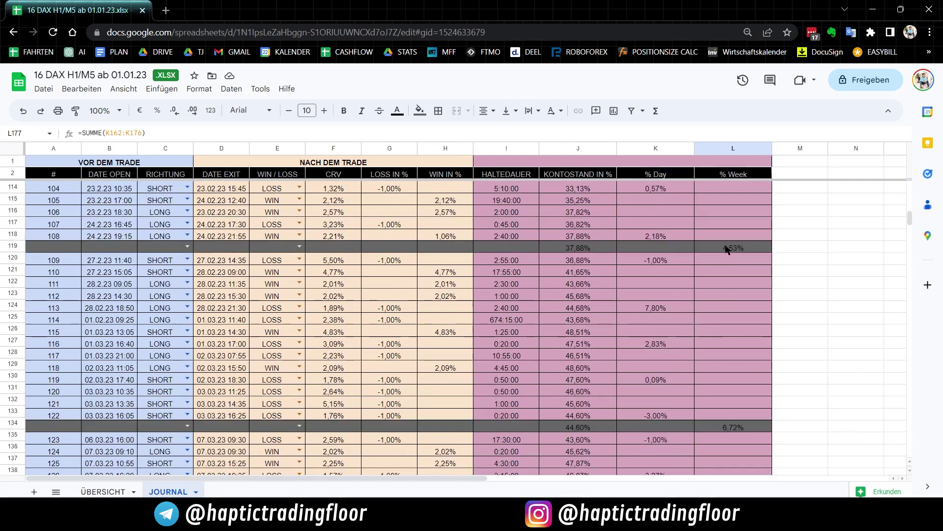
scroll(718, 255, "down", 2)
scroll(717, 255, "down", 19)
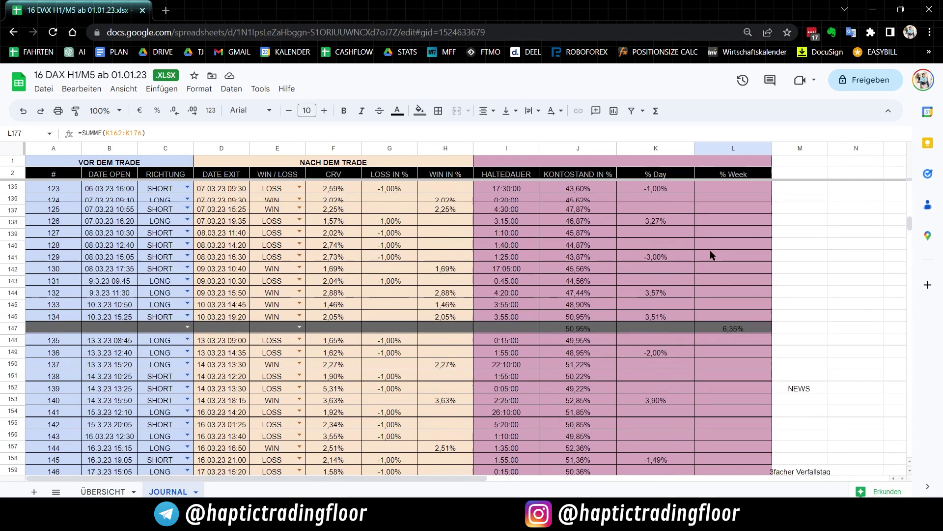
scroll(712, 255, "up", 6)
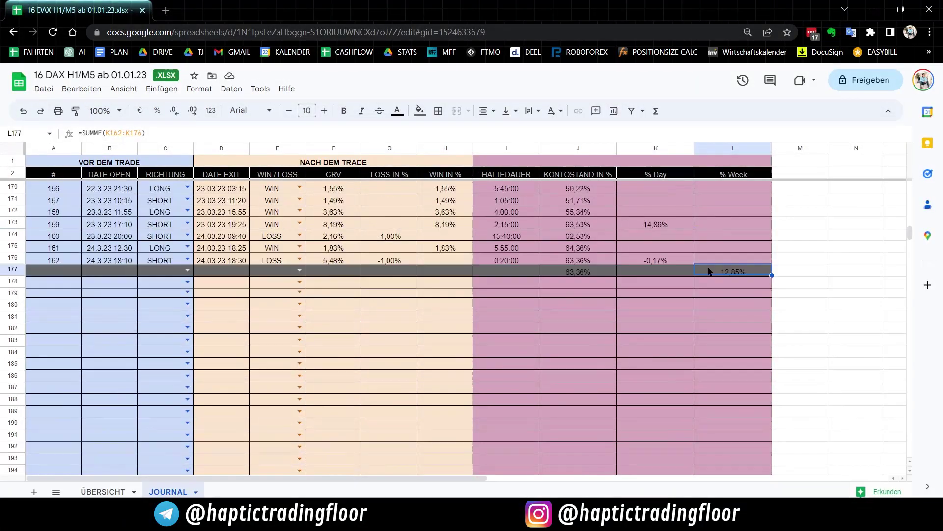
scroll(721, 366, "down", 1)
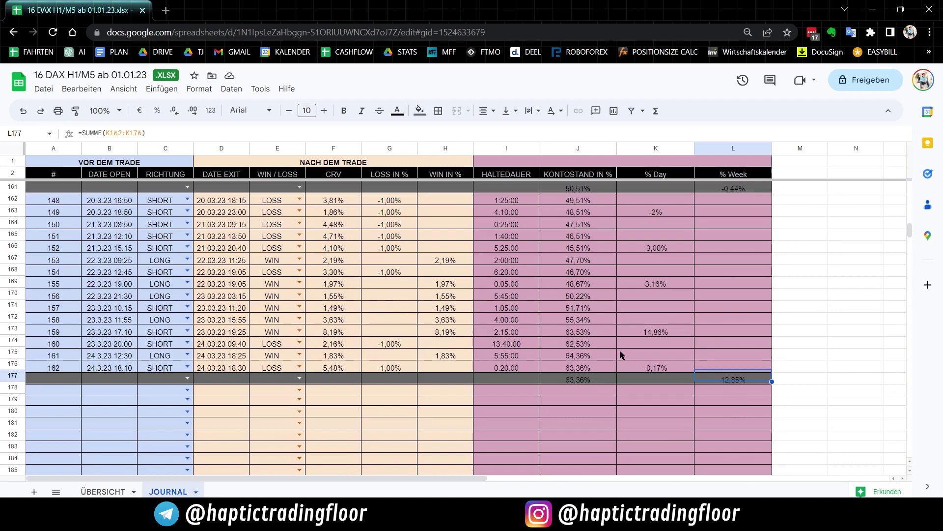
scroll(620, 354, "up", 1)
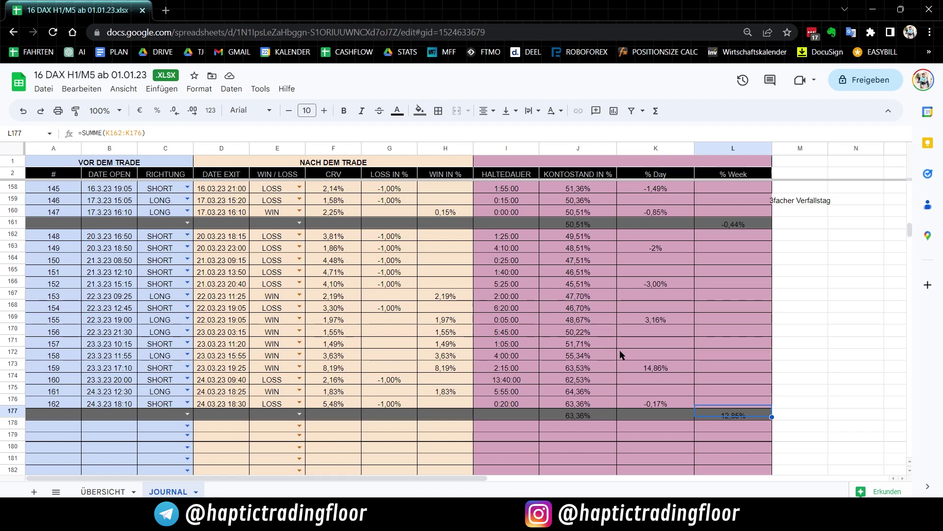
key("alt+Tab")
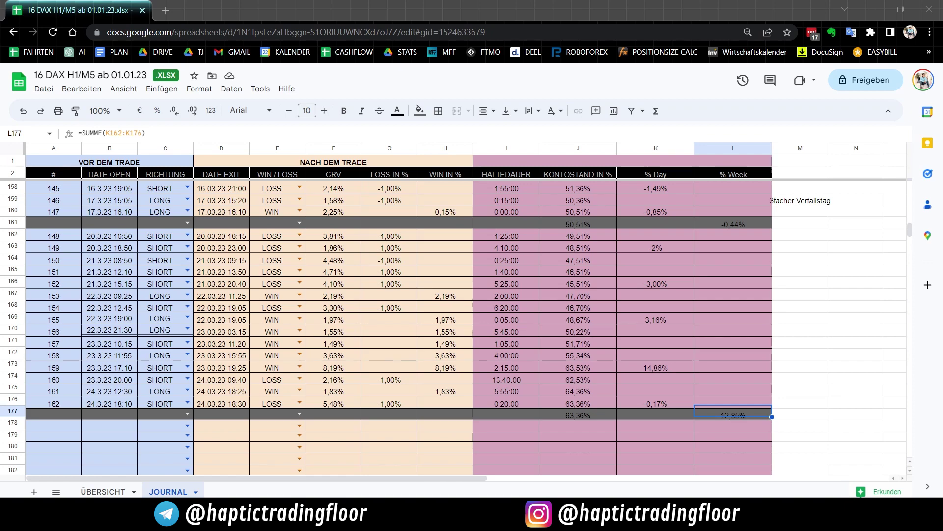
scroll(362, 352, "up", 1)
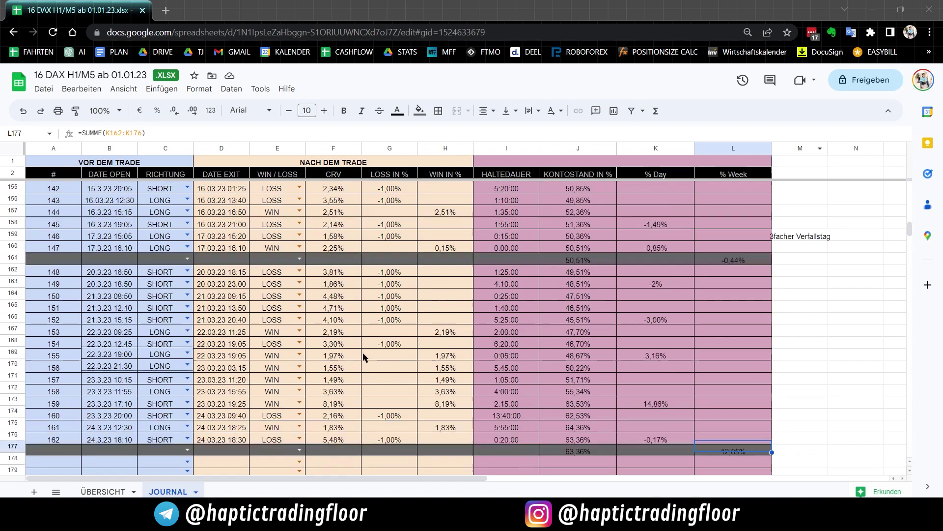
scroll(363, 352, "down", 3)
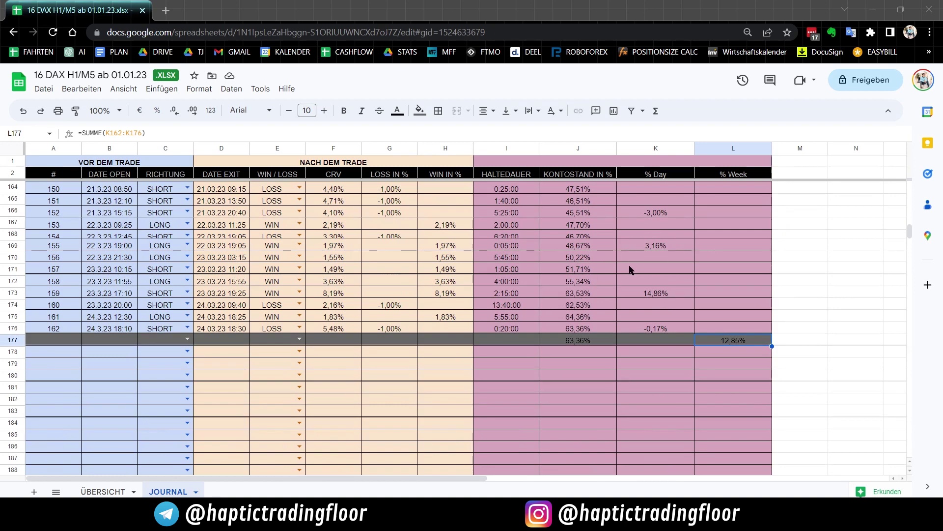
left_click(49, 91)
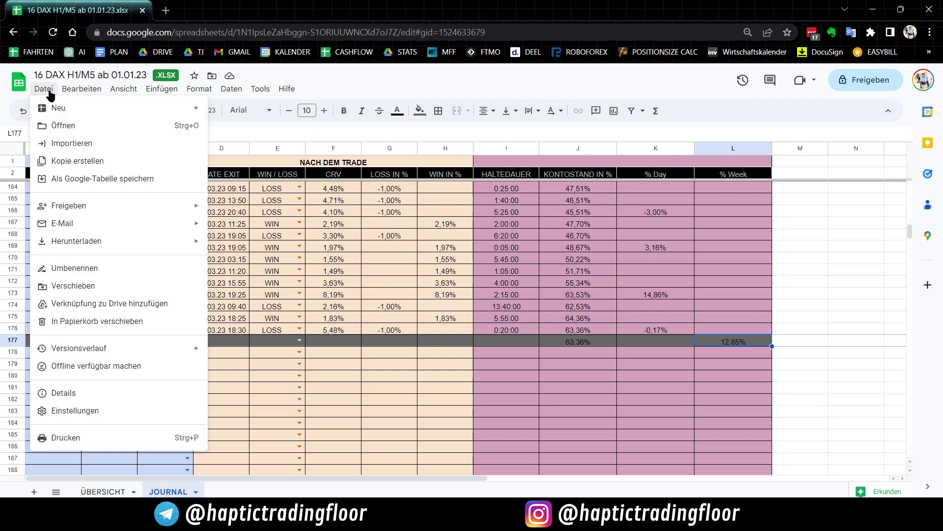
mouse_move(176, 241)
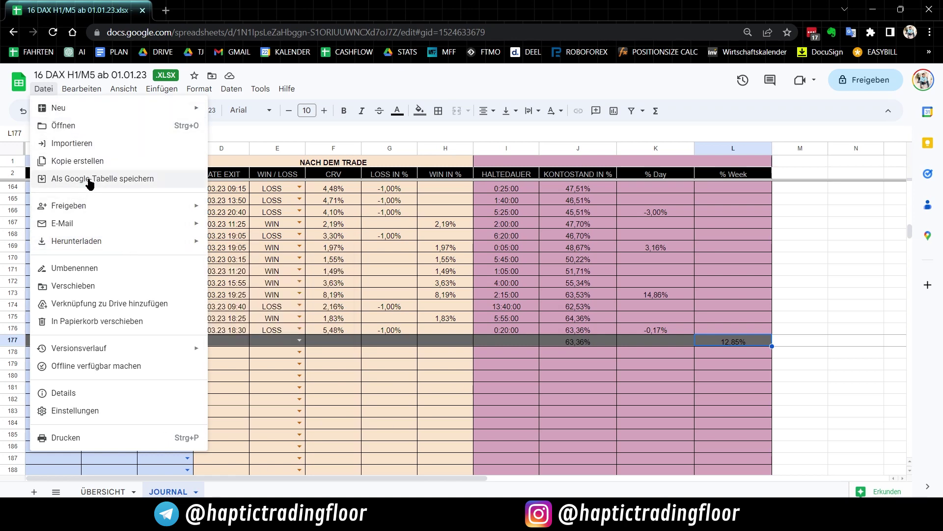
left_click(311, 306)
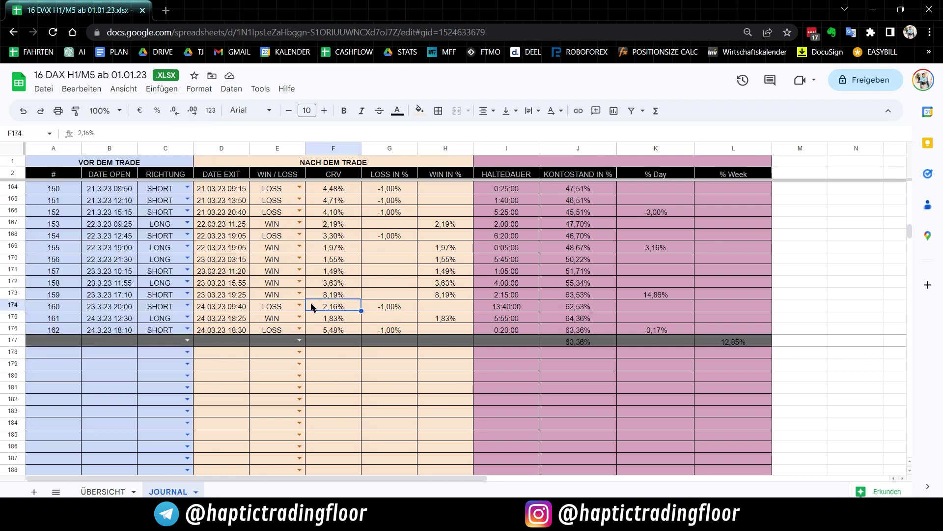